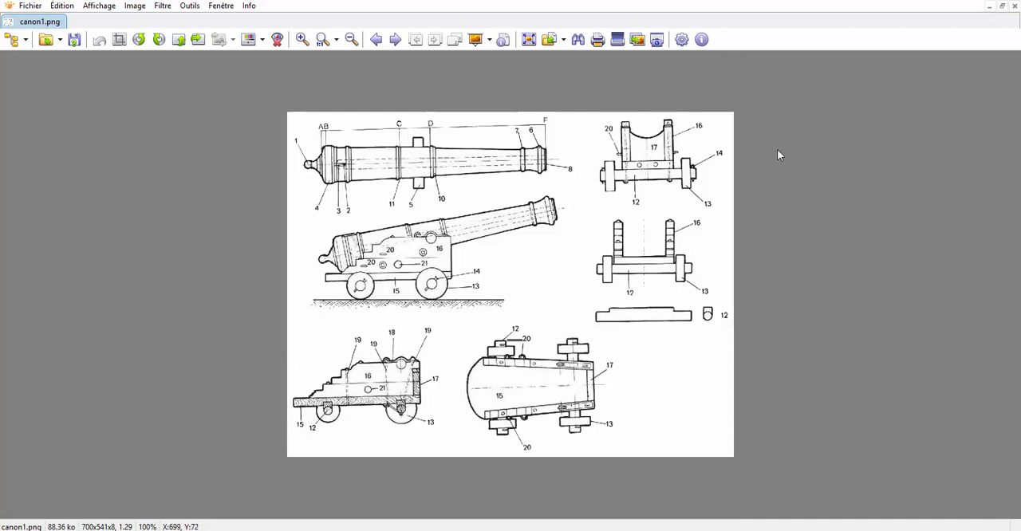
Step: Switch to Blender and narrow the tool shelf and the properties editor to enlarge the 3D view
left_click(831, 529)
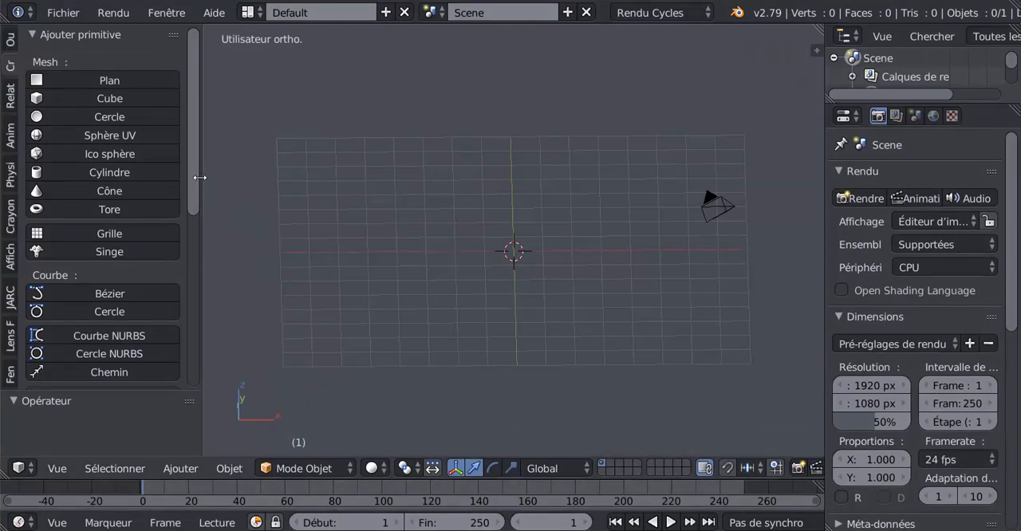
left_click_drag(201, 177, 156, 191)
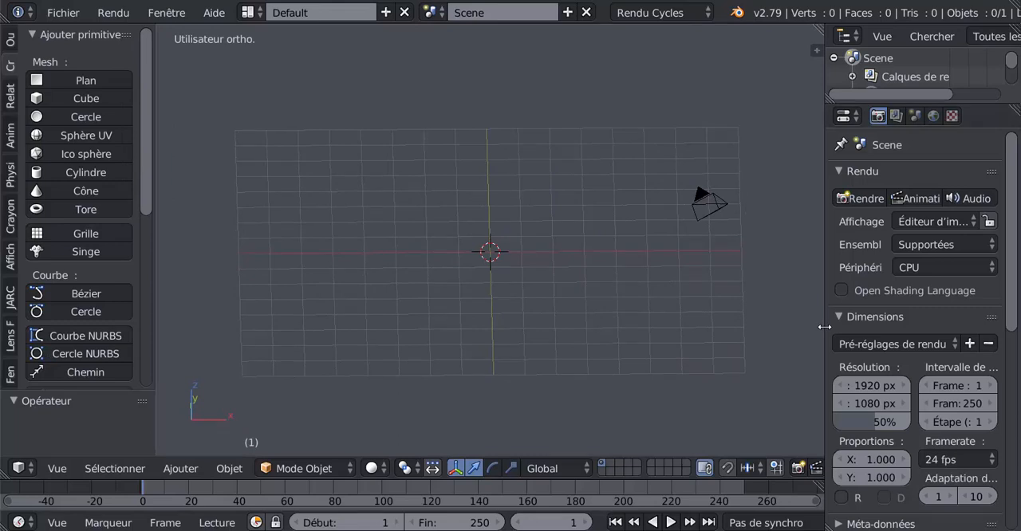
left_click_drag(826, 325, 840, 327)
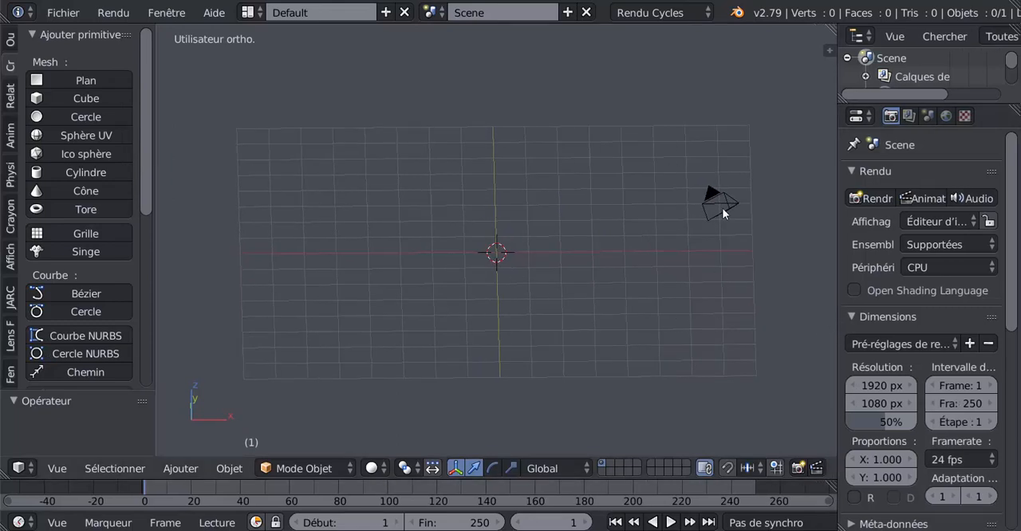
Step: Delete the camera from the scene
right_click(723, 211)
key("x")
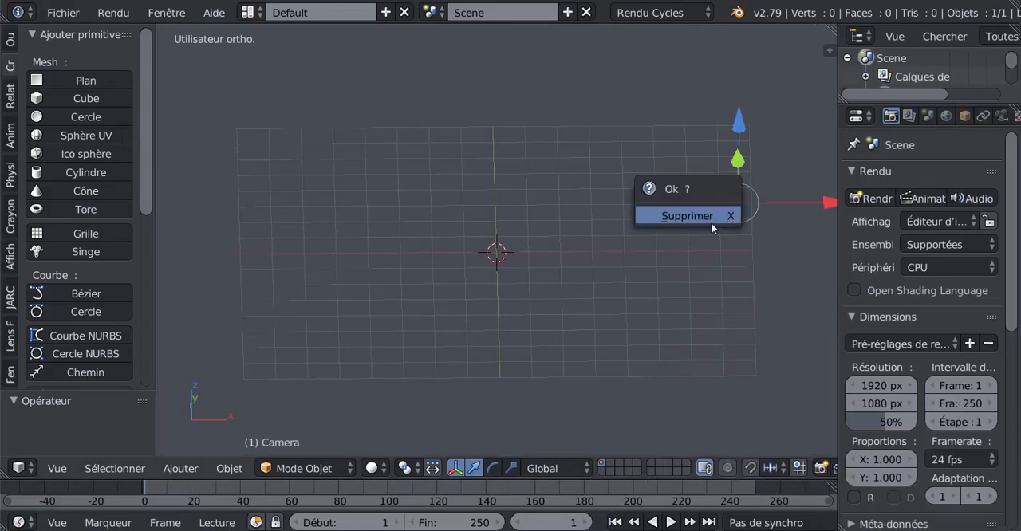
left_click(711, 217)
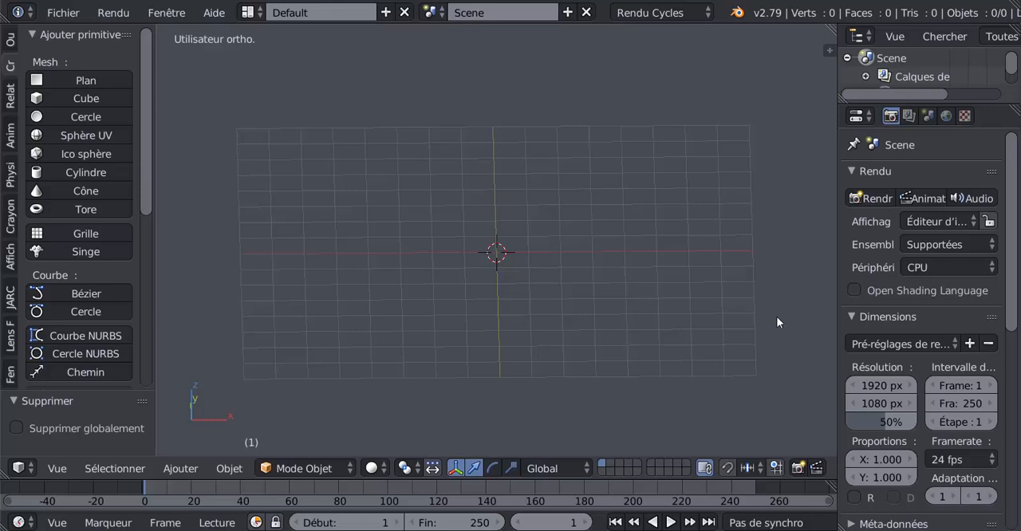
Step: Enable background images for the 3D view and add a new background image entry
key("n")
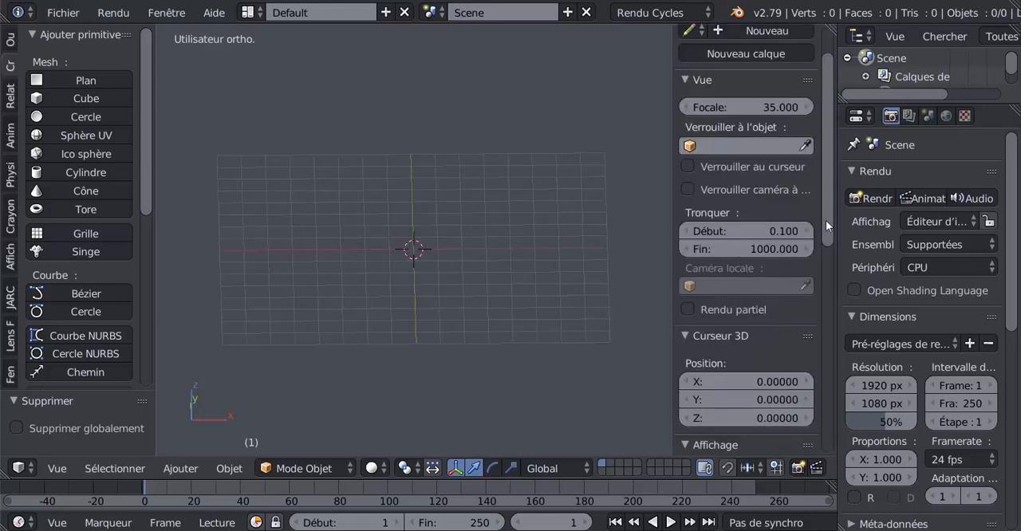
left_click_drag(826, 220, 853, 450)
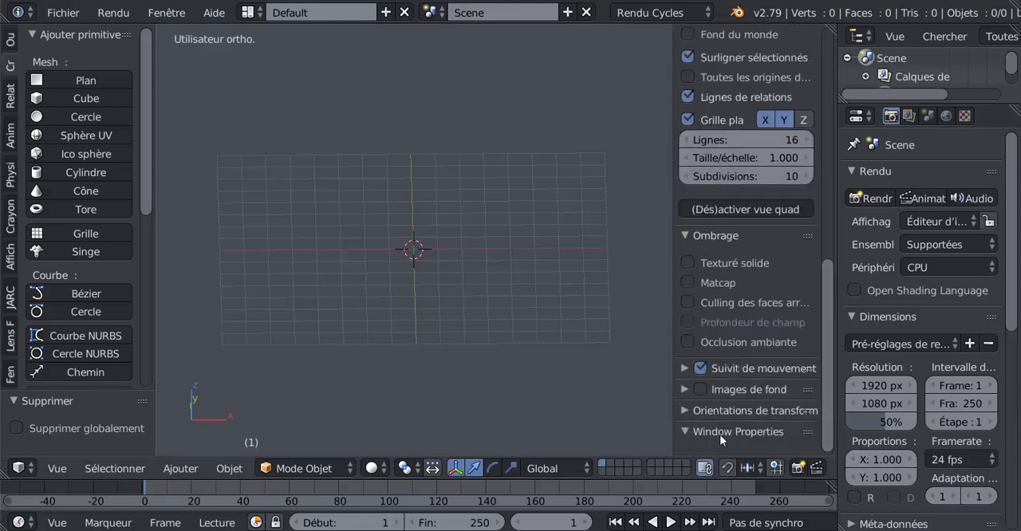
left_click(700, 389)
left_click(683, 390)
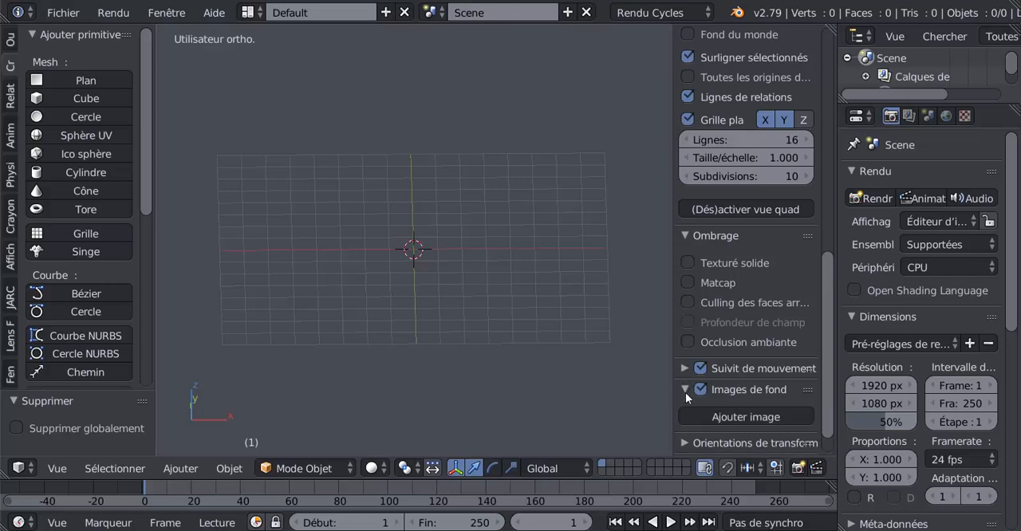
scroll(821, 395, "down", 1)
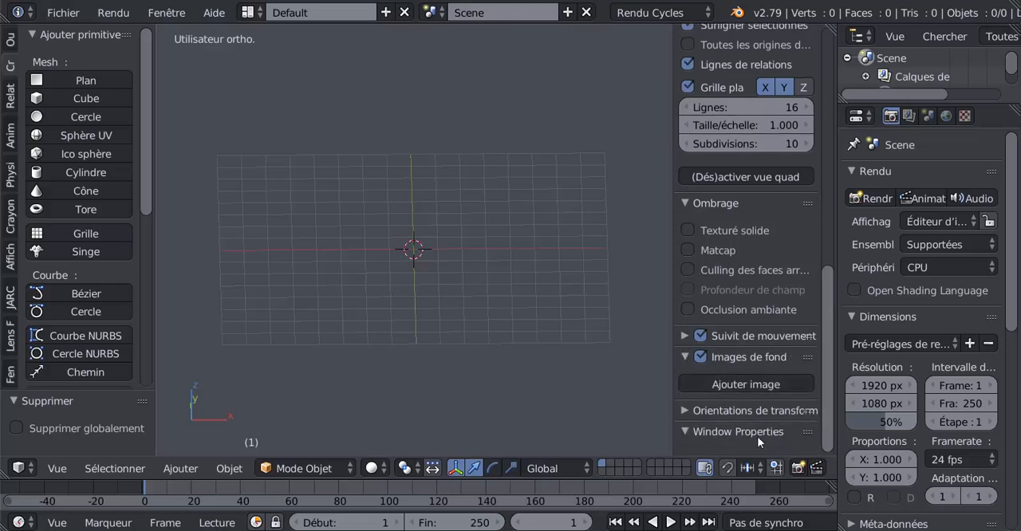
left_click(753, 384)
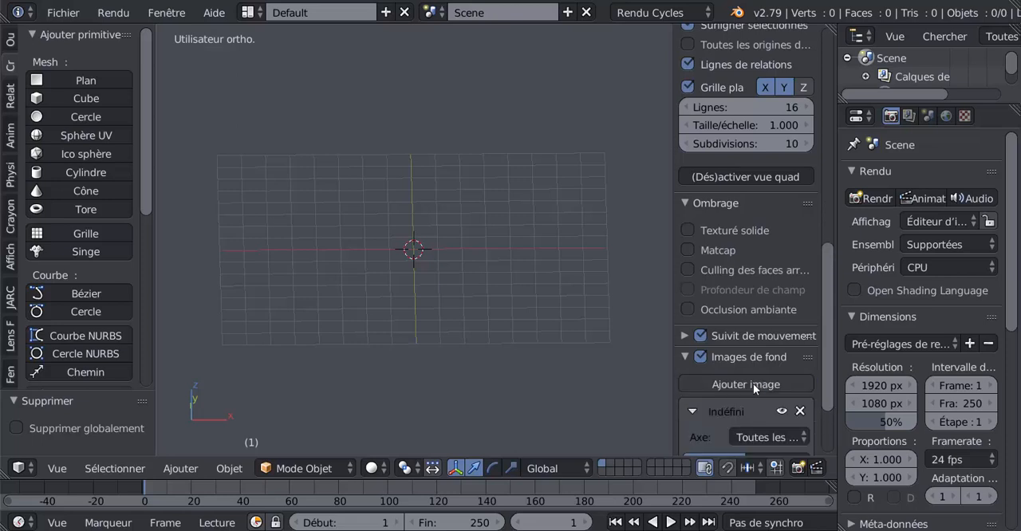
scroll(830, 367, "down", 3)
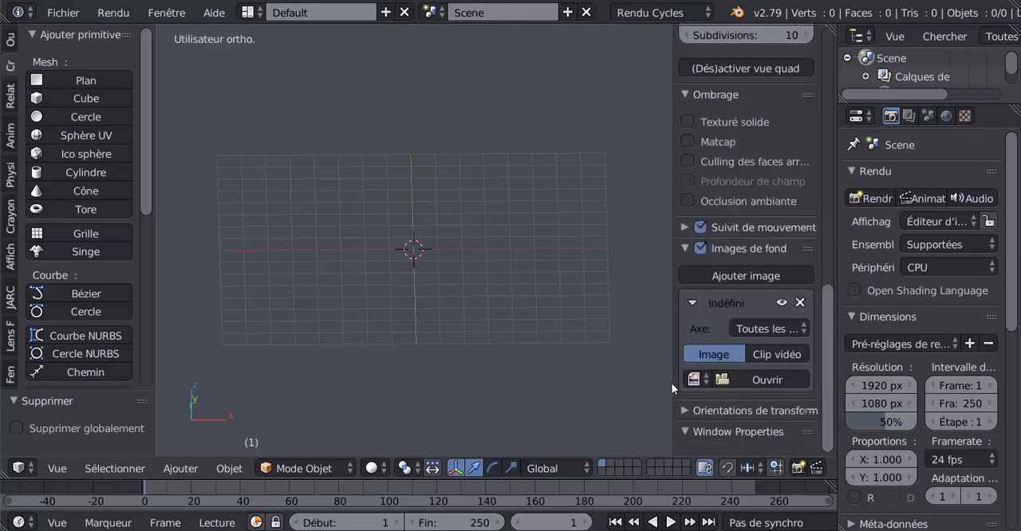
Step: Load canon1.png from the Desktop as the background image, browsing the files as thumbnails
left_click(765, 380)
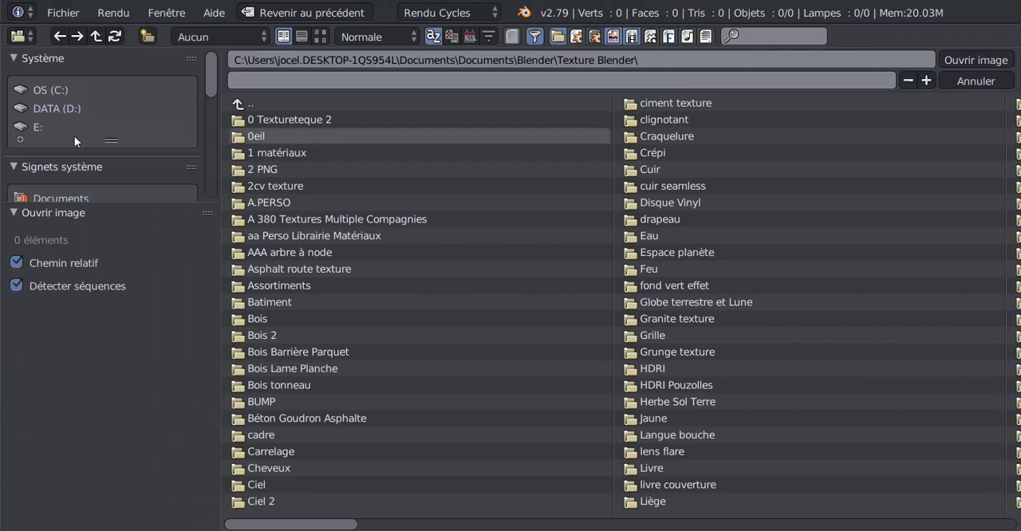
scroll(64, 140, "down", 3)
left_click(55, 114)
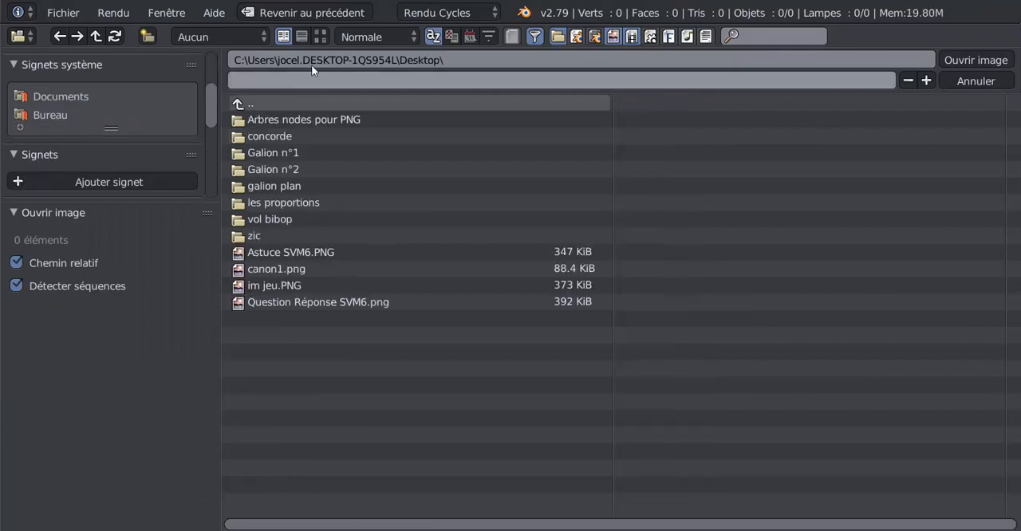
left_click(320, 37)
left_click(307, 440)
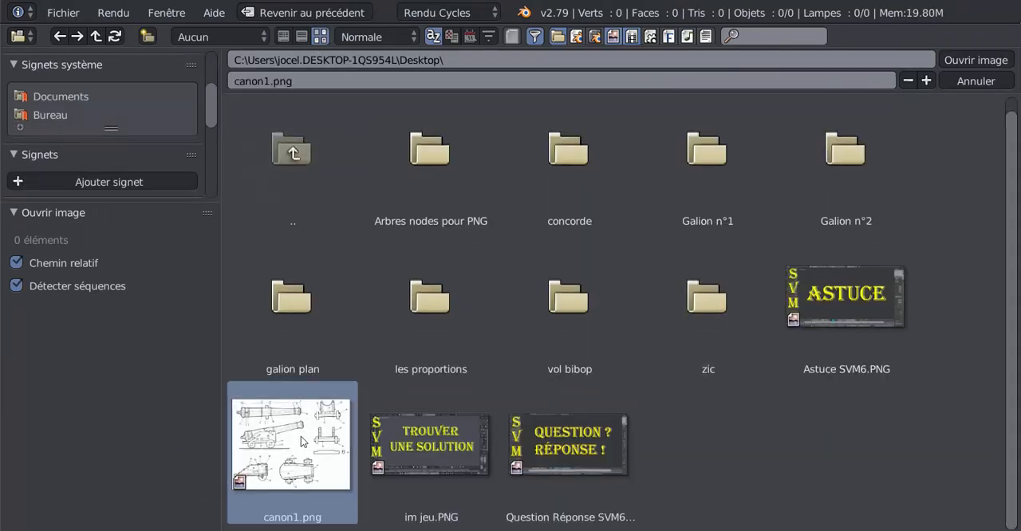
left_click(954, 61)
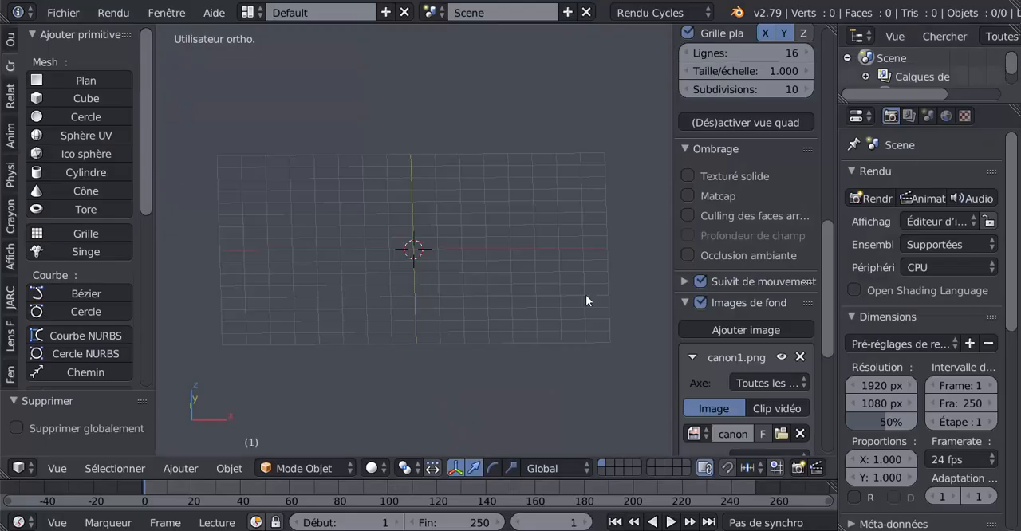
Step: Examine the cannon blueprint in the front, top, right, left and bottom orthographic views, then return to the front view
key("KP_1")
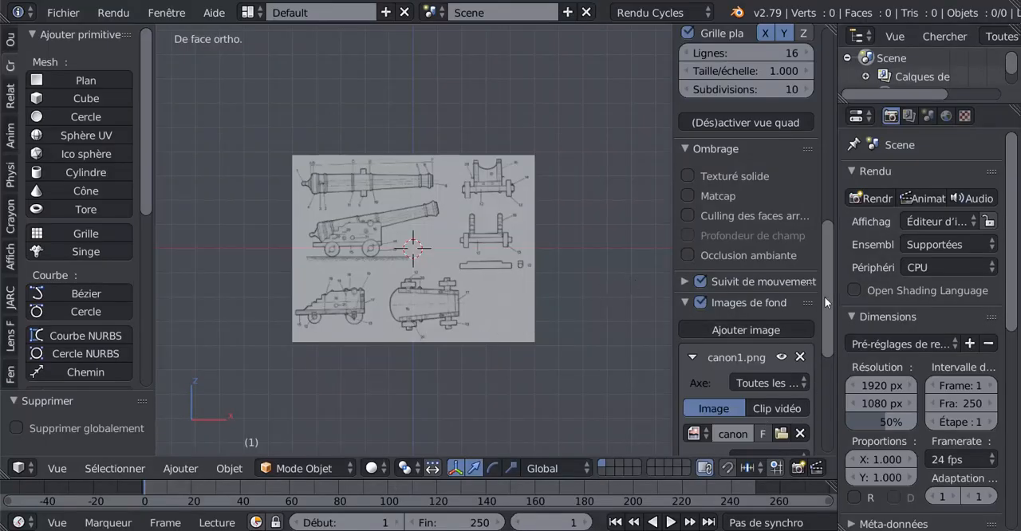
scroll(827, 346, "down", 5)
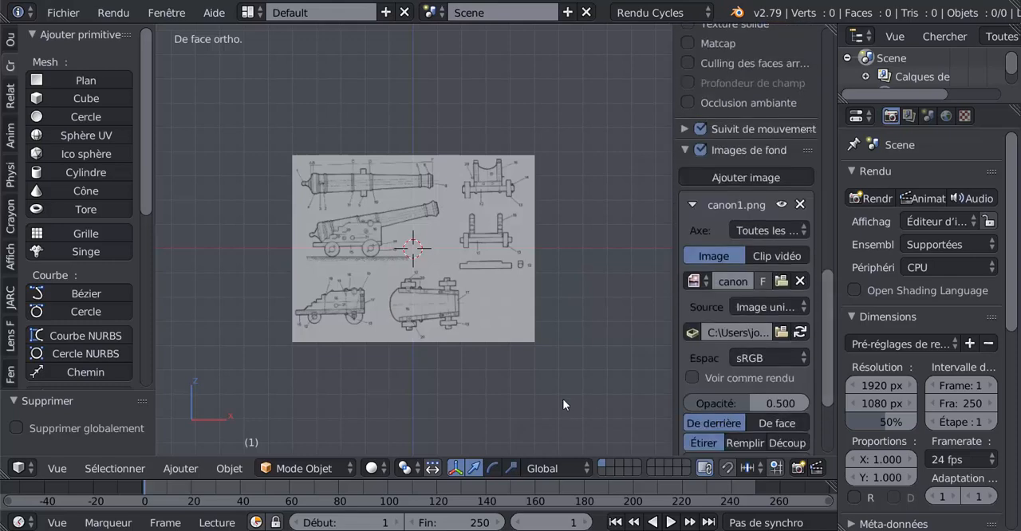
key("KP_7")
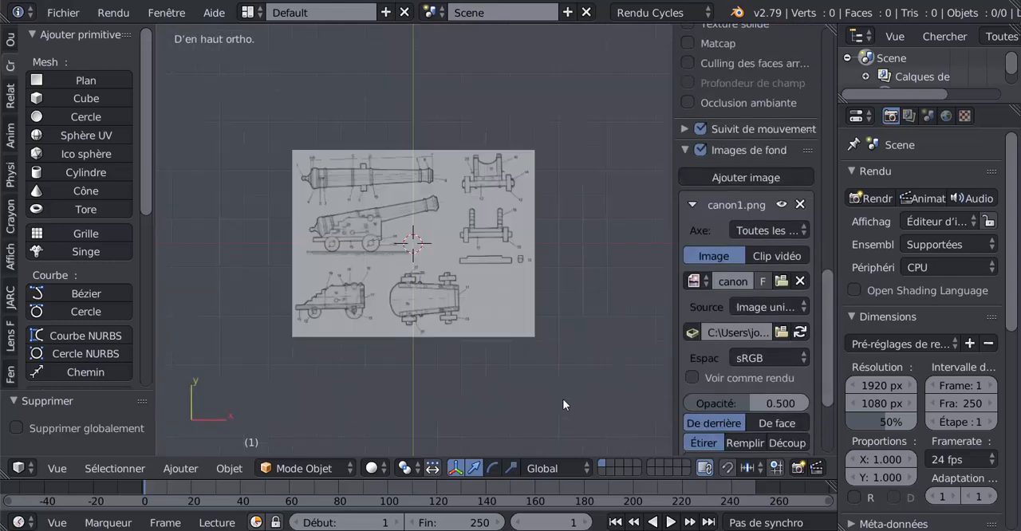
key("KP_3")
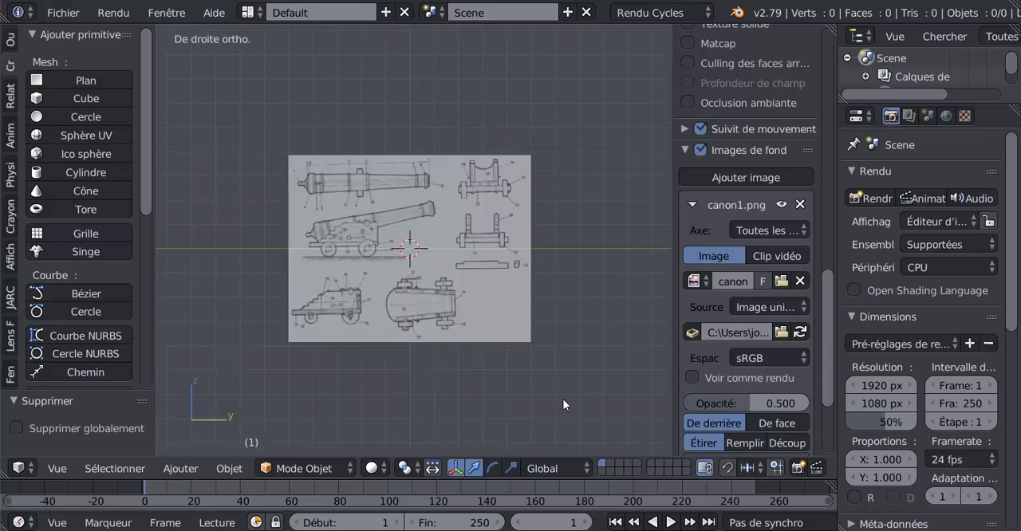
key("ctrl+KP_3")
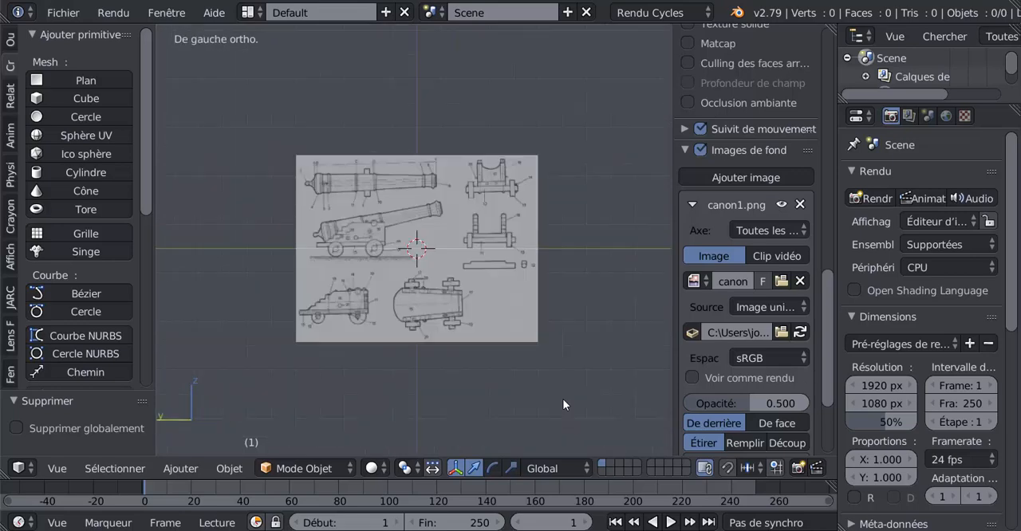
key("KP_6")
key("ctrl+KP_1")
key("ctrl+KP_7")
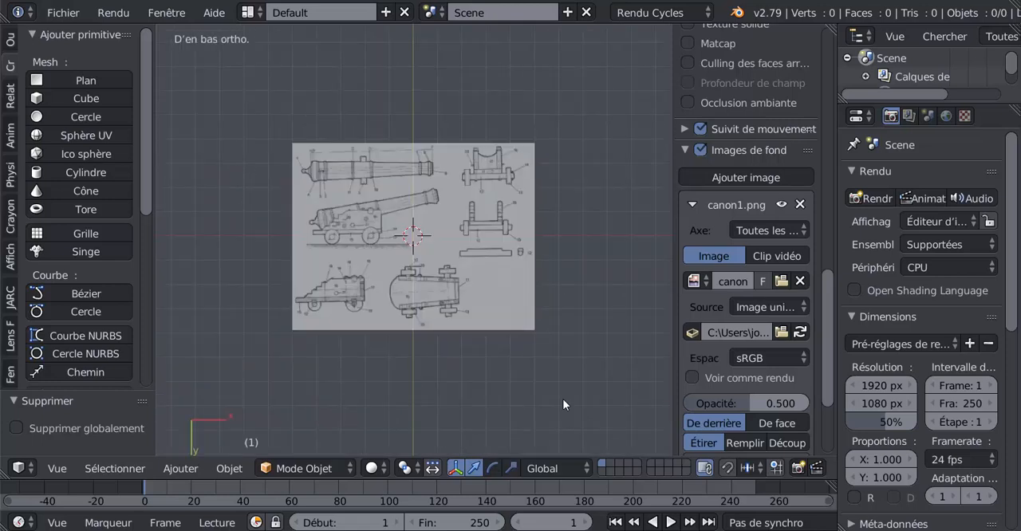
key("KP_1")
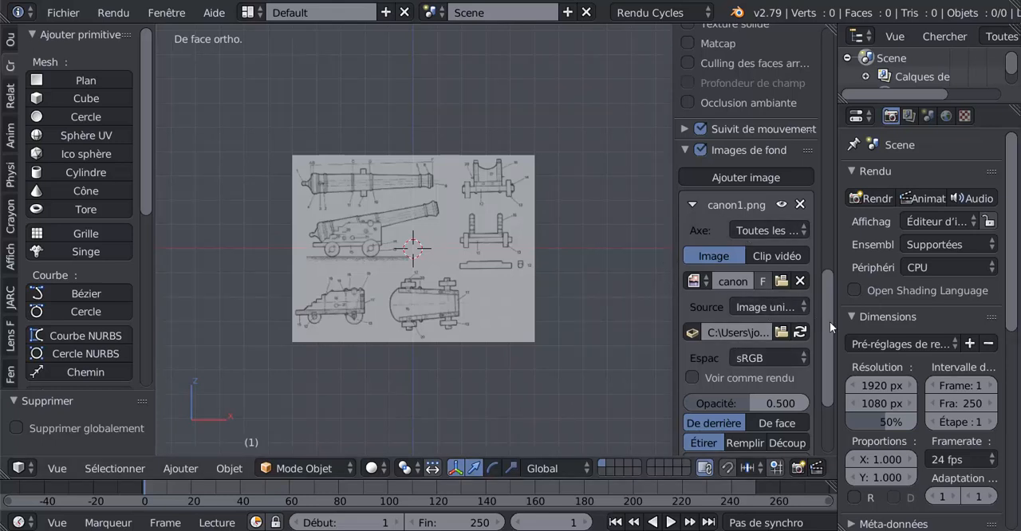
Step: Raise the background image's opacity to about 0.733
scroll(830, 327, "down", 2)
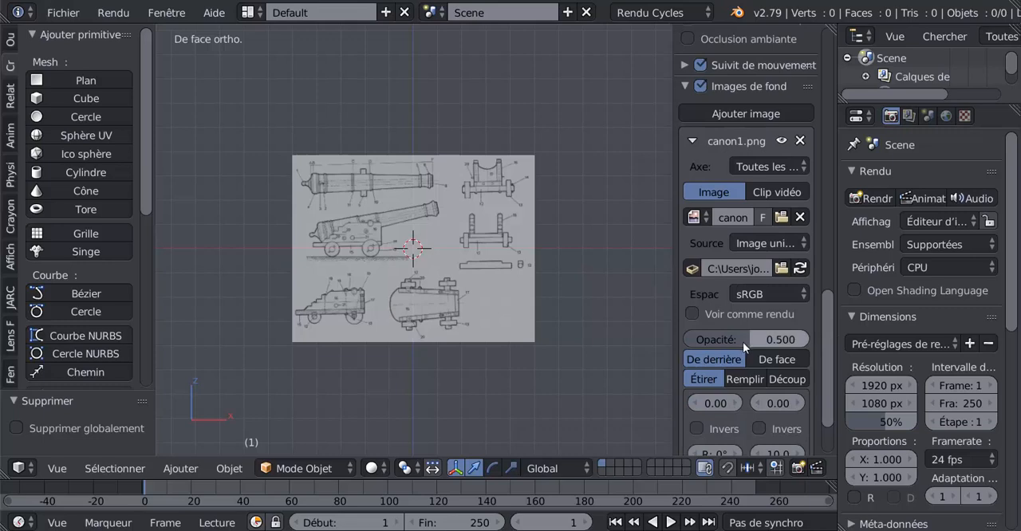
left_click_drag(743, 342, 771, 342)
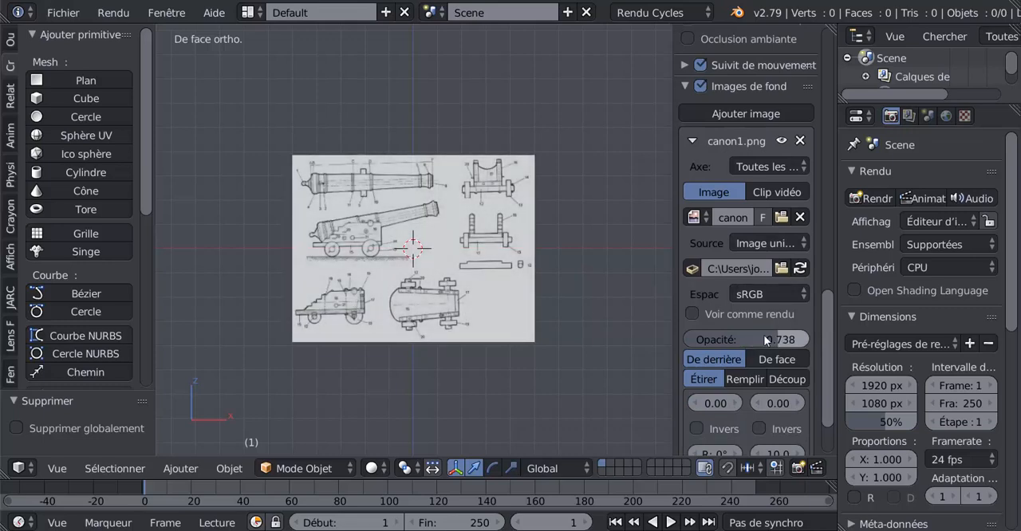
scroll(444, 269, "up", 3)
scroll(444, 270, "down", 2)
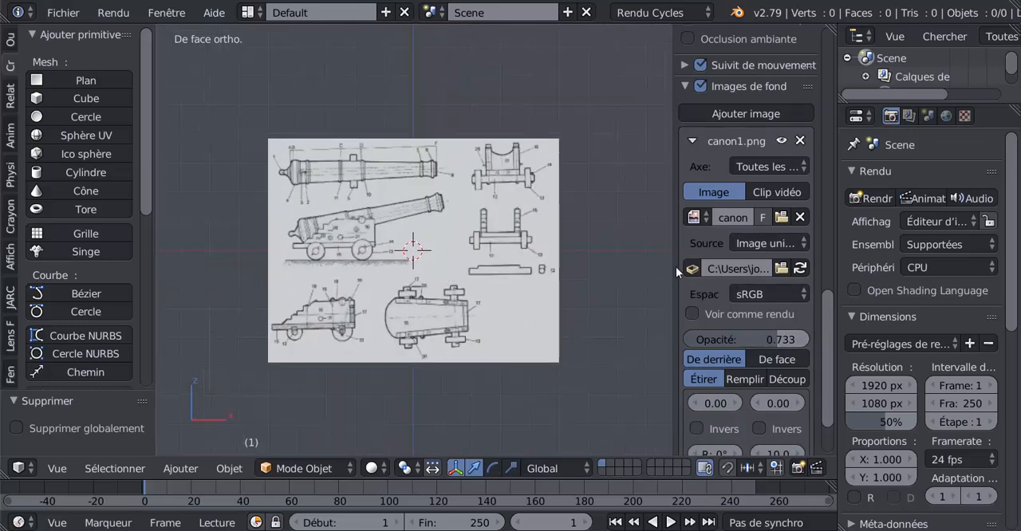
Step: Offset the background image to X -0.40 and Y -0.10 and enlarge it to size 17.6
left_click_drag(775, 403, 702, 402)
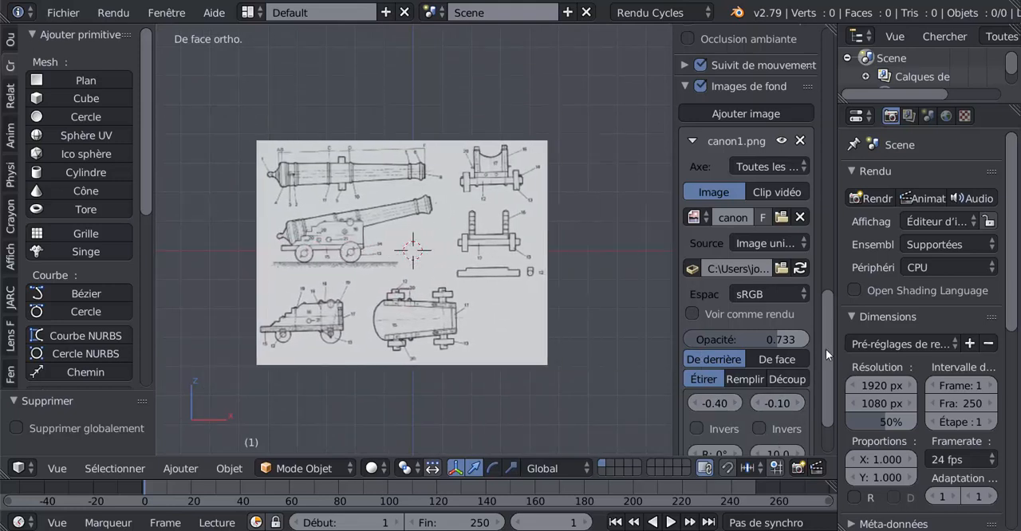
scroll(825, 348, "down", 4)
left_click_drag(777, 375, 805, 375)
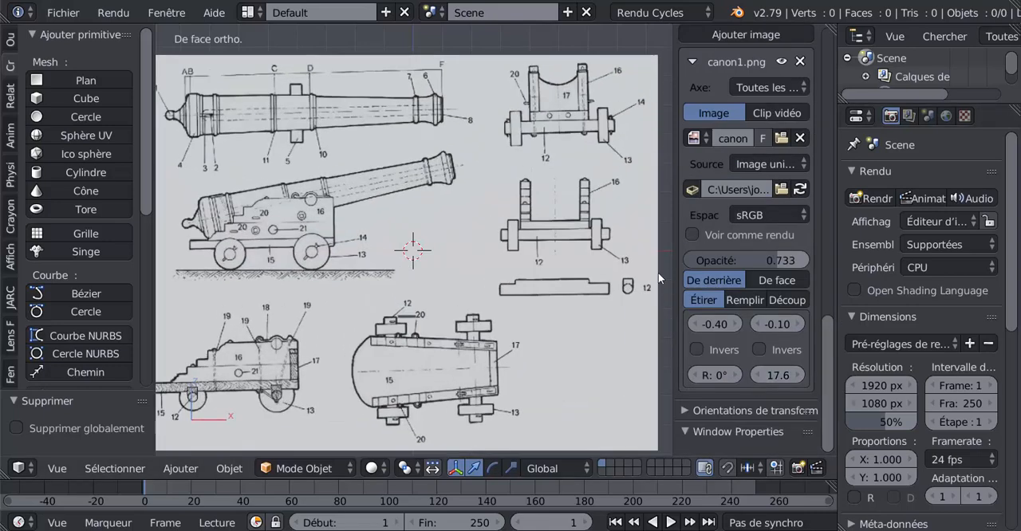
Step: Hide the 3D view's properties sidebar and centre the cannon blueprint in the viewport
left_click_drag(674, 279, 823, 280)
scroll(645, 287, "down", 2)
scroll(645, 288, "up", 1)
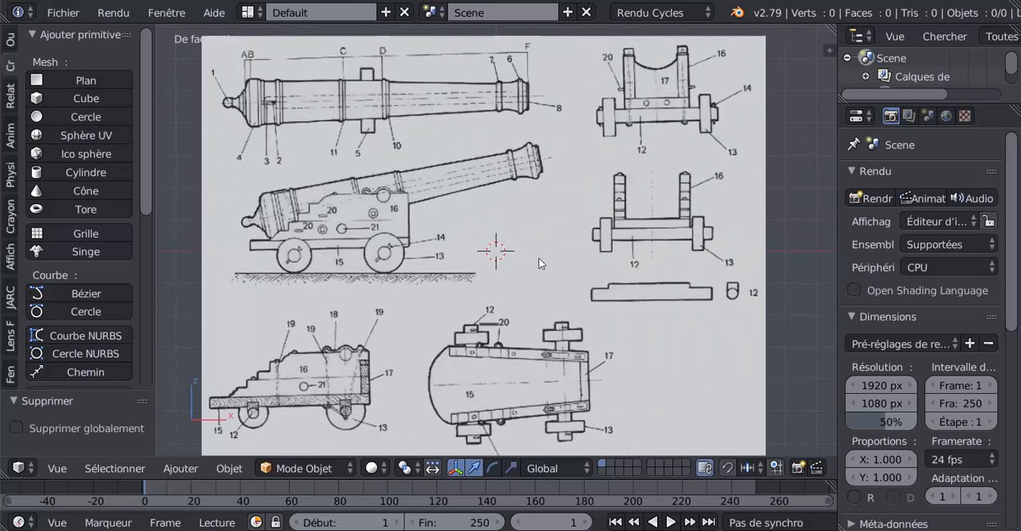
middle_click_drag(538, 258, 566, 269, "shift")
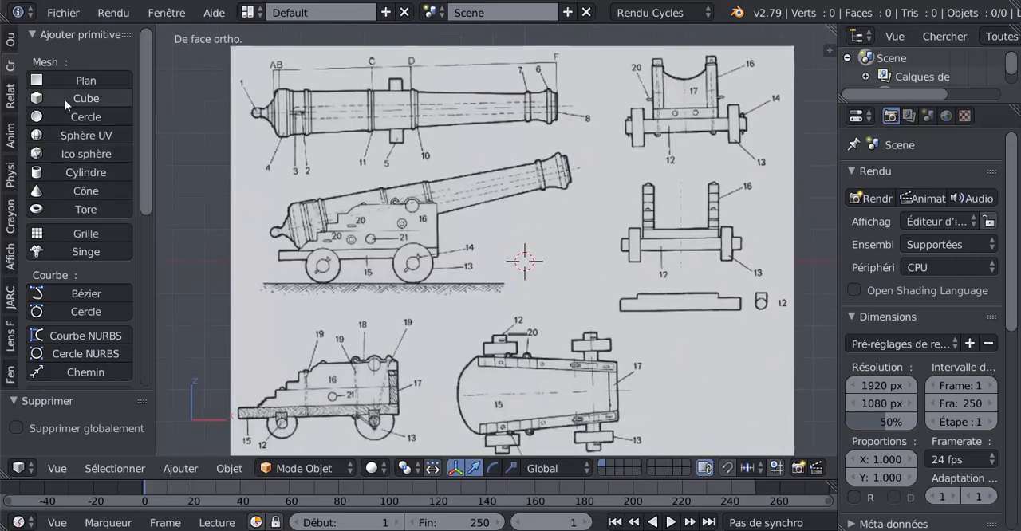
Step: Add a cylinder at the 3D cursor and rotate it 90° about the global Y axis
left_click(62, 169)
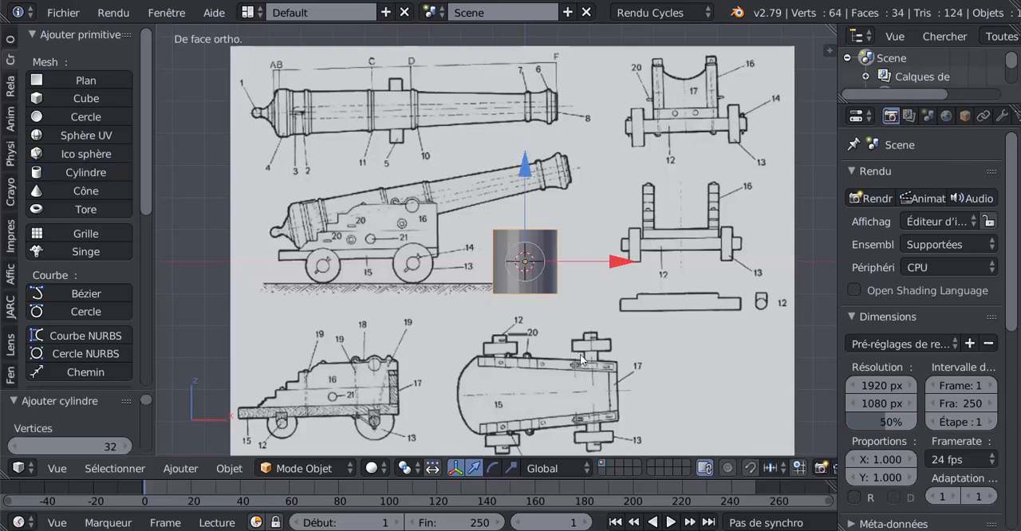
key("r")
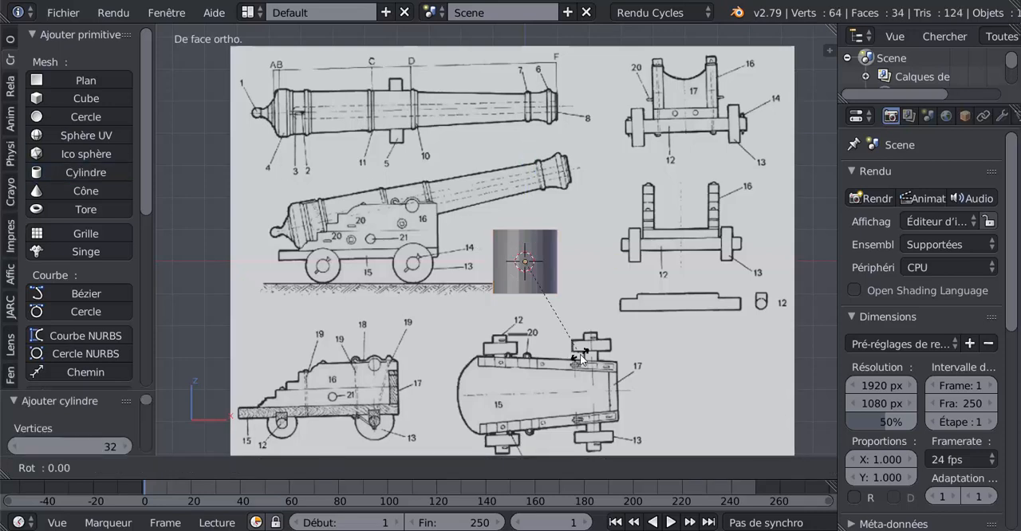
type("y")
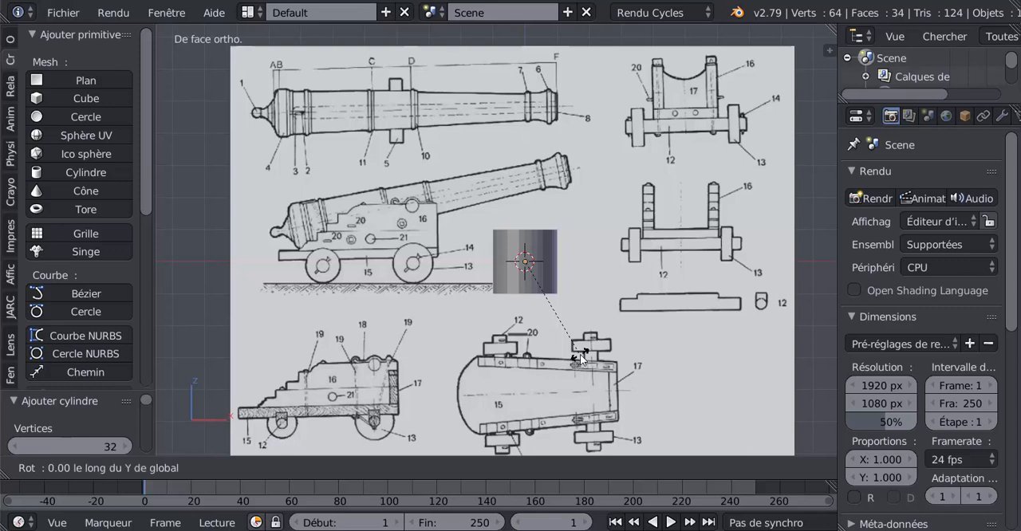
type("9")
type("0")
key("Return")
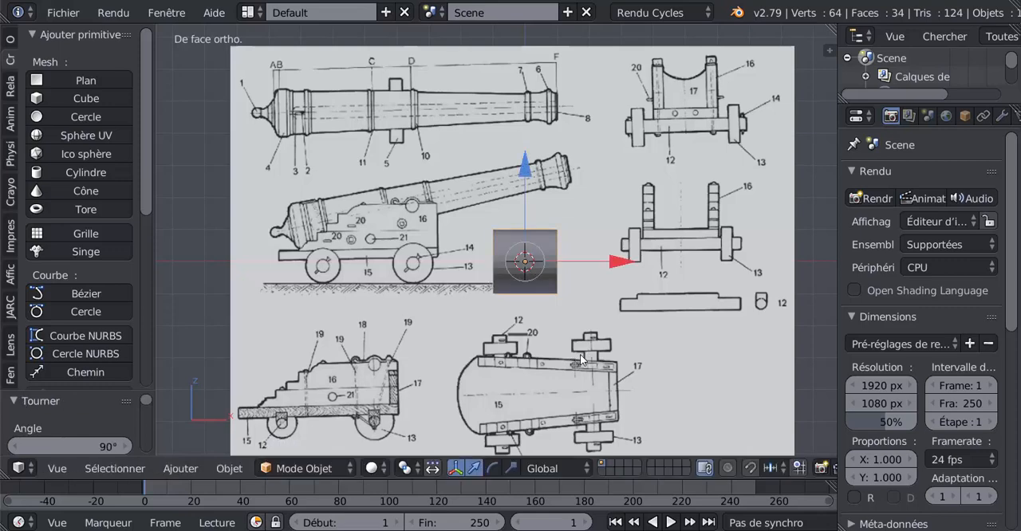
Step: Move the cylinder up along Z onto the axis of the blueprint's uppermost barrel and display it as wireframe
key("g")
key("z")
left_click_drag(510, 66, 517, 457)
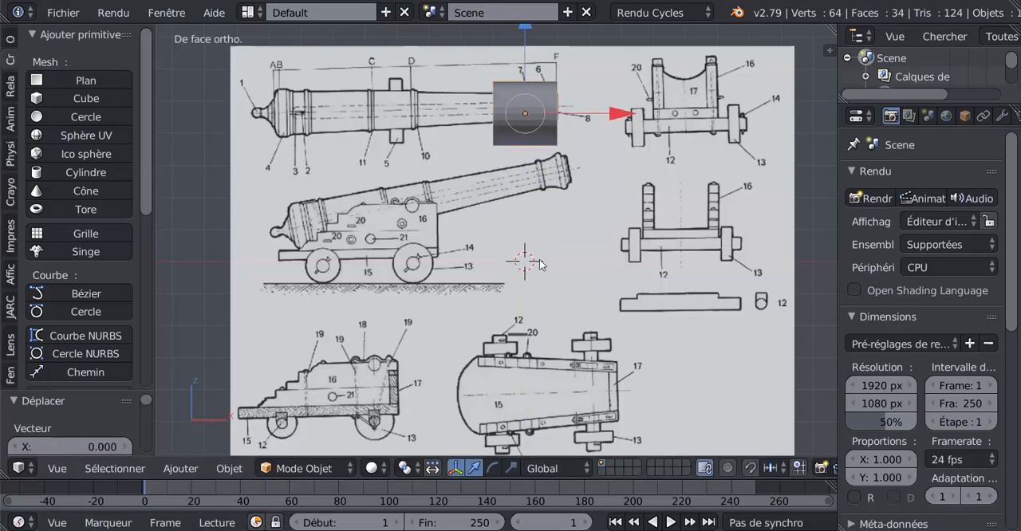
key("z")
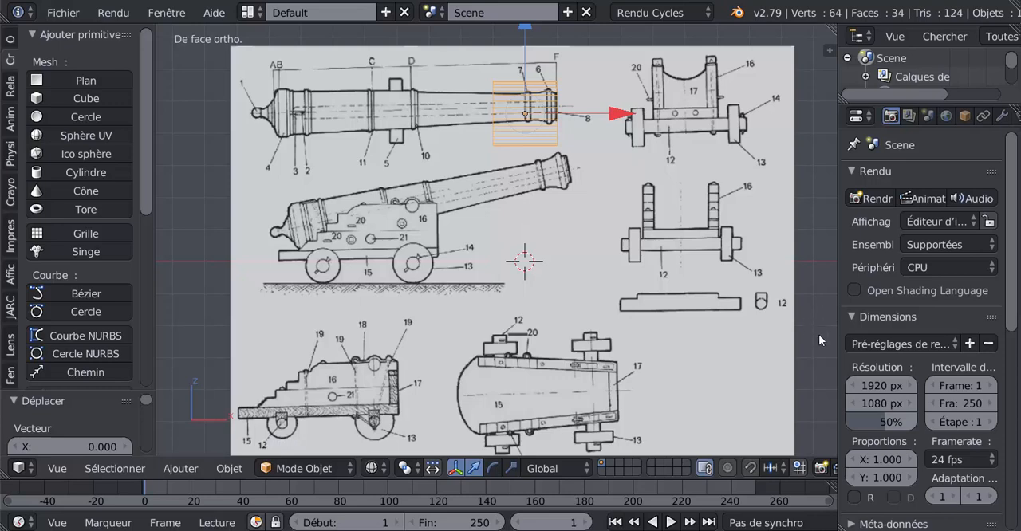
Step: Lower the canon1.png background image's opacity to about 0.337 and hide the properties sidebar
key("n")
scroll(823, 335, "down", 2)
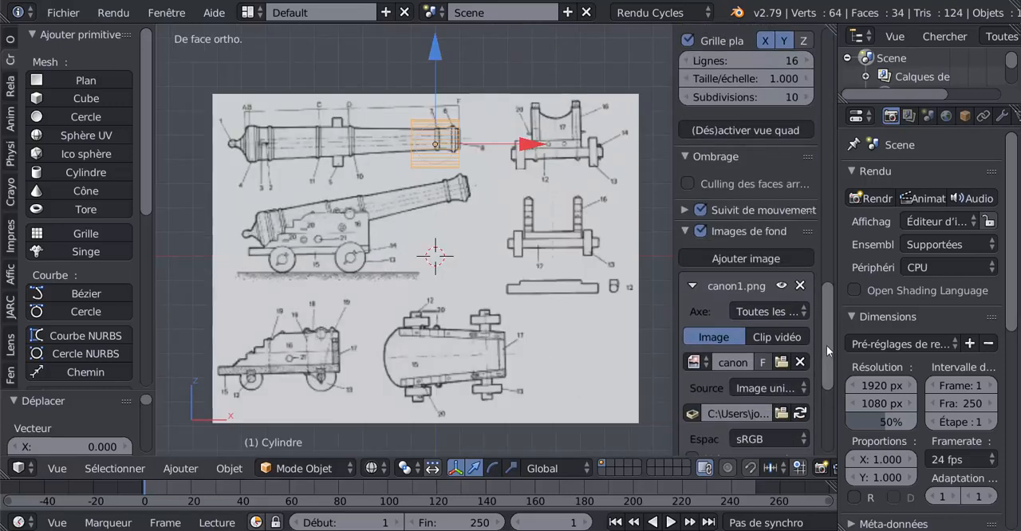
left_click_drag(826, 347, 826, 359)
left_click_drag(776, 431, 726, 431)
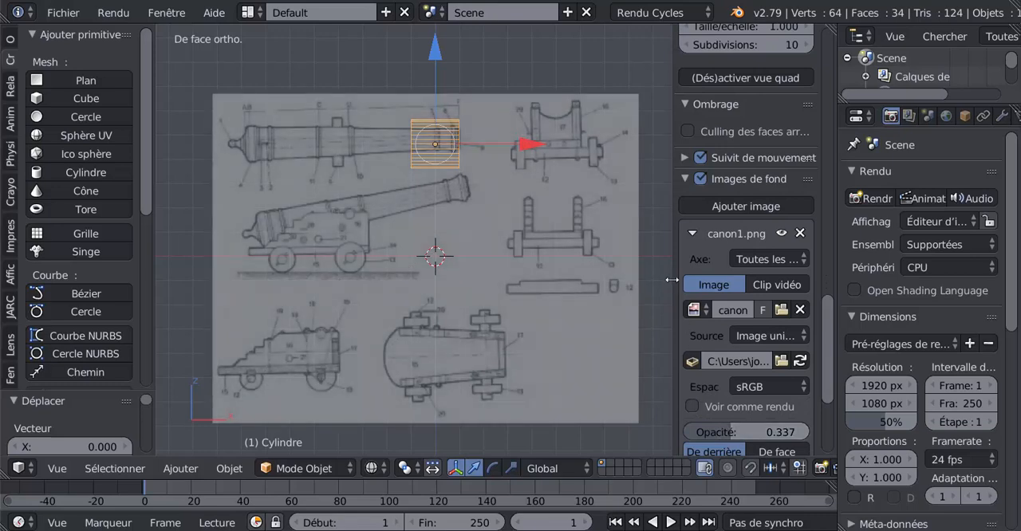
key("n")
Step: Scale the cylinder to about half its size and move it 1.155 along X beyond the uppermost barrel's muzzle
middle_click_drag(630, 220, 619, 276, "shift")
key("s")
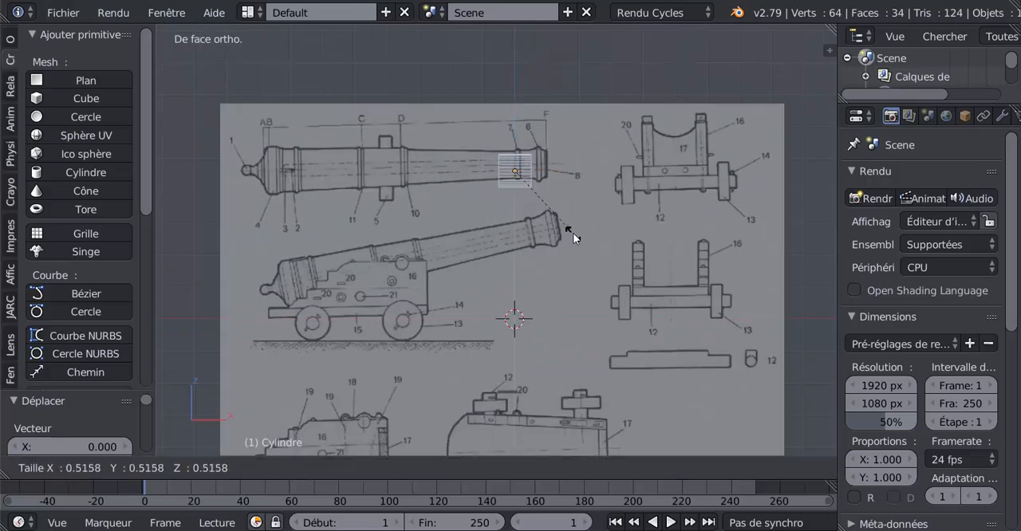
left_click(567, 223)
key("g")
key("x")
left_click(635, 164)
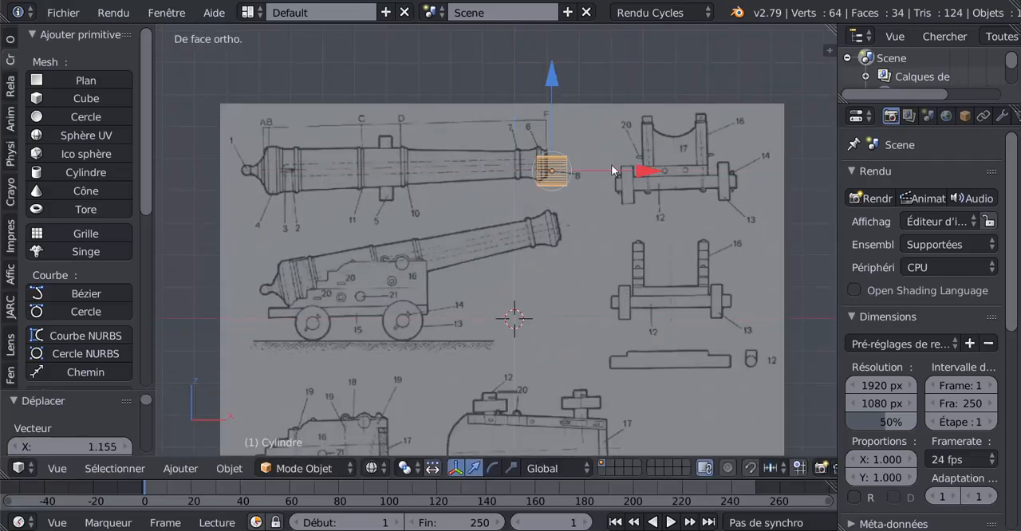
Step: Align the cylinder's height with the barrel axis and move it -0.631 along X onto the muzzle section marked 6 and 7
scroll(585, 167, "up", 1)
middle_click_drag(584, 167, 571, 255, "shift")
key("g")
key("z")
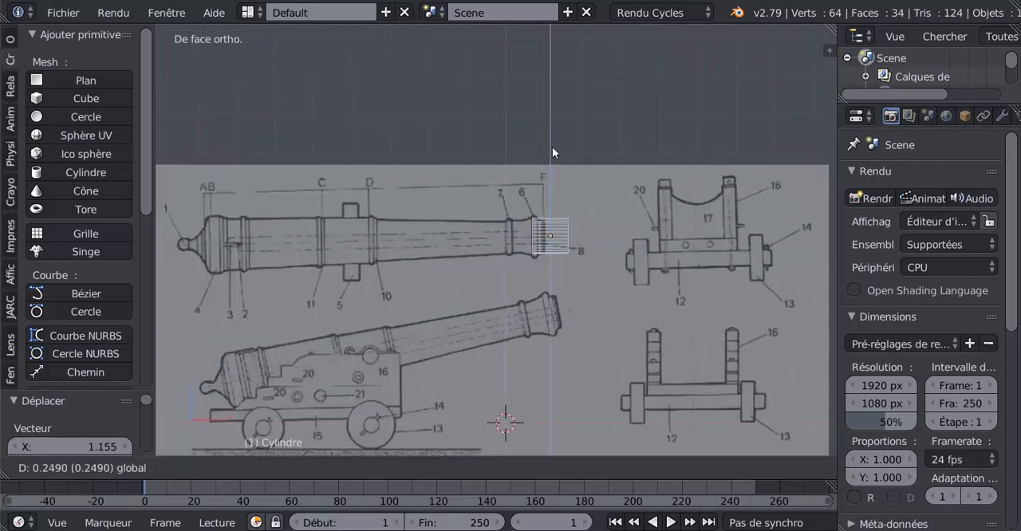
left_click(553, 143)
key("g")
key("x")
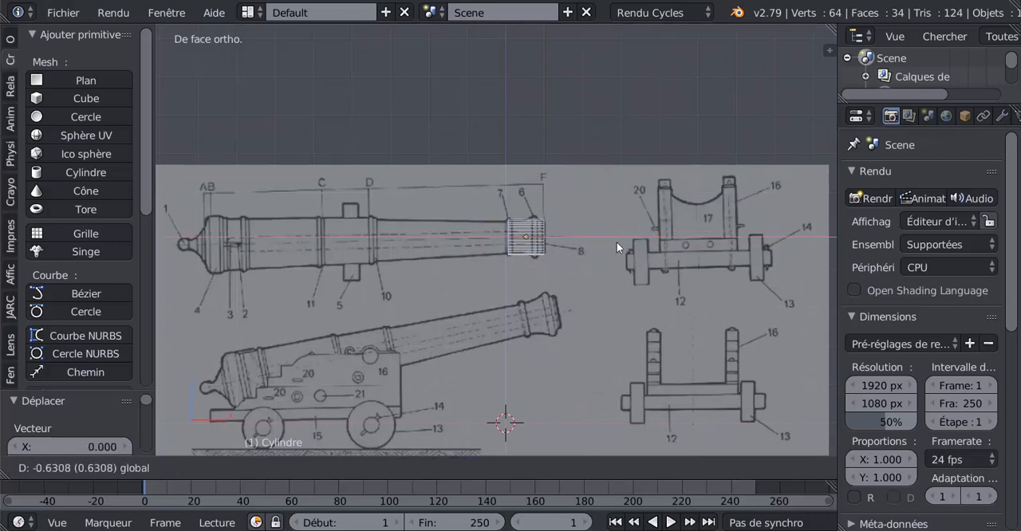
left_click(616, 242)
Step: Nudge the cylinder 0.033 along X and scale it by 0.949 to fit the muzzle outline
scroll(596, 260, "up", 5)
middle_click_drag(563, 255, 523, 252, "shift")
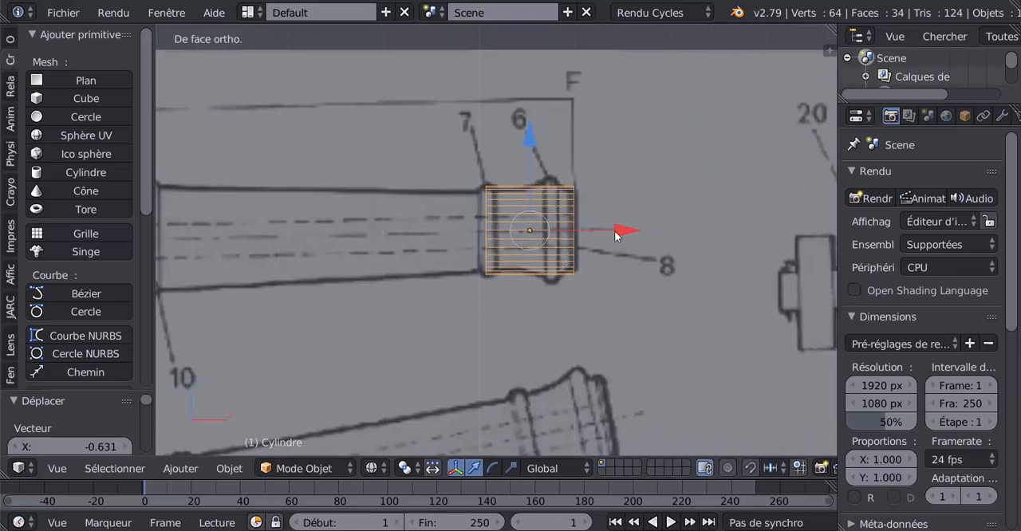
left_click_drag(615, 232, 618, 231)
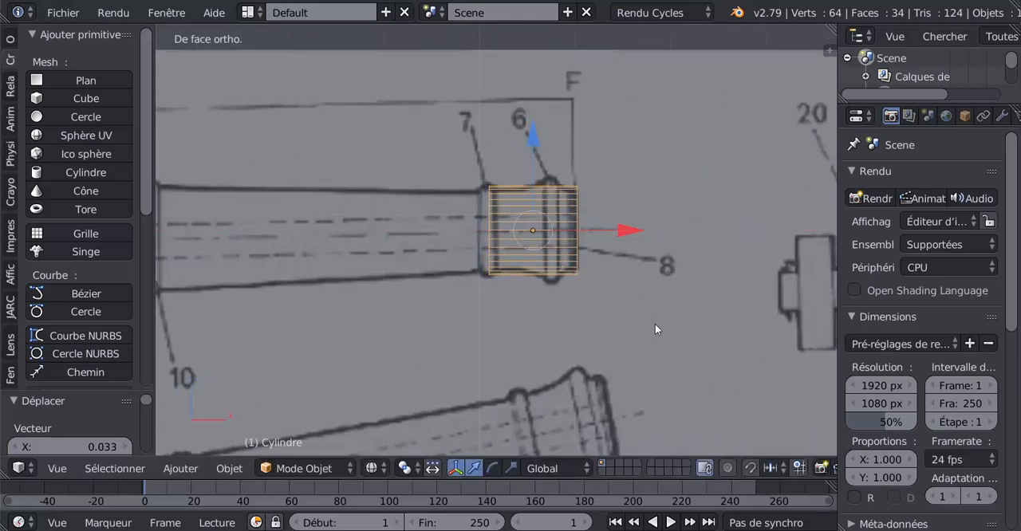
key("s")
left_click(654, 318)
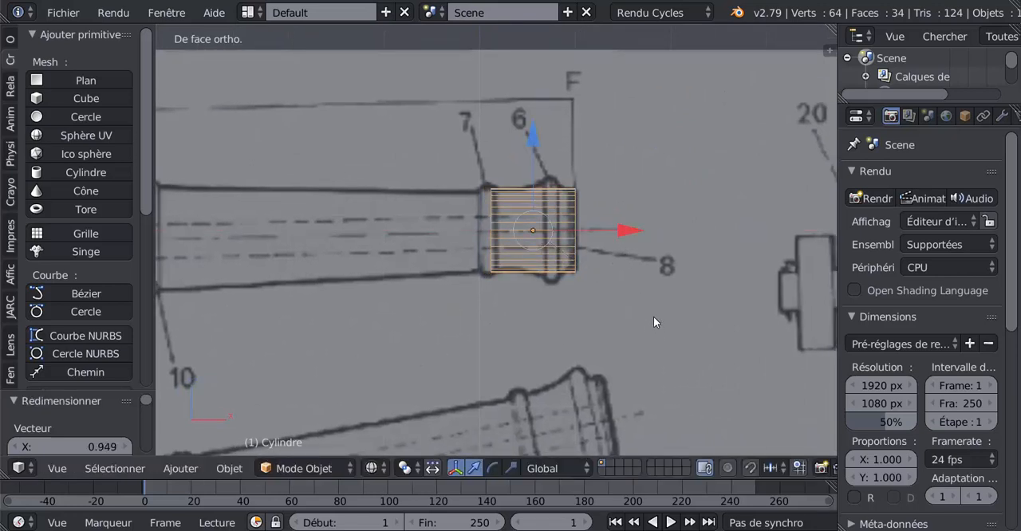
left_click(544, 217)
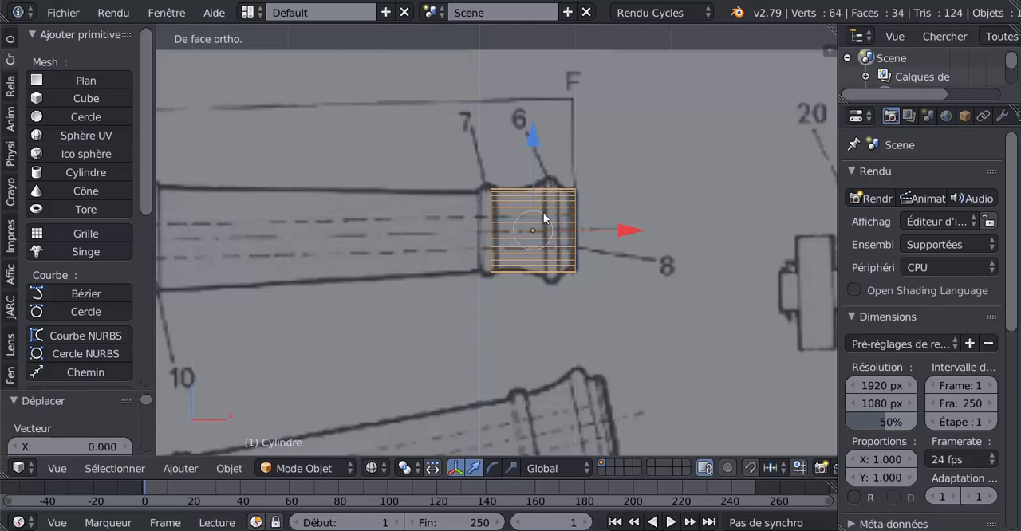
key("g")
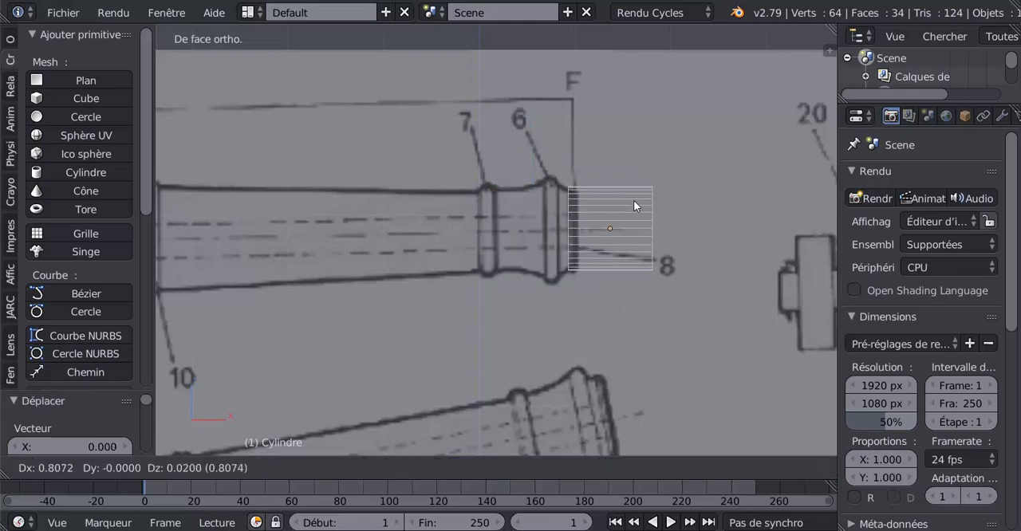
left_click(579, 204)
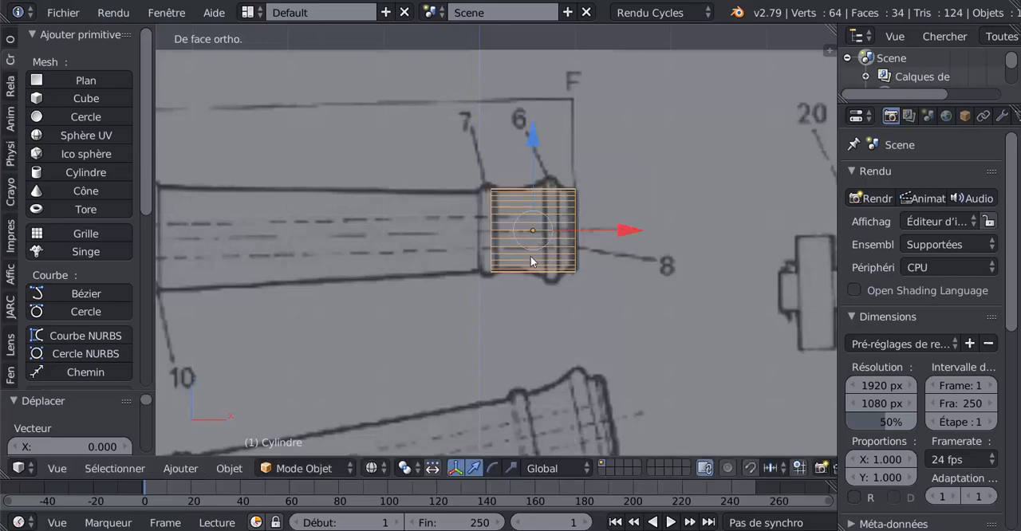
Step: In Edit Mode, add two loop cuts around the cylinder, one on each side of the muzzle ring marked 6
key("Tab")
key("ctrl+r")
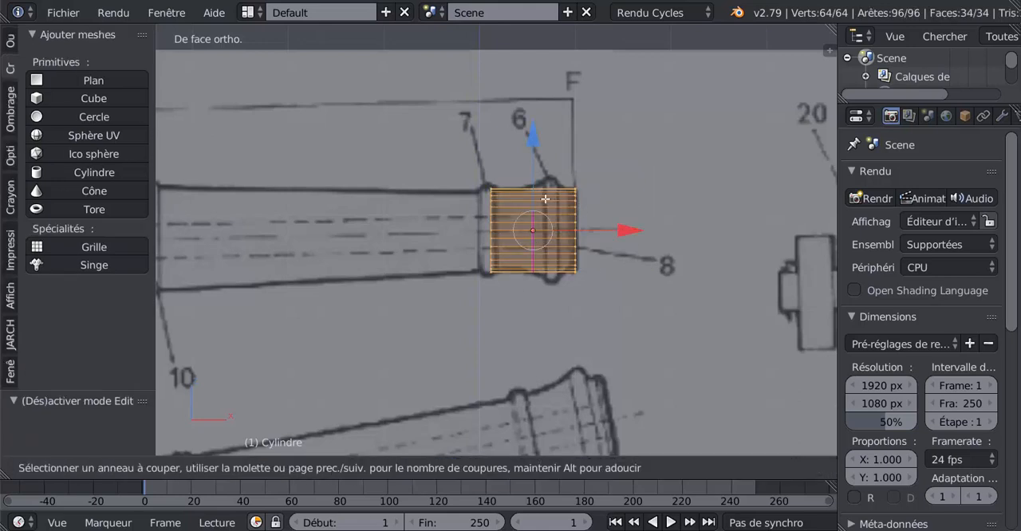
left_click(547, 198)
left_click(556, 191)
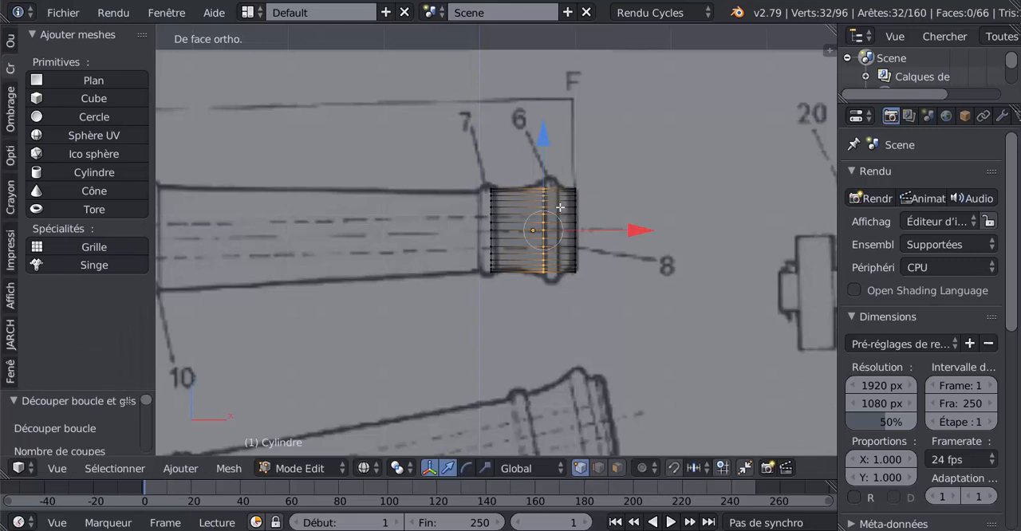
key("ctrl+r")
left_click(561, 198)
left_click(561, 200)
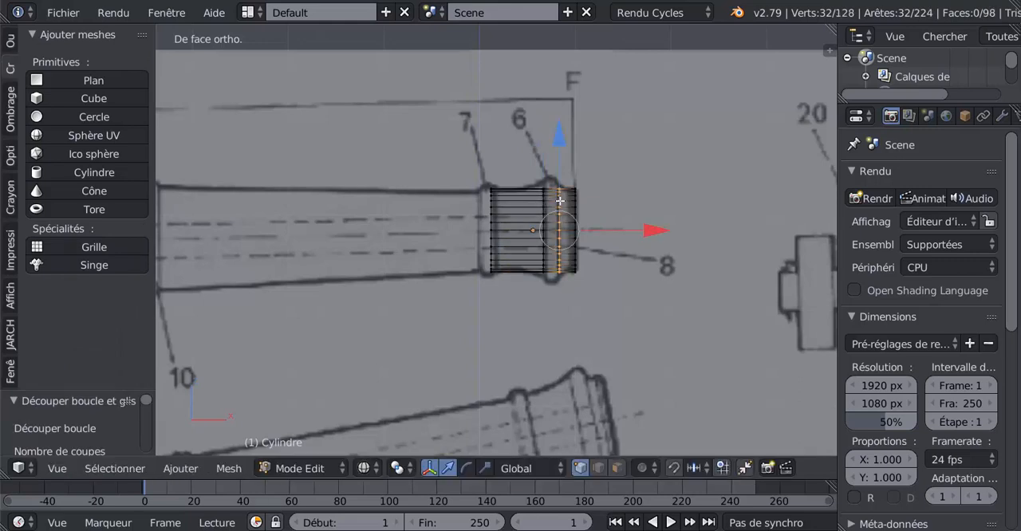
Step: Select the face loop between the two cuts and extrude it with a scale of 1.267 to form the muzzle ring
left_click(617, 468)
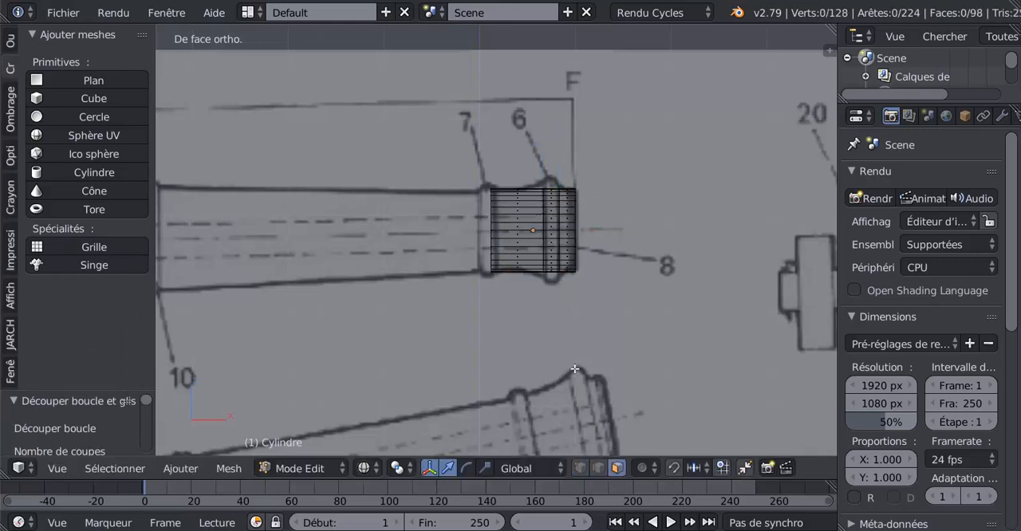
left_click(554, 224, "alt")
scroll(587, 332, "up", 2)
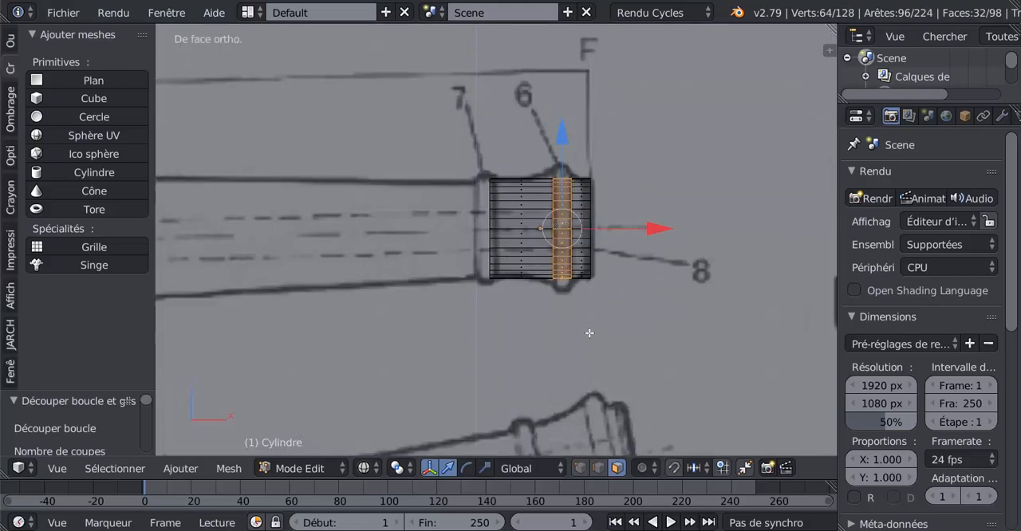
key("e")
key("s")
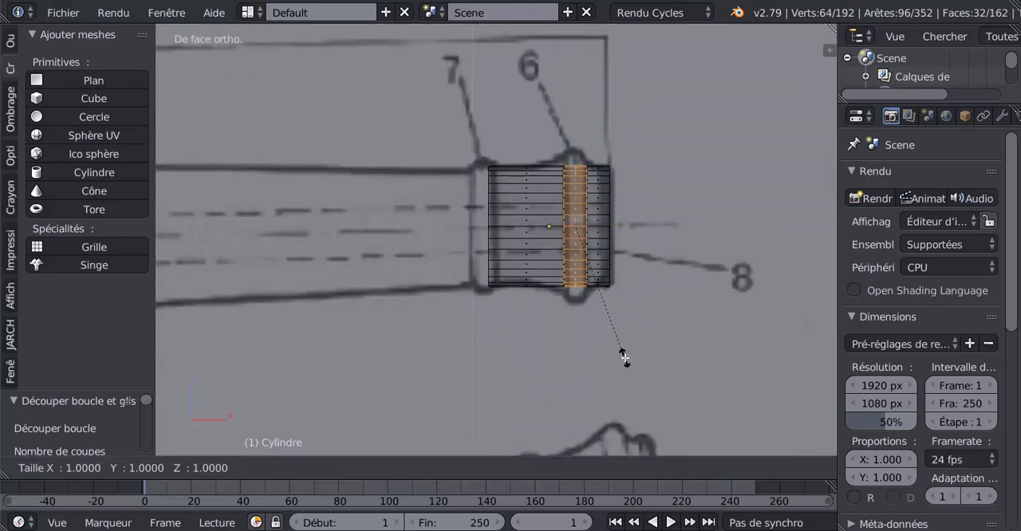
left_click(651, 388)
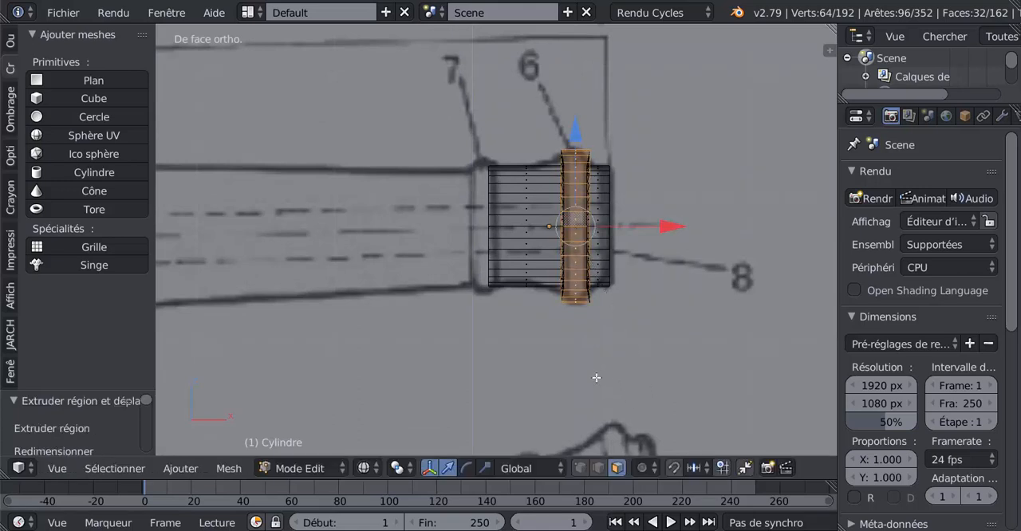
Step: Constrain the extruded ring's scaling to the X and Z axes in Normal orientation
scroll(569, 233, "up", 3)
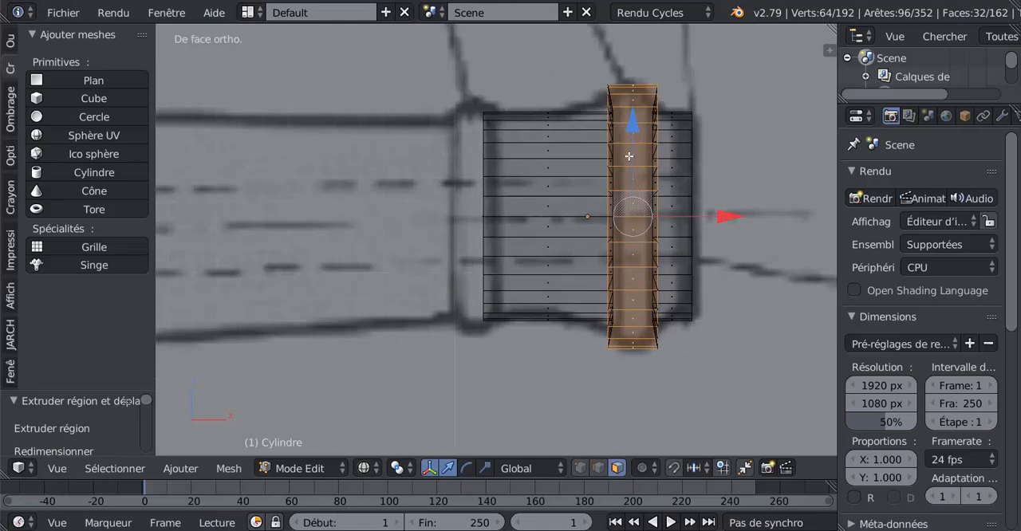
middle_click_drag(627, 217, 584, 215, "shift")
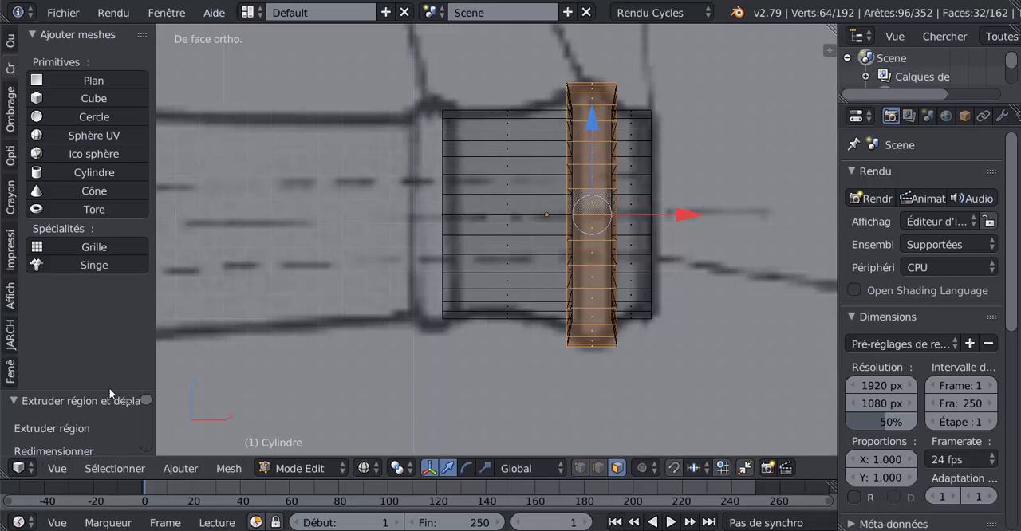
left_click_drag(110, 388, 123, 100)
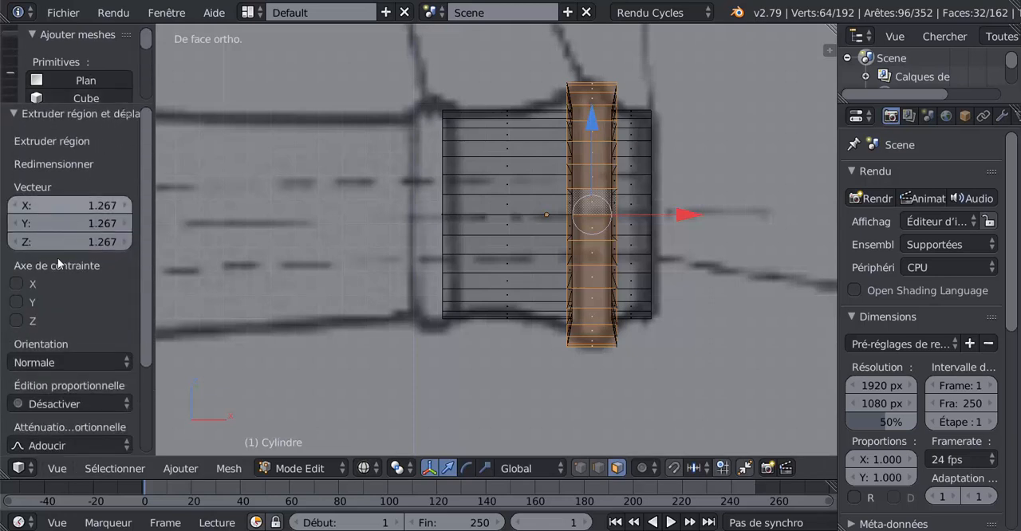
scroll(63, 382, "down", 2)
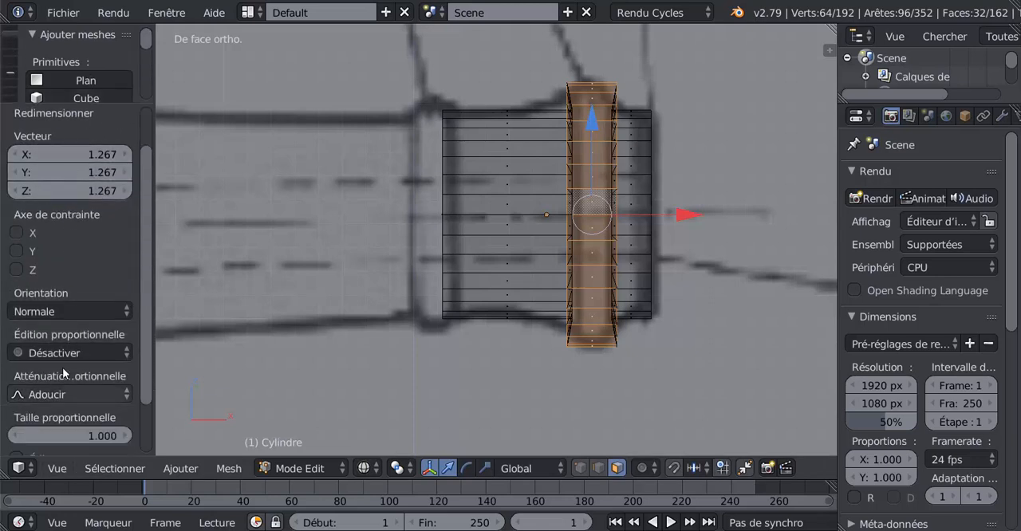
left_click(16, 271)
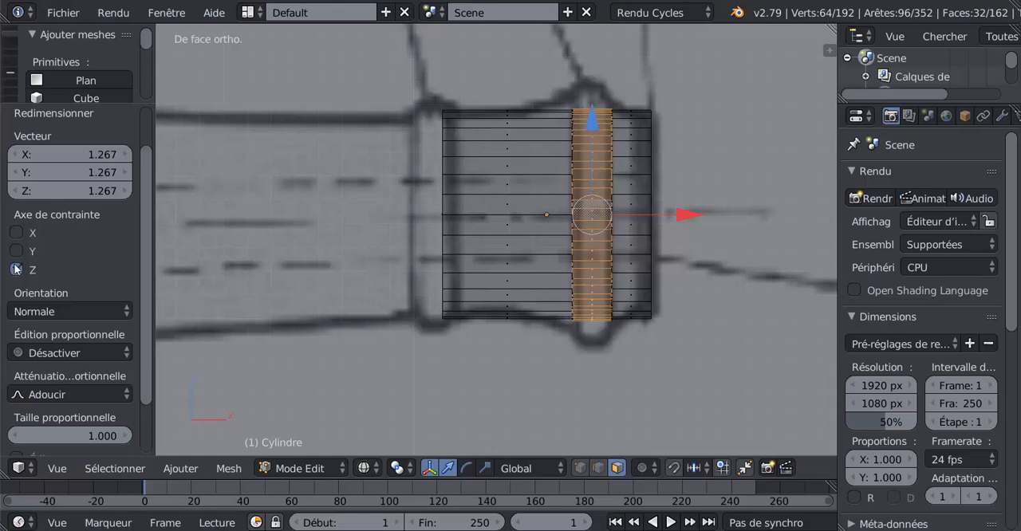
left_click(16, 233)
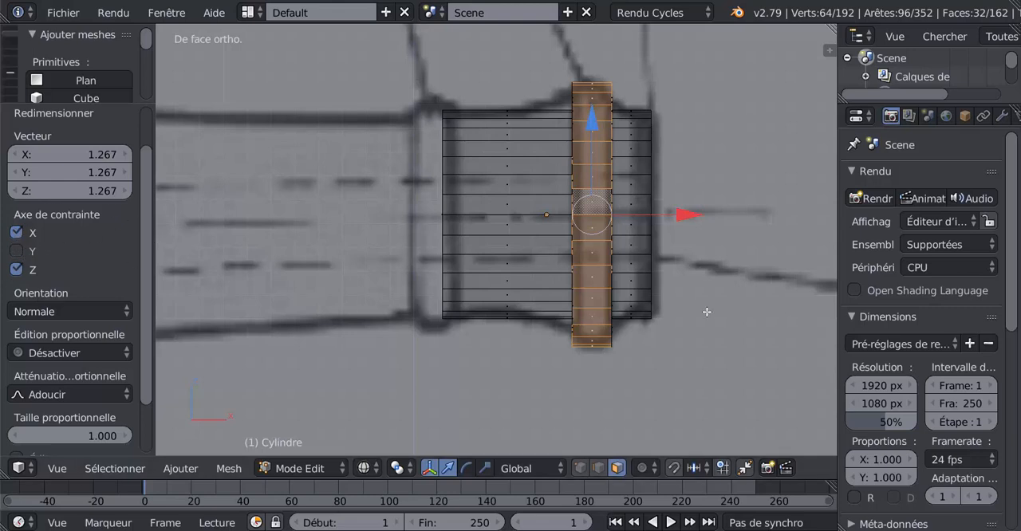
Step: Narrow the ring's outer face loop to 0.596 along global X to bevel its sides
scroll(706, 312, "down", 1)
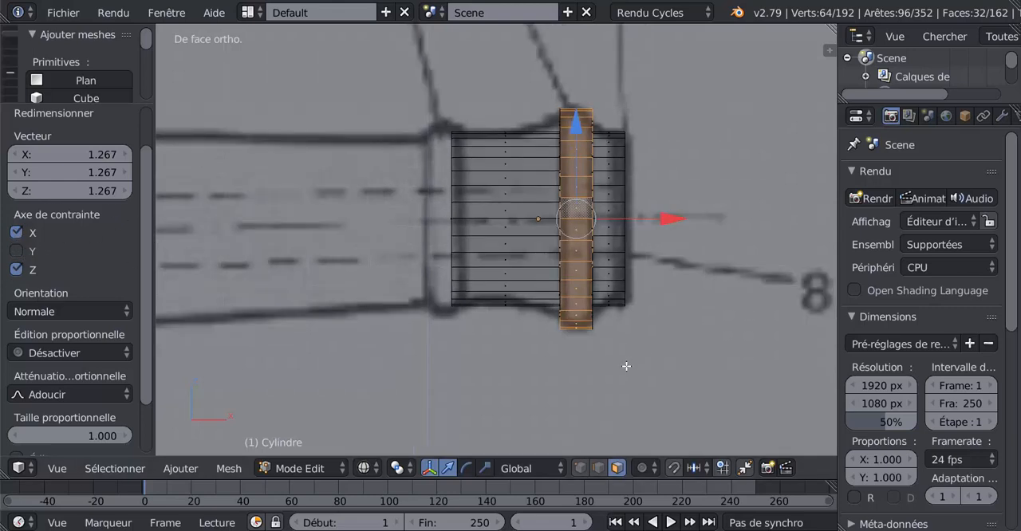
middle_click_drag(610, 368, 516, 406)
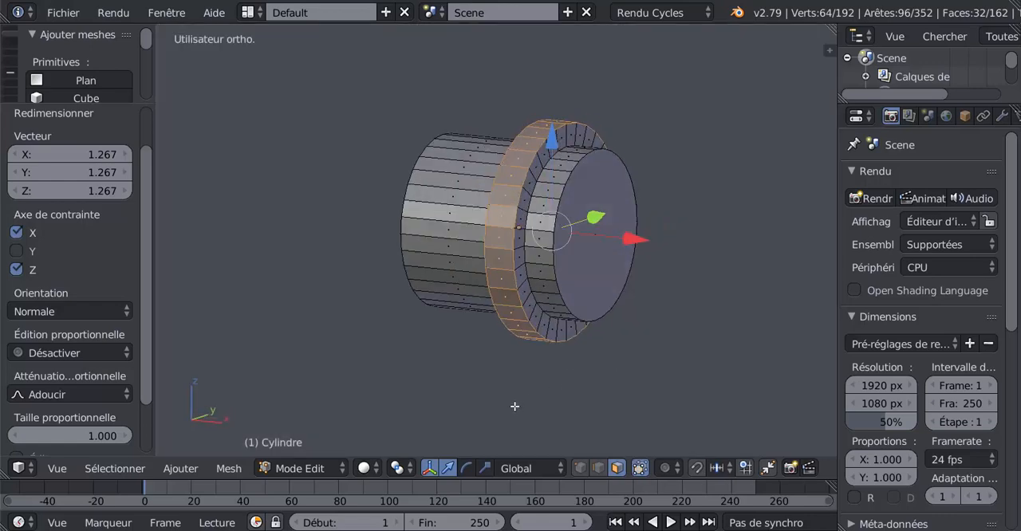
key("z")
key("KP_1")
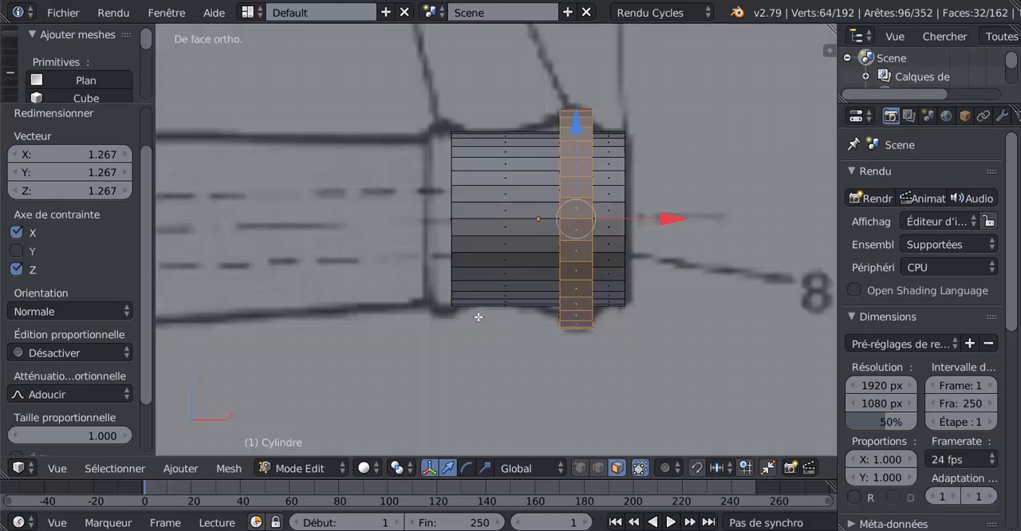
key("z")
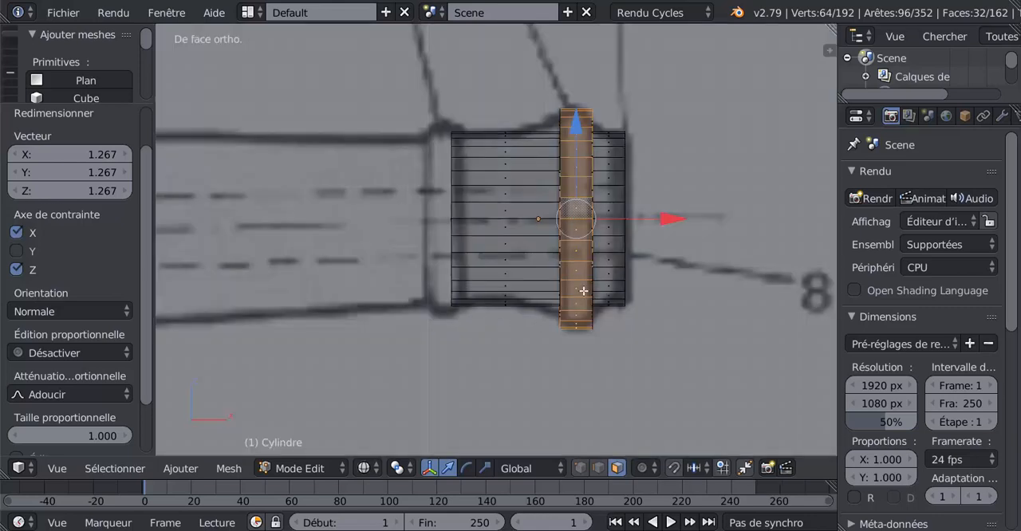
left_click(485, 469)
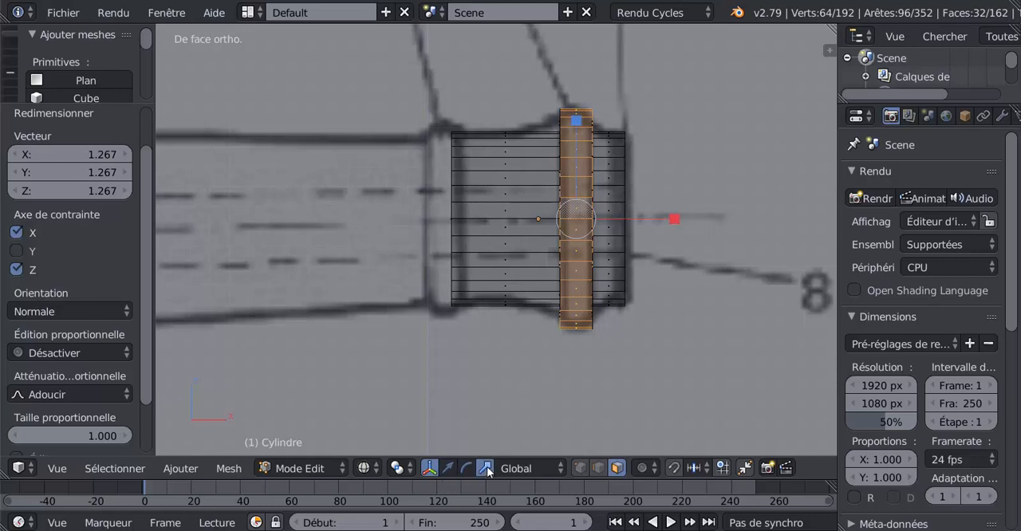
left_click_drag(671, 217, 633, 224)
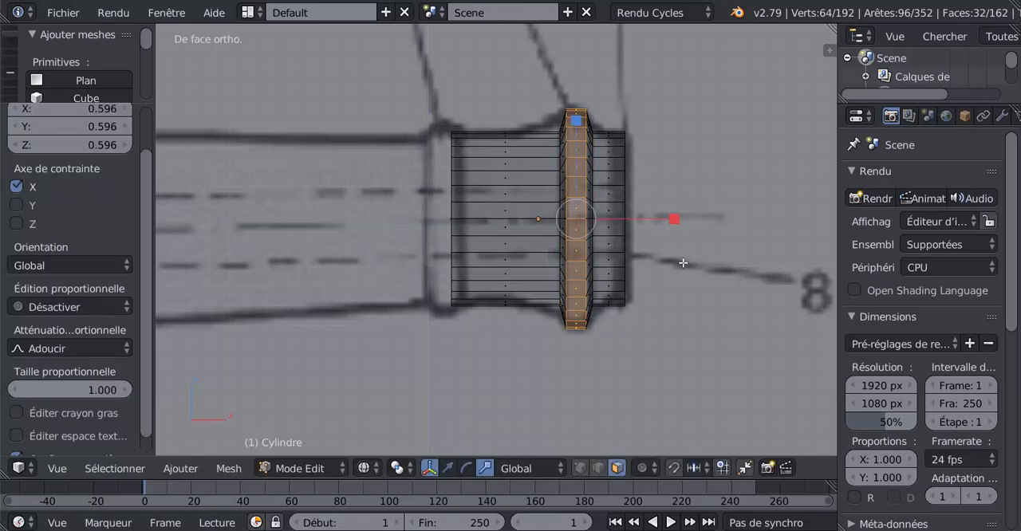
Step: Display the cylinder in solid shading and return to Object Mode to inspect the muzzle ring
key("z")
mouse_move(664, 272)
middle_mouse_down()
mouse_move(600, 276)
mouse_move(700, 273)
mouse_move(586, 284)
middle_mouse_up()
key("Tab")
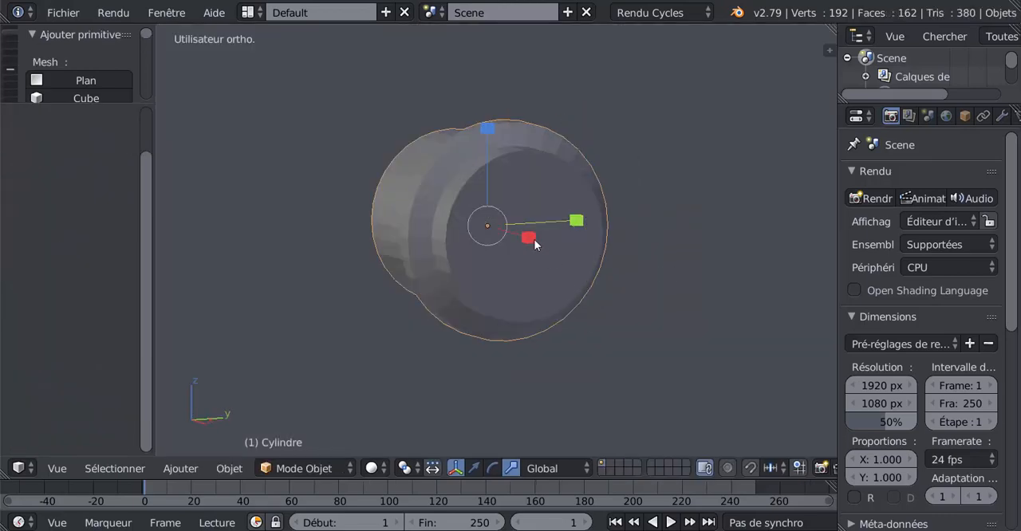
middle_click_drag(469, 269, 602, 280)
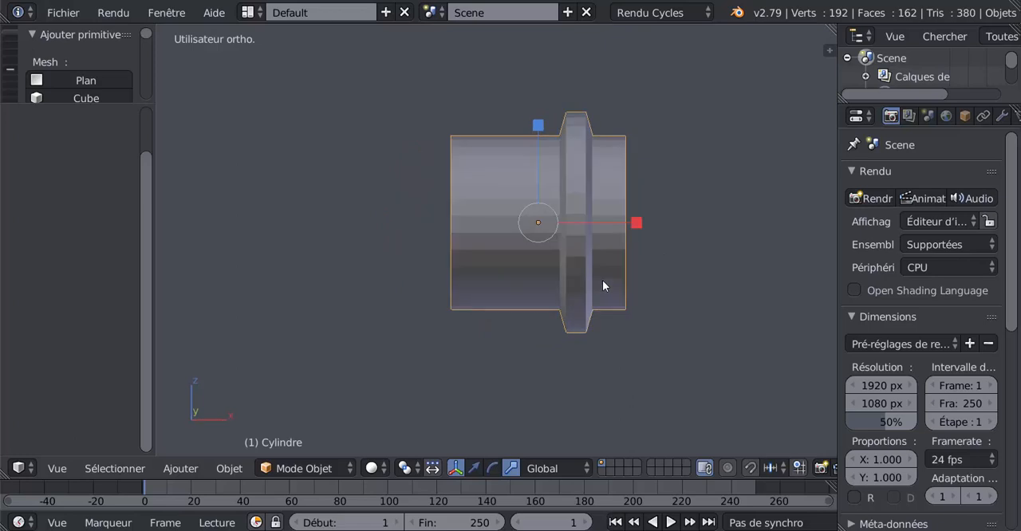
Step: Add a Subdivision Surface modifier to the cylinder, set its view subdivisions to 2 and inspect the smoothed shape
left_click(1001, 117)
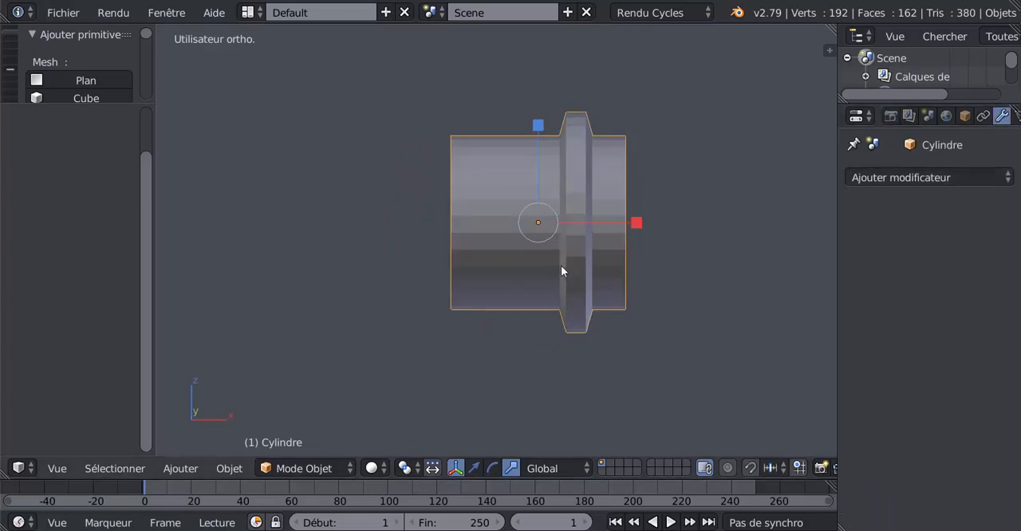
middle_click_drag(561, 266, 526, 258)
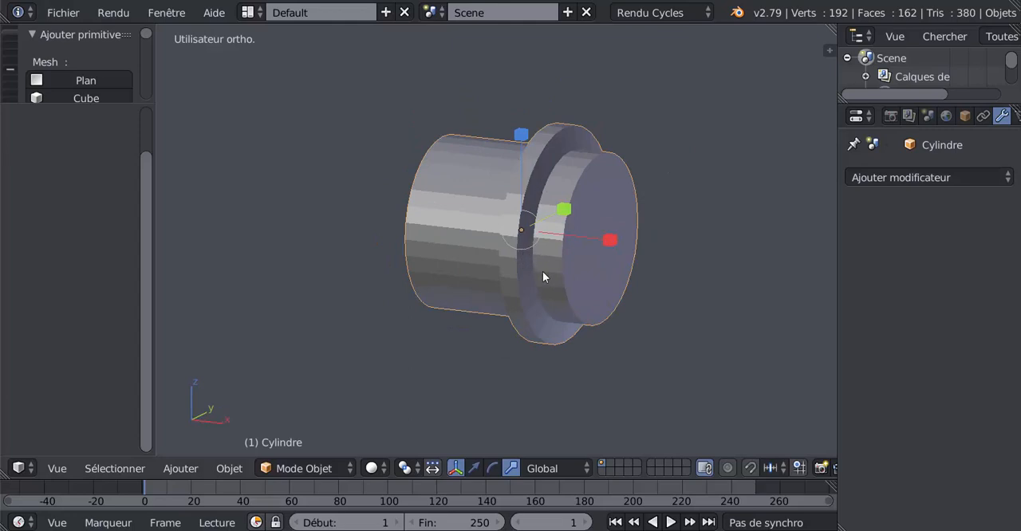
left_click(910, 177)
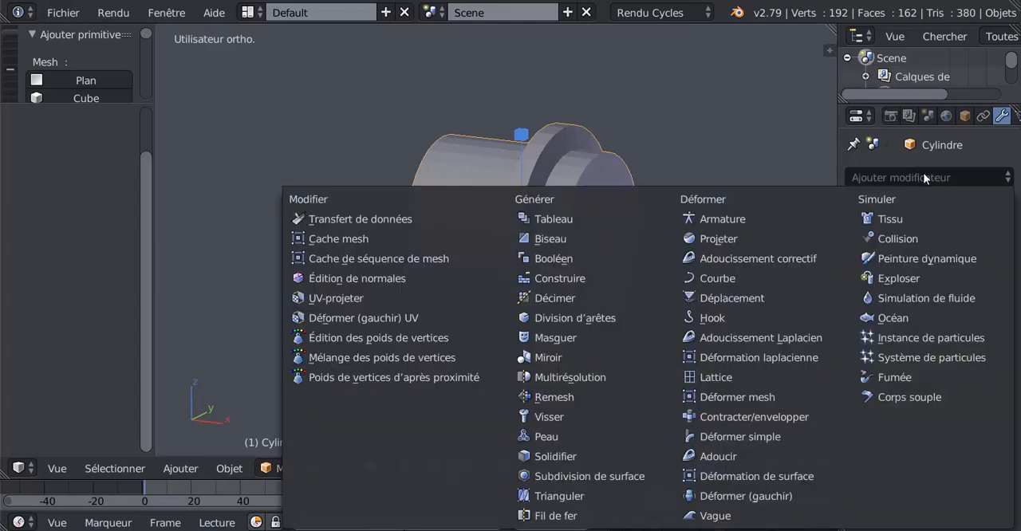
left_click(585, 477)
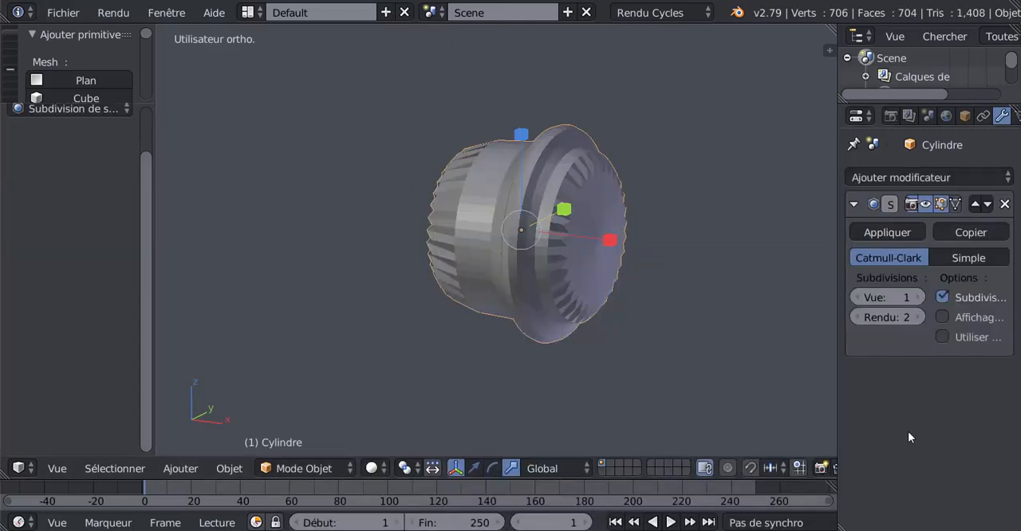
left_click(921, 296)
middle_click_drag(595, 335, 588, 290)
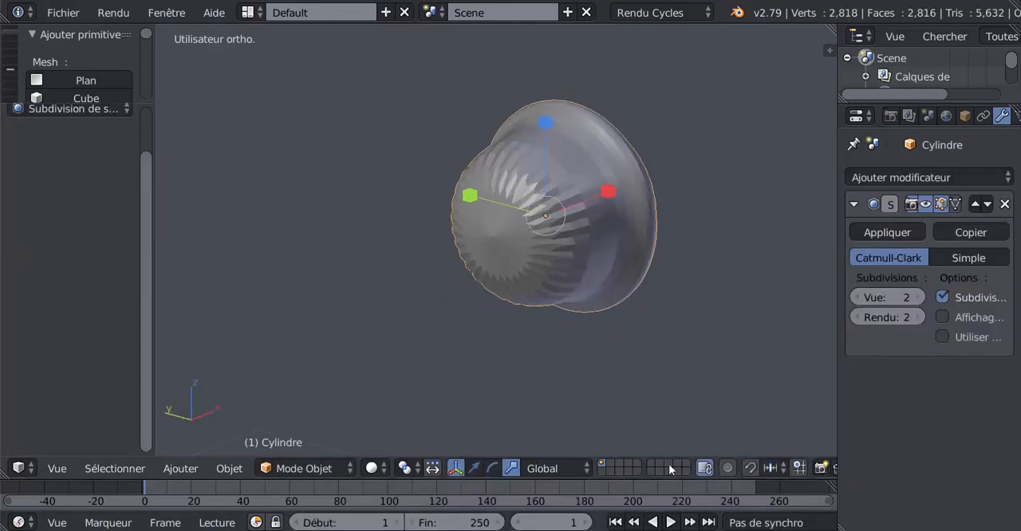
scroll(745, 468, "down", 3)
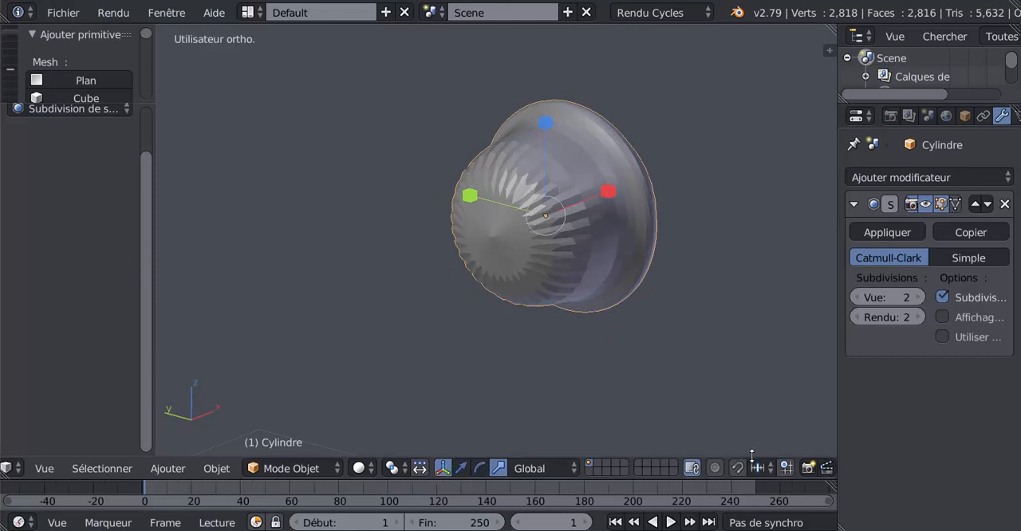
scroll(677, 432, "up", 4)
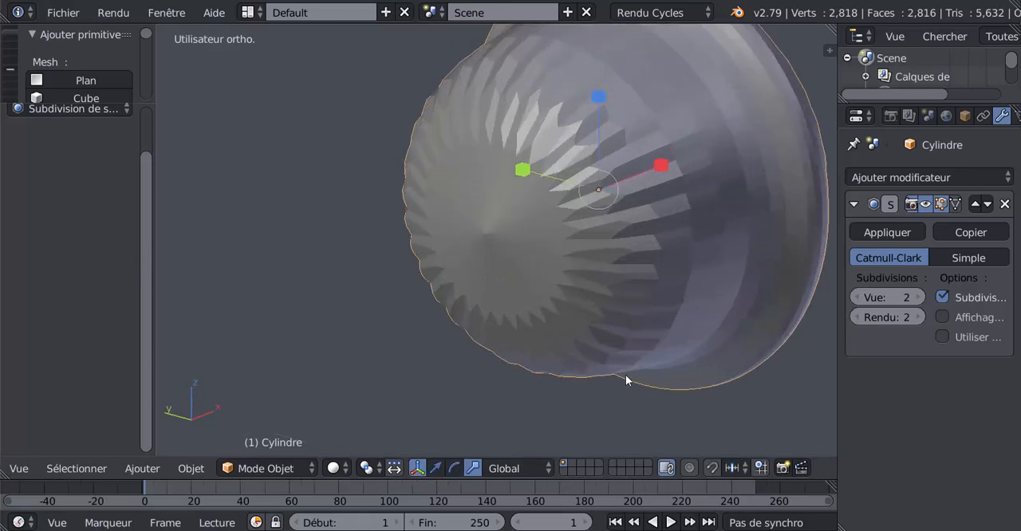
scroll(599, 411, "down", 4)
Step: In Edit Mode, select the cylinder's rear end cap face and delete its vertices to remove the section behind the ring
key("Tab")
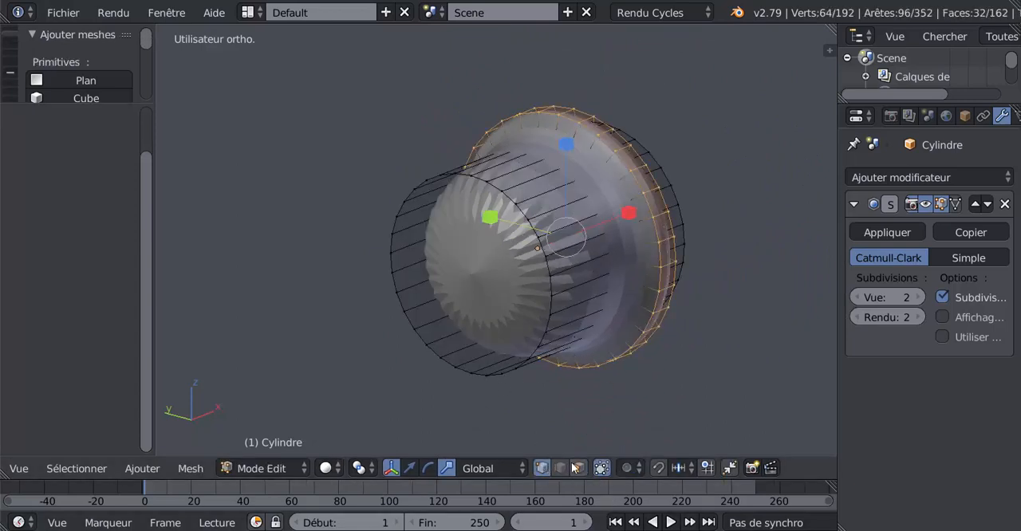
right_click(447, 306)
key("x")
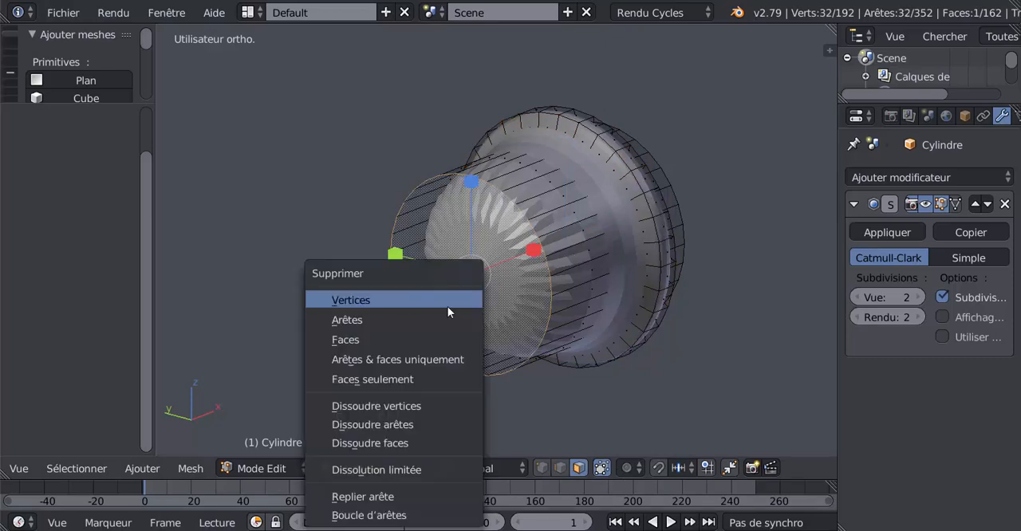
left_click(448, 303)
Step: Delete the cap face at the cylinder's muzzle end to leave it open
middle_click_drag(447, 303, 604, 292)
right_click(609, 343)
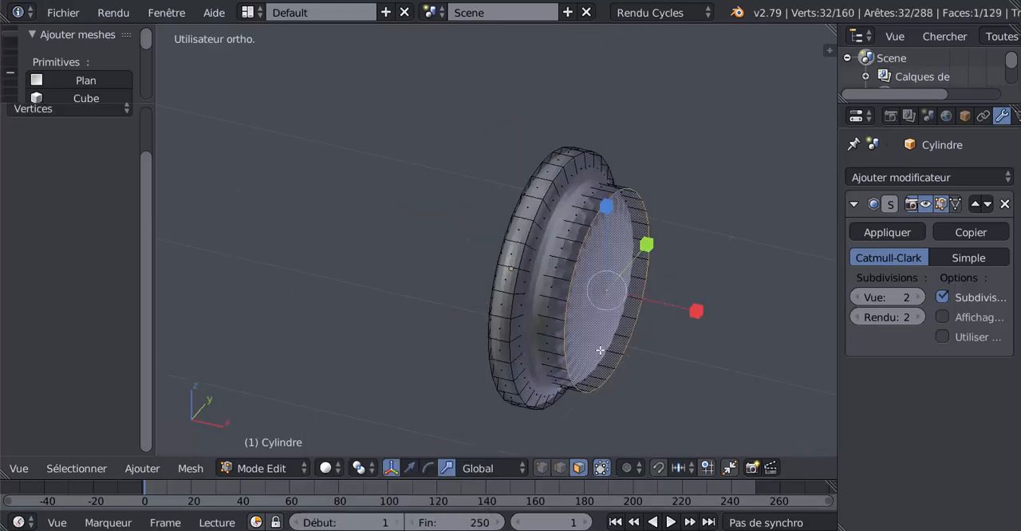
key("x")
left_click(589, 340)
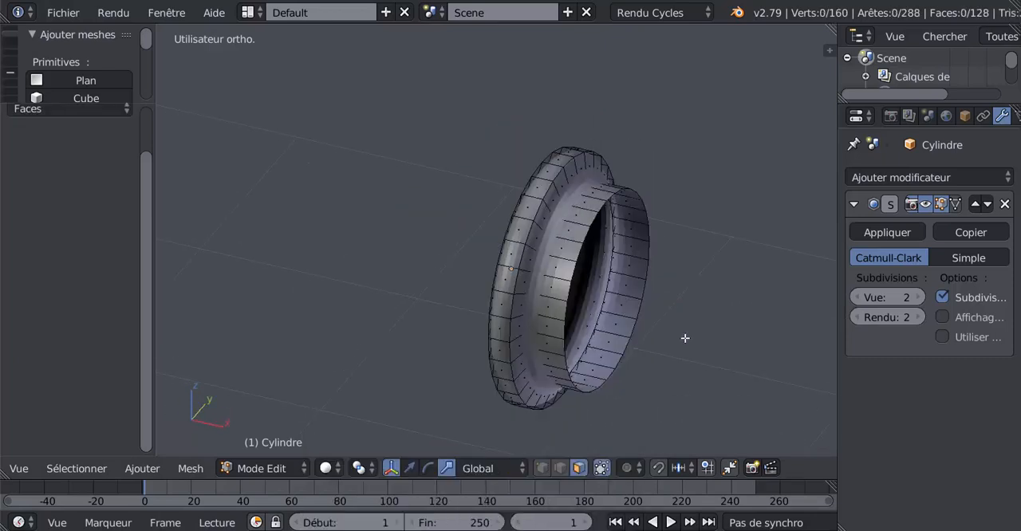
Step: Select the open edge loop at the rear of the muzzle ring and scale it to 1.190 in front view
key("KP_4")
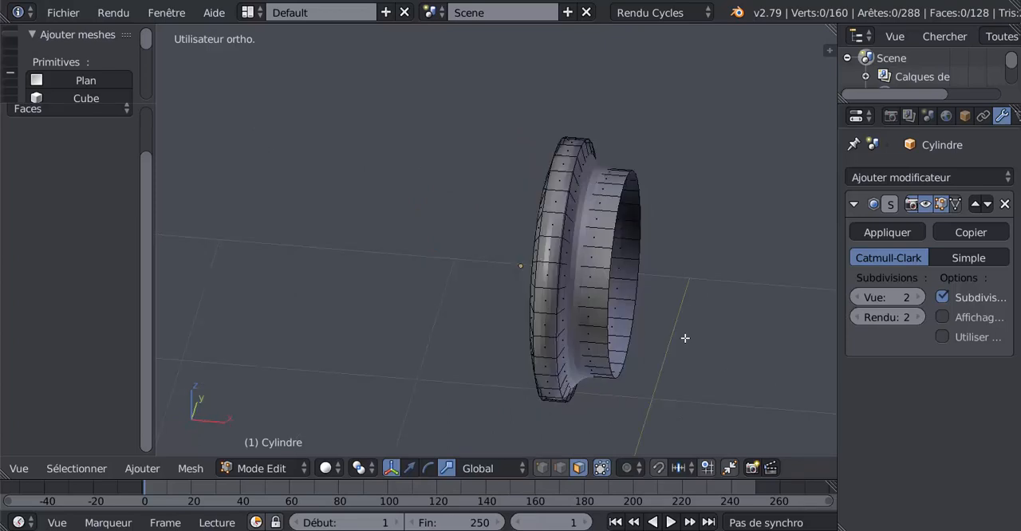
key("KP_1")
key("KP_4")
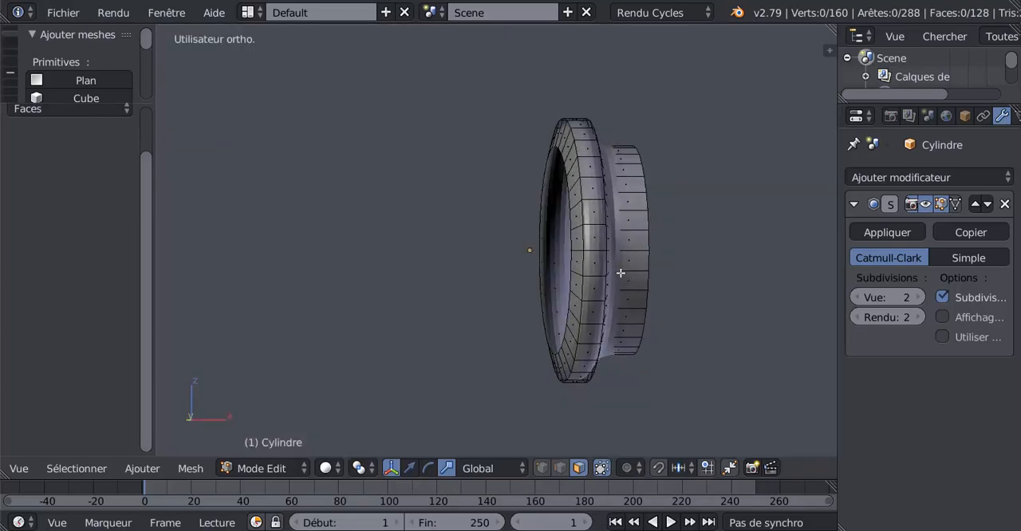
left_click(559, 469)
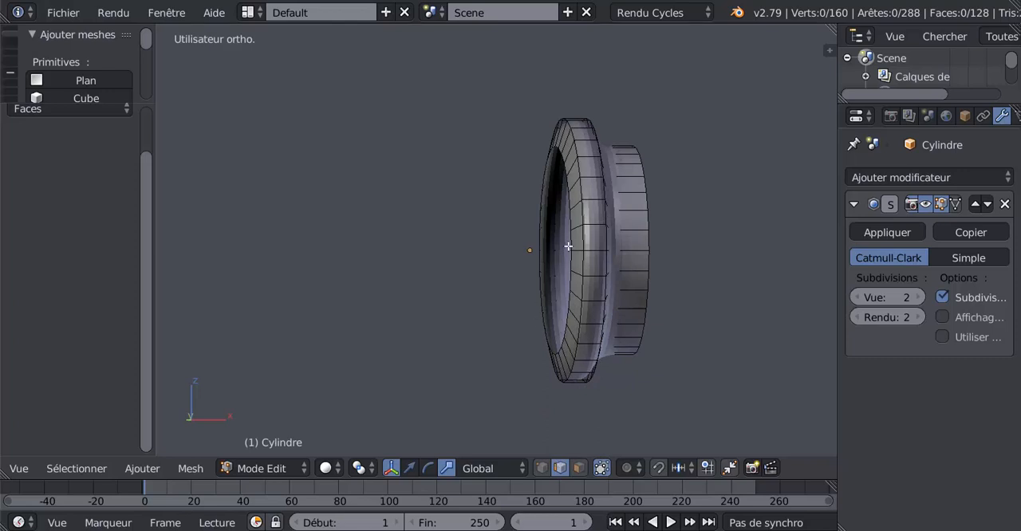
right_click(573, 226, "alt")
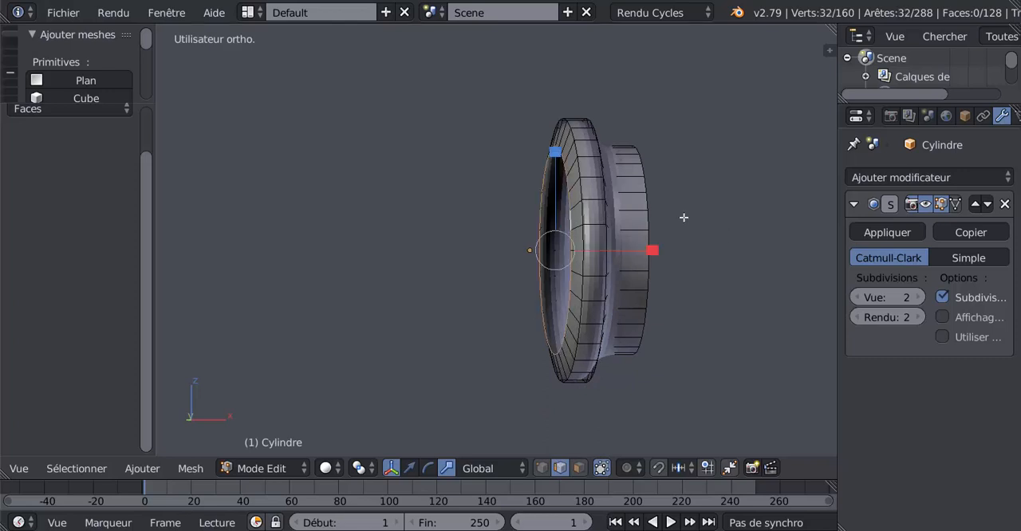
key("KP_1")
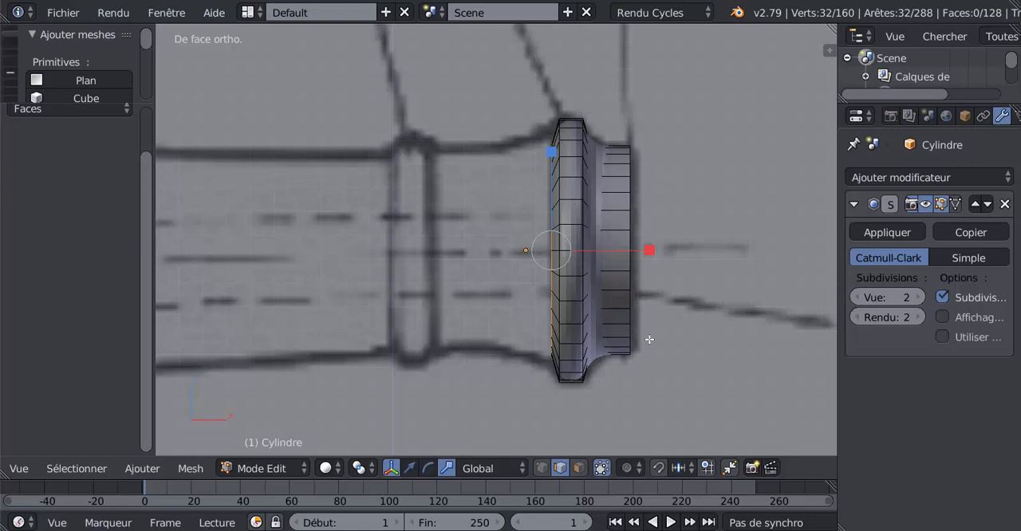
key("s")
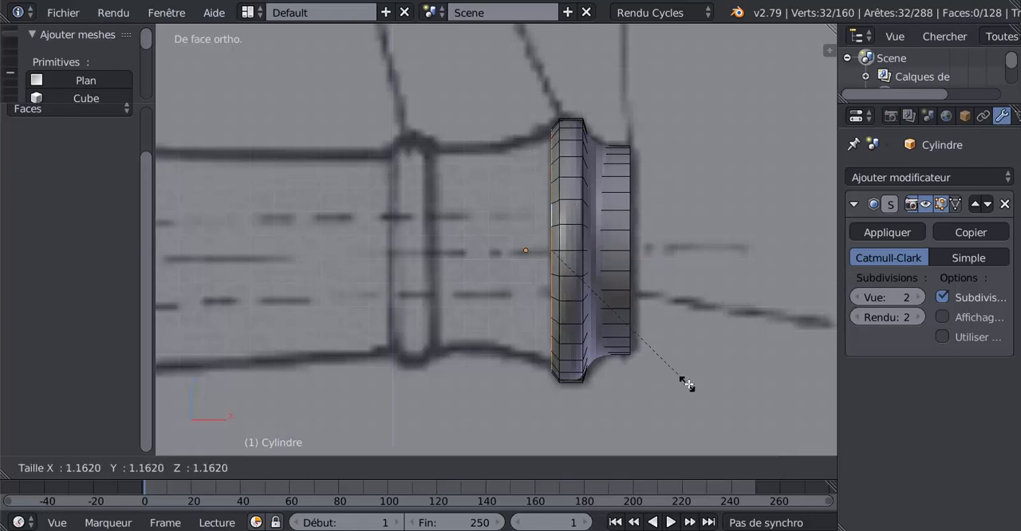
left_click(691, 386)
Step: Extrude the muzzle ring's rear edge loop, move it -0.091 along X and scale it to about 0.852
key("e")
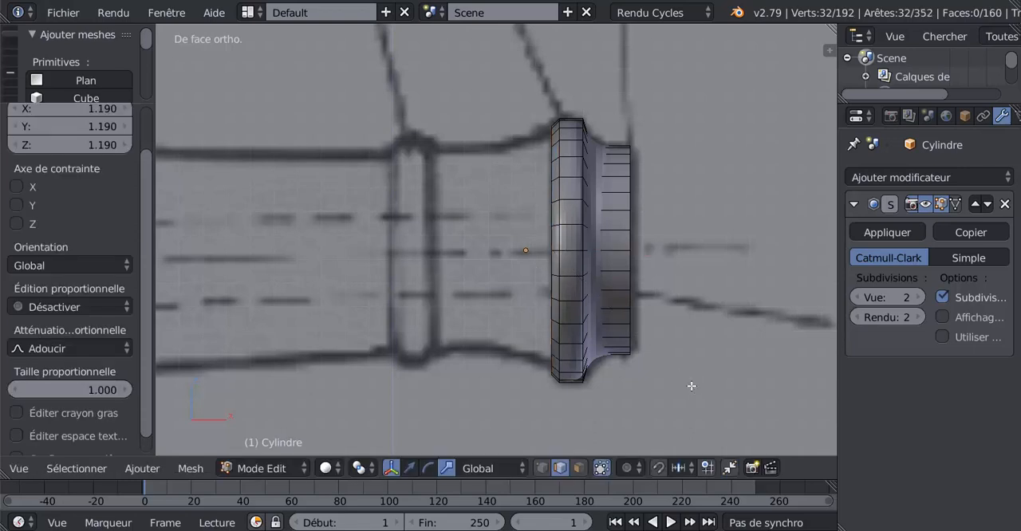
key("Escape")
key("s")
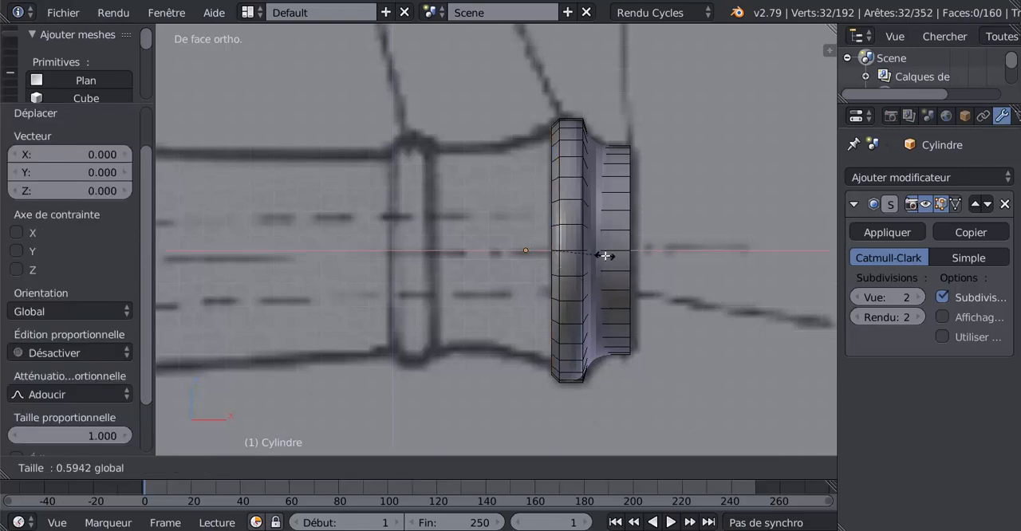
left_click(602, 255)
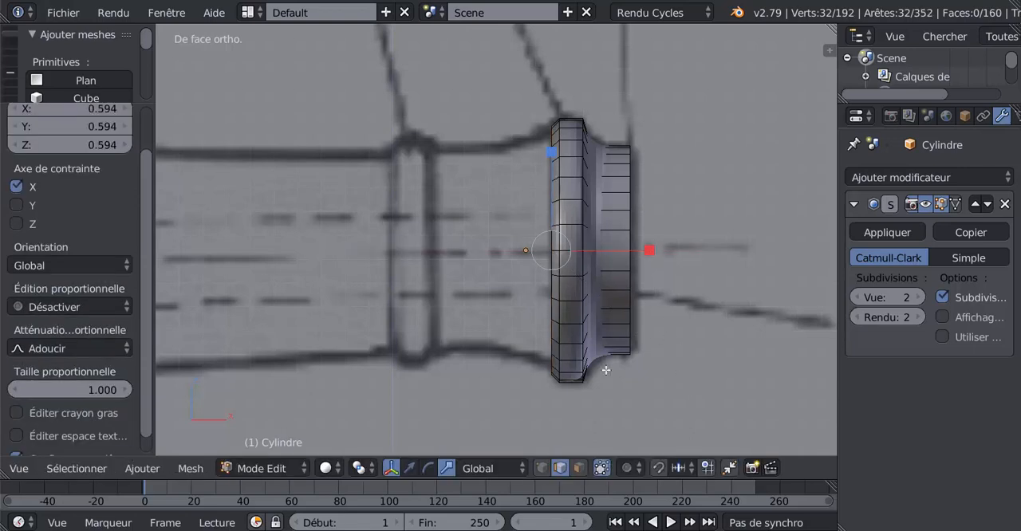
left_click(409, 468)
left_click_drag(636, 248, 615, 259)
key("s")
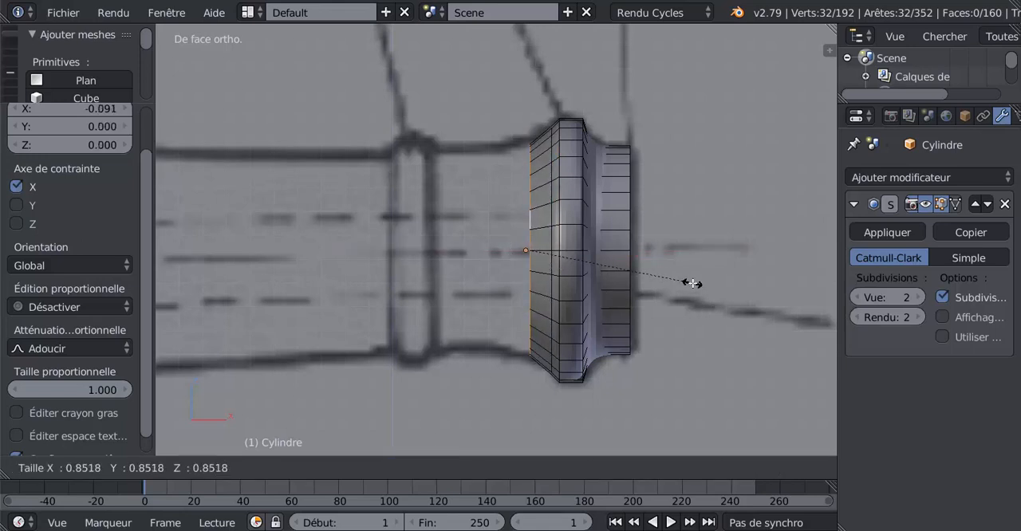
left_click(692, 283)
Step: Extrude the rear edge loop -0.346 along X to reach the front of the blueprint's second ring
key("e")
right_click(693, 283)
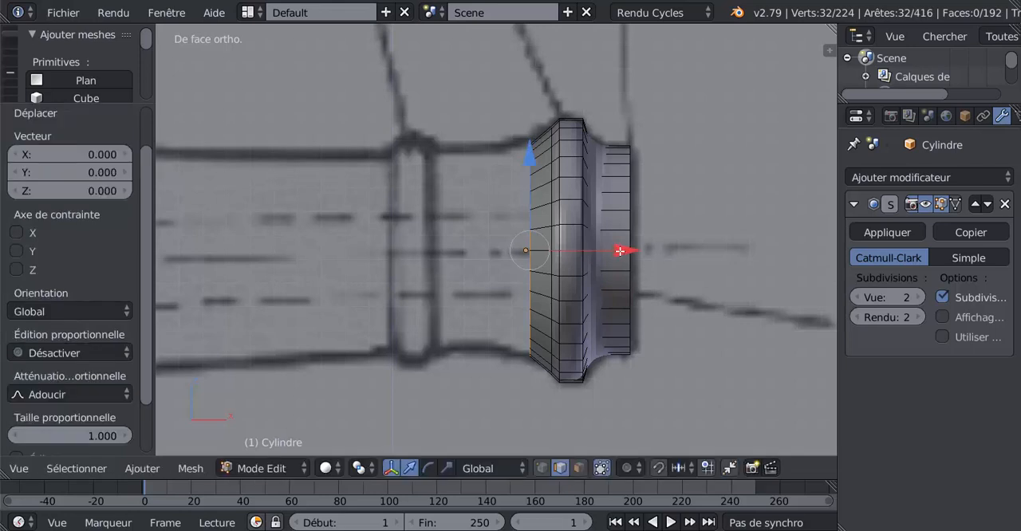
left_click_drag(620, 248, 529, 268)
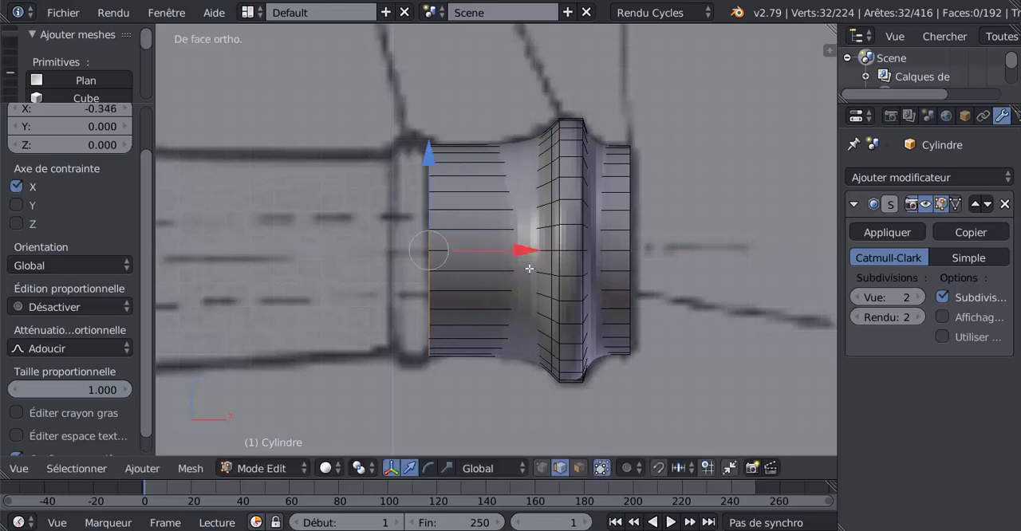
Step: Form the second ring by extruding the edge loop at scale 1.160 and extruding it again -0.166 along X
middle_click_drag(546, 278, 630, 275, "shift")
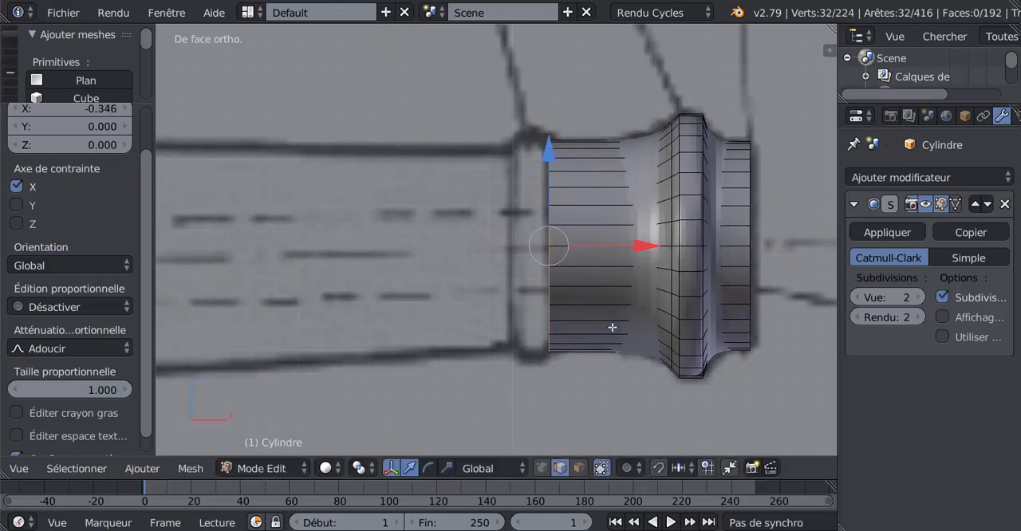
key("e")
key("s")
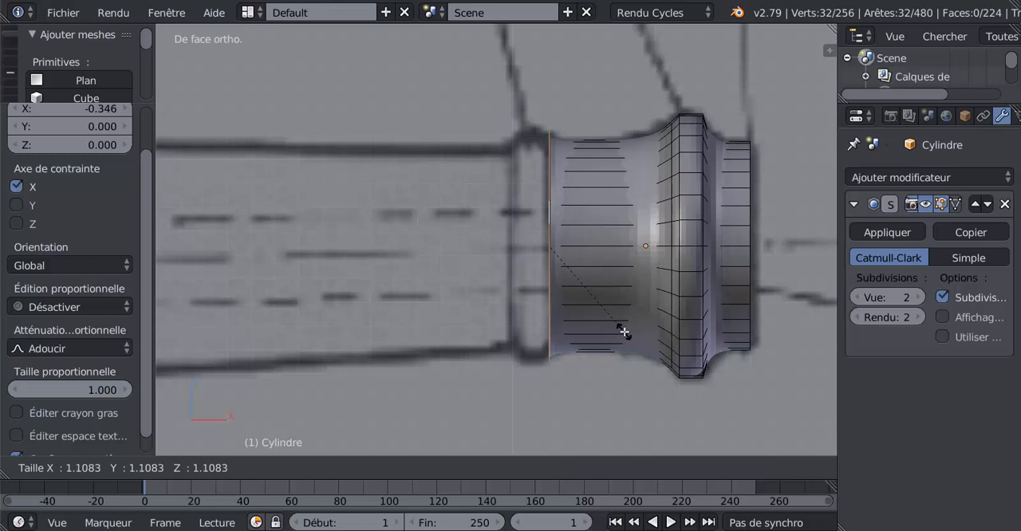
left_click(627, 321)
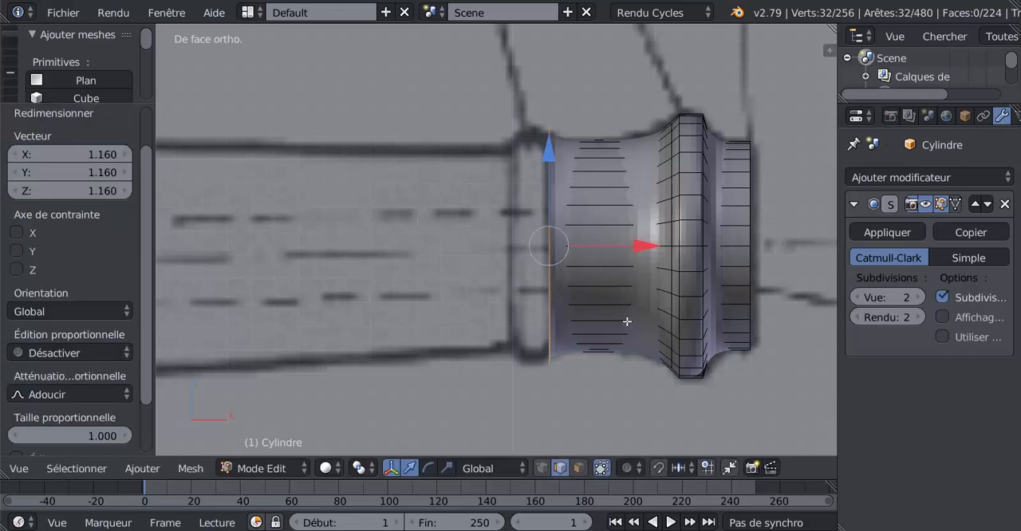
key("e")
right_click(603, 238)
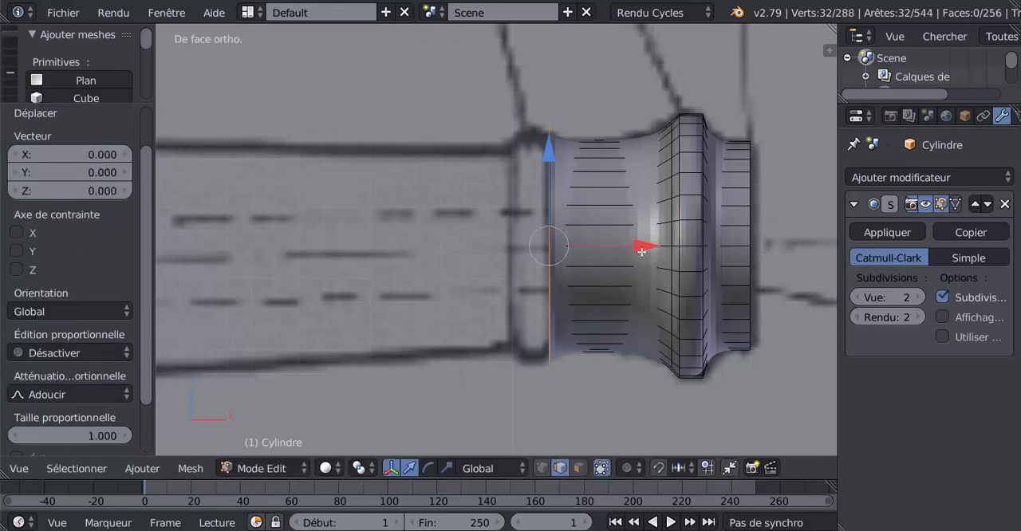
left_click_drag(645, 252, 606, 258)
Step: Extrude the second ring's rear edge loop inward with a scale of 0.867
key("e")
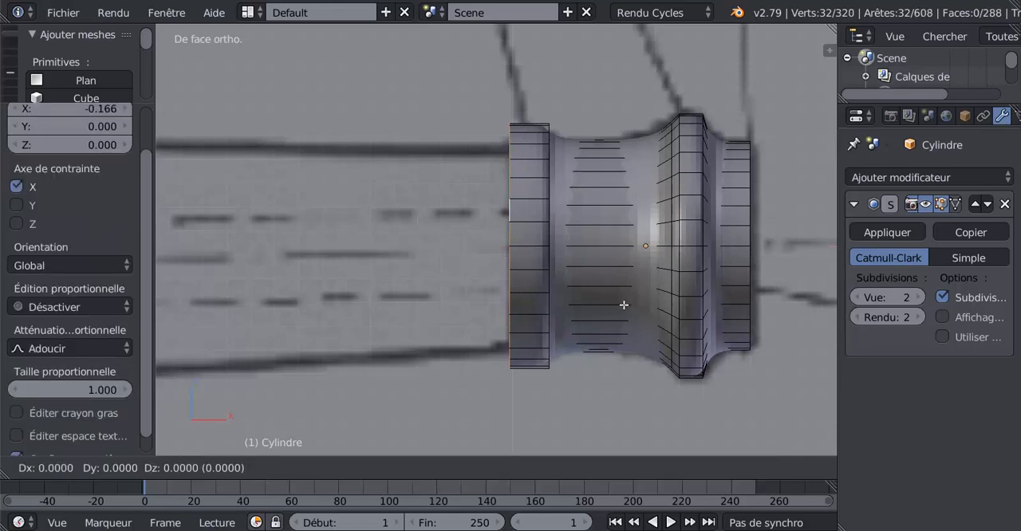
key("s")
left_click(611, 284)
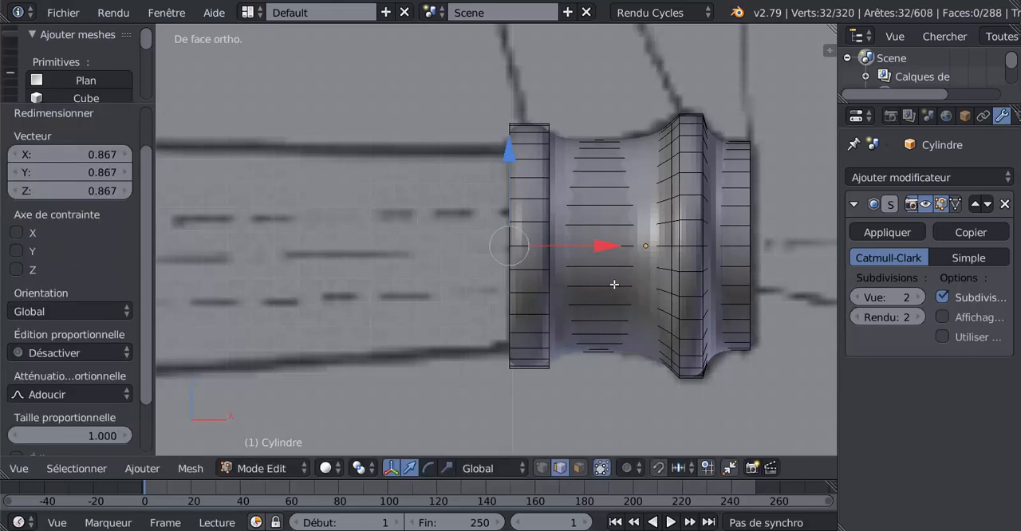
Step: Extrude the rear edge loop -0.121 along X, move it another -3.224 to the ring at mark D and scale it to 1.243
key("e")
right_click(614, 285)
left_click_drag(604, 246, 579, 248)
scroll(579, 247, "down", 4)
middle_click_drag(543, 272, 685, 254, "shift")
key("g")
key("x")
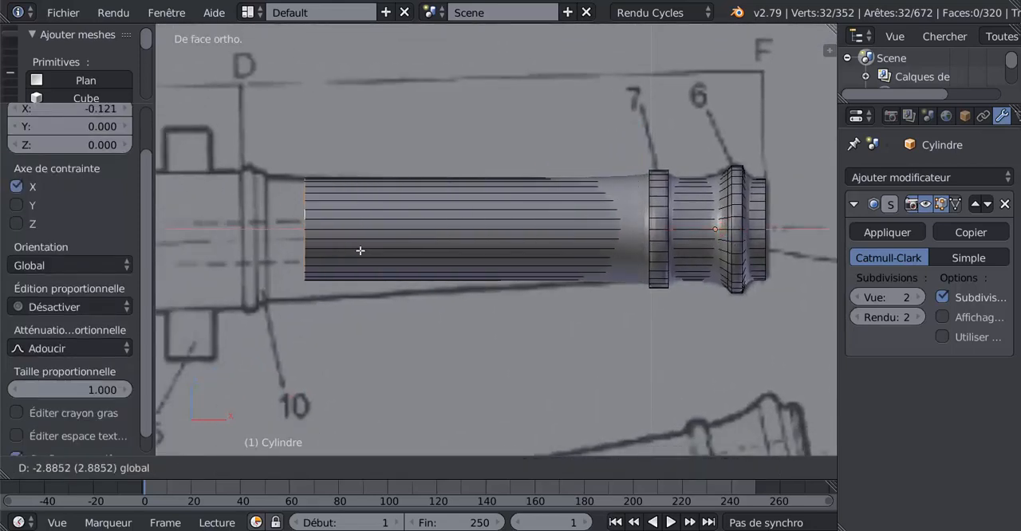
left_click(348, 252)
key("s")
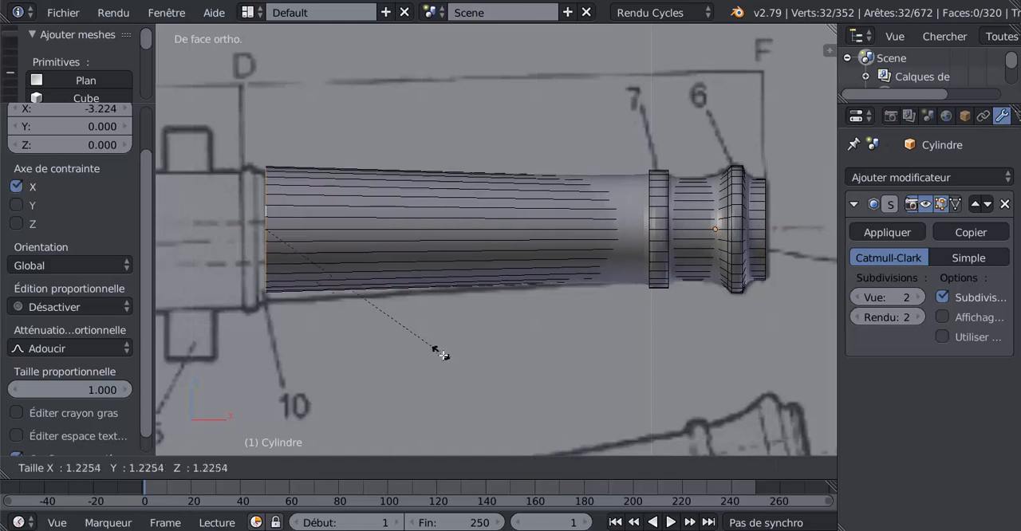
left_click(441, 347)
Step: Widen the 3D view by narrowing the neighbouring properties area
scroll(476, 198, "down", 2)
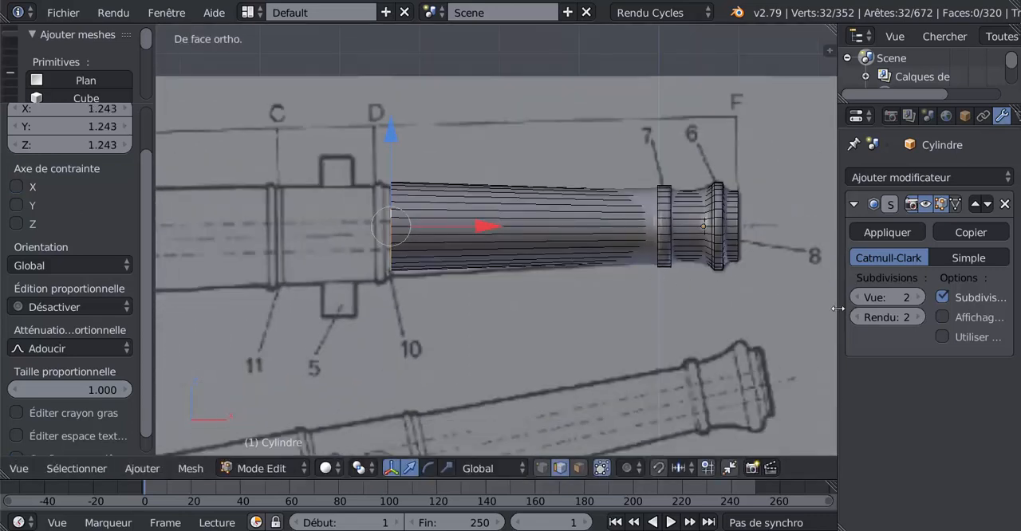
left_click_drag(839, 308, 876, 308)
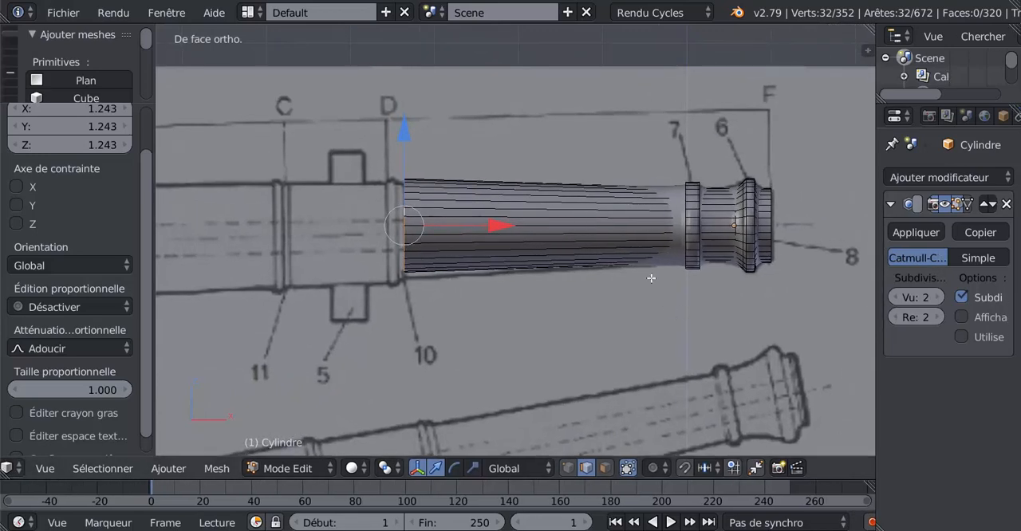
scroll(499, 204, "down", 2)
middle_click_drag(480, 246, 512, 245, "shift")
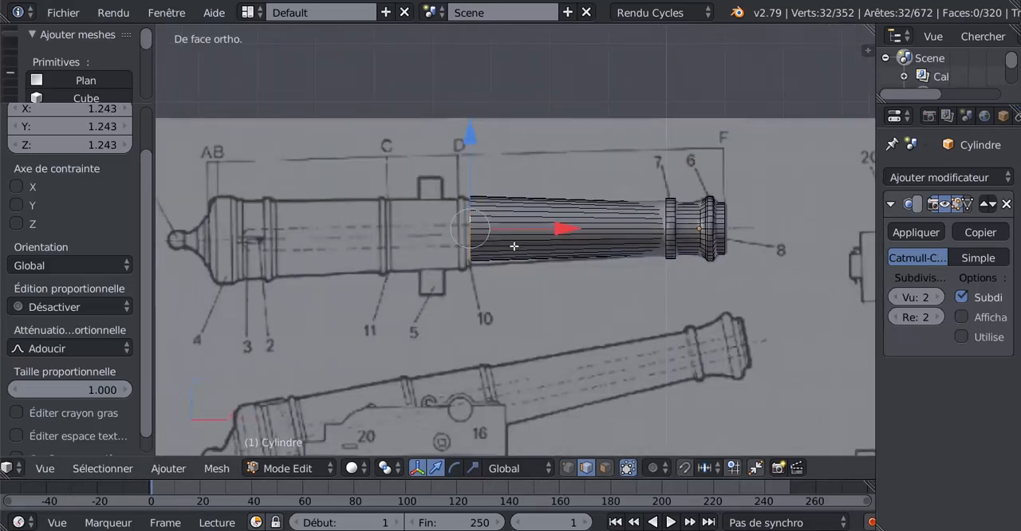
scroll(511, 249, "up", 2)
scroll(511, 249, "down", 4)
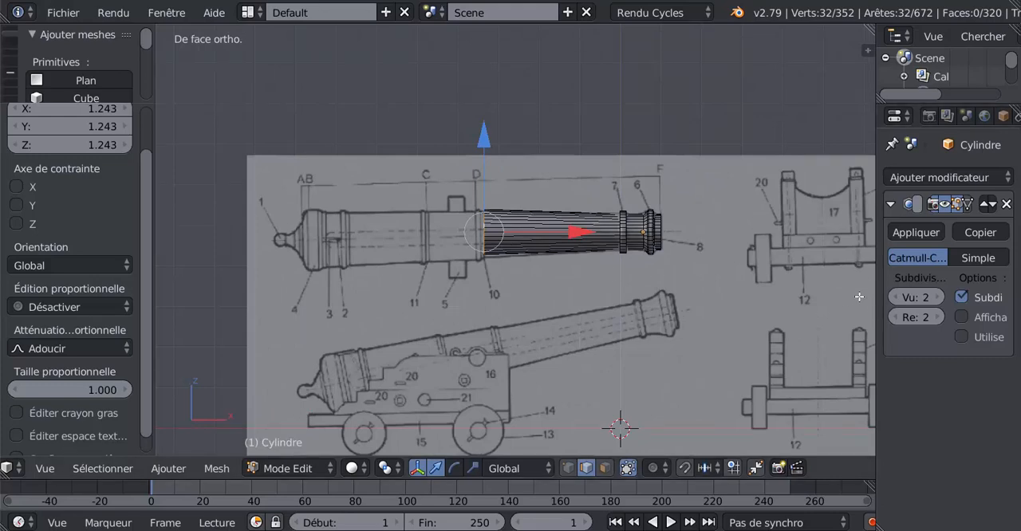
Step: Set the rotation of the canon1.png background image to 1.4° so the blueprint barrel lies level with the mesh
key("n")
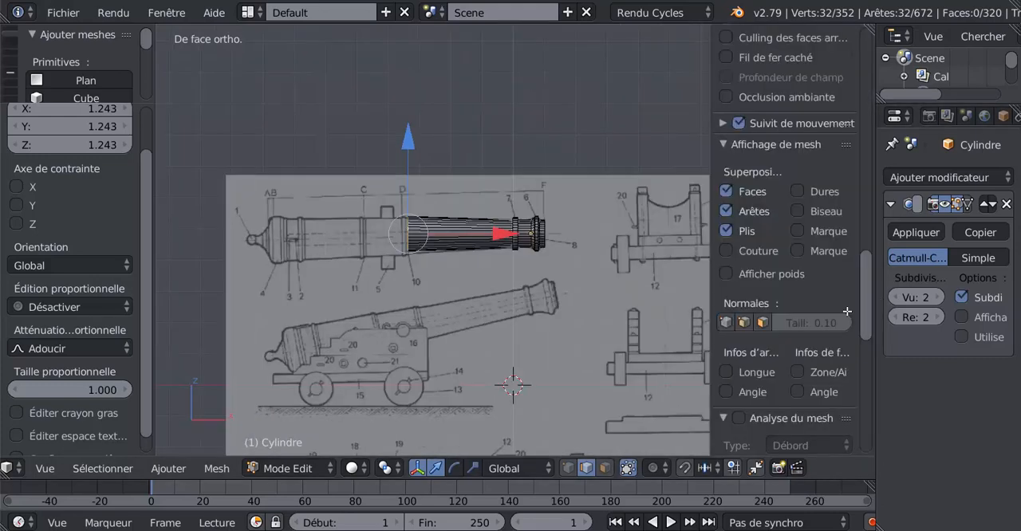
scroll(869, 296, "down", 3)
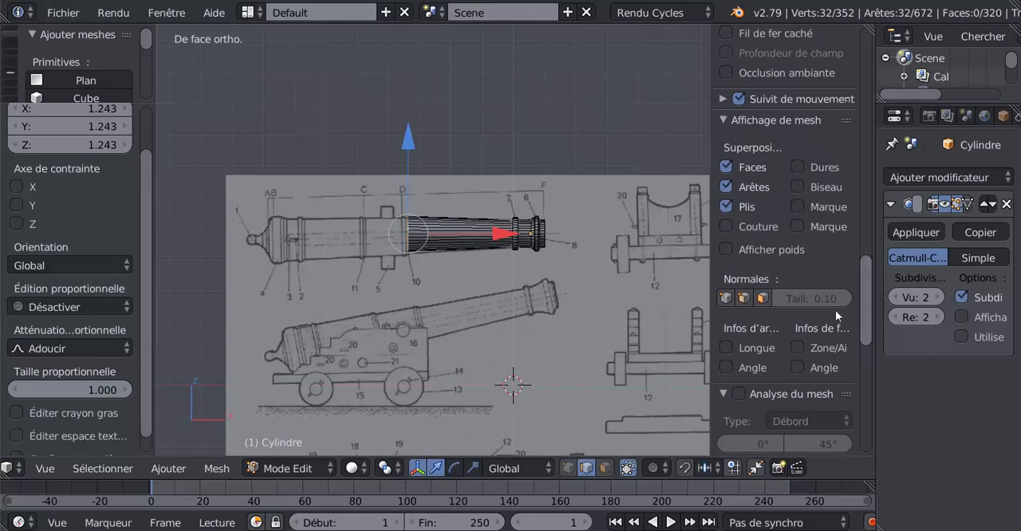
scroll(823, 323, "down", 12)
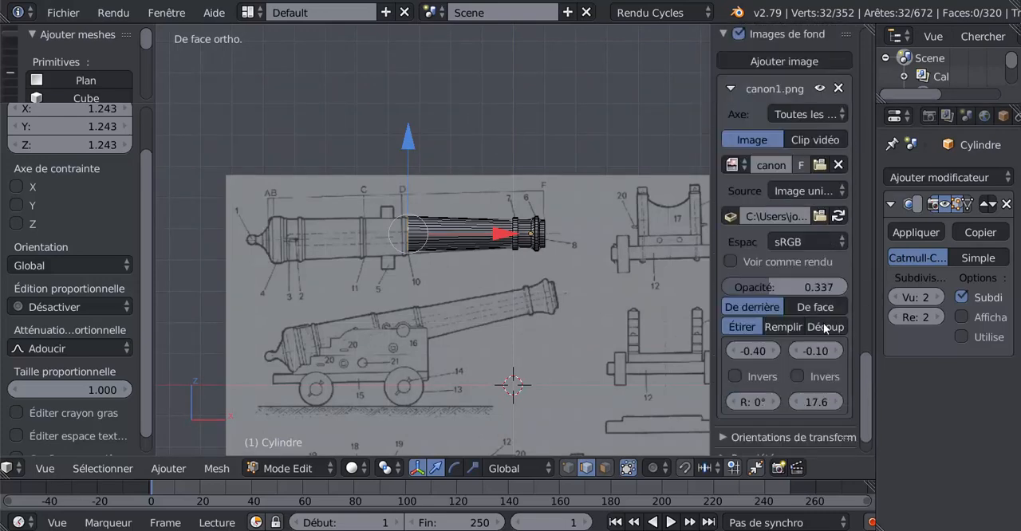
scroll(811, 407, "down", 1)
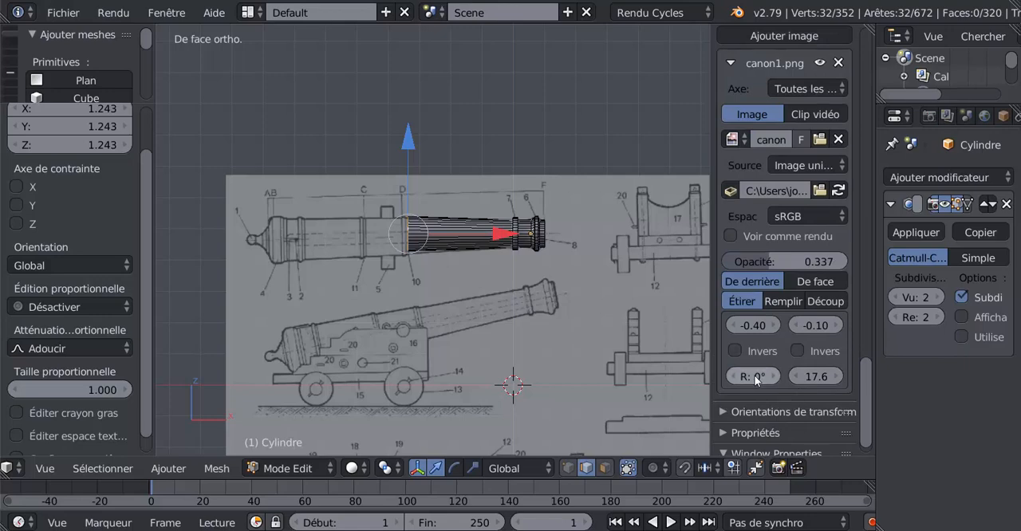
scroll(580, 303, "up", 5)
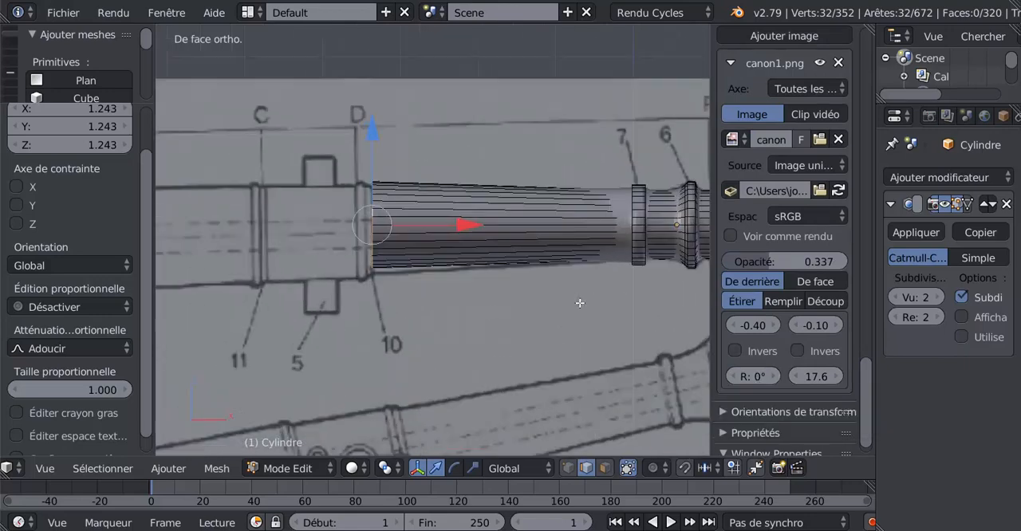
left_click_drag(776, 379, 794, 379)
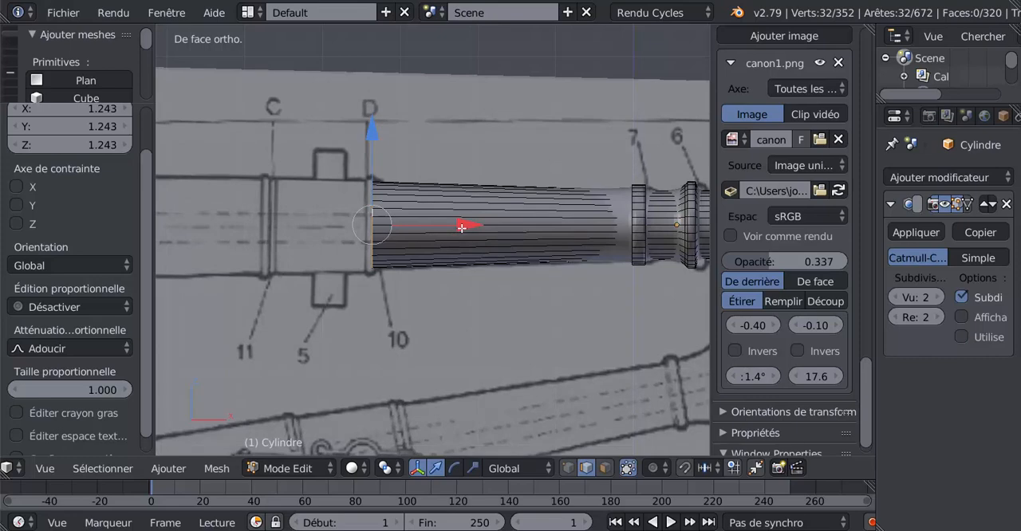
Step: Move the barrel's rear edge loop 0.123 along X to the front of the ring at mark D and hide the view properties
mouse_move(461, 228)
left_mouse_down()
mouse_move(484, 226)
mouse_move(471, 230)
left_mouse_up()
left_click_drag(713, 274, 896, 296)
scroll(502, 293, "up", 1)
middle_click_drag(502, 291, 544, 295, "shift")
Step: Start the ring at mark D by extruding the rear edge loop at scale 1.050 and extruding it again -0.084 along X
key("e")
key("s")
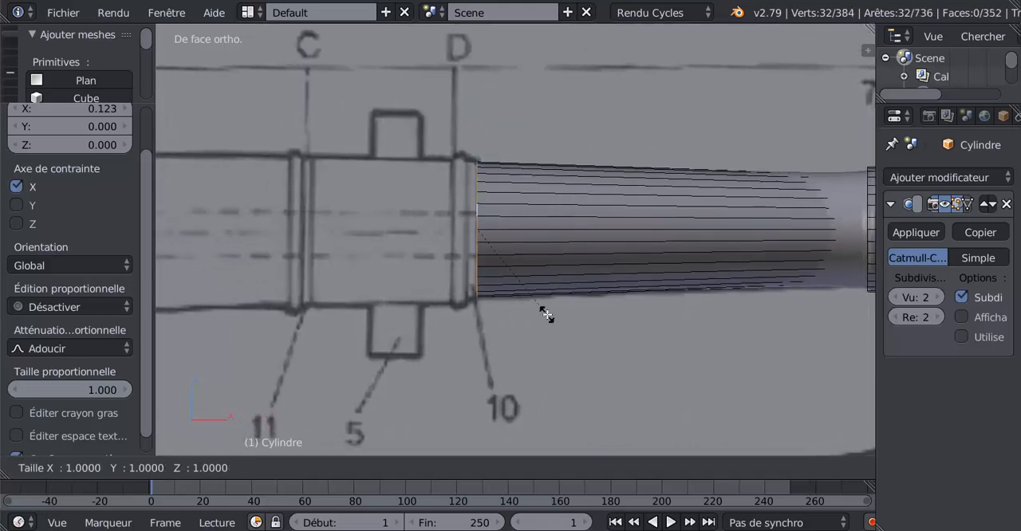
left_click(550, 316)
key("e")
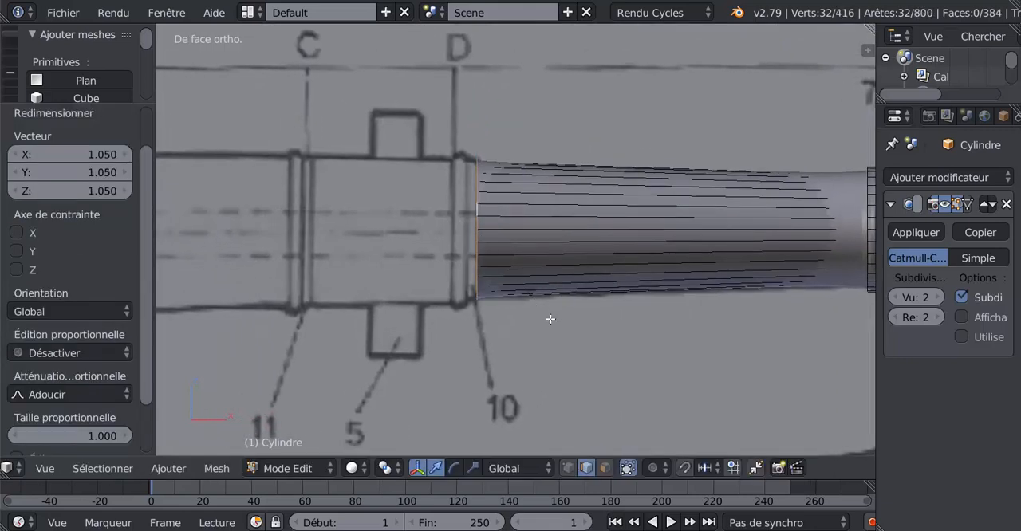
right_click(551, 318)
left_click_drag(571, 236, 559, 235)
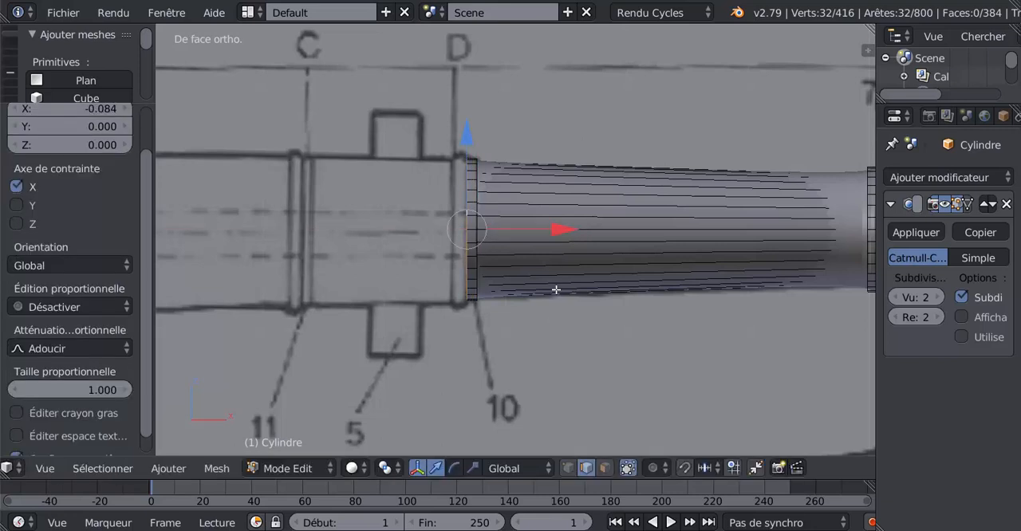
Step: Extrude the rear edge loop outward to the taller ring outline at mark D and extrude it again -0.111 along X
key("e")
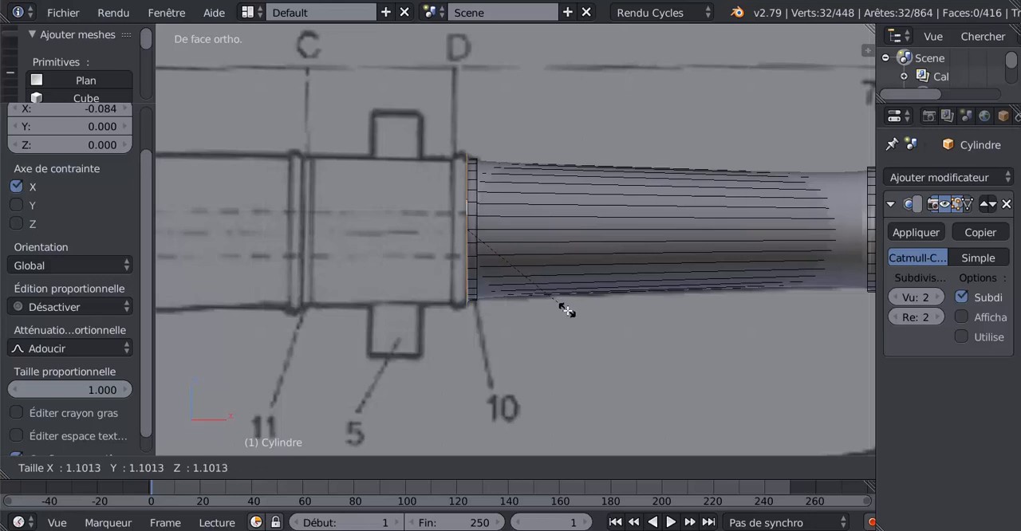
left_click(567, 305)
key("e")
left_click(563, 298)
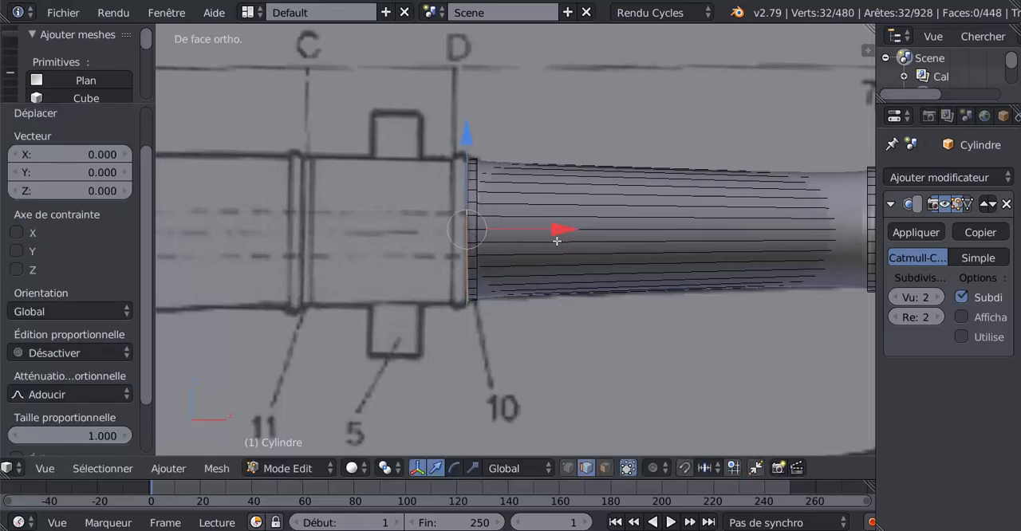
left_click_drag(560, 232, 545, 272)
middle_click_drag(546, 274, 624, 278)
key("KP_1")
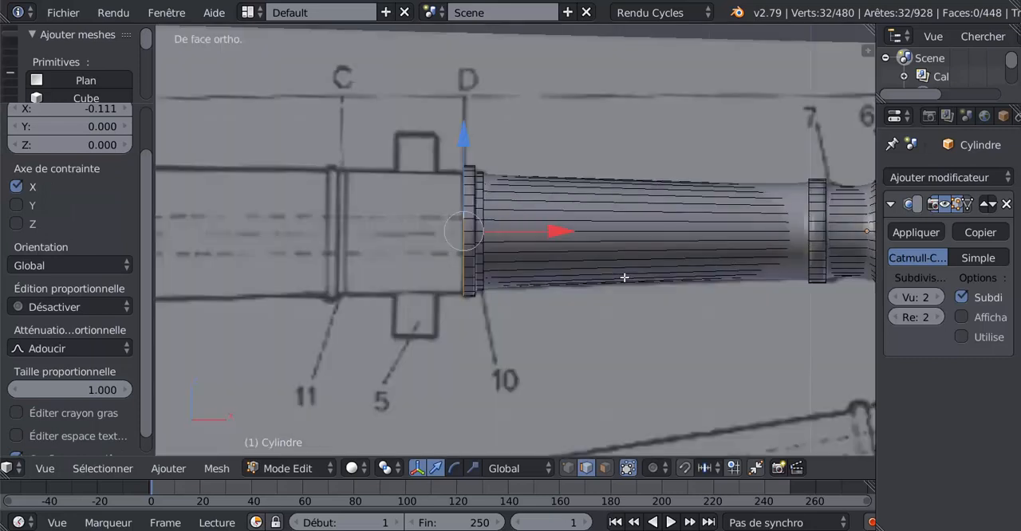
Step: Extrude the rear edge loop -1.162 along X to form the trunnion section up to mark C
key("e")
right_click(625, 278)
left_click_drag(569, 235, 452, 251)
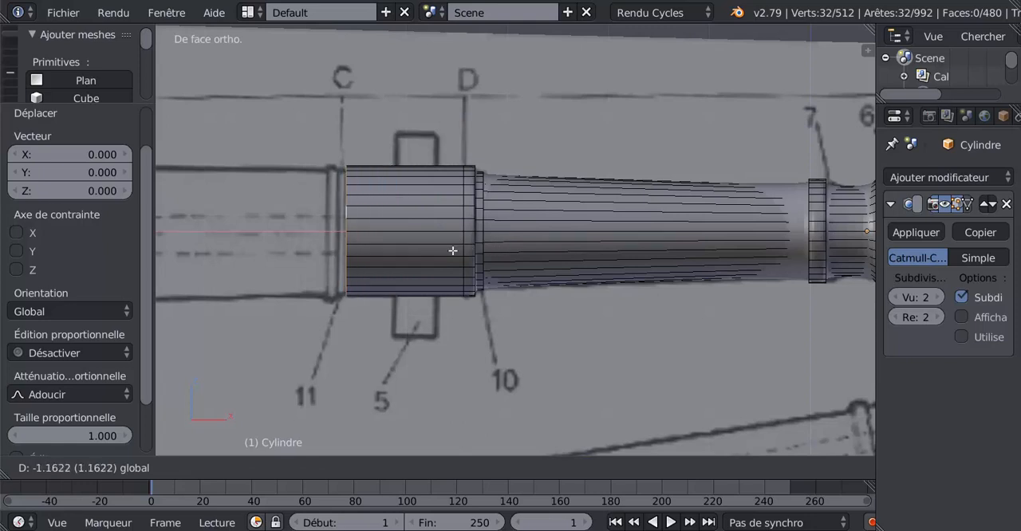
left_click(452, 250)
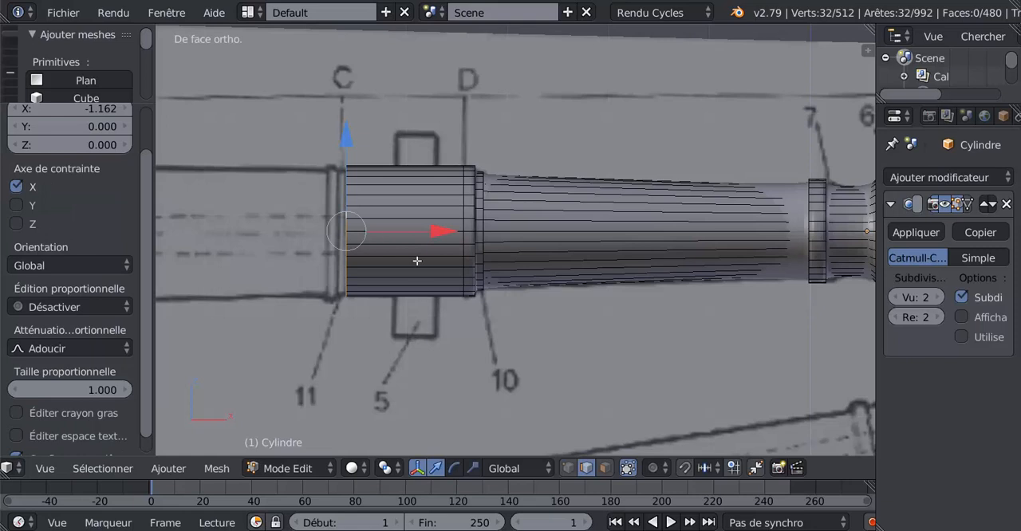
Step: Form the recess at mark C by extruding the edge loop inward at scale 0.956 and extruding it again -0.070 along X
middle_click_drag(411, 274, 541, 265, "shift")
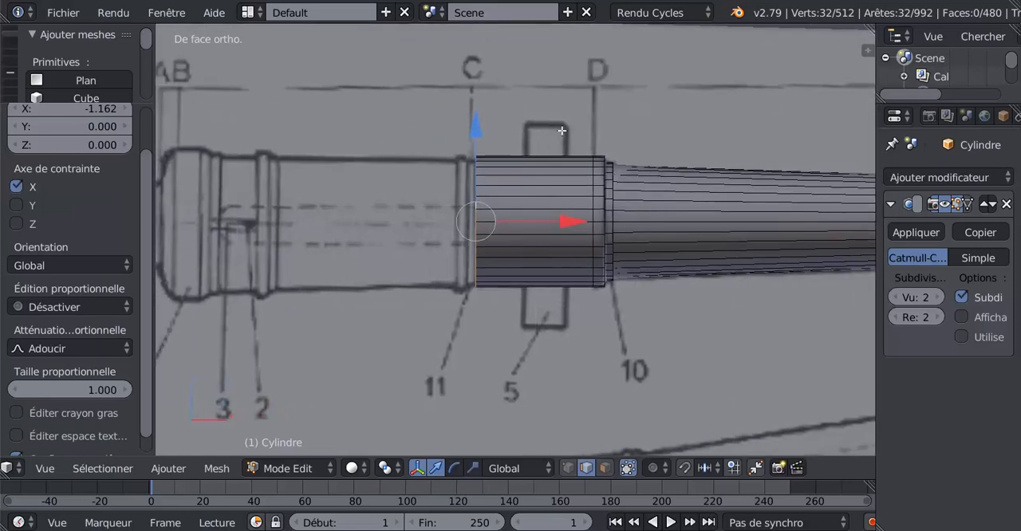
scroll(529, 235, "up", 3)
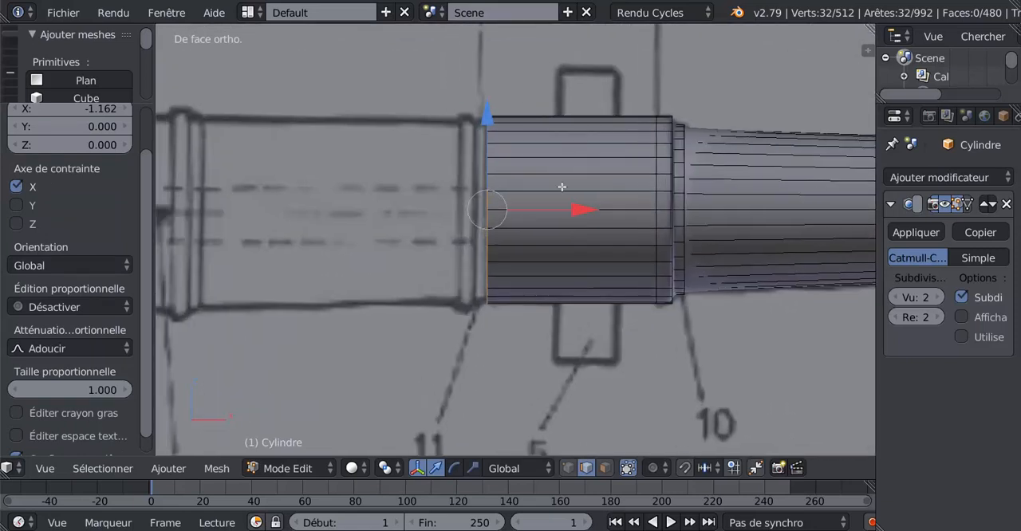
key("e")
right_click(586, 279)
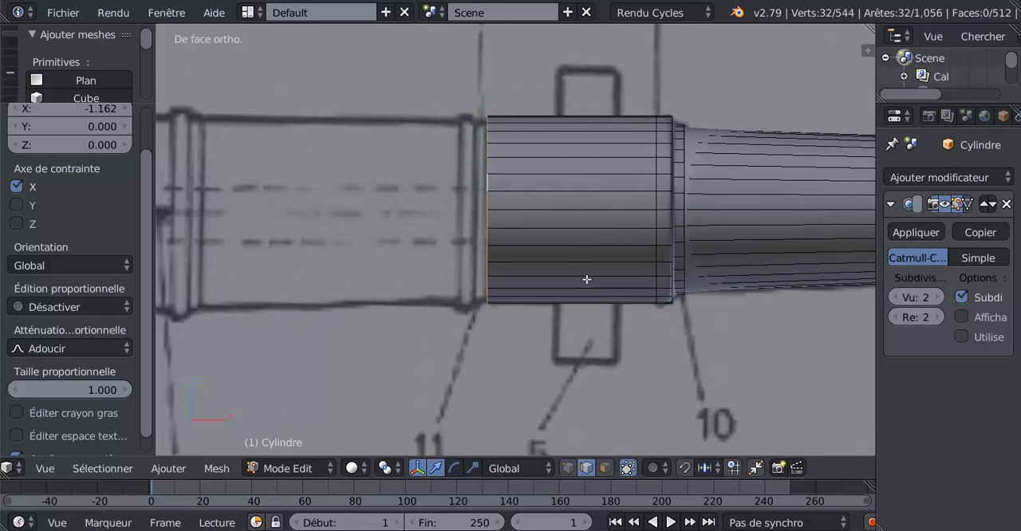
key("s")
left_click(585, 272)
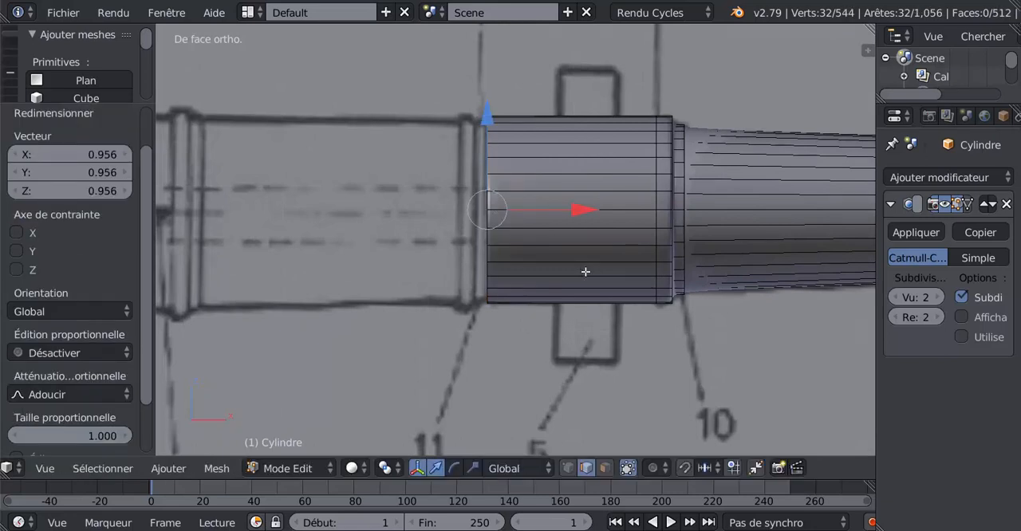
key("e")
right_click(585, 272)
left_click_drag(581, 217, 570, 224)
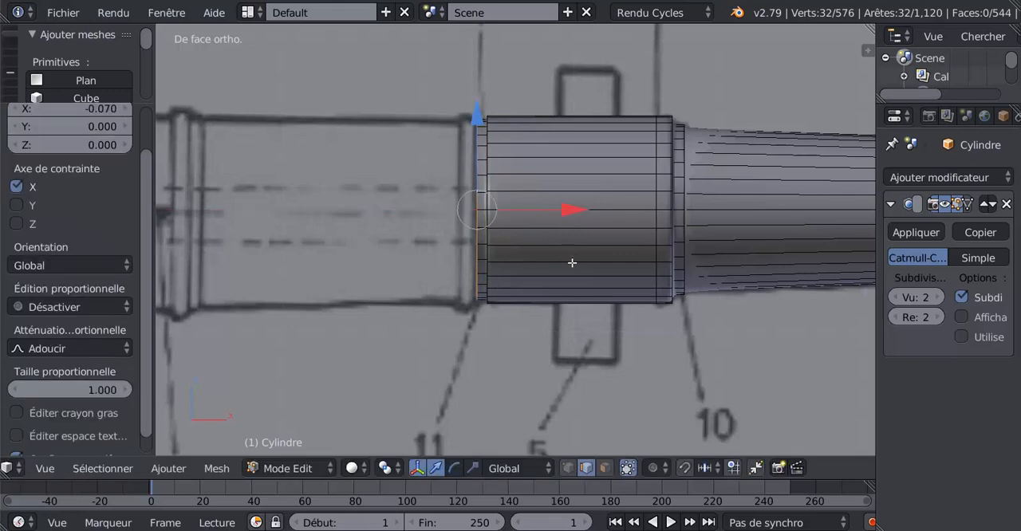
Step: Form ring 11 behind mark C by extruding the edge loop outward to its outline and extruding it again -0.127 along X
key("e")
right_click(571, 263)
key("s")
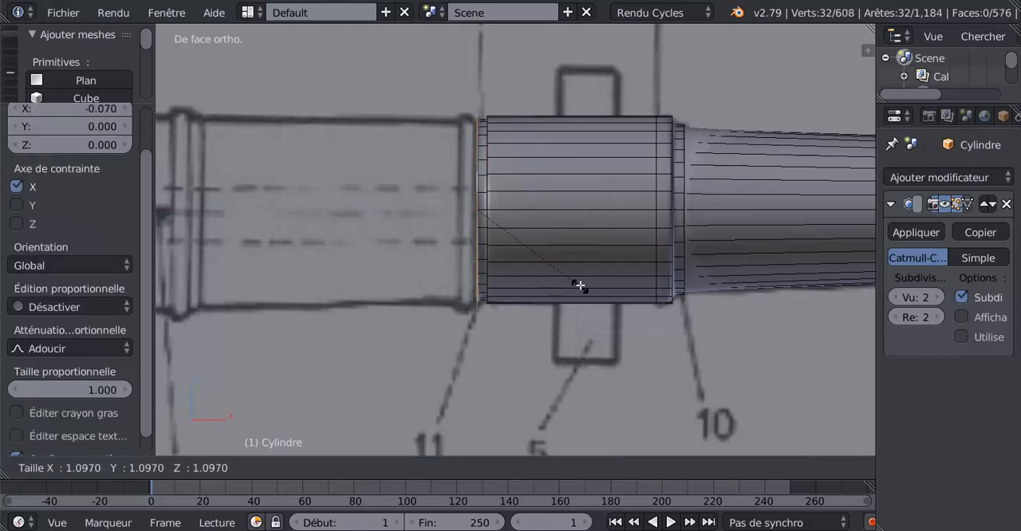
left_click(578, 285)
key("e")
right_click(579, 285)
left_click_drag(573, 208, 555, 214)
Step: Extrude ring 11's rear edge loop inward with a scale of 0.953
key("e")
right_click(567, 272)
key("s")
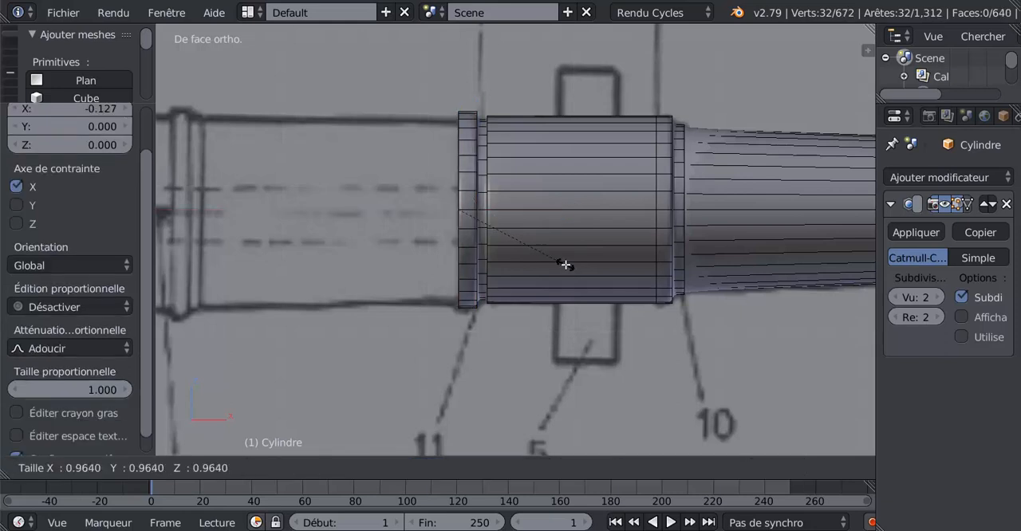
left_click(564, 262)
Step: Extrude the rear edge loop -0.281 along X and move it another -1.447 to the ring in front of the breech
middle_click_drag(539, 268, 637, 270, "shift")
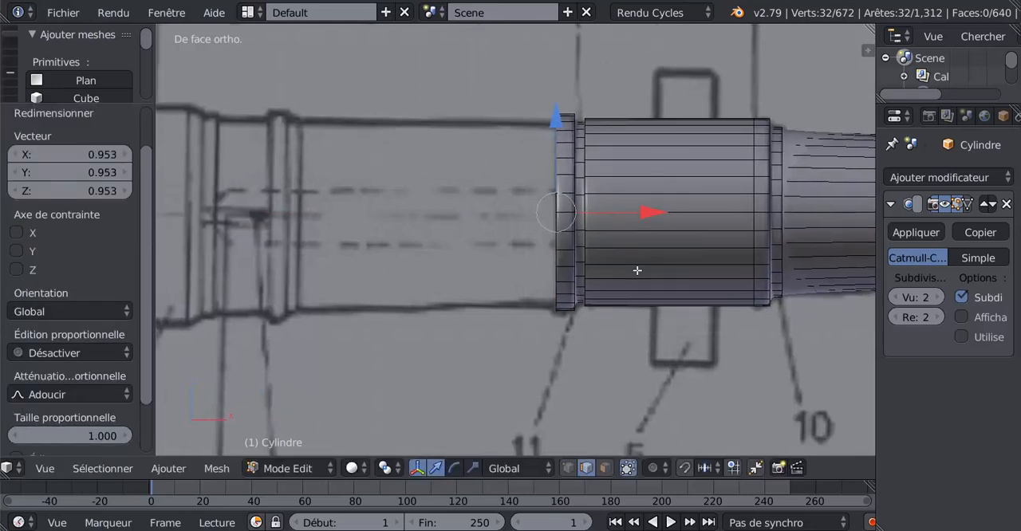
key("e")
right_click(630, 209)
key("g")
key("x")
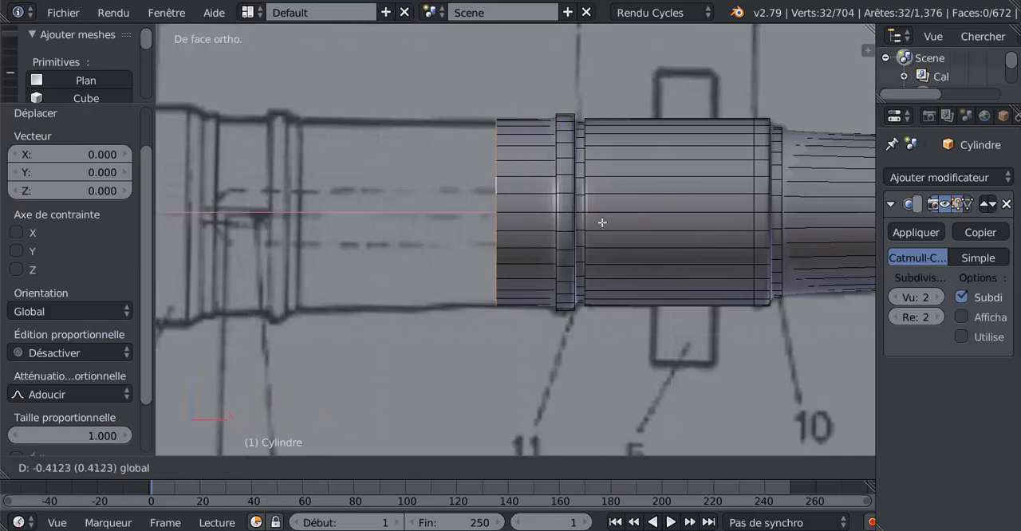
left_click(595, 221)
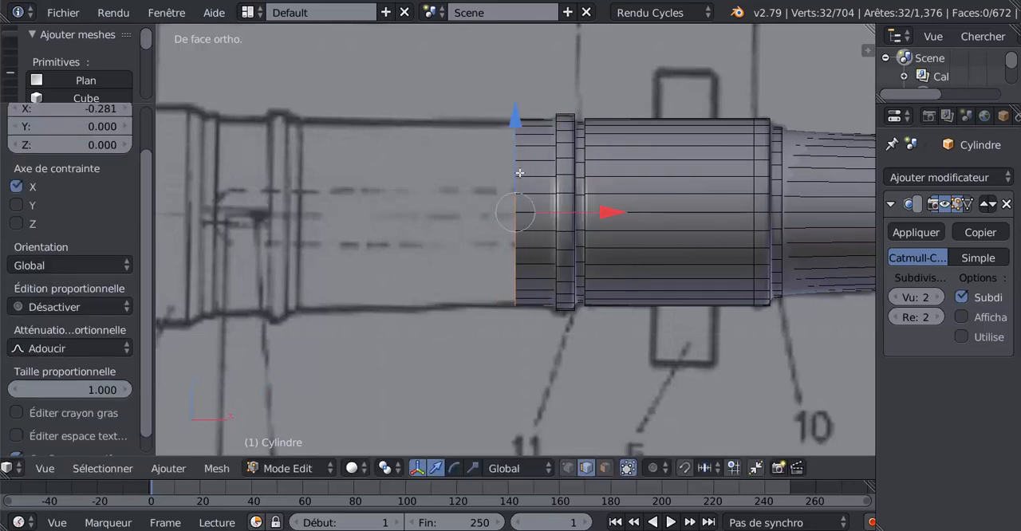
key("g")
key("x")
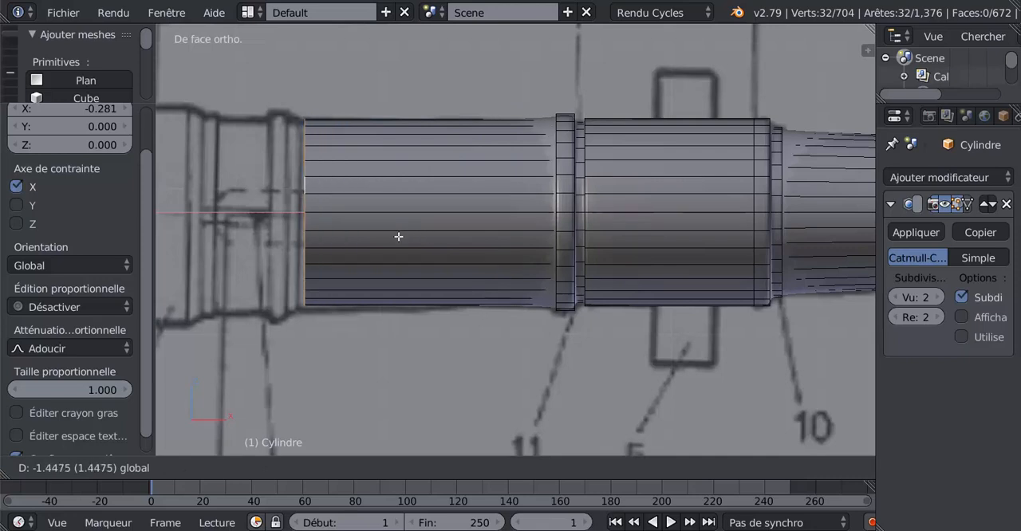
left_click(399, 237)
Step: Fit the rear edge loop to the blueprint by scaling it 1.064, moving it -0.022 and -0.018 along X, and scaling it 0.942
key("s")
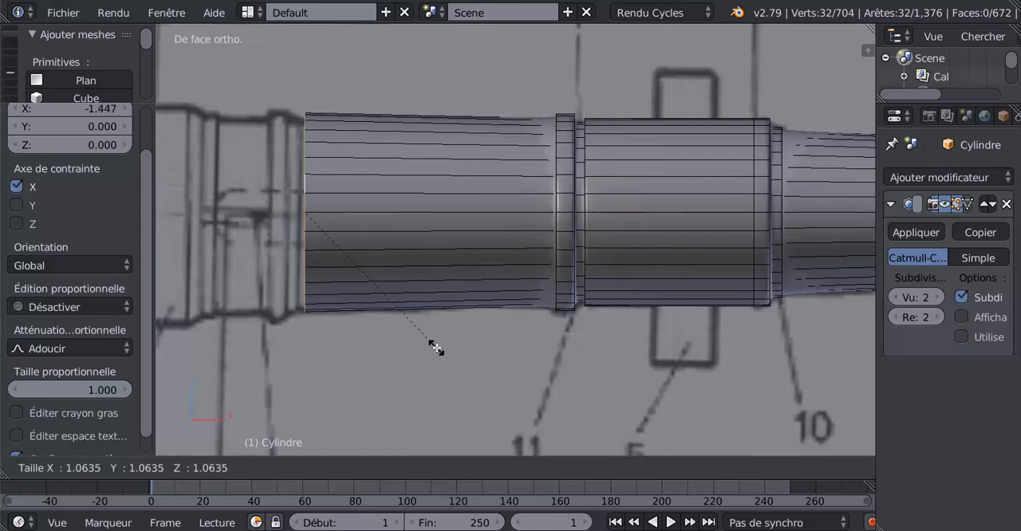
left_click(436, 347)
middle_click_drag(410, 354, 612, 346, "shift")
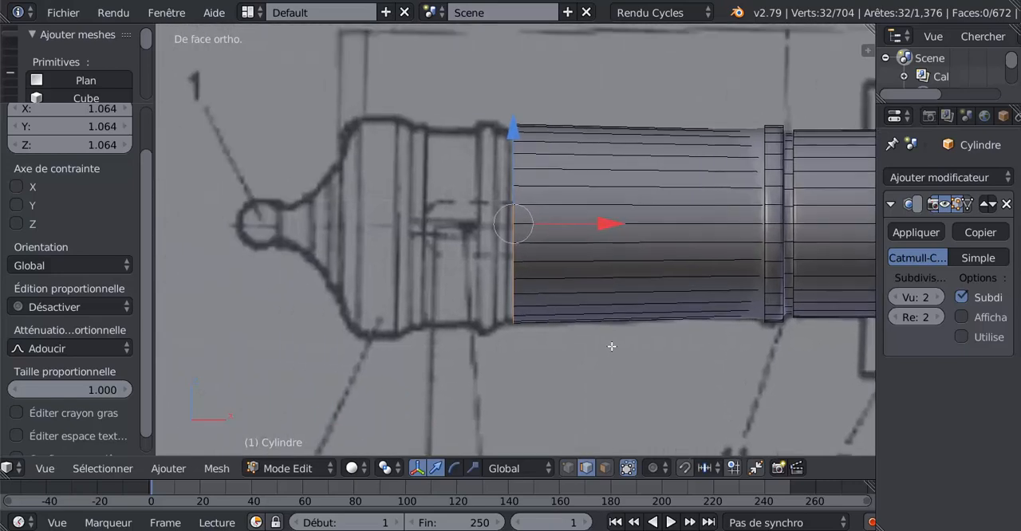
left_click_drag(600, 226, 590, 281)
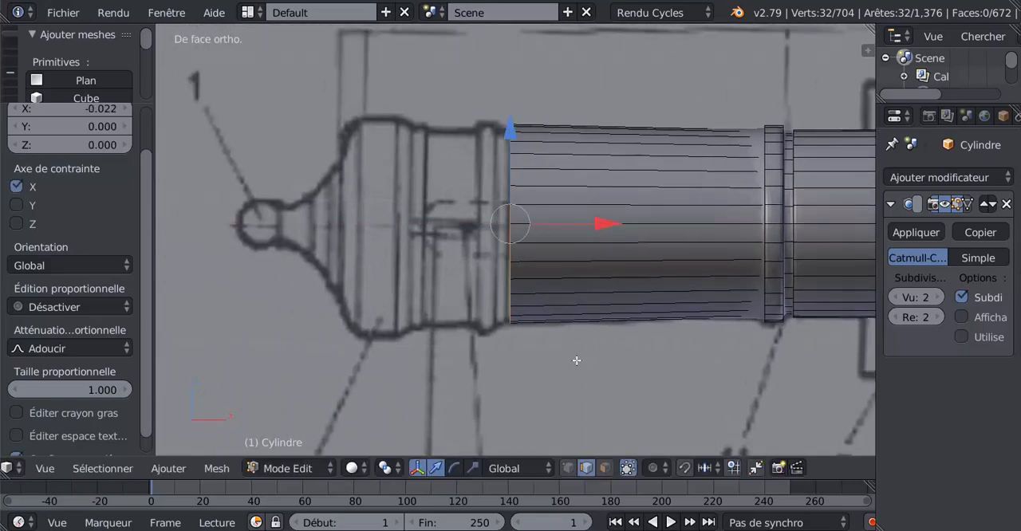
scroll(577, 361, "up", 1)
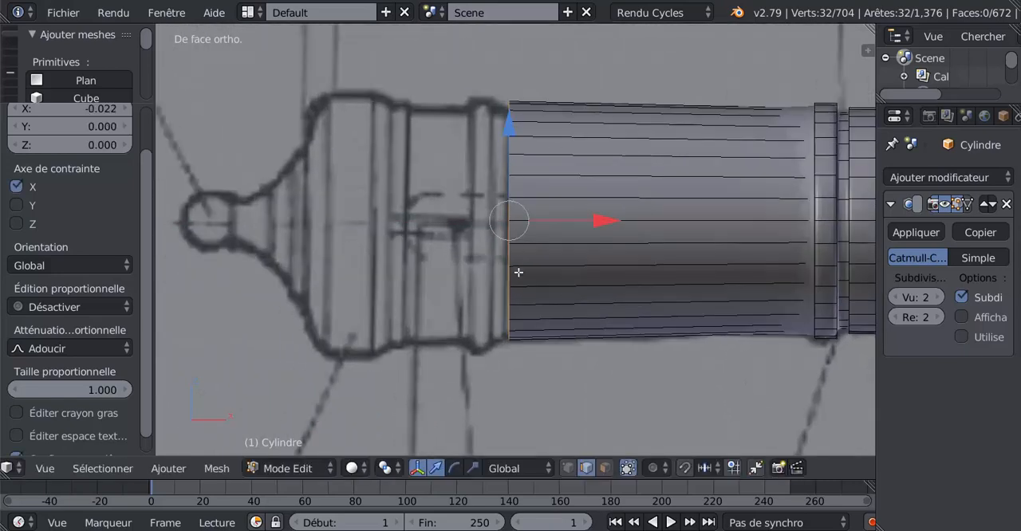
mouse_move(603, 225)
left_mouse_down()
mouse_move(637, 222)
mouse_move(596, 228)
left_mouse_up()
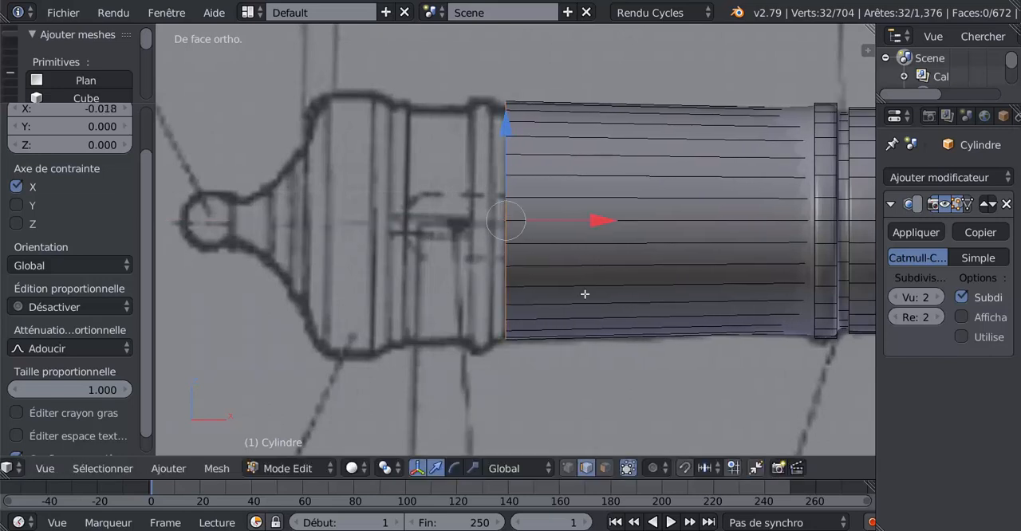
key("s")
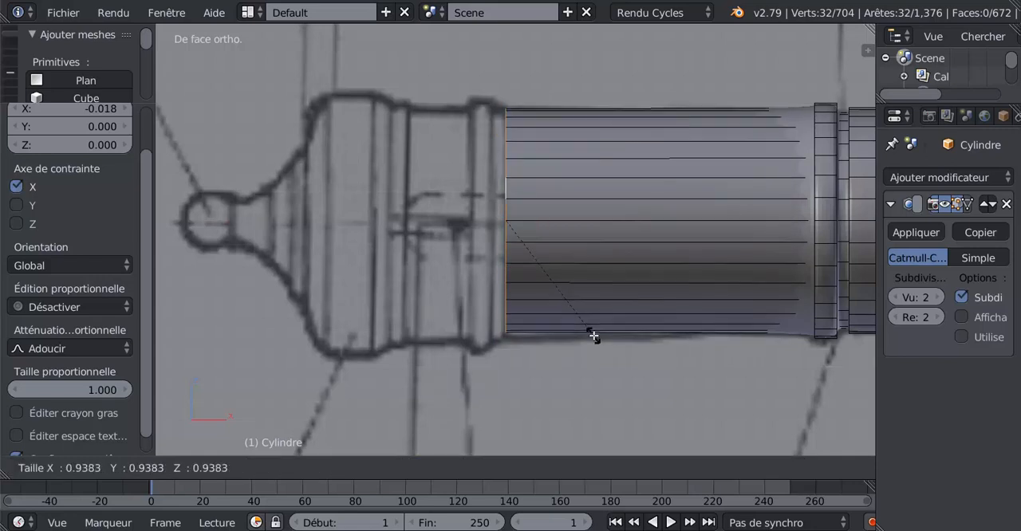
left_click(593, 337)
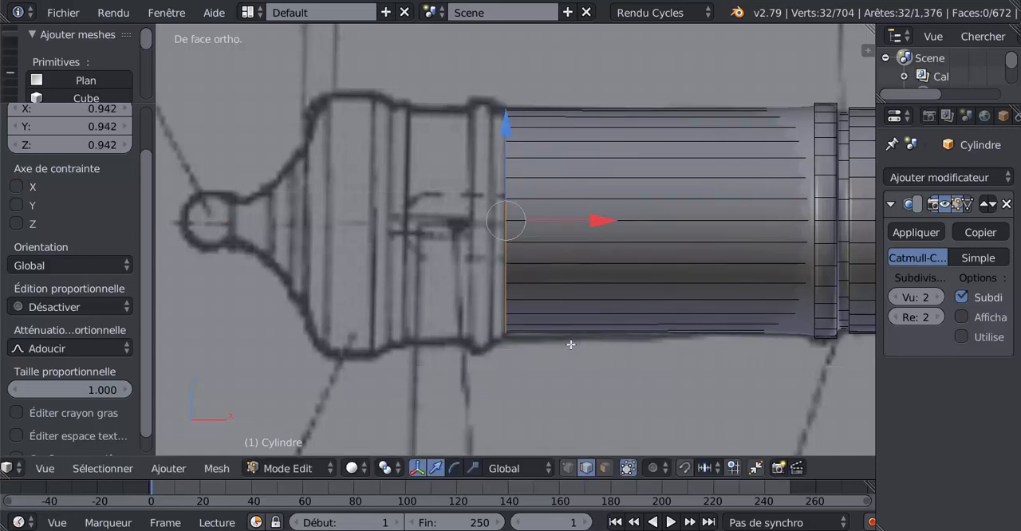
Step: Start the ring before the breech by extruding the edge loop at scale about 1.03 and extruding it again -0.069 along X
key("e")
right_click(570, 359)
key("s")
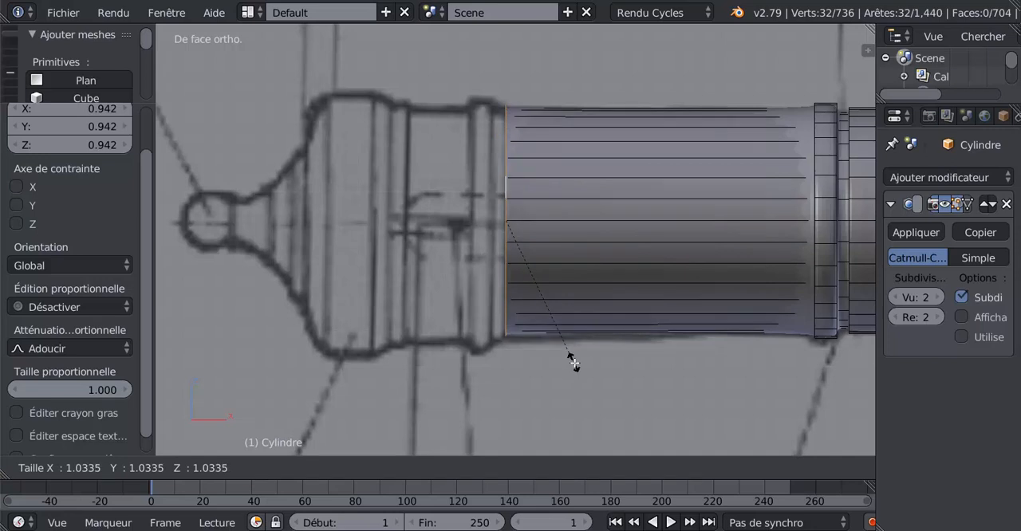
left_click(574, 362)
key("e")
right_click(575, 363)
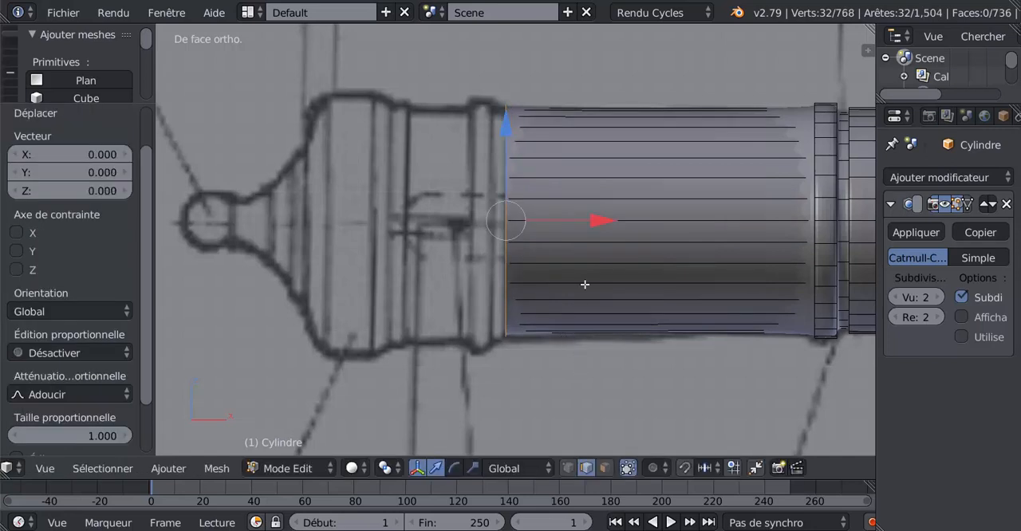
key("g")
left_click(588, 223)
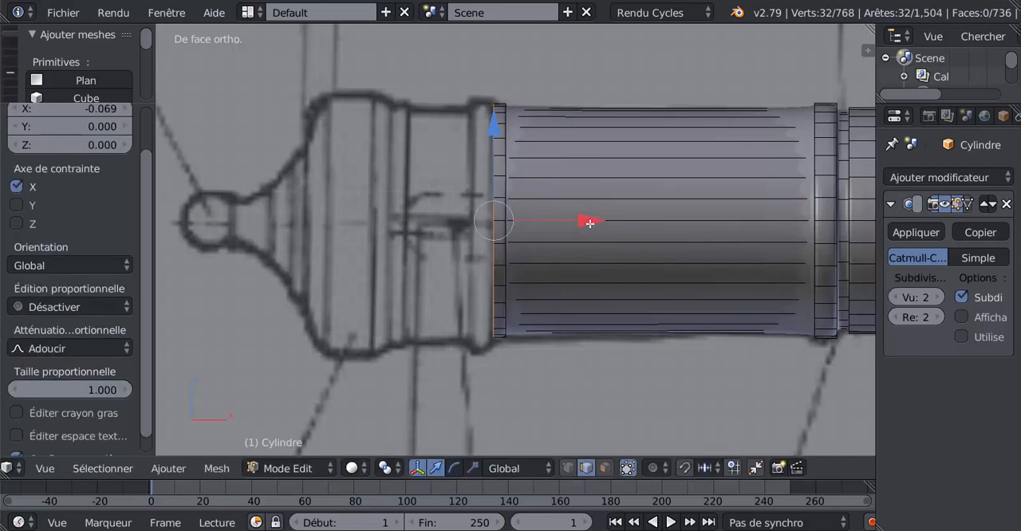
Step: Extrude the rear edge loop outward at a scale of about 1.056 and extrude it again in place
key("e")
right_click(556, 398)
key("e")
right_click(556, 398)
key("s")
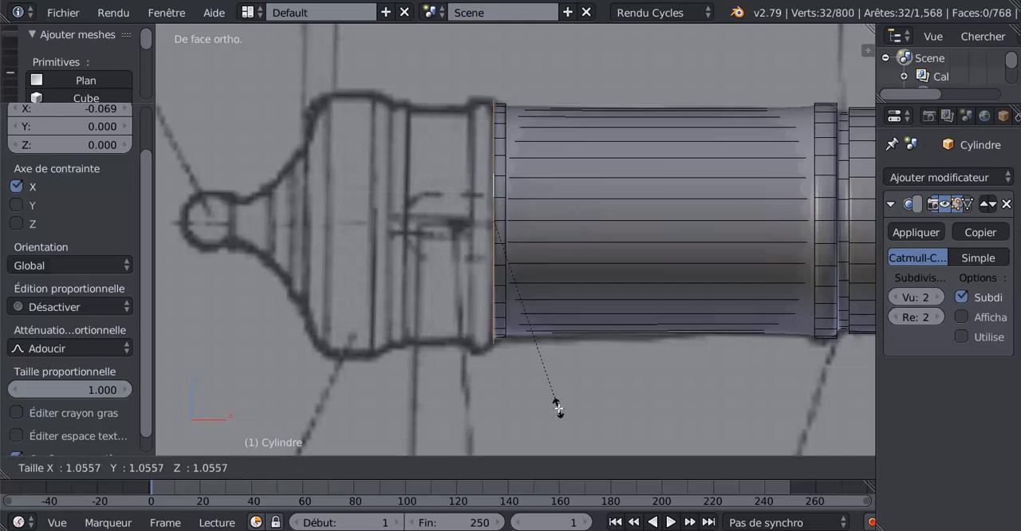
left_click(559, 405)
right_click(561, 402)
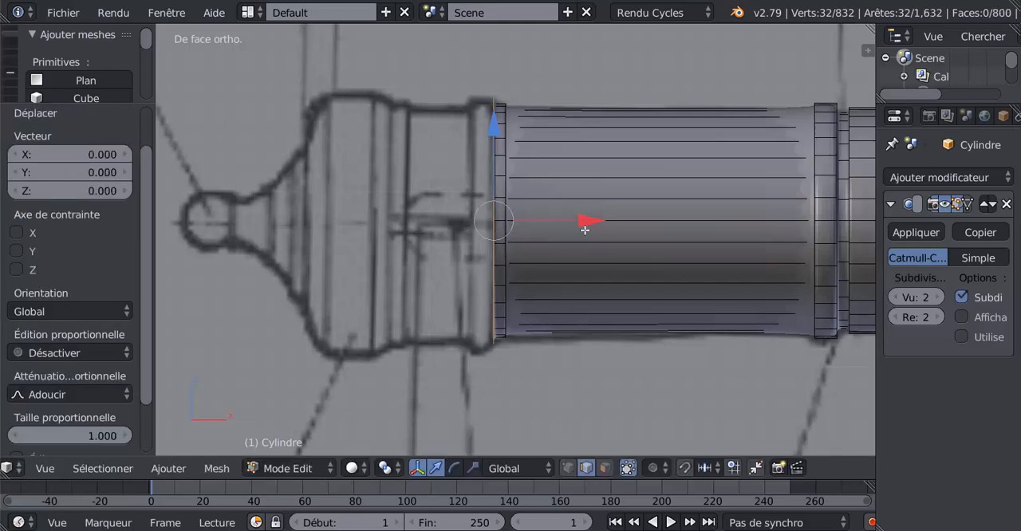
Step: Move the newly extruded edge loop -0.139 along X across the ring before the breech
key("g")
key("x")
left_click(561, 238)
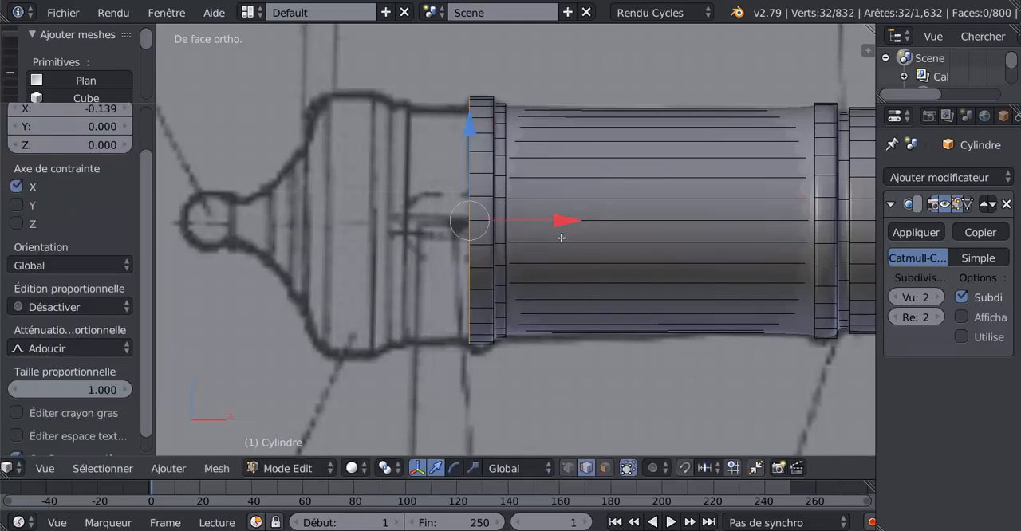
Step: Try to extrude the rear edge loop inward at a scale of about 0.95 and extrude it again -0.186 along X
key("e")
right_click(576, 338)
key("s")
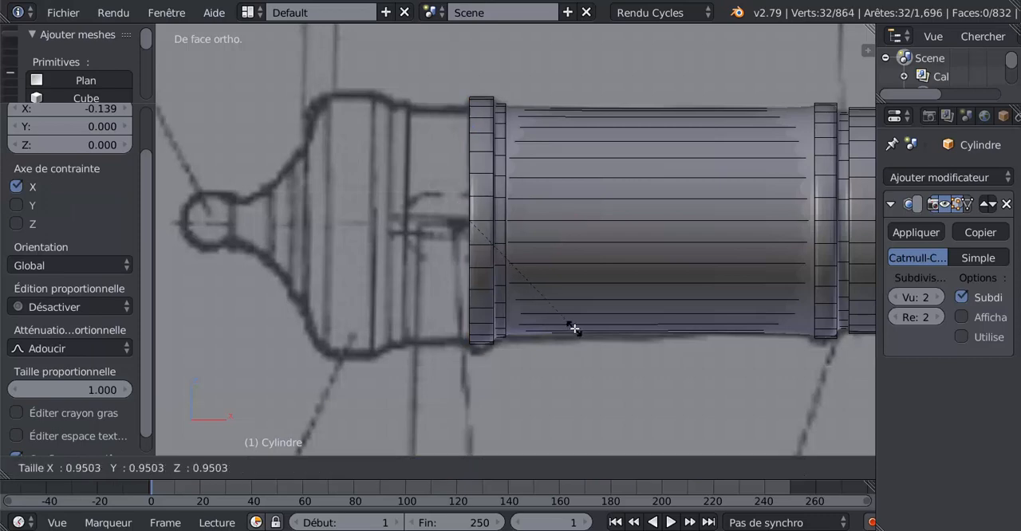
left_click(574, 328)
key("e")
right_click(574, 328)
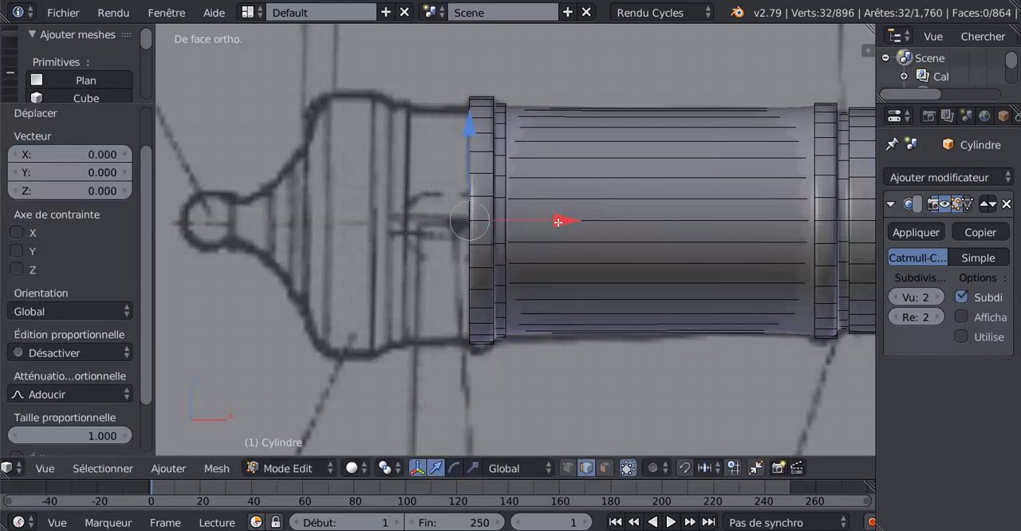
key("g")
key("x")
left_click(529, 228)
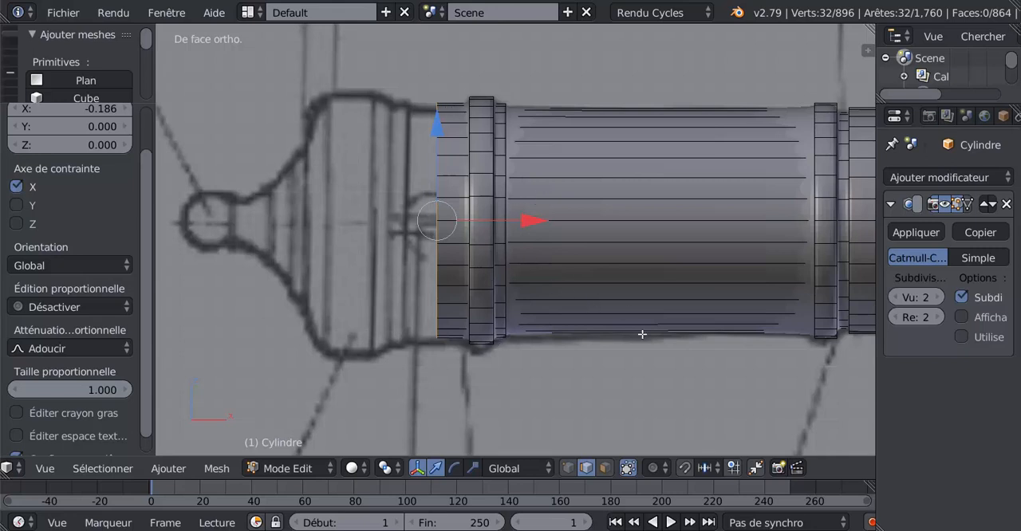
Step: Undo the -0.186 move, the second extrusion and the scaling of the rear edge loop
key("ctrl+z")
key("ctrl+z")
key("ctrl+z")
key("ctrl+z")
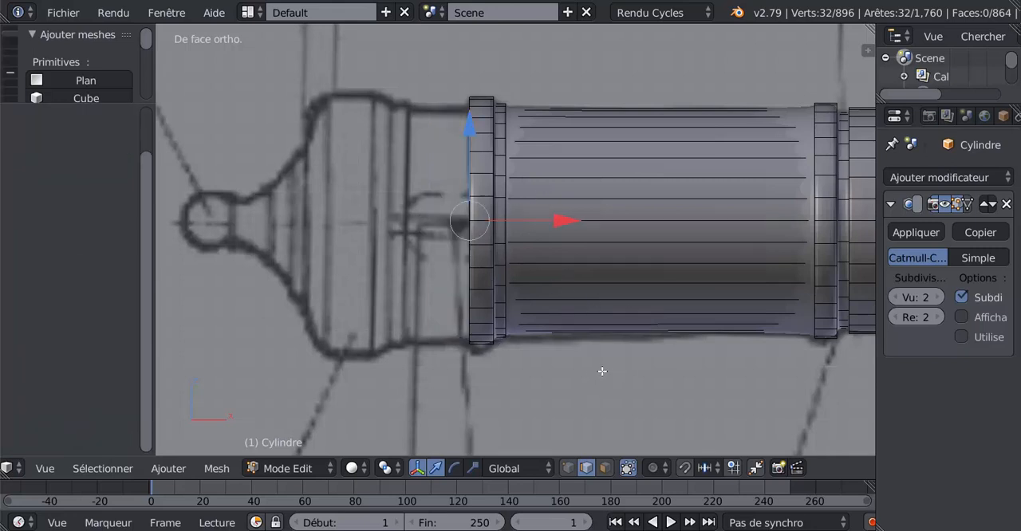
key("ctrl+shift+z")
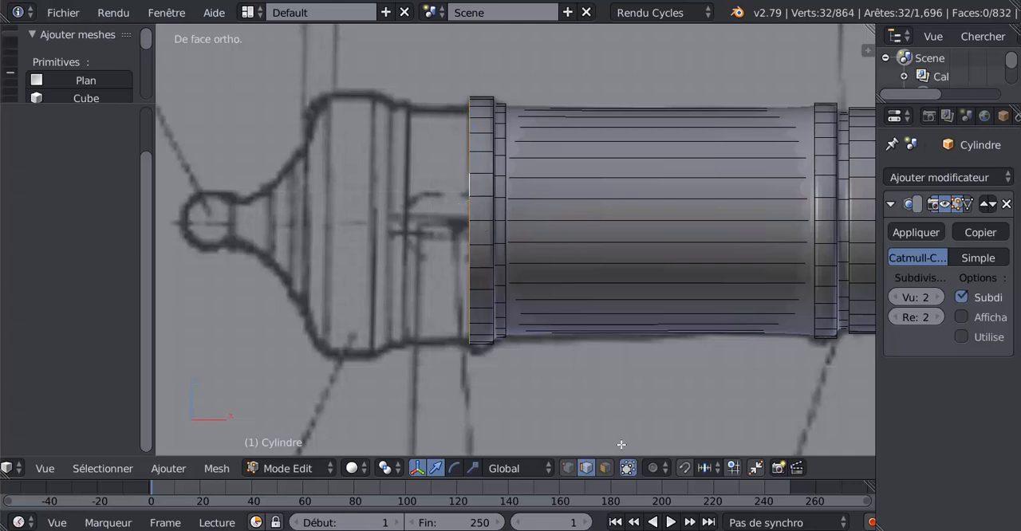
Step: Try to scale the rear edge loop by 0.881 and extrude it again -0.175 along X, and undo that move
key("s")
left_click(604, 416)
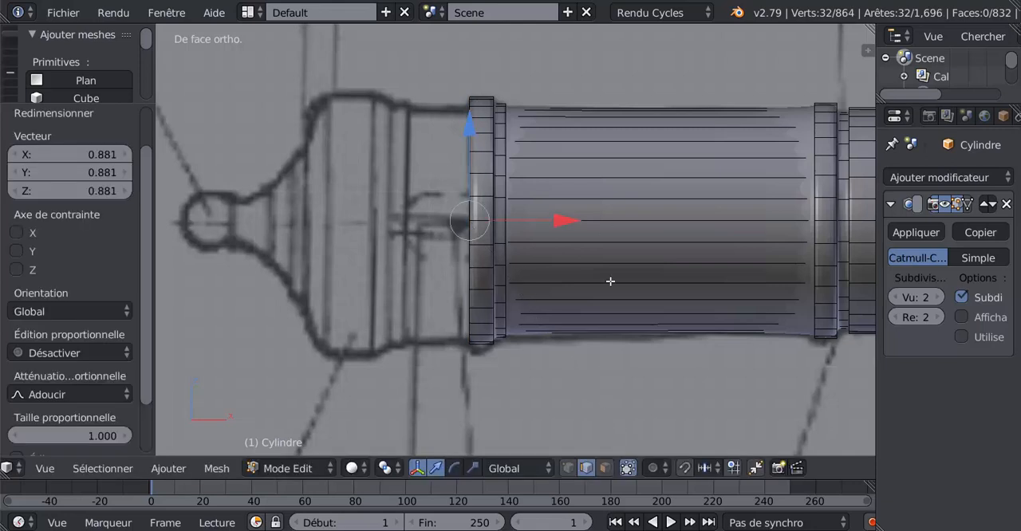
key("e")
key("Escape")
left_click_drag(568, 226, 536, 221)
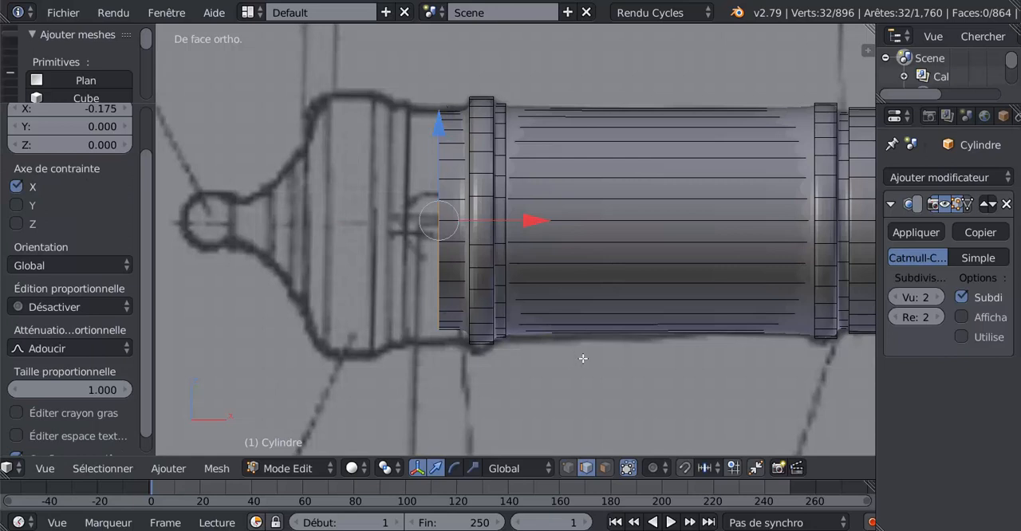
key("ctrl+z")
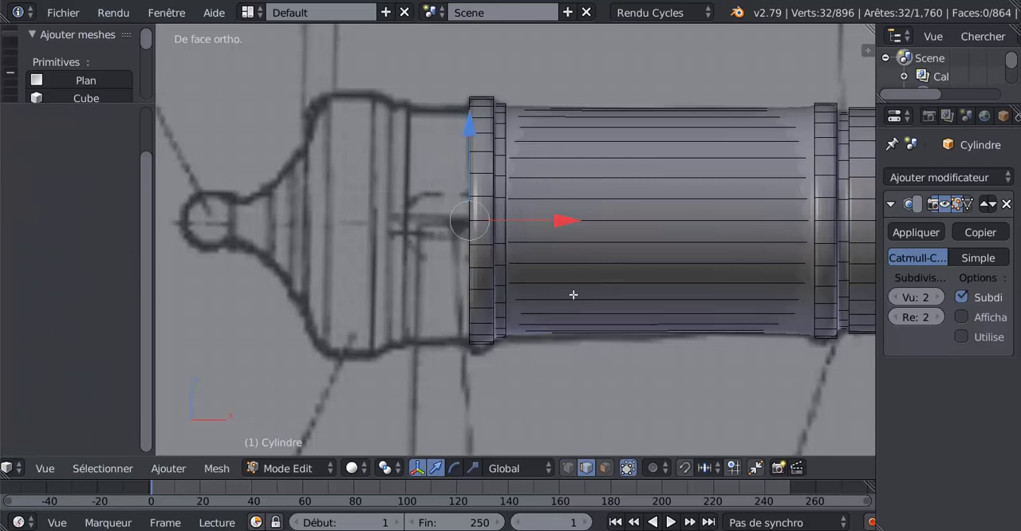
Step: Undo the previous inward extrusion and try one at scale 0.984, extruding again -0.094 along X
scroll(572, 294, "up", 1)
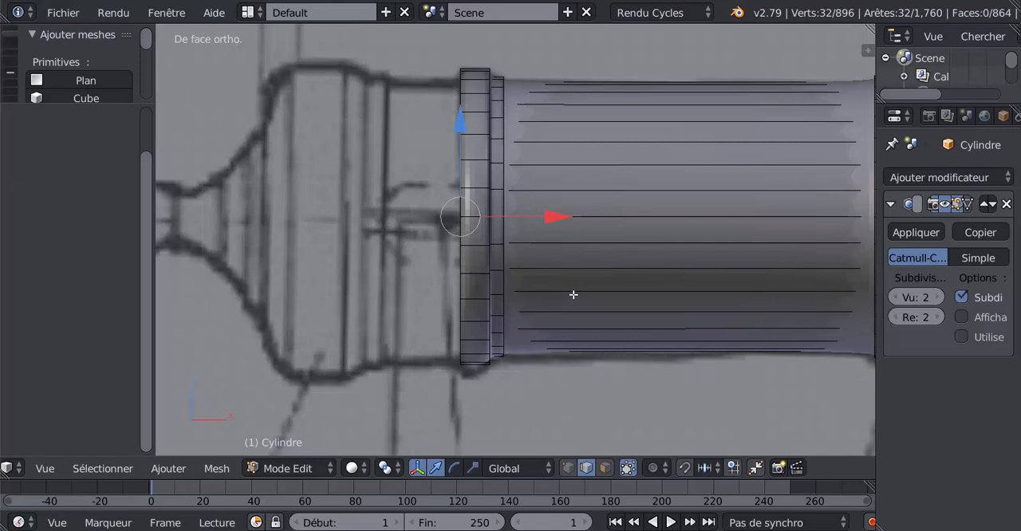
key("ctrl+z")
key("e")
key("s")
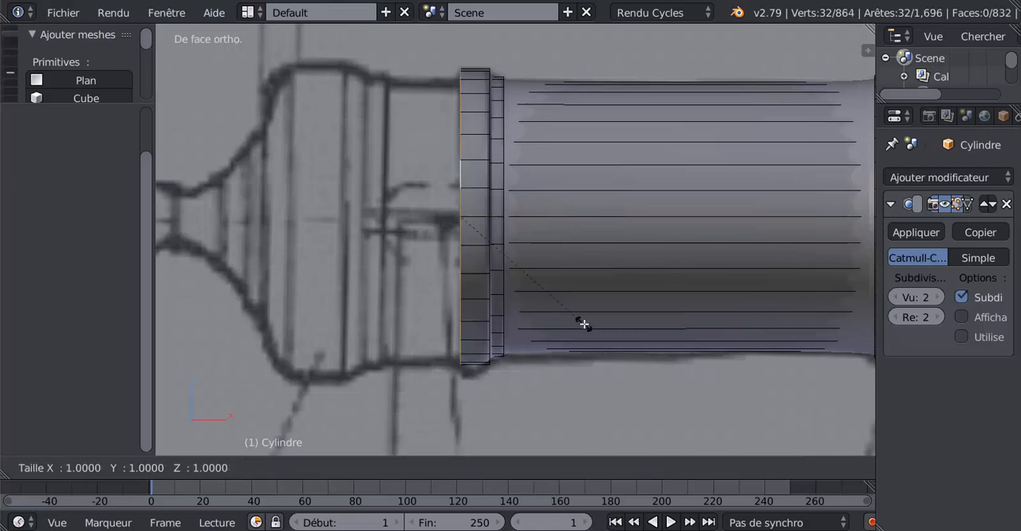
left_click(583, 323)
key("e")
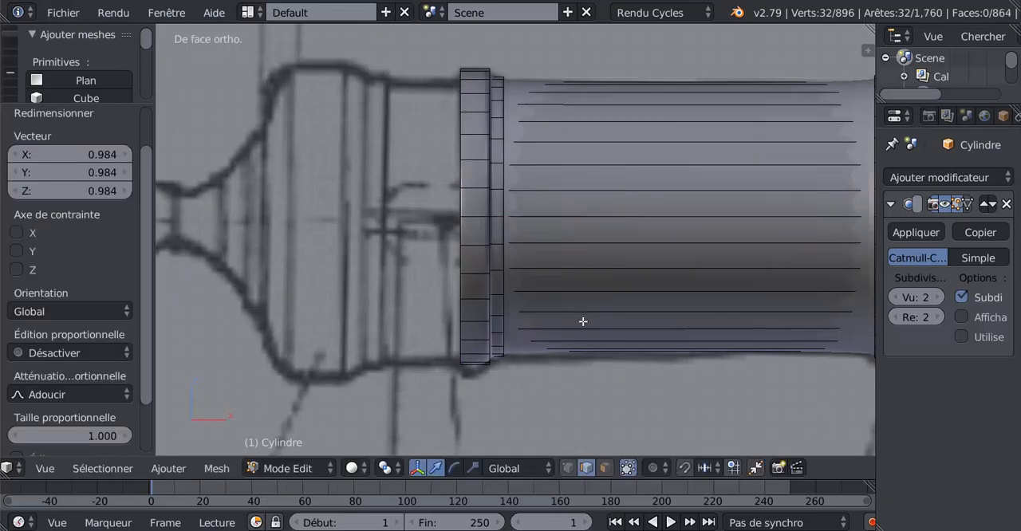
right_click(566, 270)
mouse_move(547, 217)
left_mouse_down()
mouse_move(512, 221)
mouse_move(535, 225)
left_mouse_up()
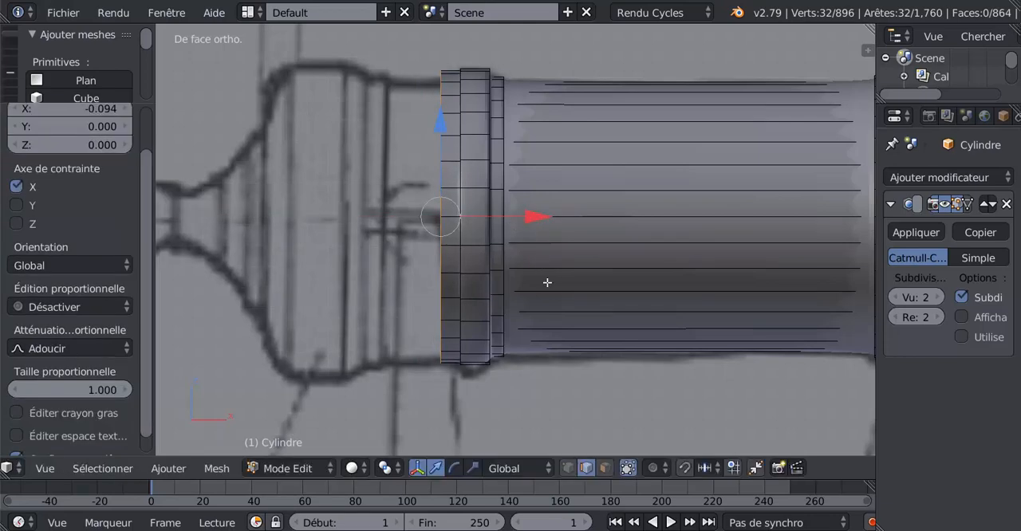
Step: Undo the last extrusions and the -0.139 move, back to the front edge of the ring before the breech
middle_click_drag(558, 299, 637, 339, "shift")
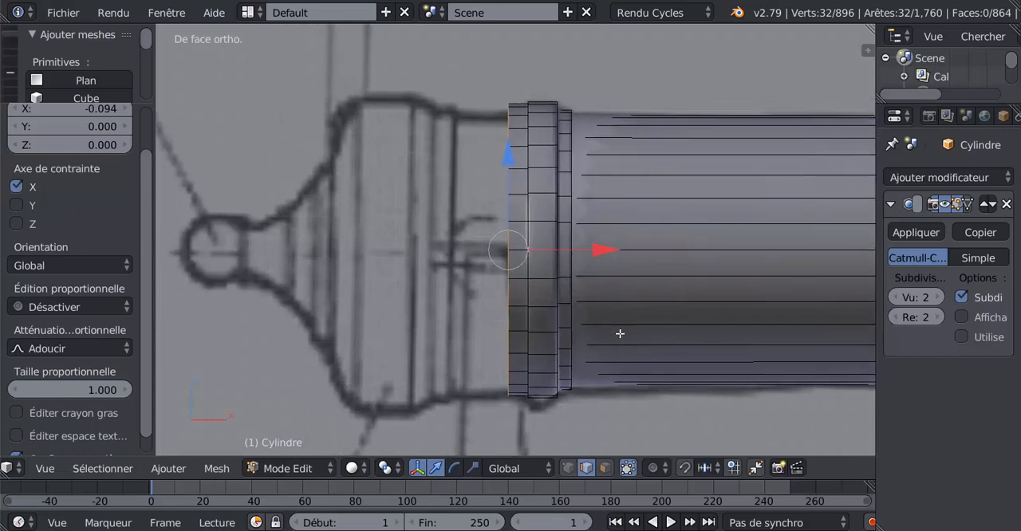
key("ctrl+z")
key("ctrl+z")
key("ctrl+z")
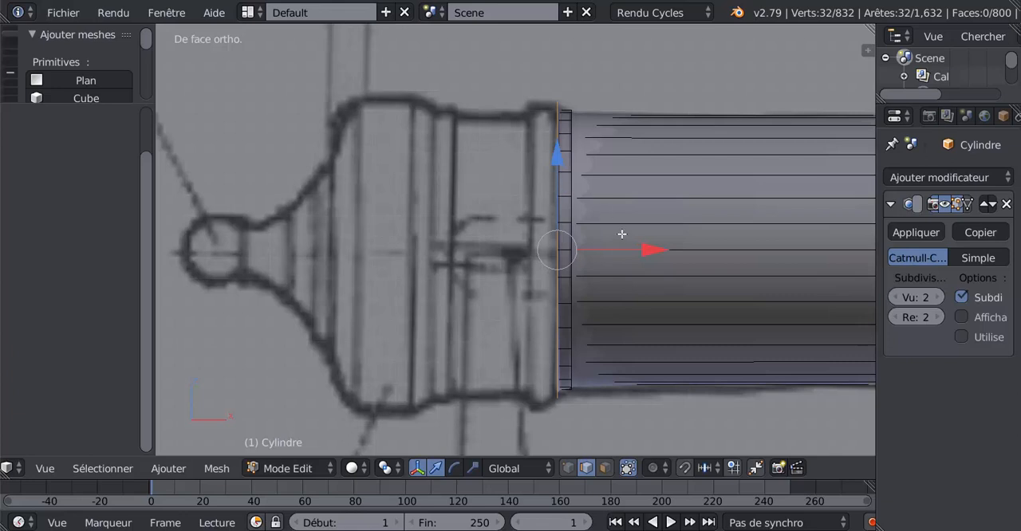
Step: Move the edge loop -0.149 along X and add a centred loop cut to the ring, scaled by 1.035
left_click_drag(652, 250, 610, 275)
key("ctrl+r")
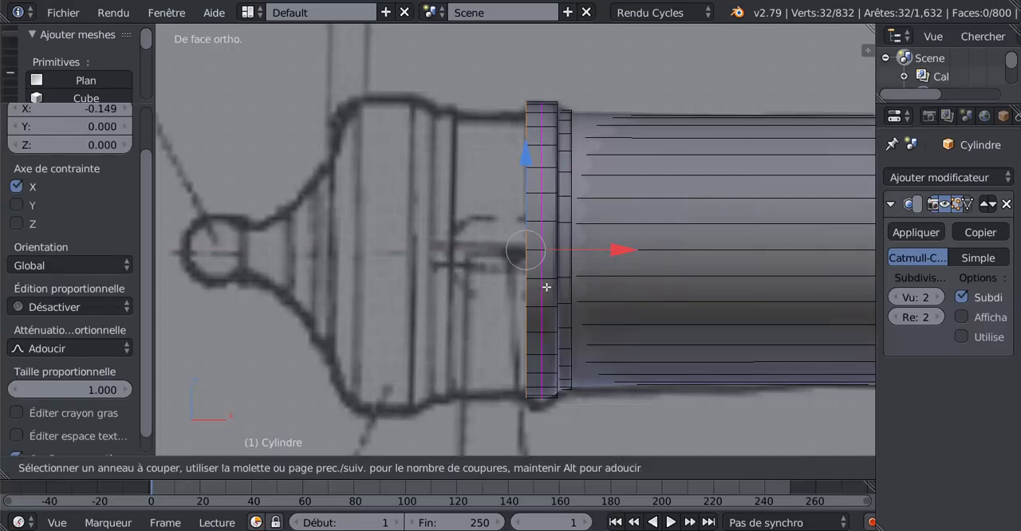
left_click(546, 287)
right_click(547, 287)
key("s")
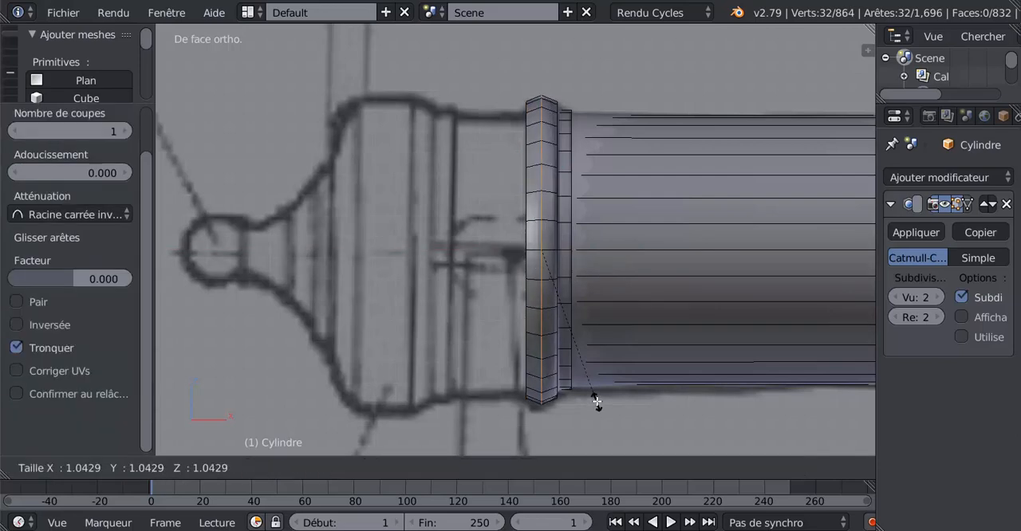
left_click(596, 403)
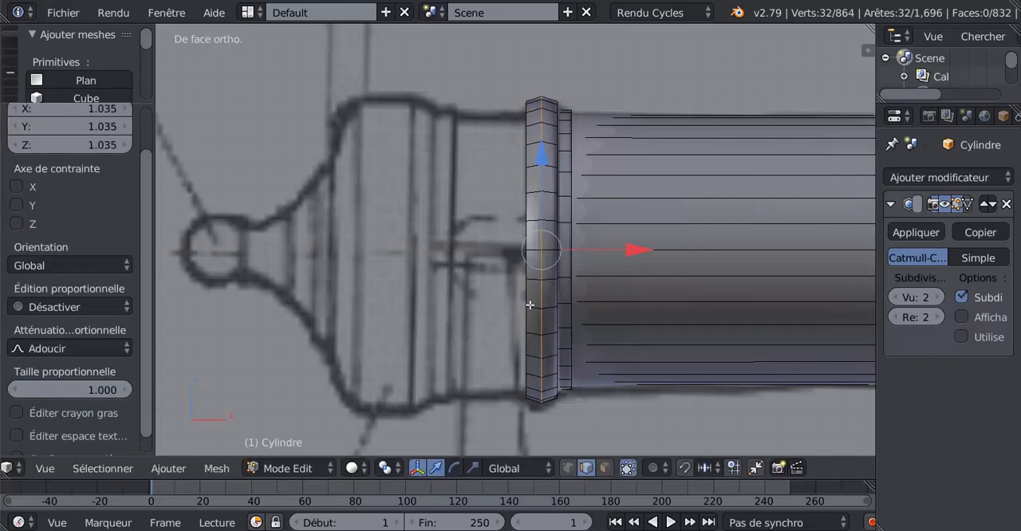
Step: Select the ring's rear edge loop, extrude it inward, and extrude it again -0.353 along X
right_click(528, 229, "alt")
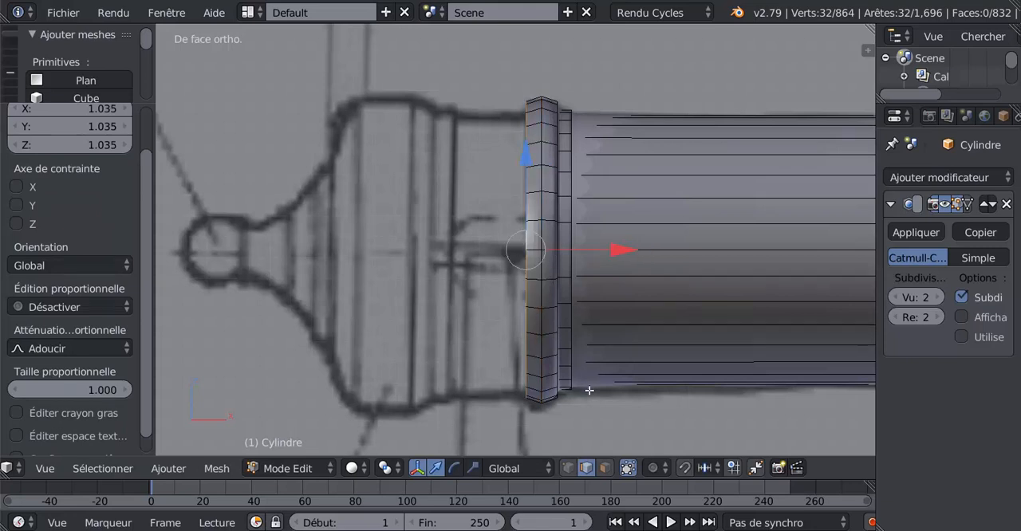
key("e")
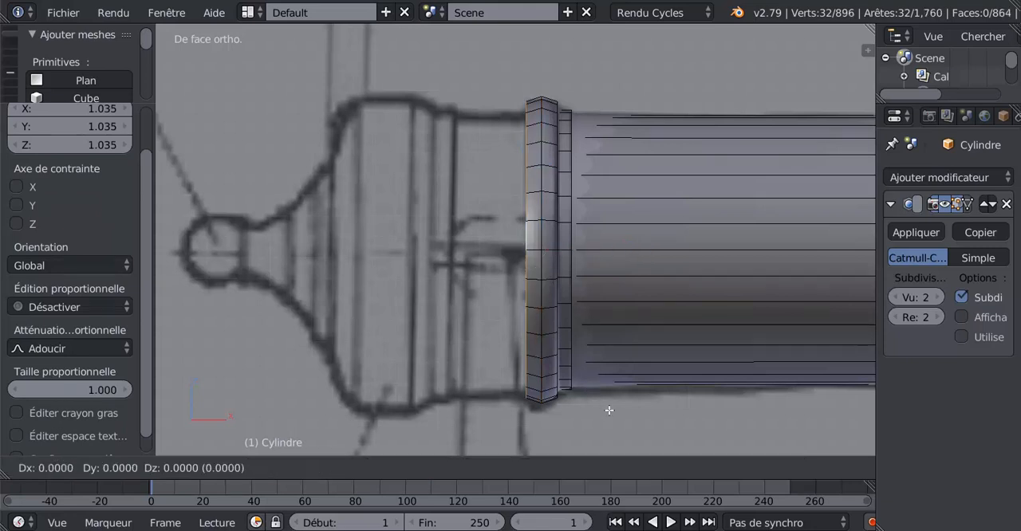
key("s")
left_click(606, 405)
left_click(606, 405)
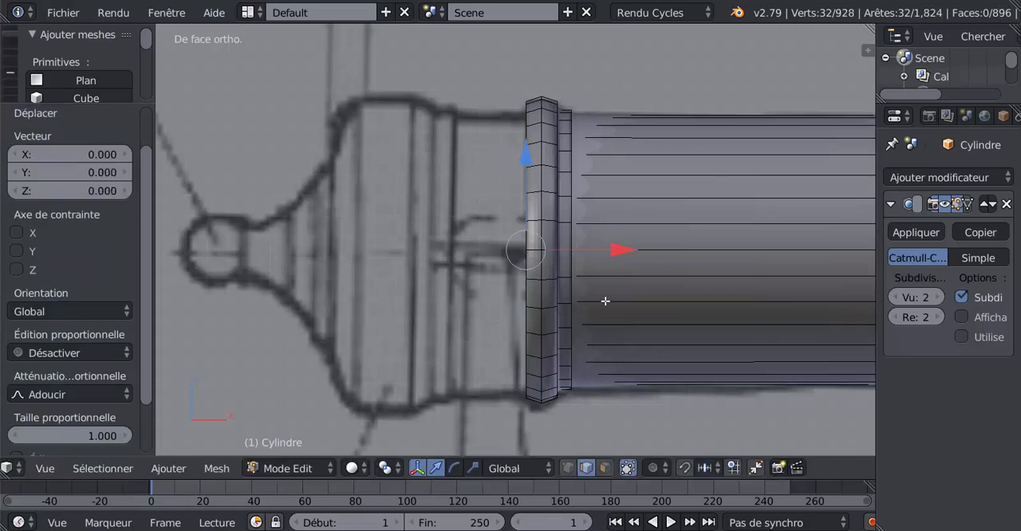
left_click_drag(613, 252, 540, 254)
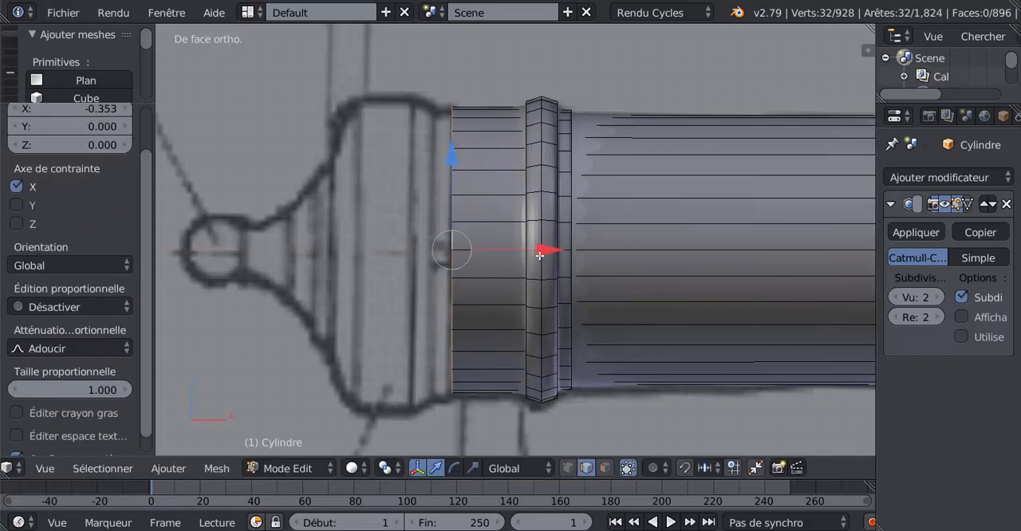
Step: Extrude the rear edge loop outward at scale 1.045 and extrude it again -0.091 along X
key("e")
key("s")
left_click(500, 352)
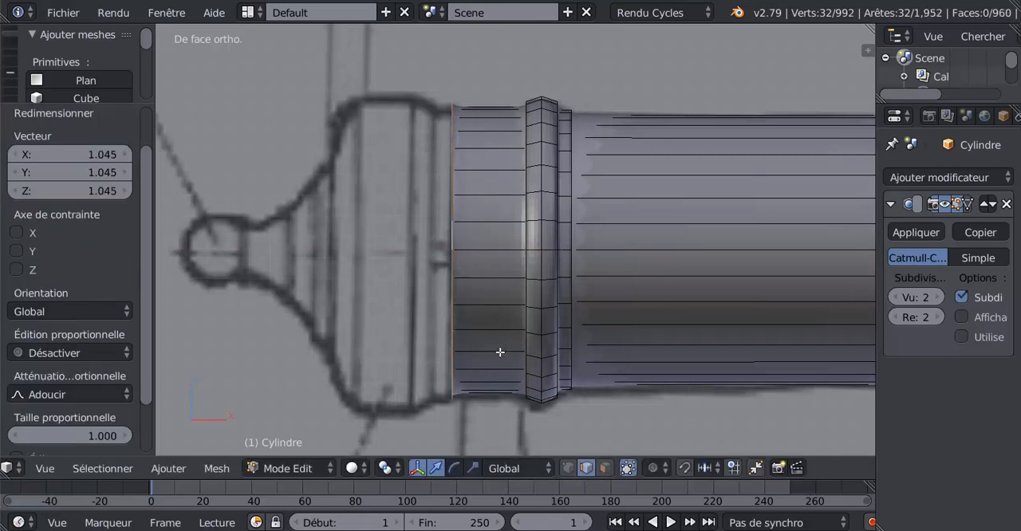
key("e")
left_click(500, 351)
left_click_drag(541, 254, 520, 267)
Step: Extrude the rear edge loop inward at scale 0.959 and extrude it another -0.091 along X up to the breech
key("e")
right_click(507, 359)
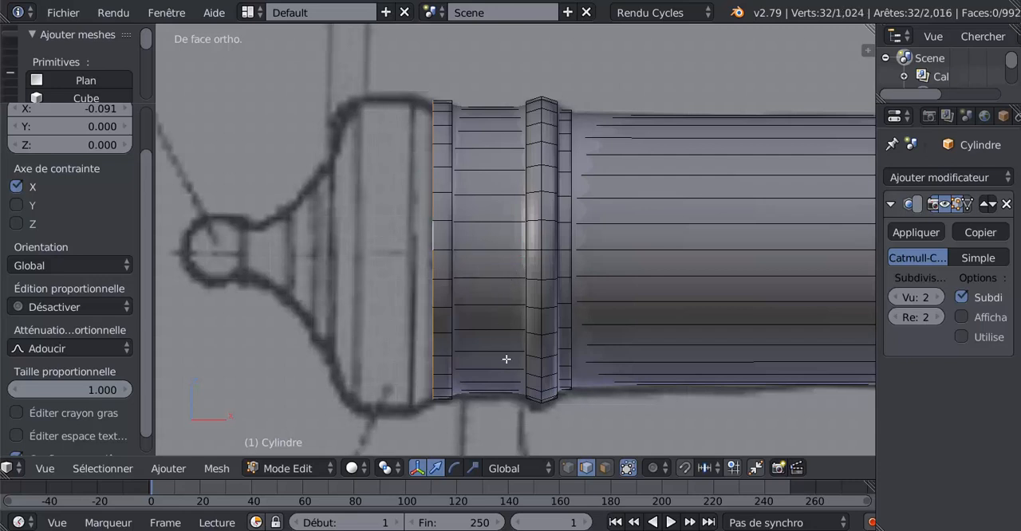
key("s")
left_click(505, 354)
key("e")
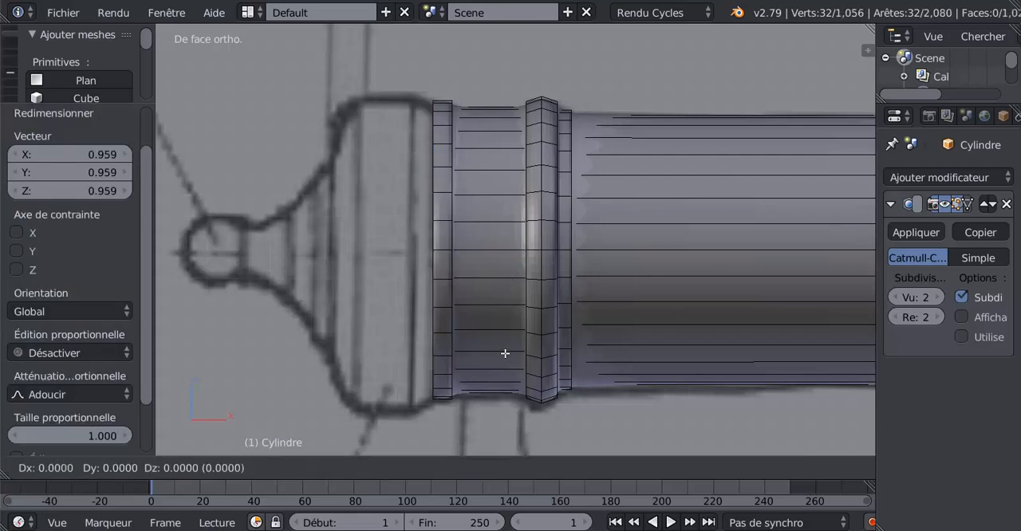
right_click(505, 353)
key("g")
key("x")
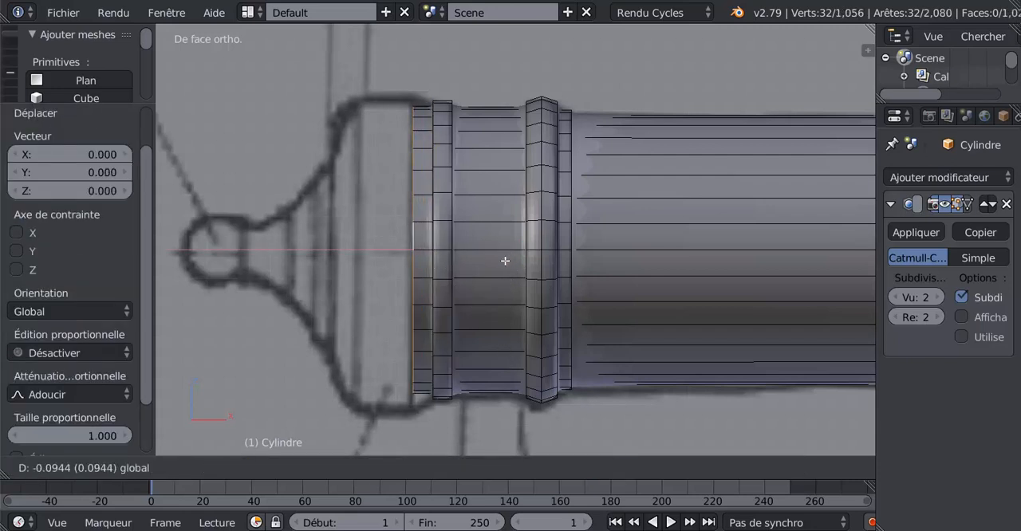
left_click(505, 260)
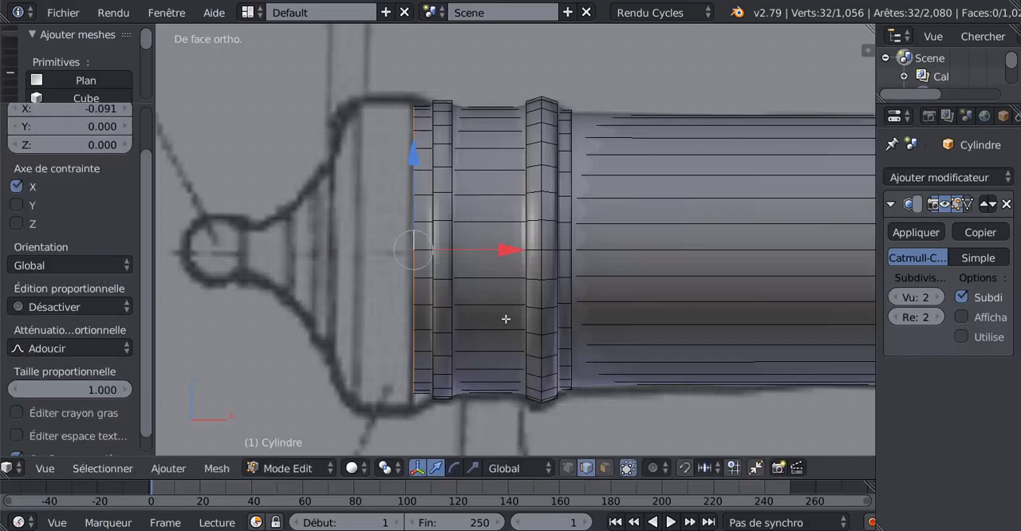
Step: Scale the rear edge loop by about 1.06 and extrude it -0.262 along X to form the breech band
key("e")
right_click(513, 360)
key("s")
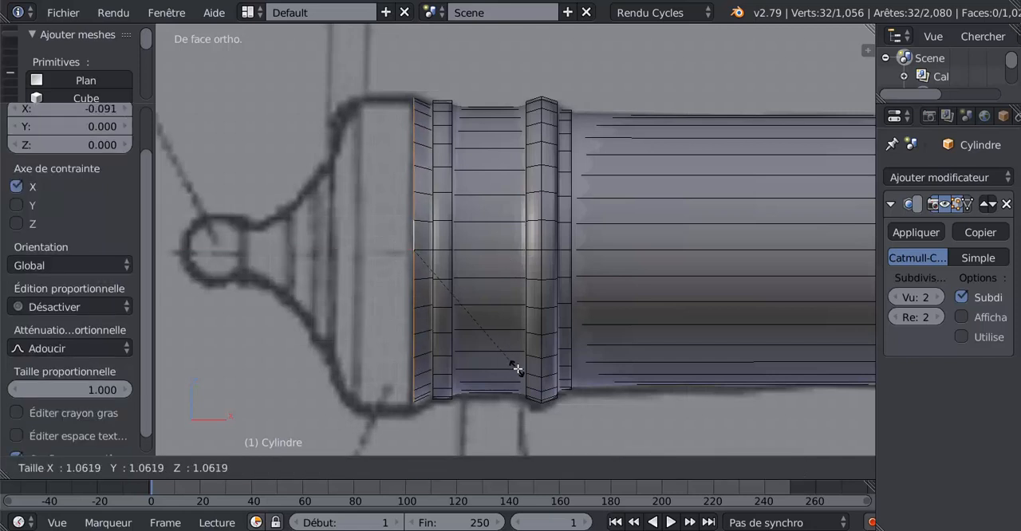
left_click(517, 367)
key("e")
right_click(518, 341)
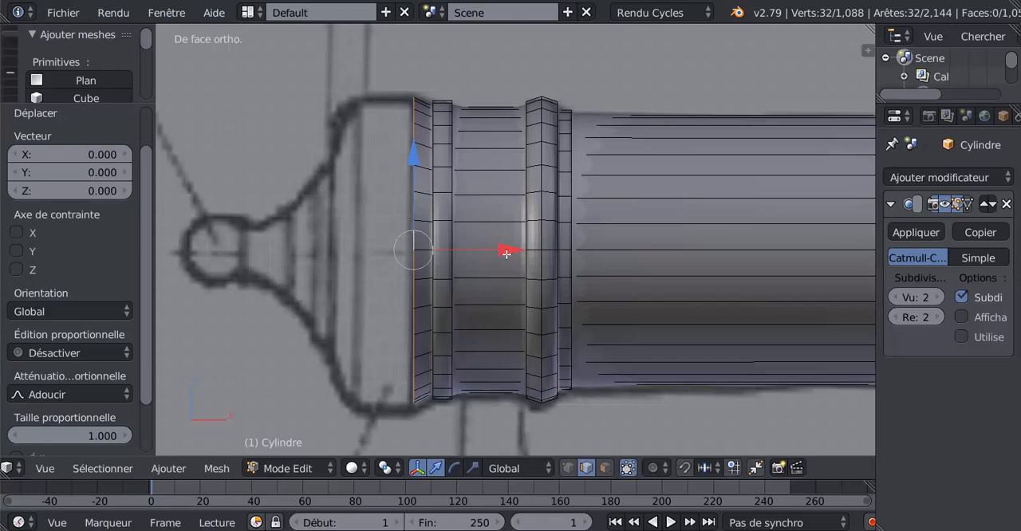
left_click_drag(506, 253, 453, 265)
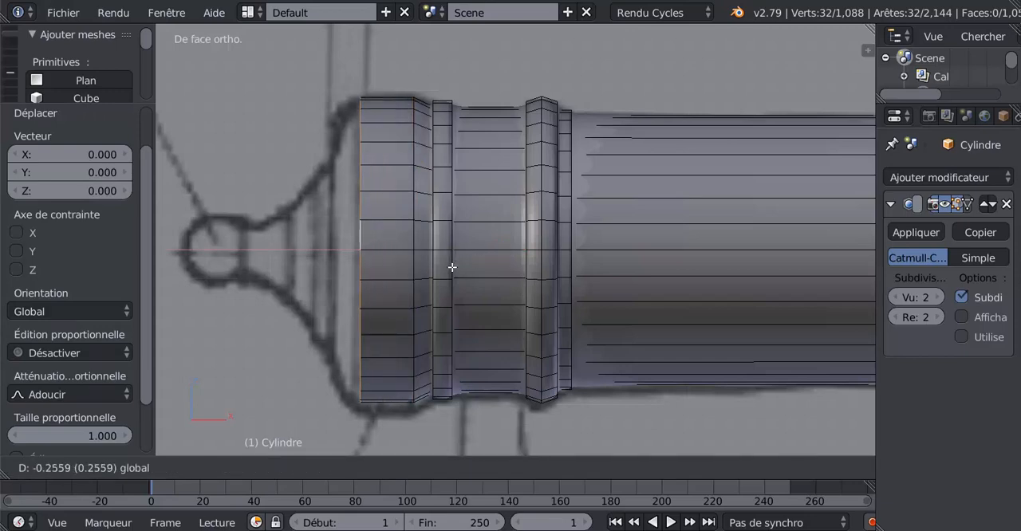
left_click(453, 268)
Step: Extrude the breech band's rear edge loop at scale 0.877 and move it -0.117 along X
middle_click_drag(452, 280, 599, 280, "shift")
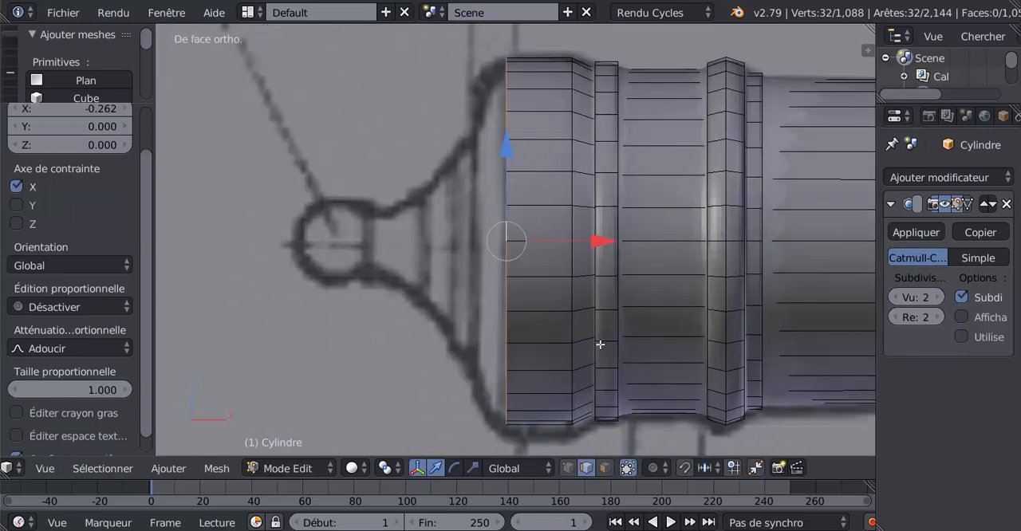
key("e")
key("s")
left_click(588, 332)
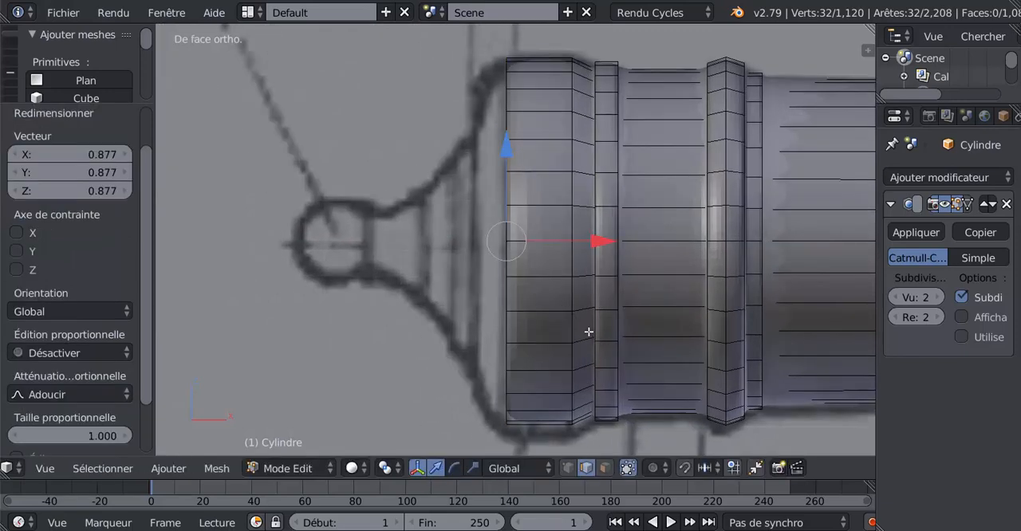
left_click_drag(577, 238, 566, 241)
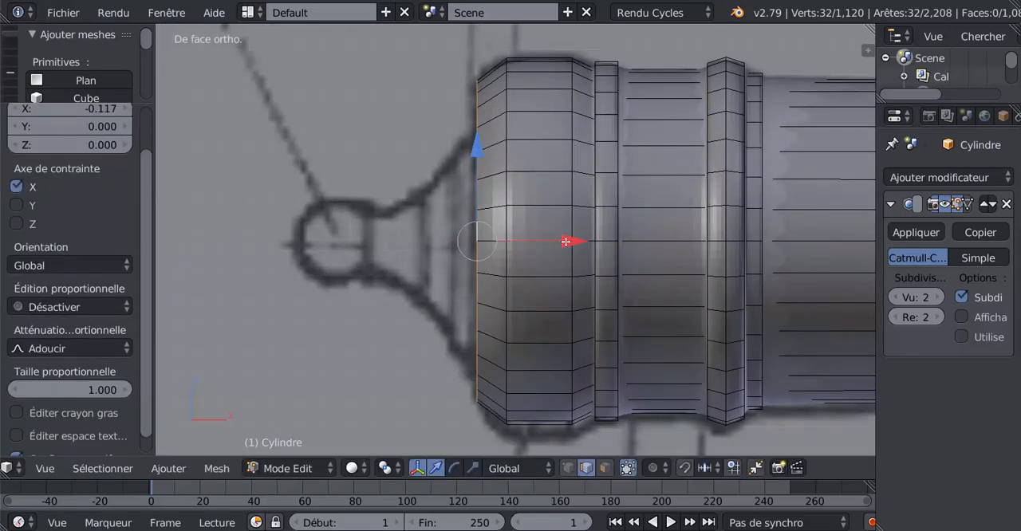
Step: Extrude the breech's rear edge loop backward along X and scale it inward to match the blueprint taper, finishing with a 0.860 scale
key("e")
right_click(566, 355)
key("s")
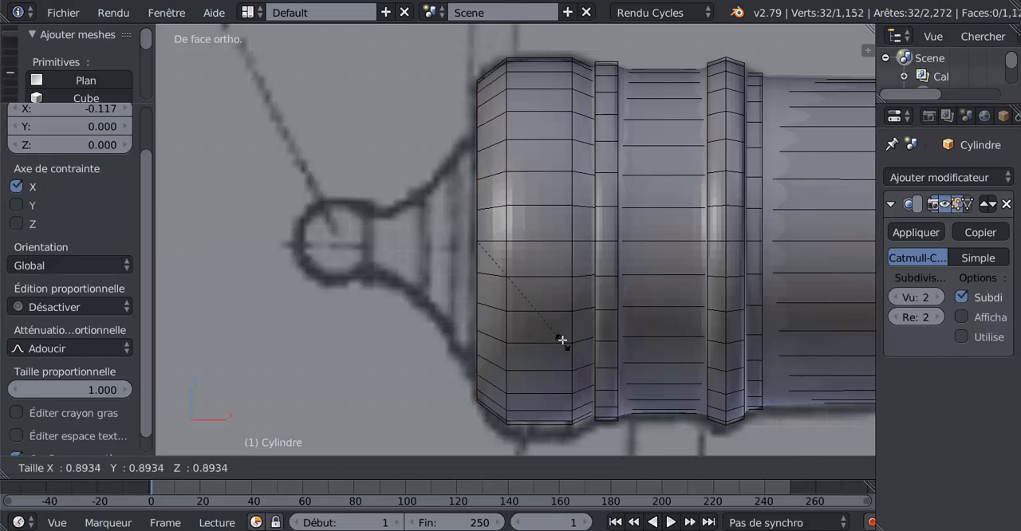
left_click(560, 338)
left_click_drag(565, 244, 549, 249)
key("s")
left_click(560, 304)
key("s")
left_click(575, 344)
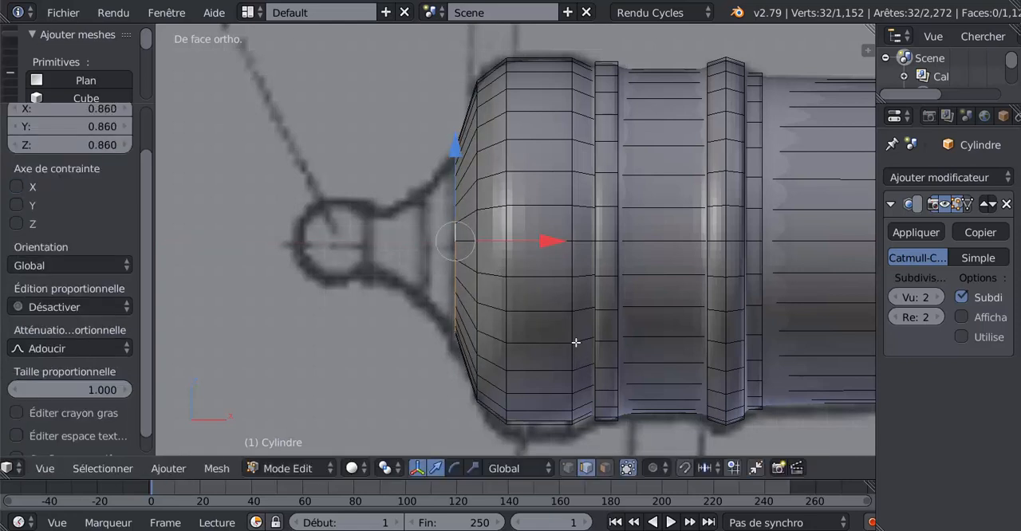
Step: Extrude the rear edge loop -0.119 along X and shrink it to the blueprint's neck outline
left_click(552, 250)
left_click_drag(551, 246, 518, 255)
key("e")
left_click(554, 291)
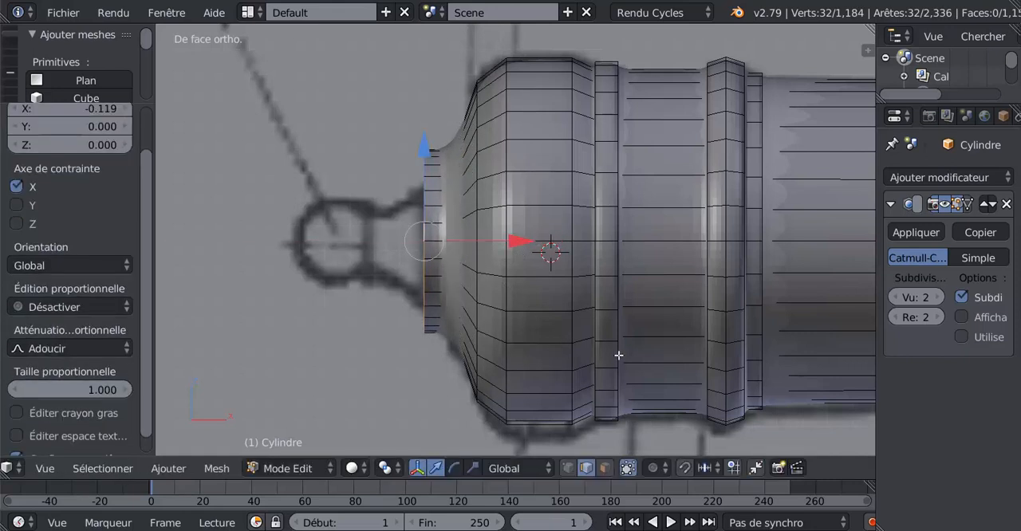
key("s")
left_click(550, 268)
Step: Extrude the neck's rear edge loop a short distance backward along X and scale it by about 0.76
key("e")
left_click(551, 267)
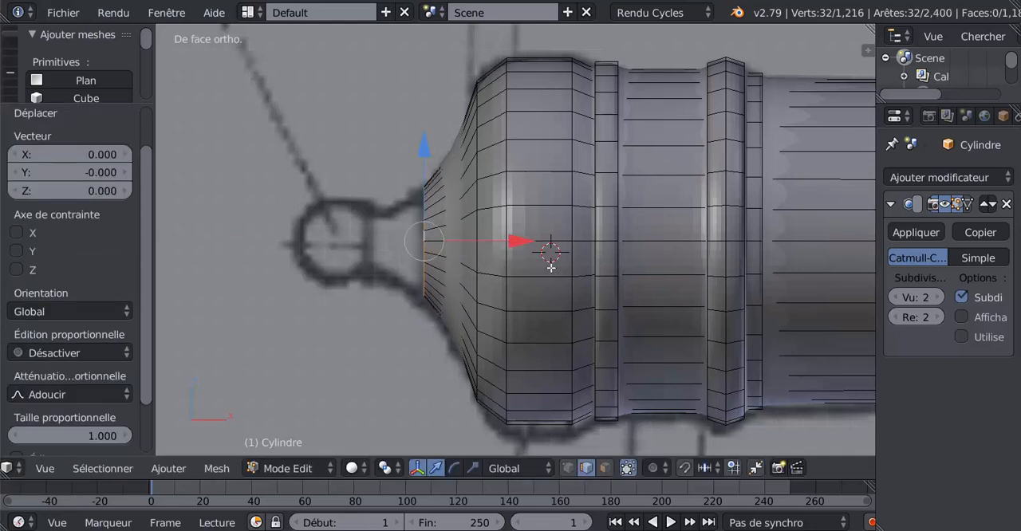
left_click_drag(523, 242, 497, 241)
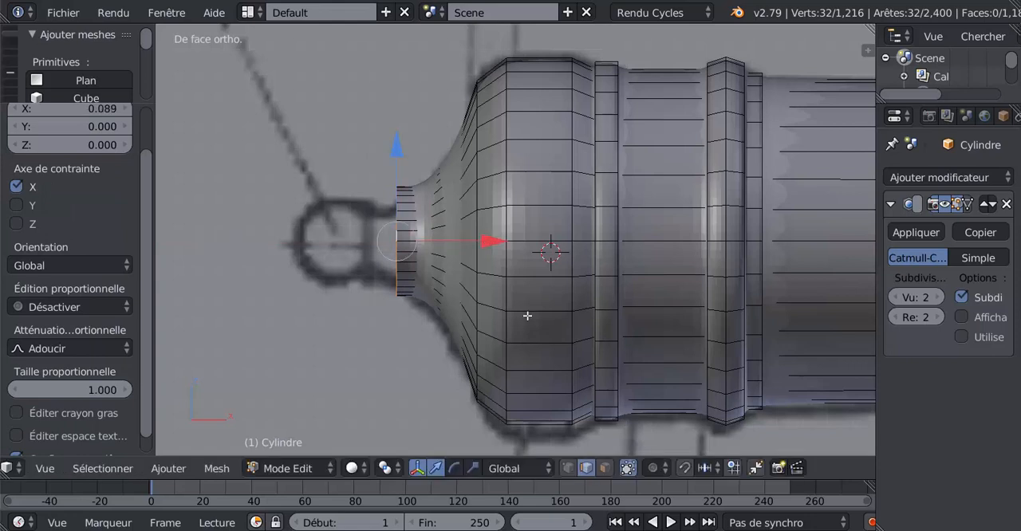
key("s")
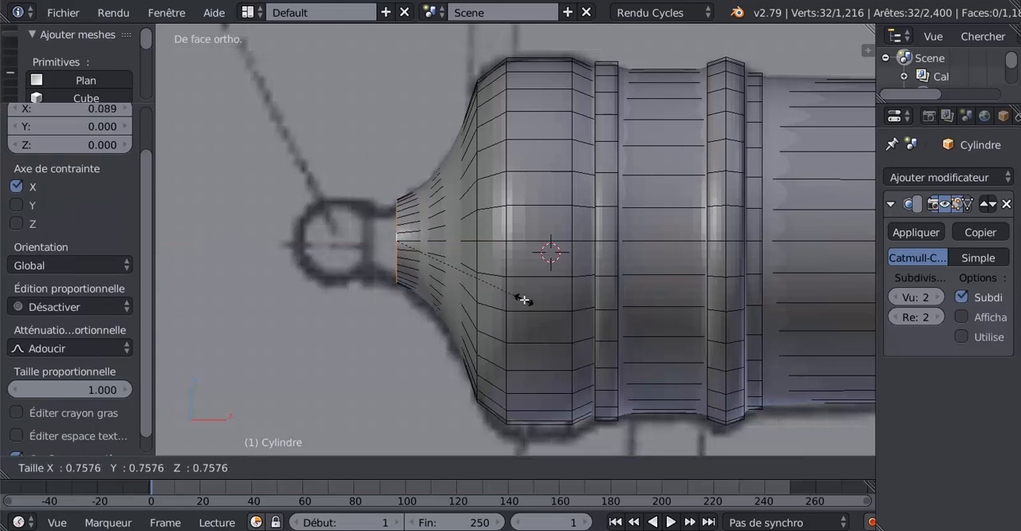
left_click(524, 300)
Step: Extrude the neck's rear edge loop -0.107 along X and scale it by 0.709
left_click_drag(497, 237, 465, 251)
key("s")
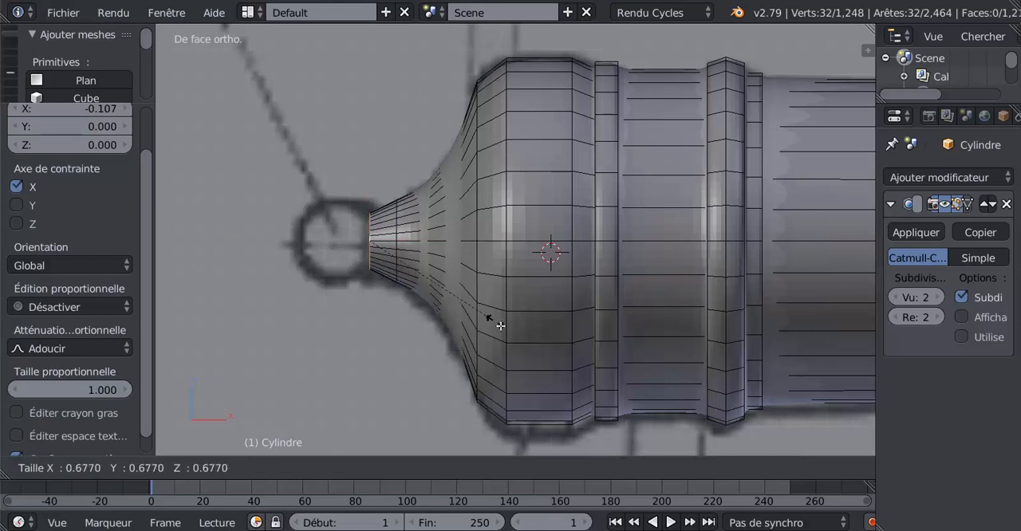
left_click(501, 329)
Step: Extrude the neck's end loop -0.062 along X and scale it up by about 1.35 to start the round knob
scroll(369, 290, "left", 3, "ctrl")
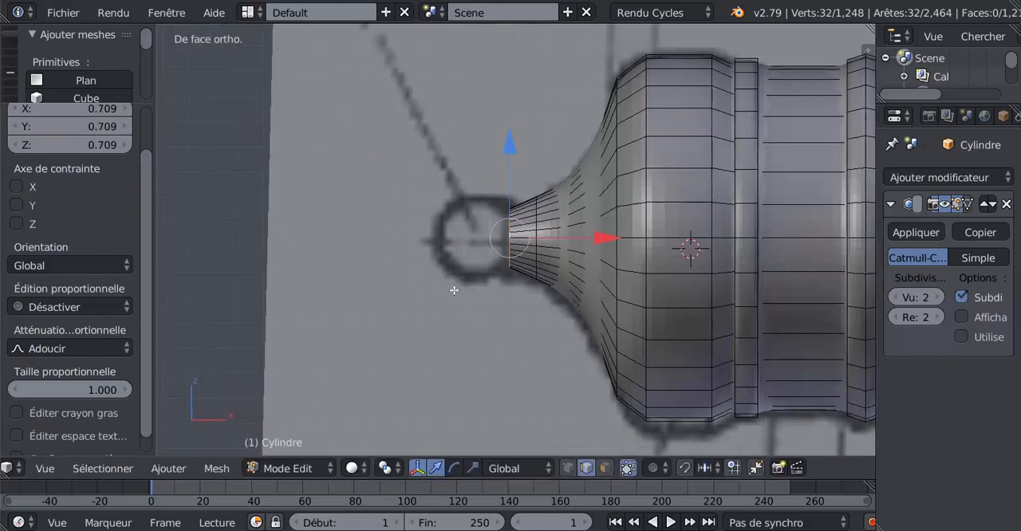
scroll(456, 290, "up", 2)
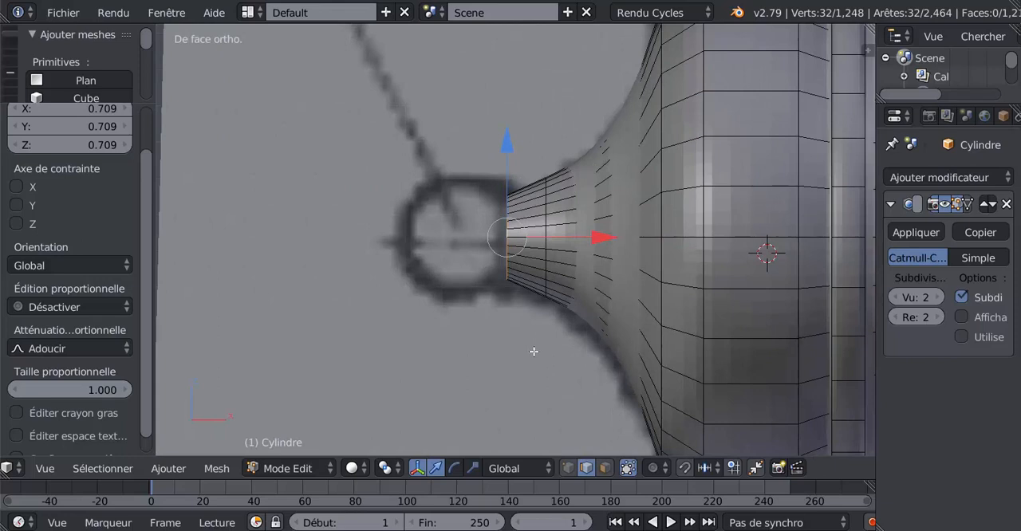
key("e")
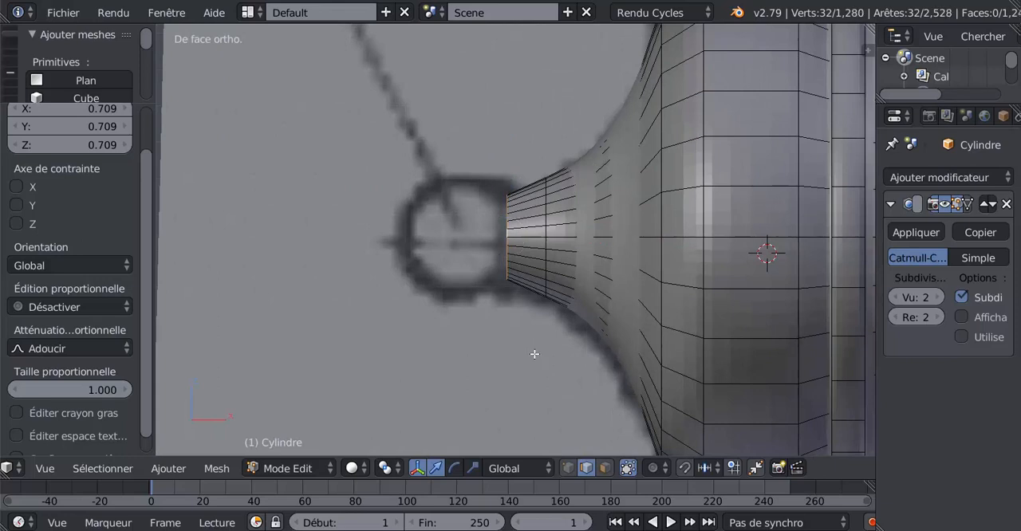
key("Escape")
key("g")
key("x")
left_click(584, 297)
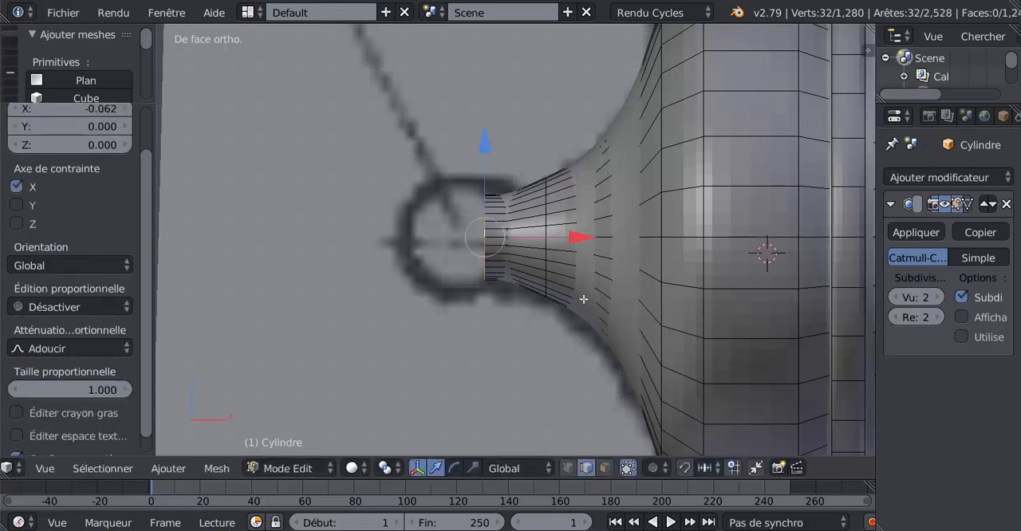
key("s")
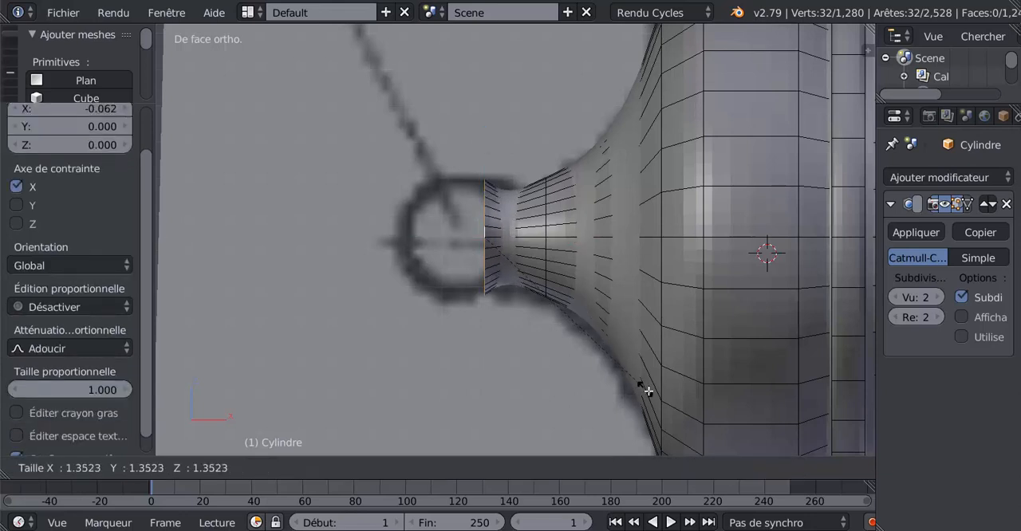
left_click(650, 394)
Step: Extrude the knob's rear edge loop -0.032 along X and enlarge it slightly to follow the blueprint circle
key("e")
key("Escape")
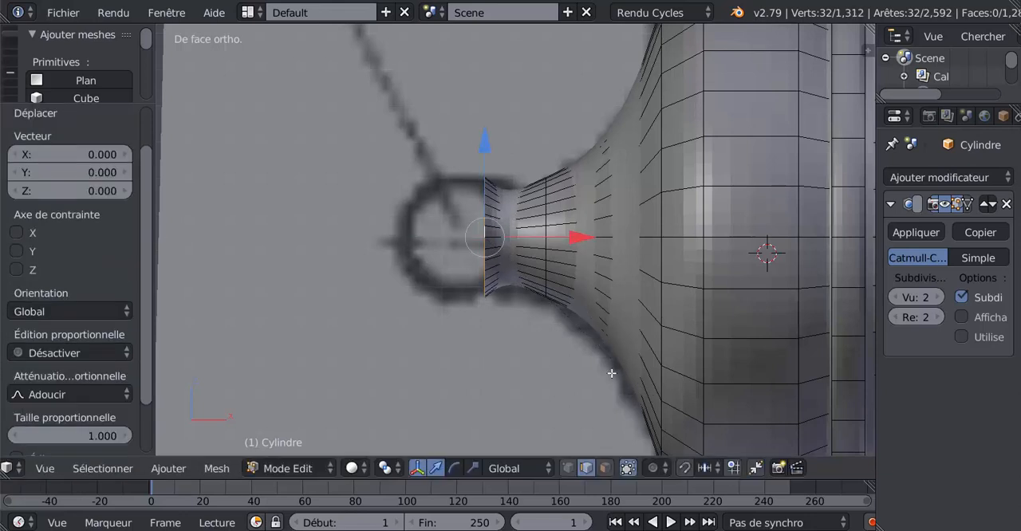
key("g")
key("x")
left_click(566, 244)
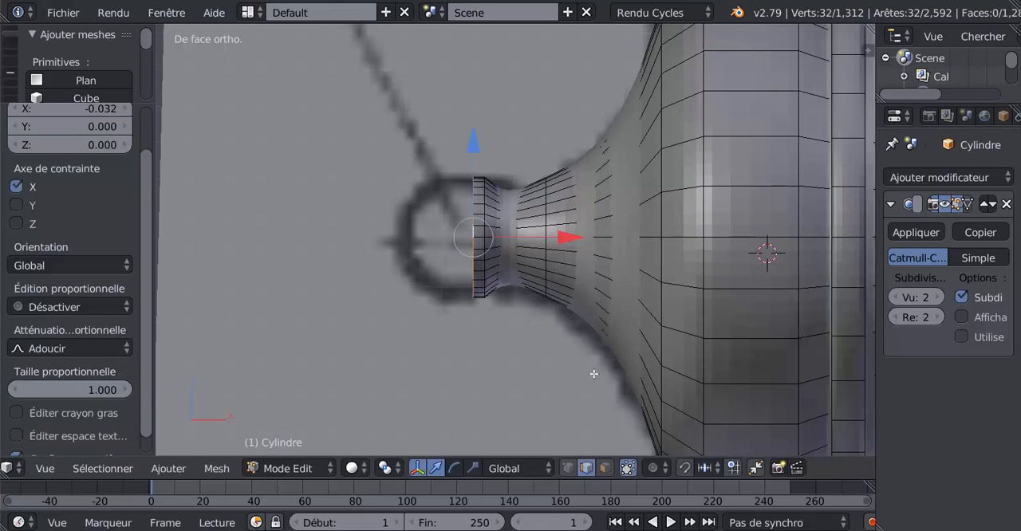
key("s")
left_click(599, 375)
Step: Extrude the knob's rear edge loop about -0.026 along X and scale it by about 1.02
key("e")
key("Escape")
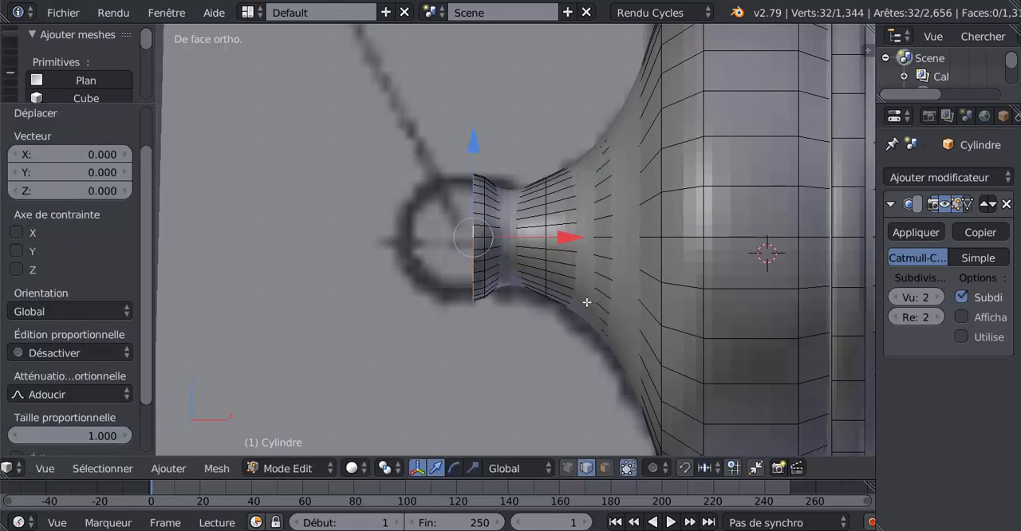
key("g")
key("x")
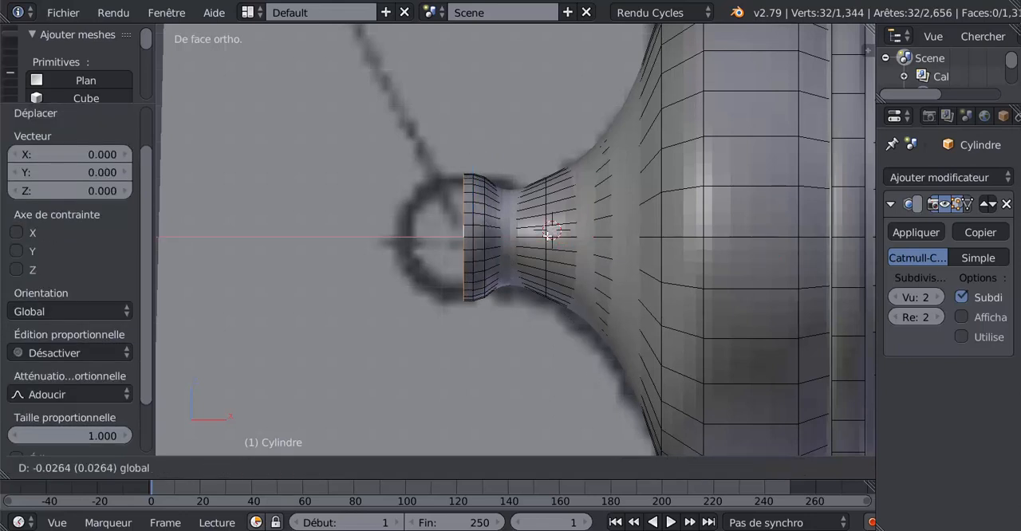
left_click(550, 233)
key("s")
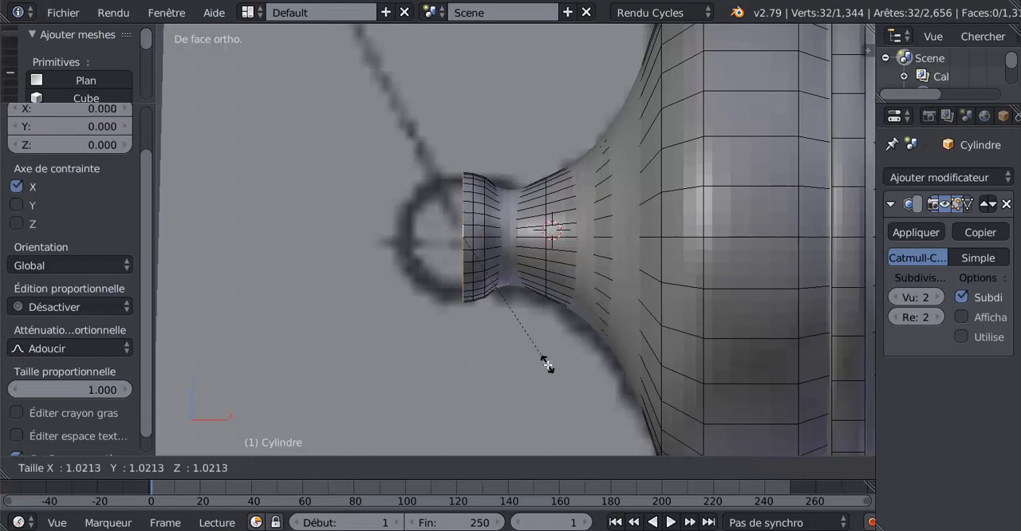
left_click(547, 427)
Step: Extrude the knob's rear edge loop -0.033 along X and scale it by 1.011 at the knob's widest part
key("e")
key("Escape")
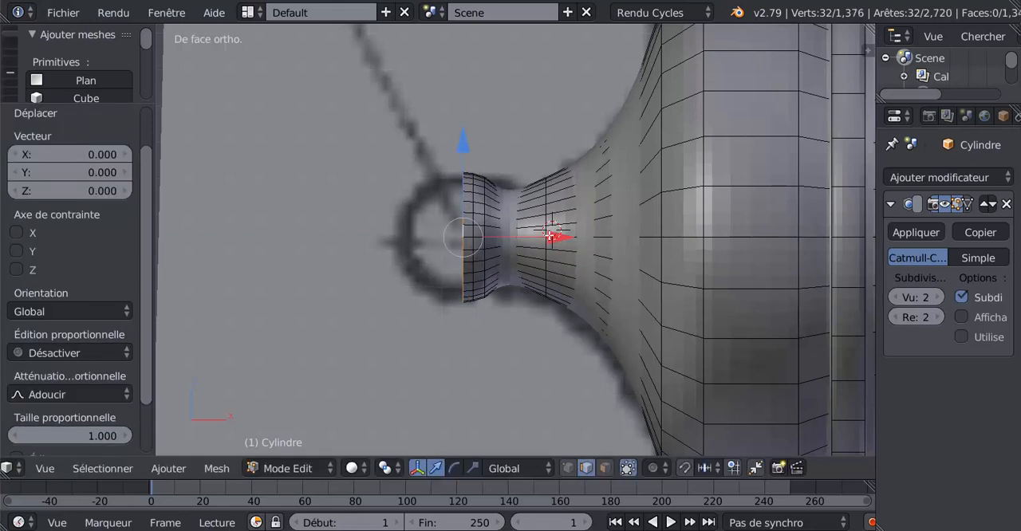
key("g")
key("x")
left_click(537, 266)
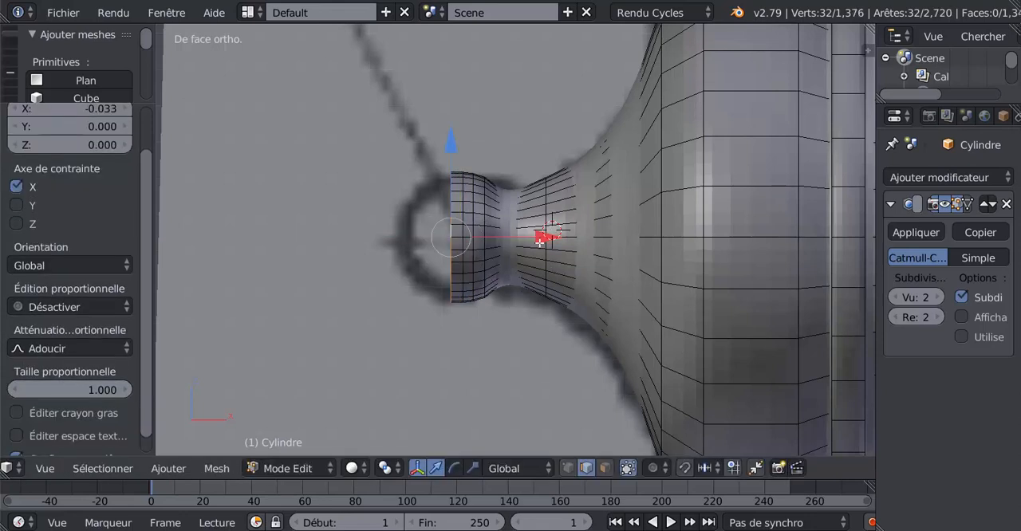
key("s")
left_click(539, 322)
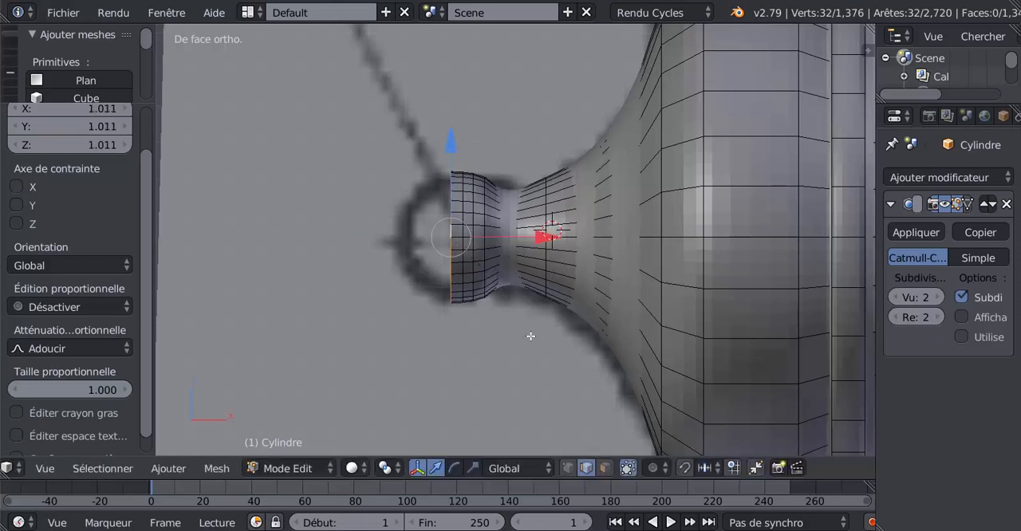
Step: Extrude the knob's rear edge loop -0.032 along X and scale it inward by about 0.96
key("z")
key("z")
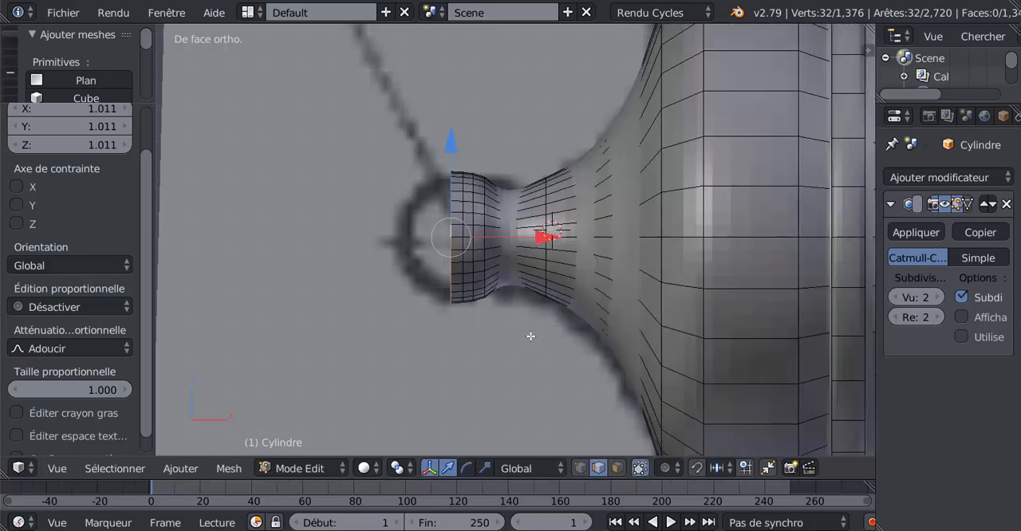
key("e")
right_click(533, 319)
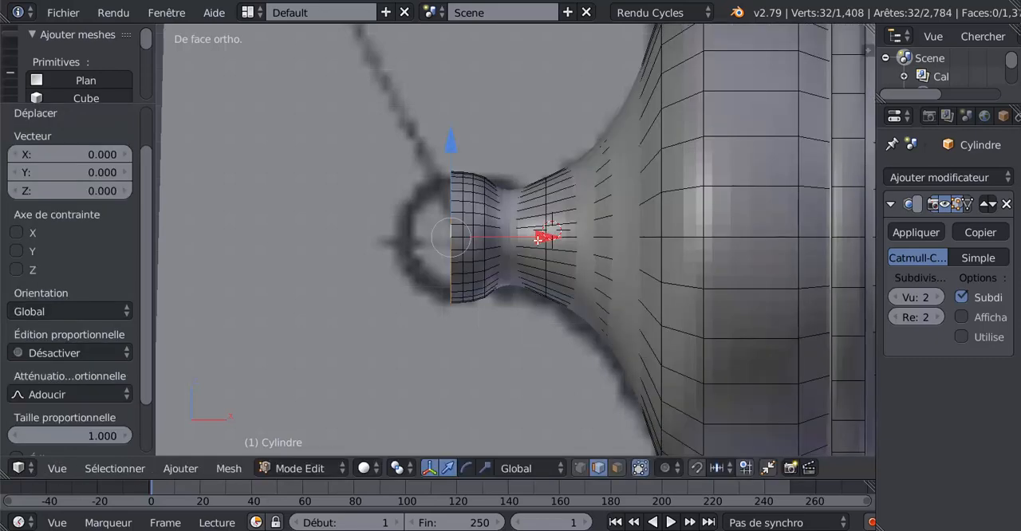
left_click_drag(541, 239, 529, 244)
key("s")
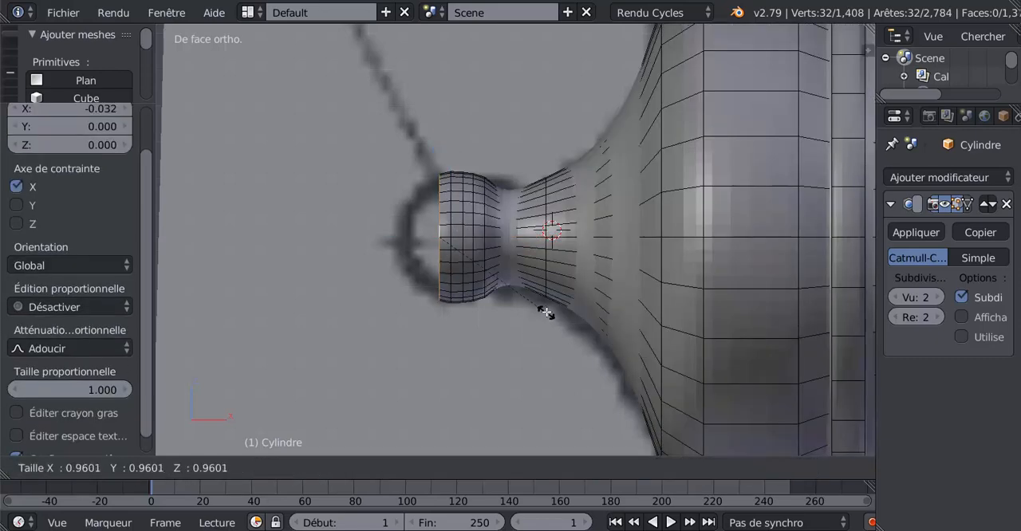
left_click(544, 311)
Step: Extrude the knob's rear edge loop -0.025 along X and scale it inward by about 0.91
key("e")
right_click(545, 311)
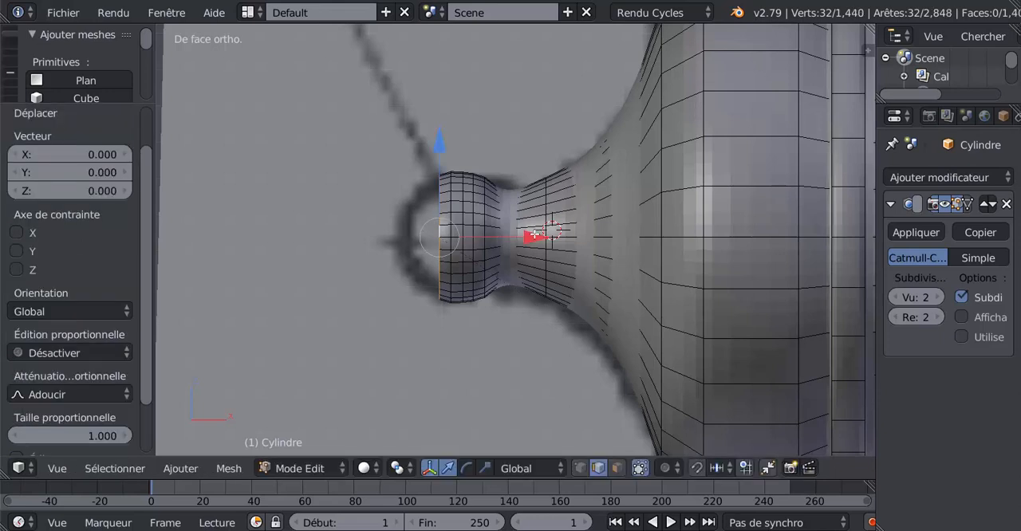
left_click_drag(533, 236, 526, 239)
key("s")
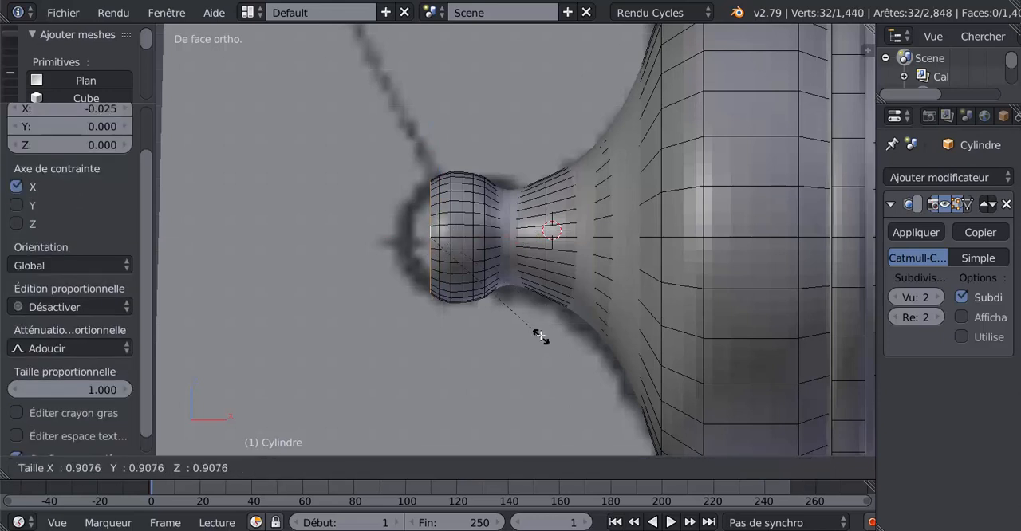
left_click(538, 333)
Step: Extrude the knob's rear edge loop slightly backward along X and scale it by 0.809
key("e")
right_click(538, 332)
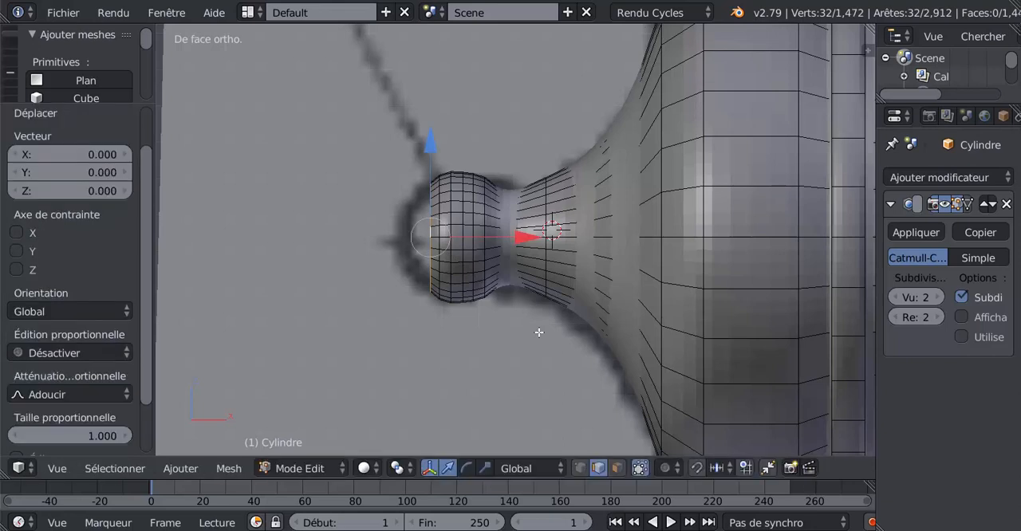
left_click_drag(525, 237, 514, 241)
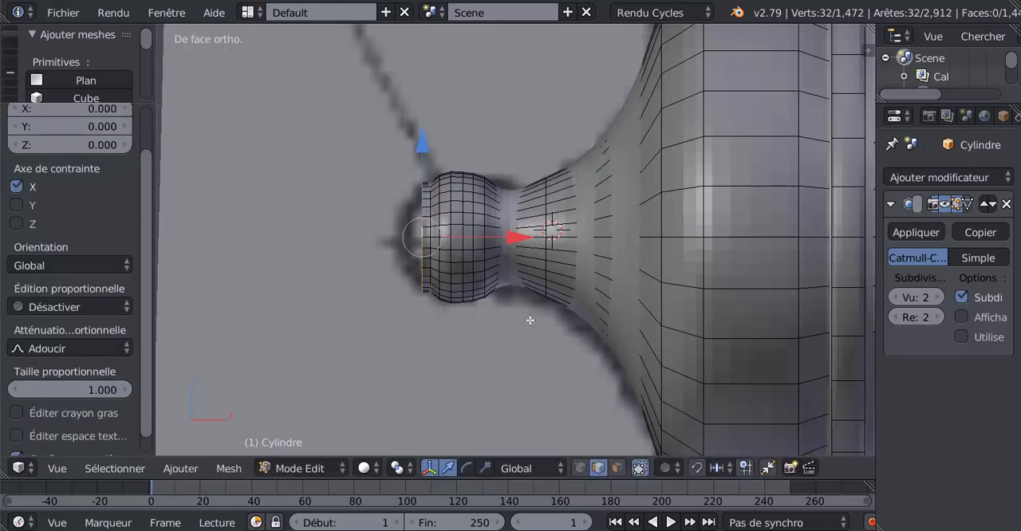
key("s")
left_click(531, 325)
Step: Extrude the knob's rear edge loop -0.033 along X and scale it by 0.481 to close in the rounding
key("e")
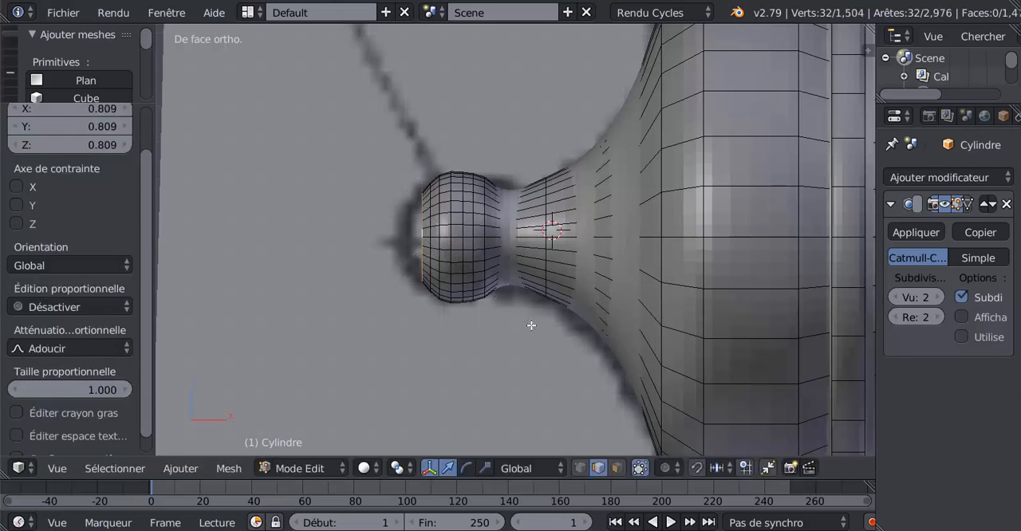
right_click(531, 326)
left_click_drag(512, 236, 501, 242)
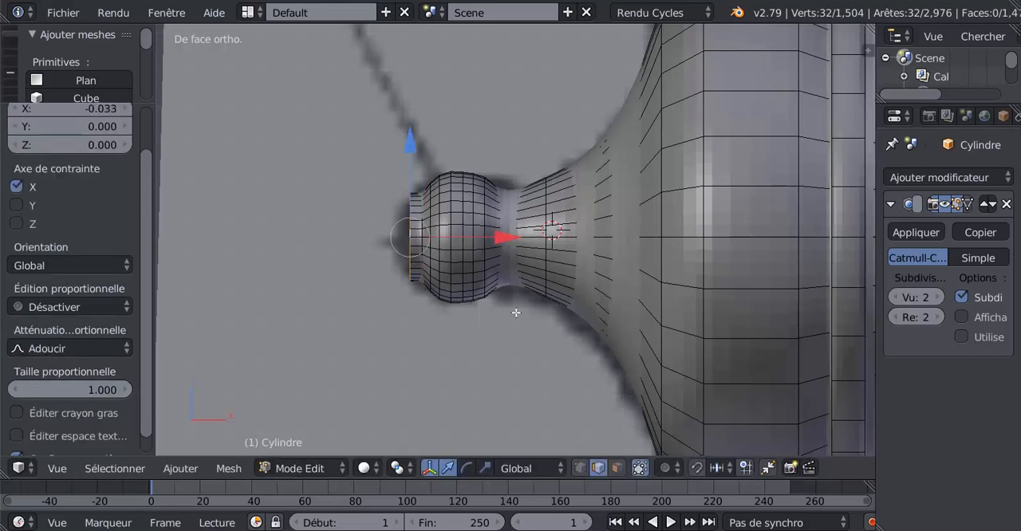
key("s")
left_click(477, 258)
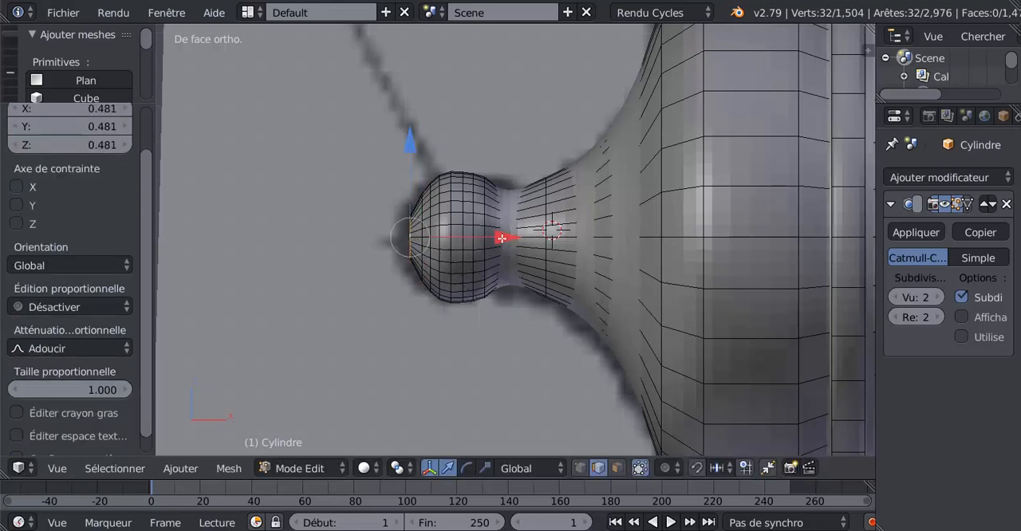
Step: Shift the knob's end loop 0.009 along X toward the barrel and enlarge it slightly
left_click_drag(504, 237, 514, 238)
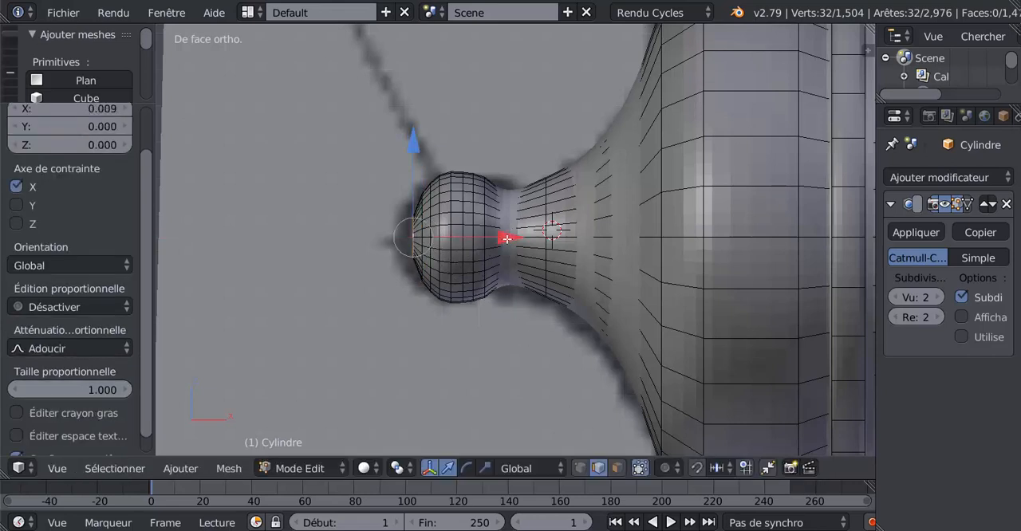
key("s")
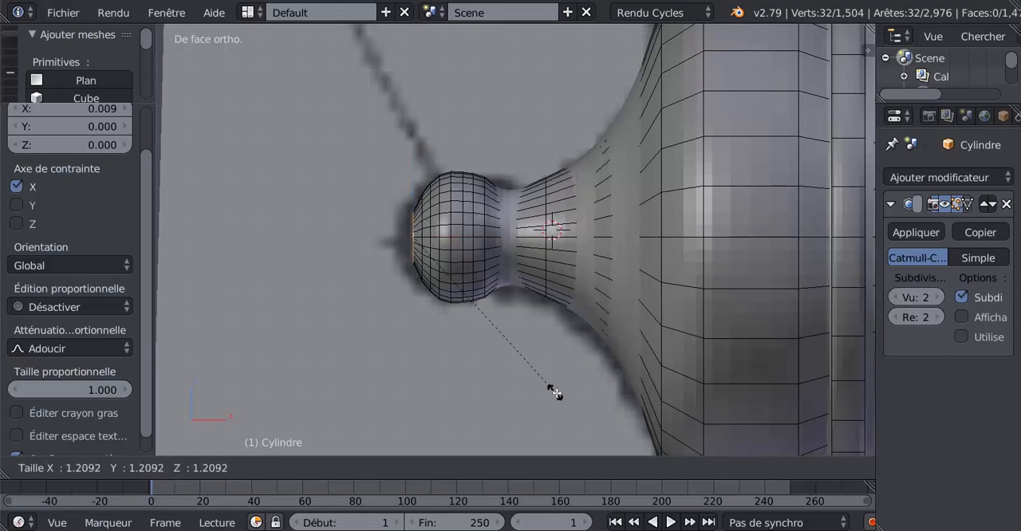
left_click(548, 378)
Step: Extrude the knob's end loop slightly backward along X and scale it by 0.419 to form the tip
key("e")
left_click(528, 349)
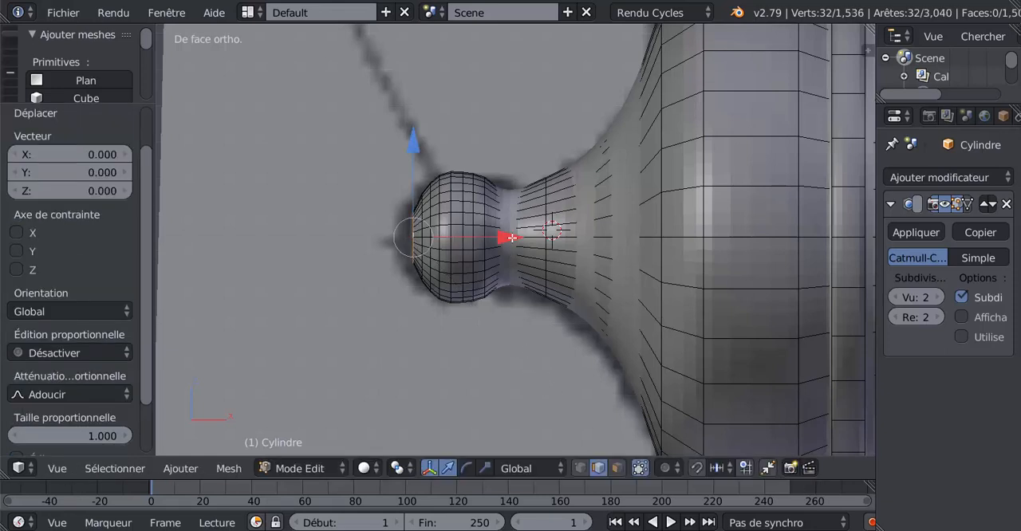
left_click_drag(513, 239, 508, 243)
key("s")
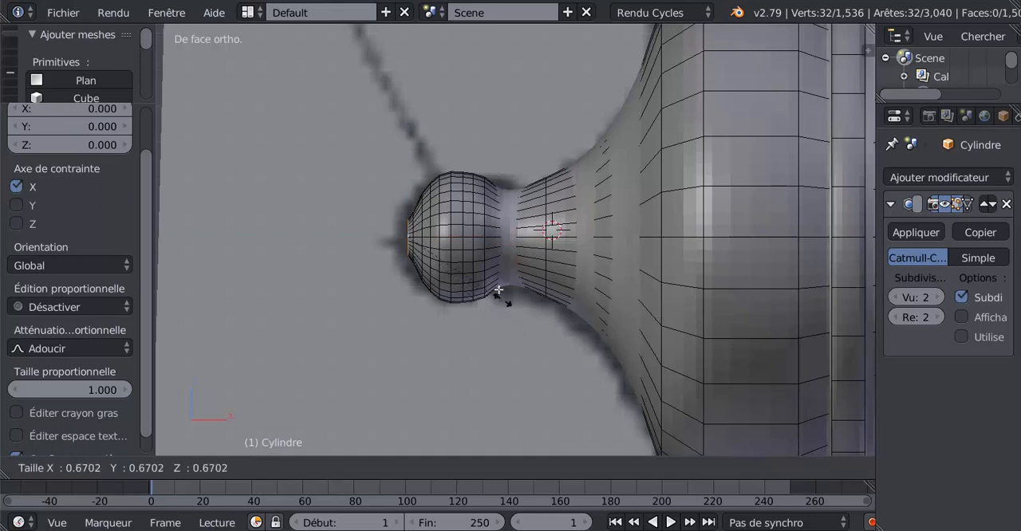
left_click(476, 264)
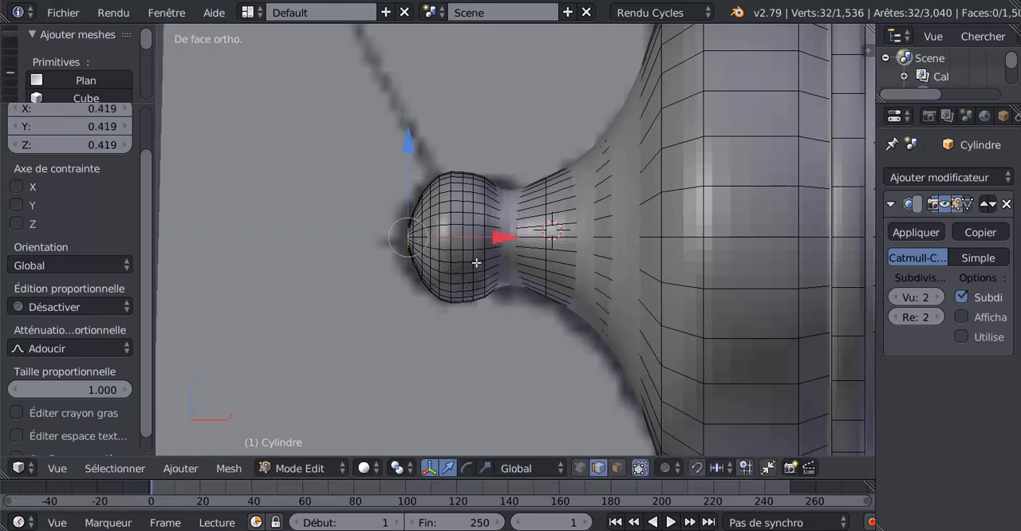
Step: Shift the knob's end loop 0.005 along X toward the barrel, then extrude it and scale it to 0 to close the tip
left_click_drag(503, 235, 497, 302)
key("e")
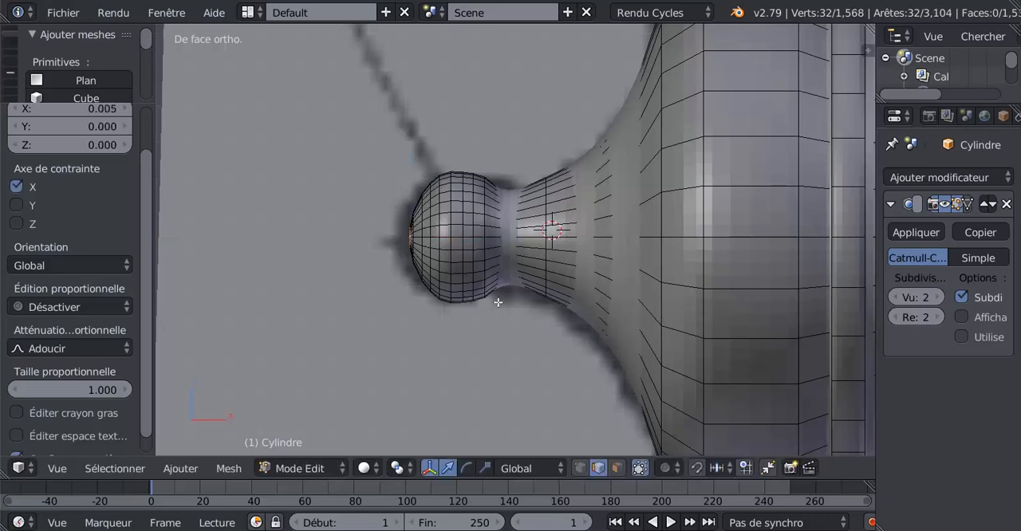
key("s")
key("0")
key("Return")
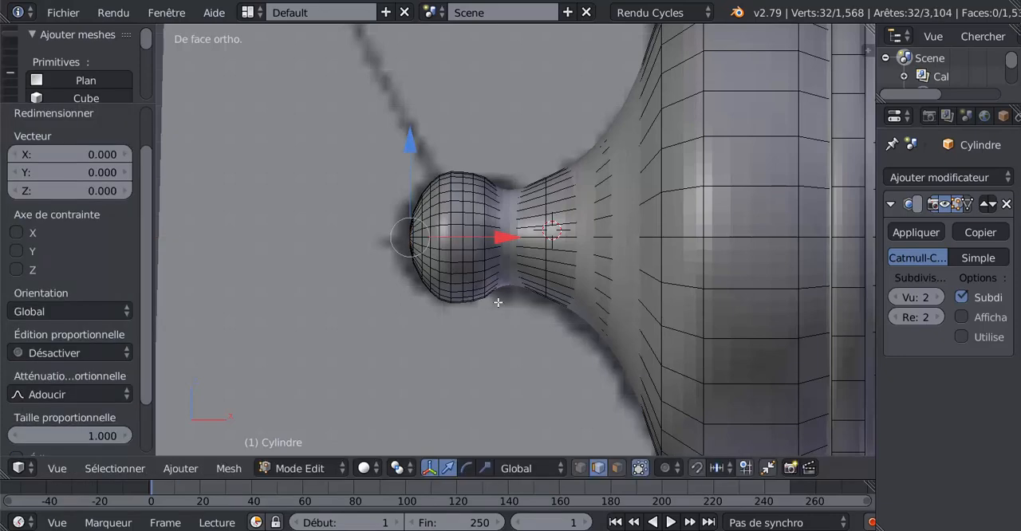
Step: Examine the smoothed barrel in Object Mode from the top and front views against the blueprint
scroll(497, 297, "down", 7)
key("Tab")
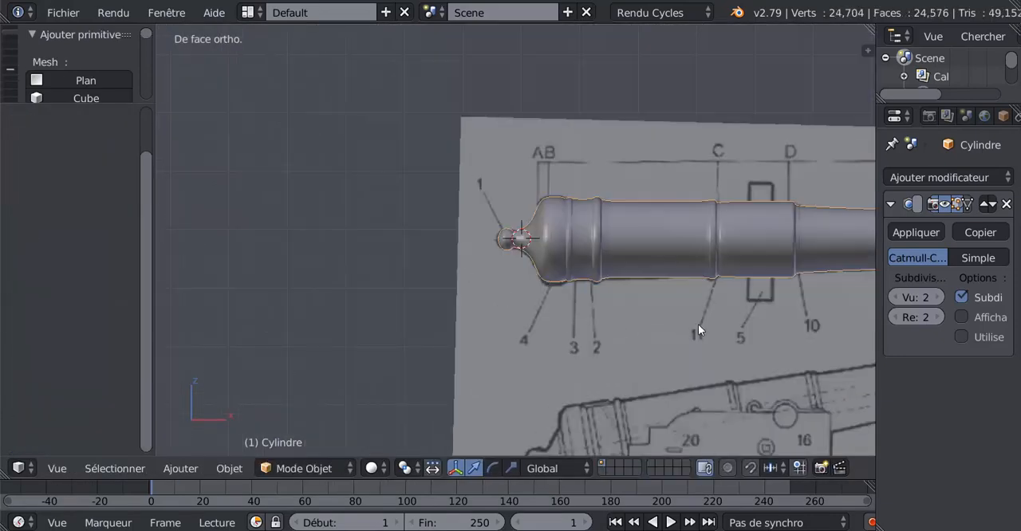
middle_click_drag(698, 324, 675, 323)
key("KP_7")
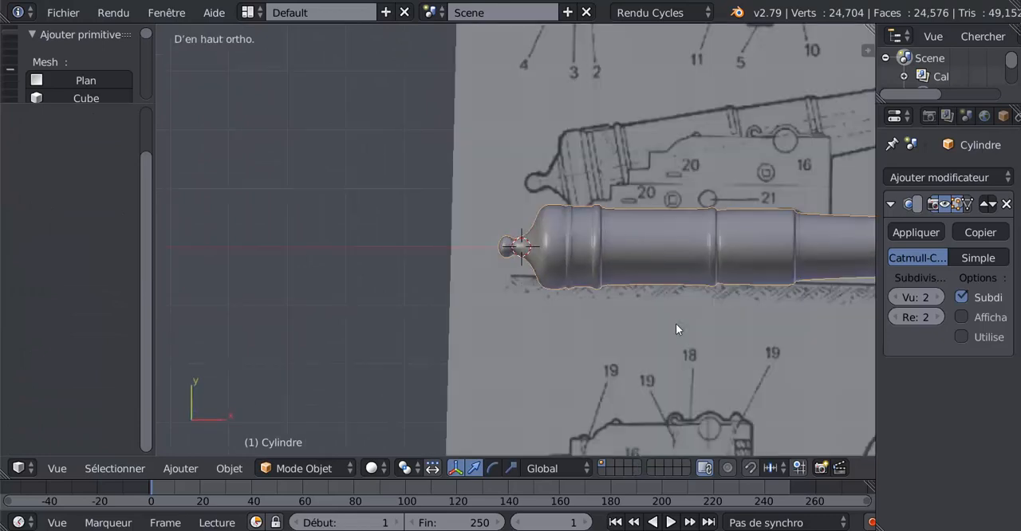
scroll(801, 284, "down", 1)
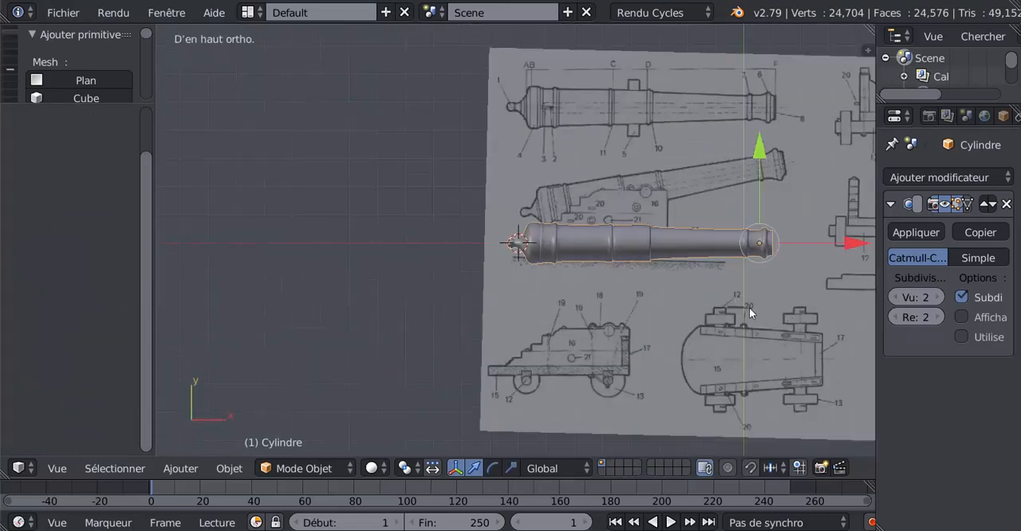
middle_click_drag(746, 322, 641, 371, "shift")
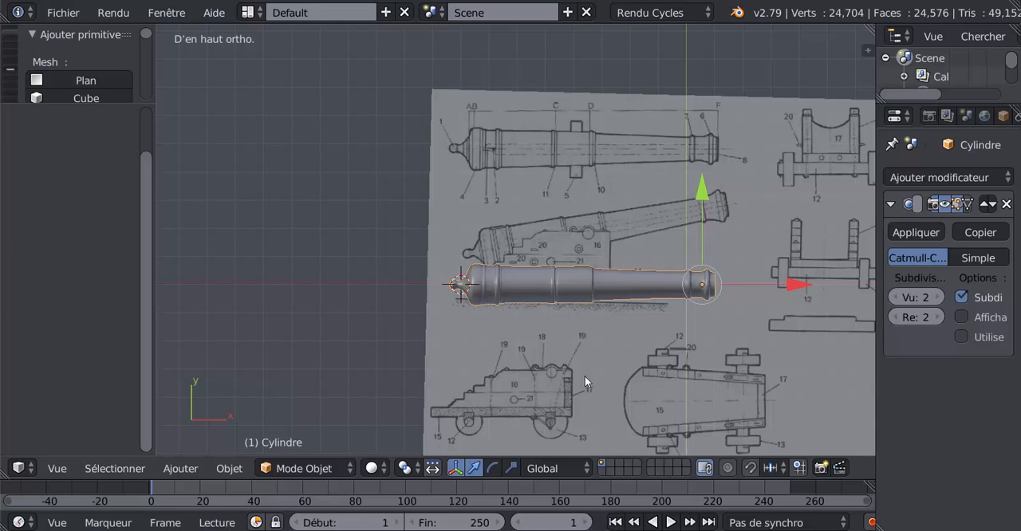
middle_click_drag(585, 376, 584, 355)
key("KP_1")
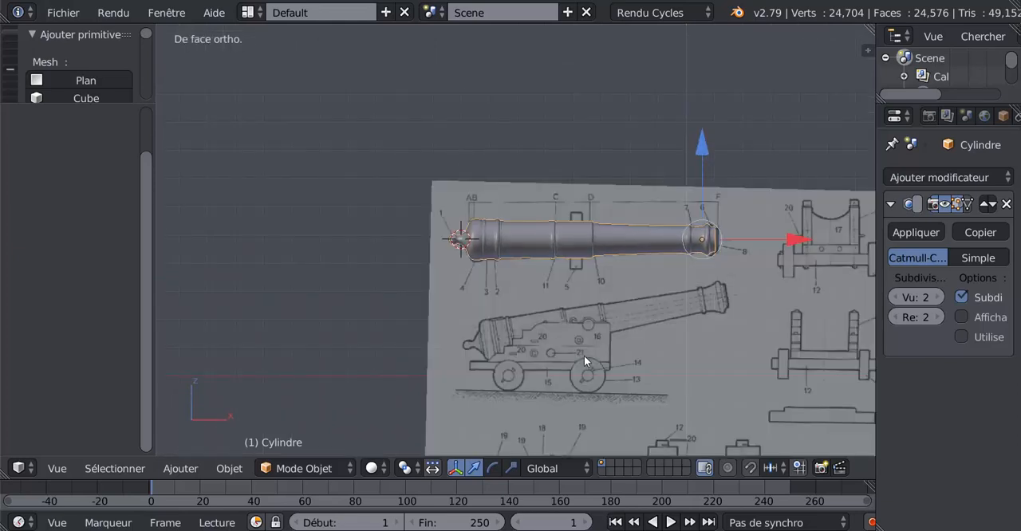
Step: Add two loop cuts to the barrel section between markers C and D, around the trunnion, with slide factors -0.703 and 0.673
key("Tab")
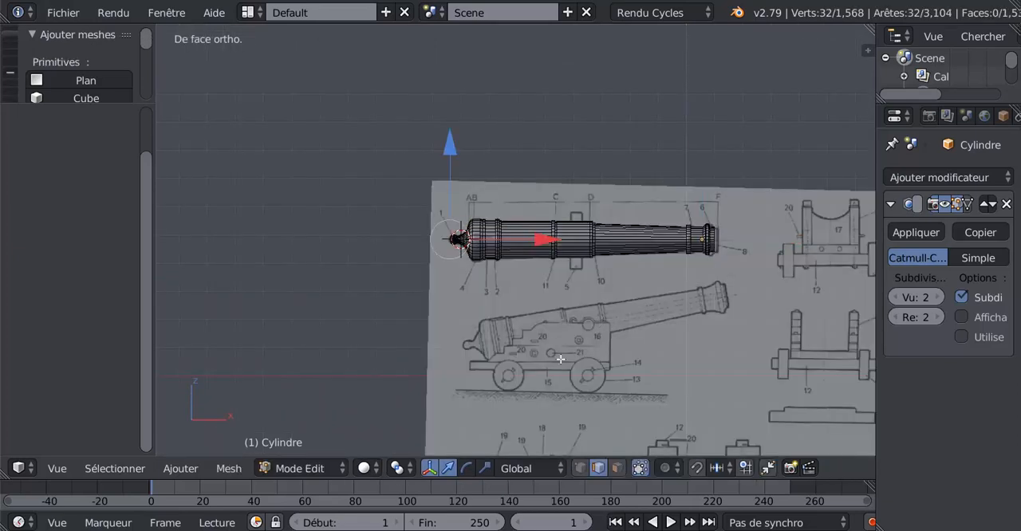
middle_click_drag(598, 317, 556, 322, "shift")
scroll(560, 354, "up", 5)
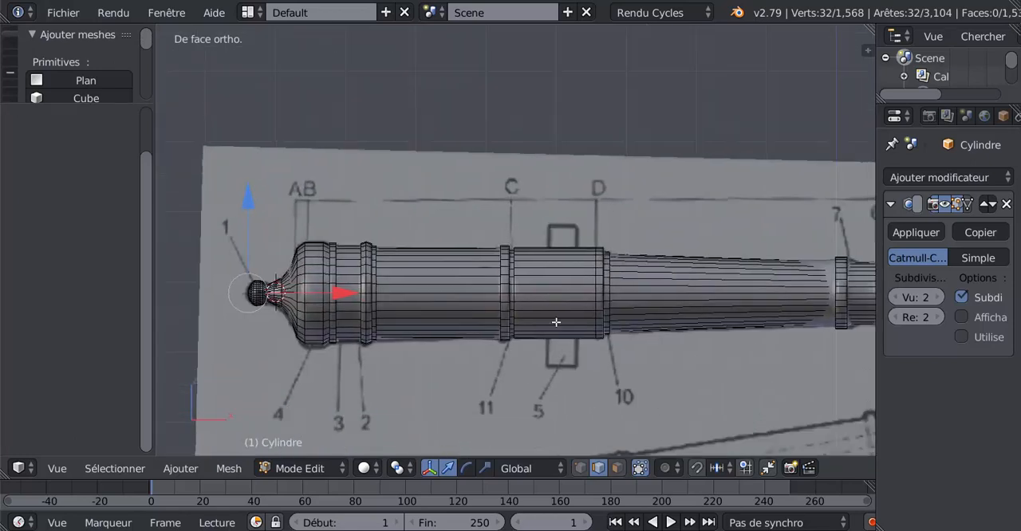
key("ctrl+r")
left_click(547, 283)
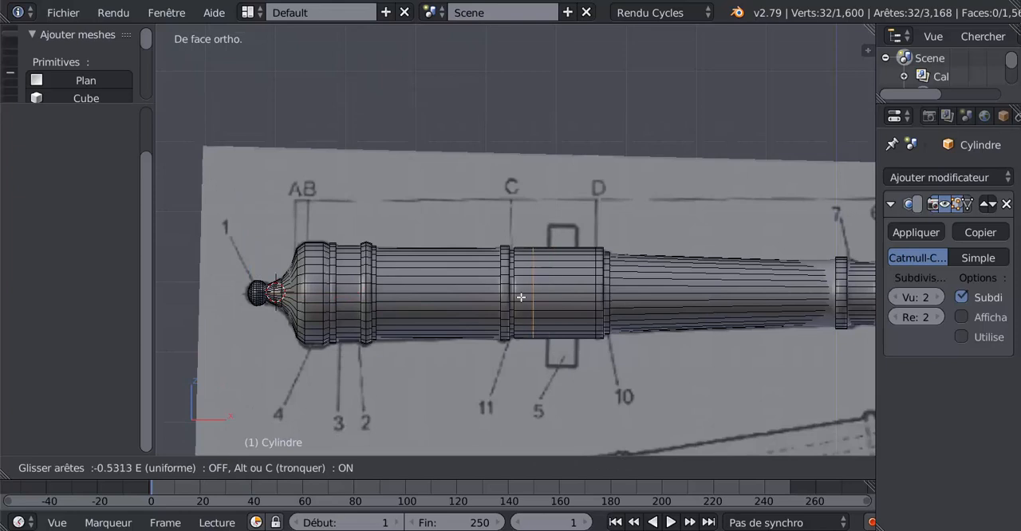
left_click(520, 302)
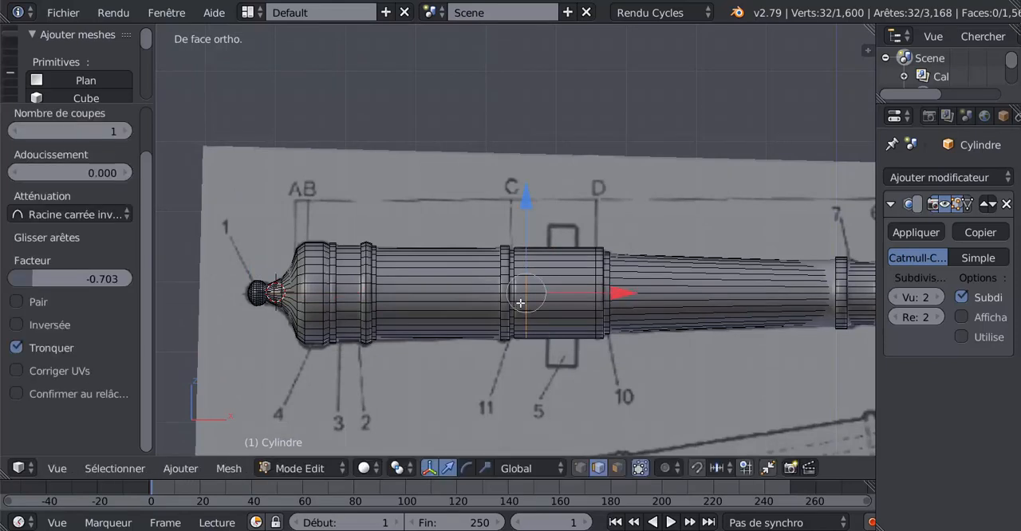
key("ctrl+r")
left_click(579, 257)
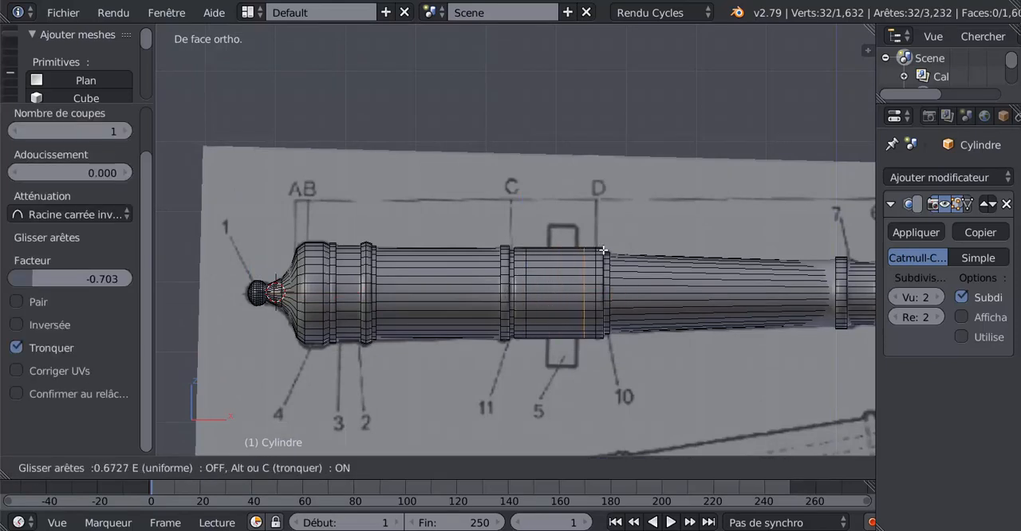
left_click(606, 250)
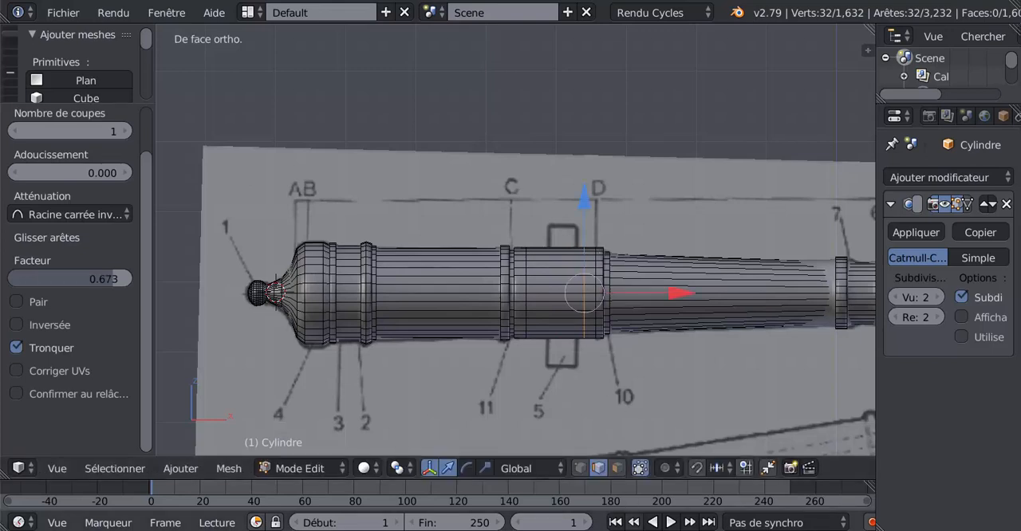
Step: In face selection mode, select the six stacked faces between the two new loops on the barrel's near side
left_click(617, 468)
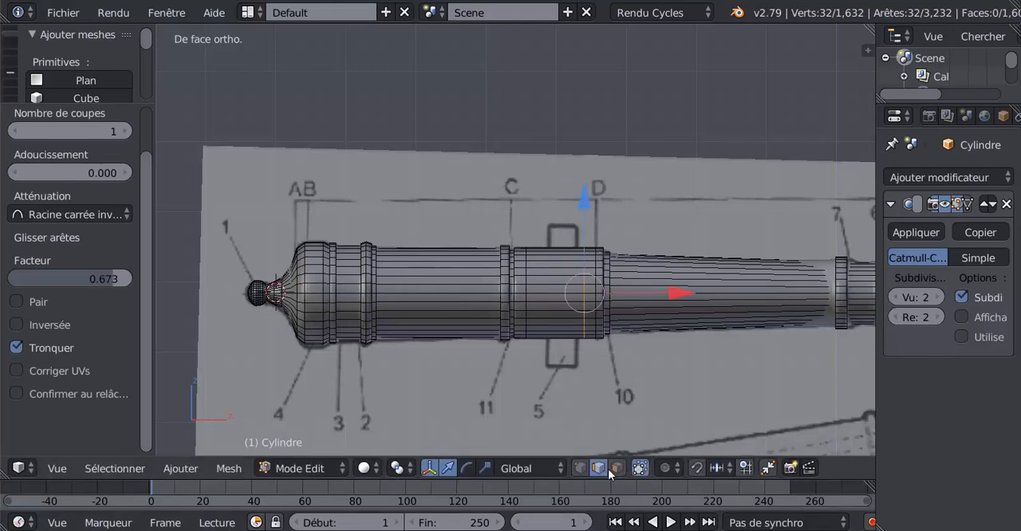
right_click(551, 279)
right_click(551, 288, "shift")
right_click(552, 297, "shift")
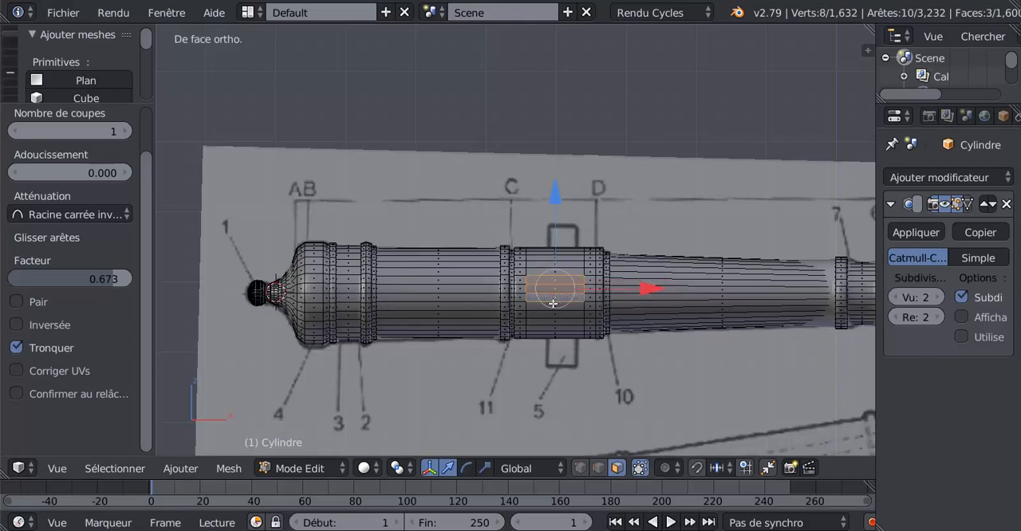
right_click(553, 306, "shift")
right_click(556, 315, "shift")
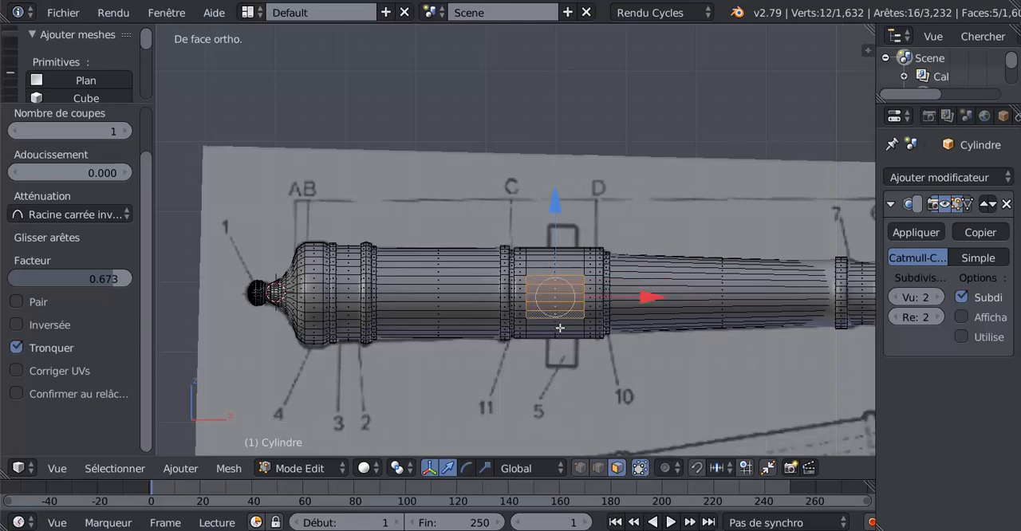
right_click(559, 322, "shift")
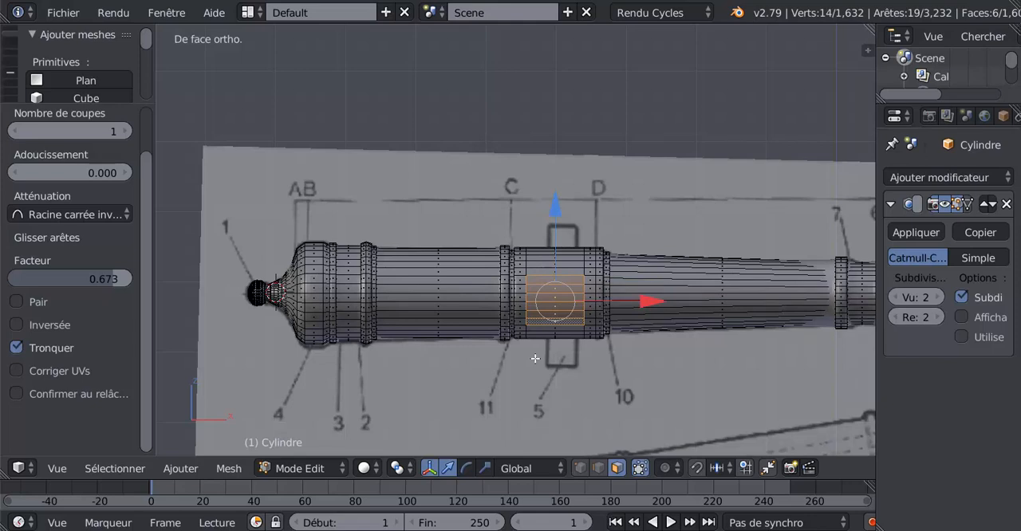
Step: Add the matching faces on the barrel's far side to the selection with Circle Select in wireframe, then restore solid shading
key("z")
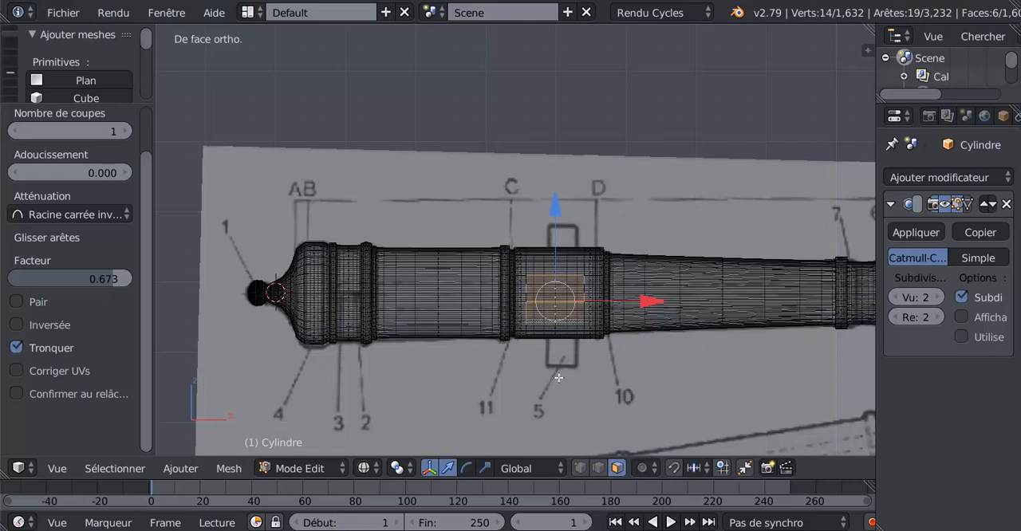
key("c")
left_click(555, 297)
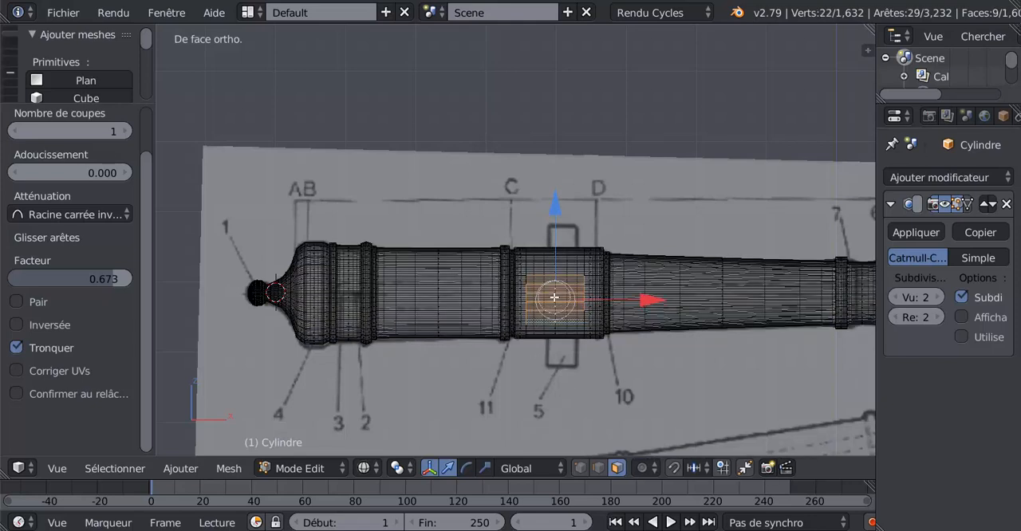
left_click_drag(555, 297, 561, 301)
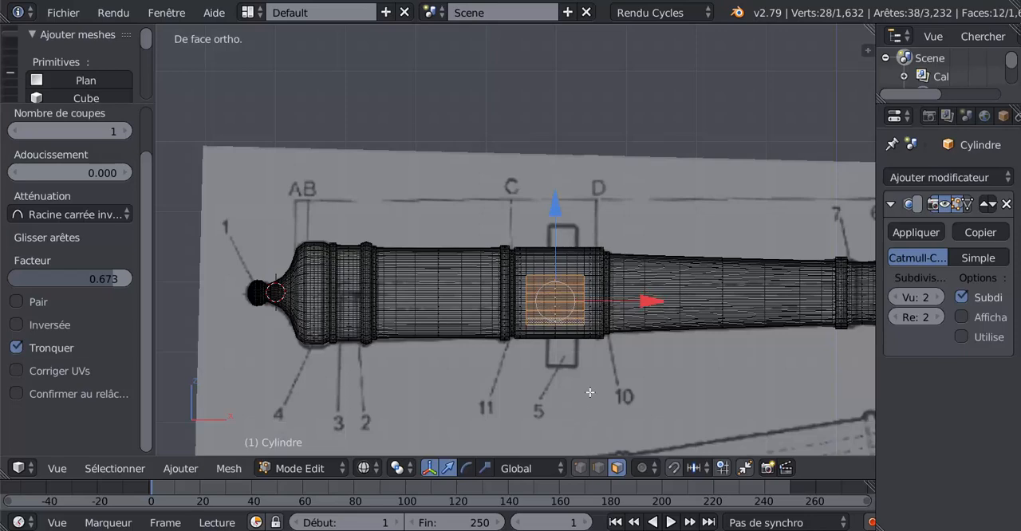
key("z")
mouse_move(620, 370)
middle_mouse_down()
mouse_move(433, 404)
mouse_move(420, 396)
mouse_move(653, 380)
mouse_move(499, 382)
mouse_move(619, 371)
middle_mouse_up()
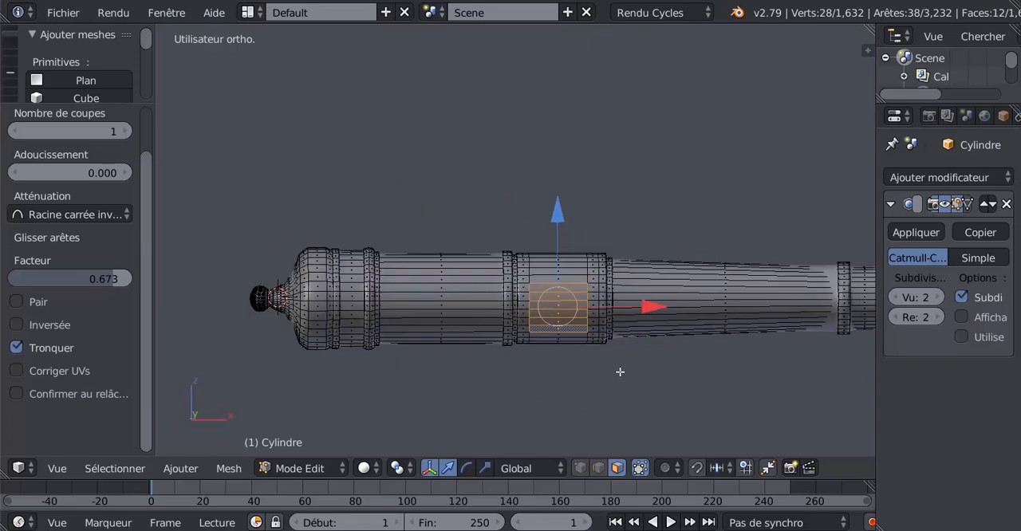
key("KP_1")
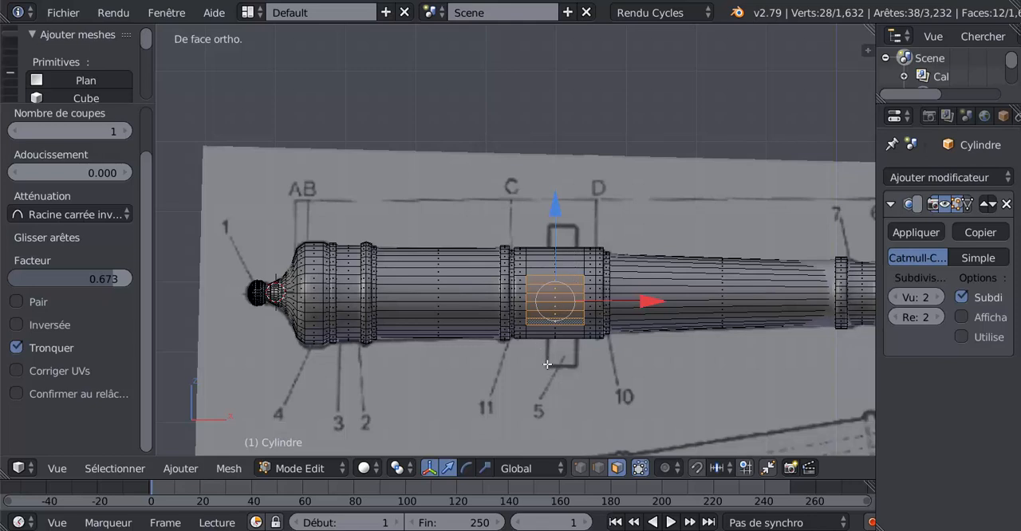
Step: In edge selection mode, move the two loops around the trunnion inward to the blueprint's trunnion edges, the muzzle-side one by -0.083 along X
scroll(547, 365, "up", 1)
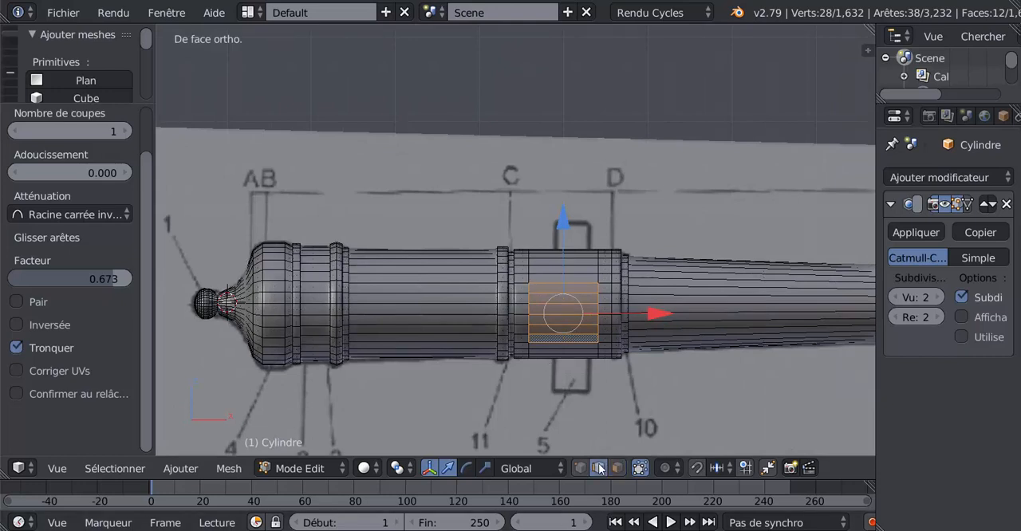
key("2")
left_click(529, 269, "alt")
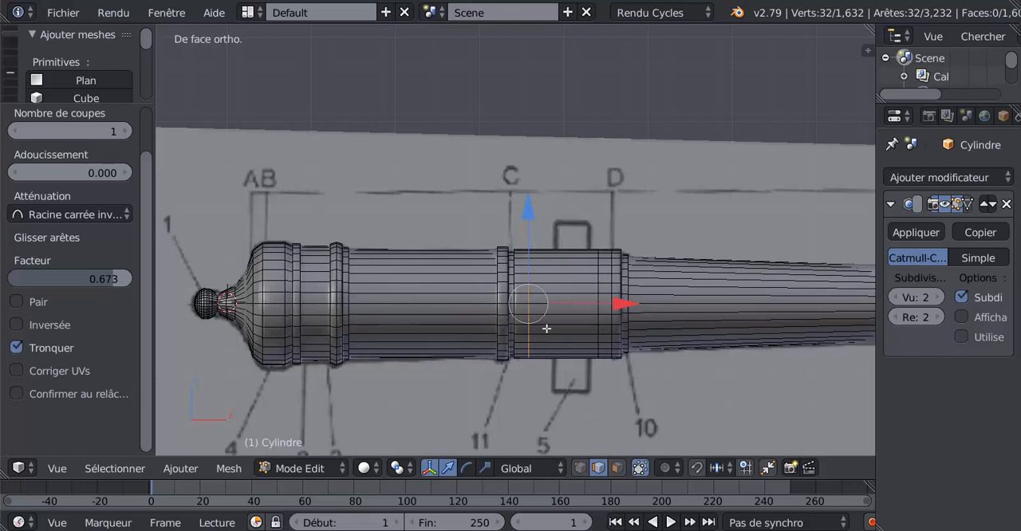
left_click_drag(623, 304, 678, 317)
right_click(597, 295, "alt")
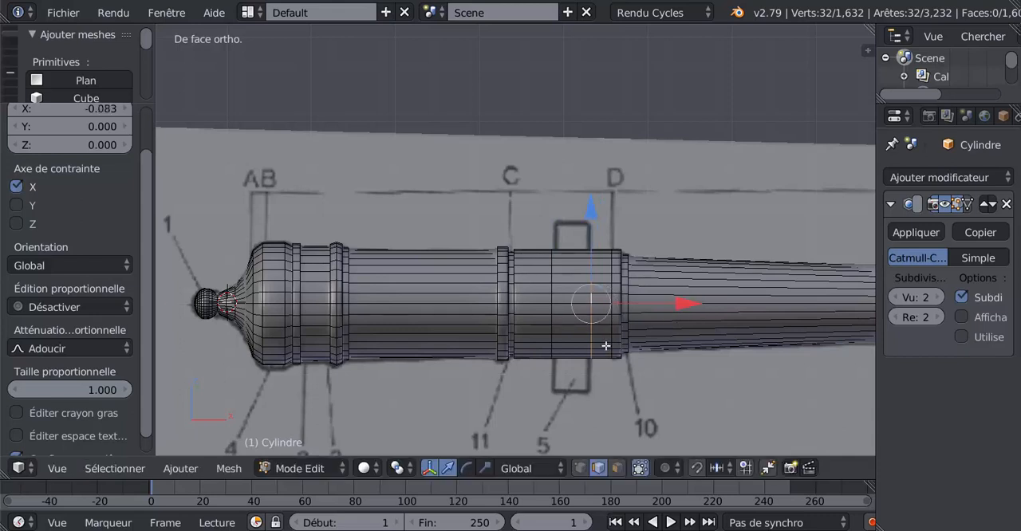
Step: In face selection mode, select the three stacked faces between the two trunnion loops on the barrel's near side
left_click(617, 467)
right_click(572, 291)
right_click(573, 303, "shift")
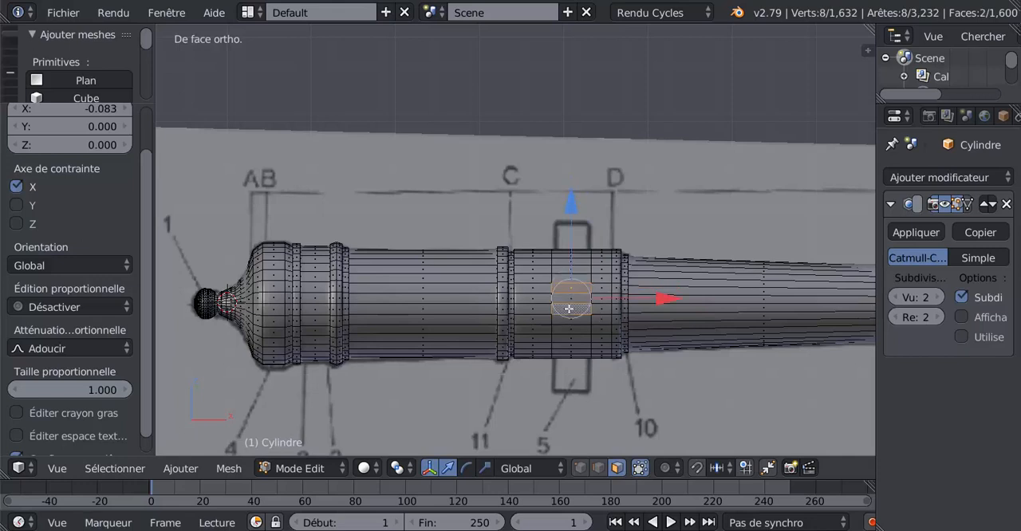
right_click(573, 298, "shift")
right_click(573, 314, "shift")
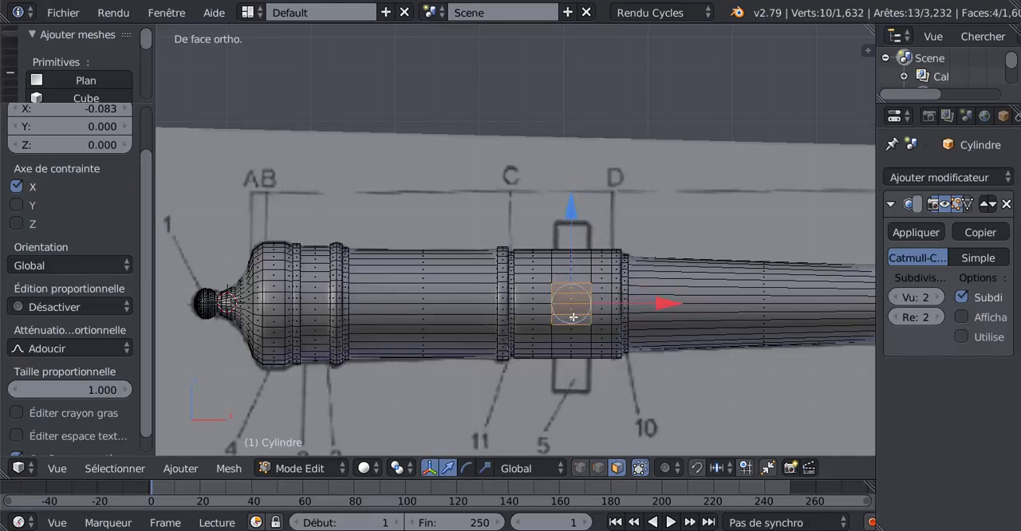
right_click(568, 319, "shift")
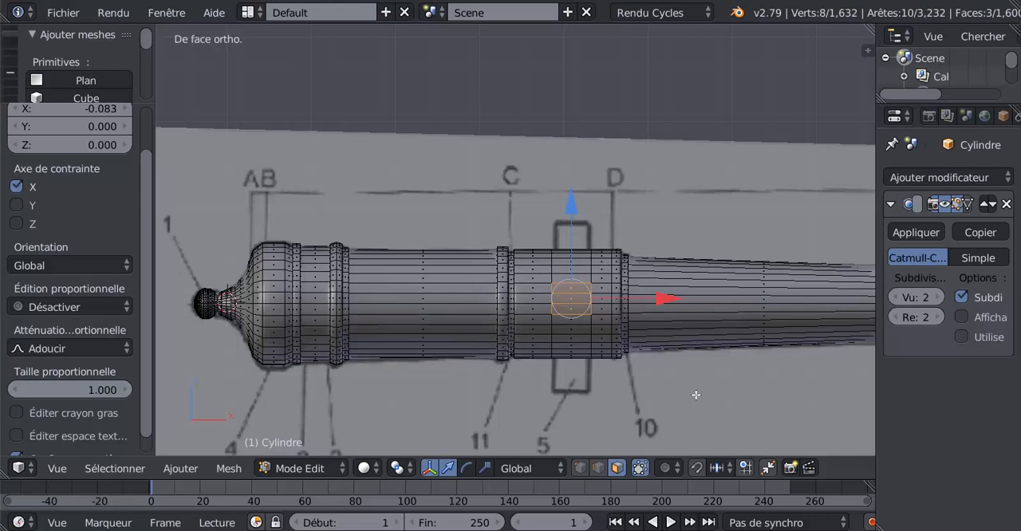
Step: Add the three matching far-side faces to the selection with Circle Select in wireframe, then restore solid shading
key("z")
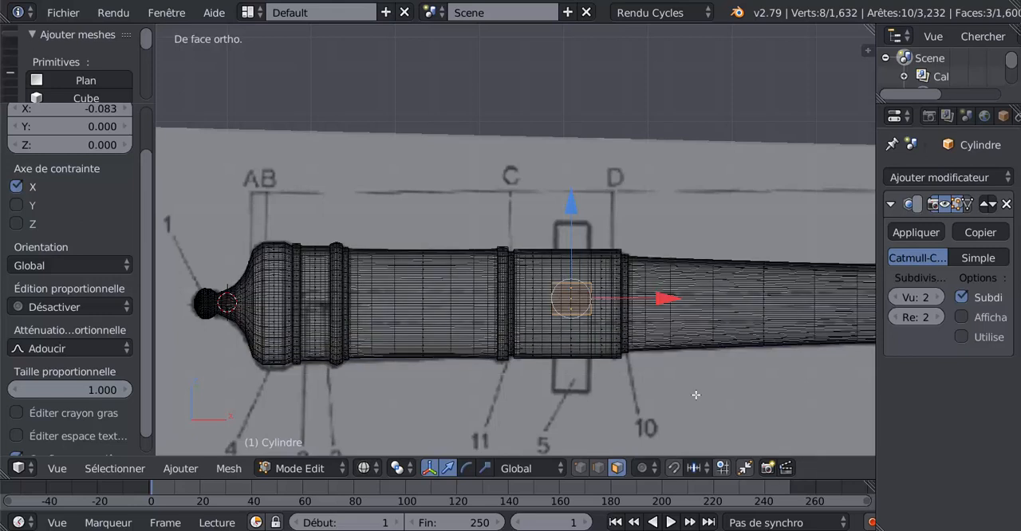
key("c")
left_click(572, 301)
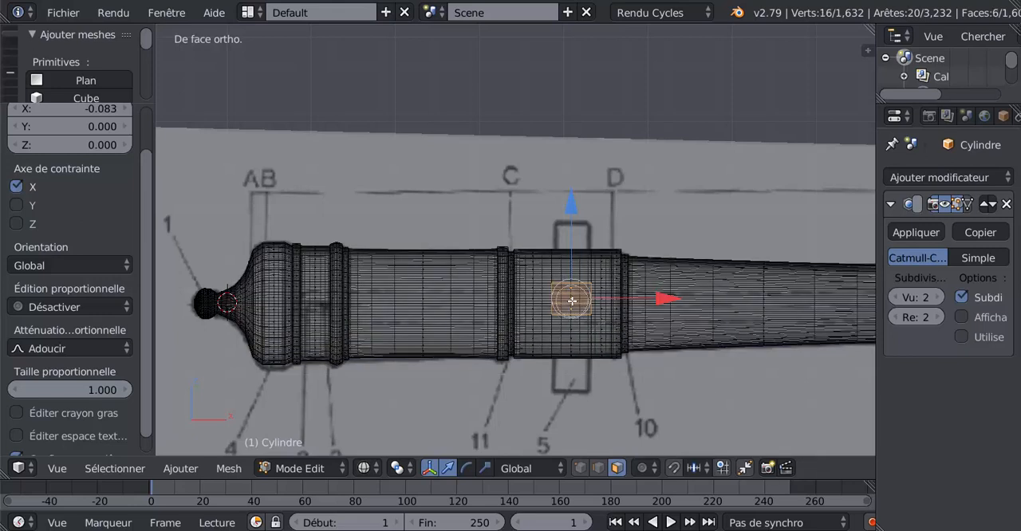
right_click(572, 300)
key("z")
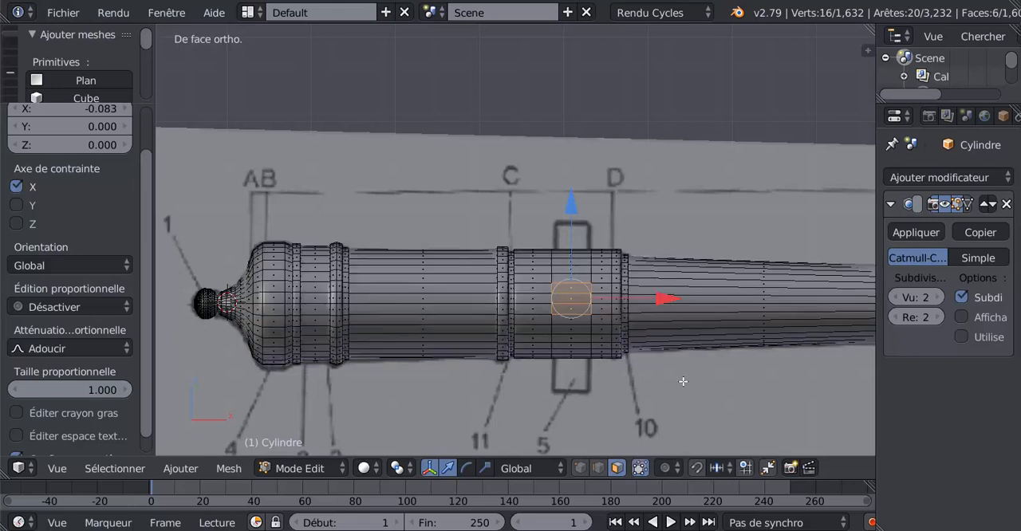
Step: Spread the two trunnion edge loops along X, moving the muzzle-side loop by 0.070 and 0.035 and the breech-side loop by -0.110
scroll(682, 382, "up", 2)
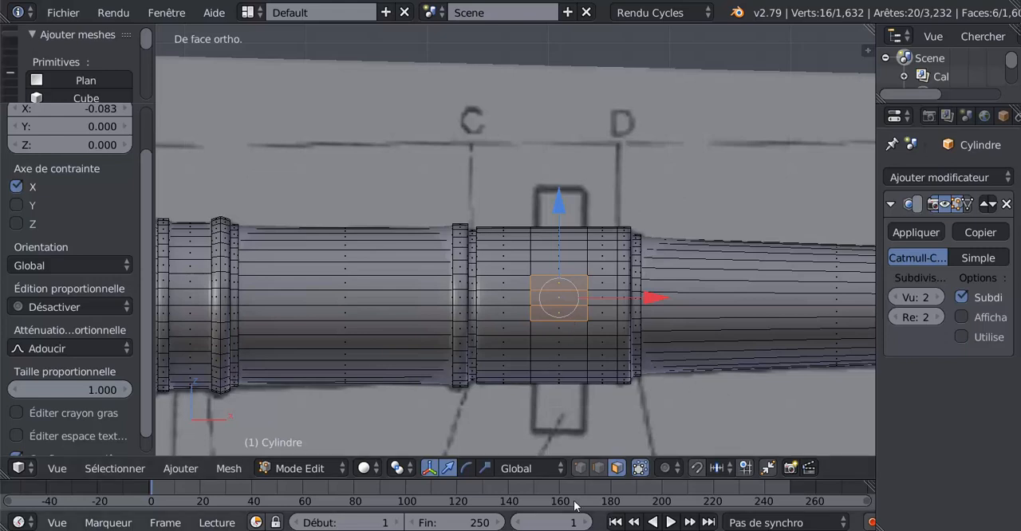
scroll(593, 358, "up", 1)
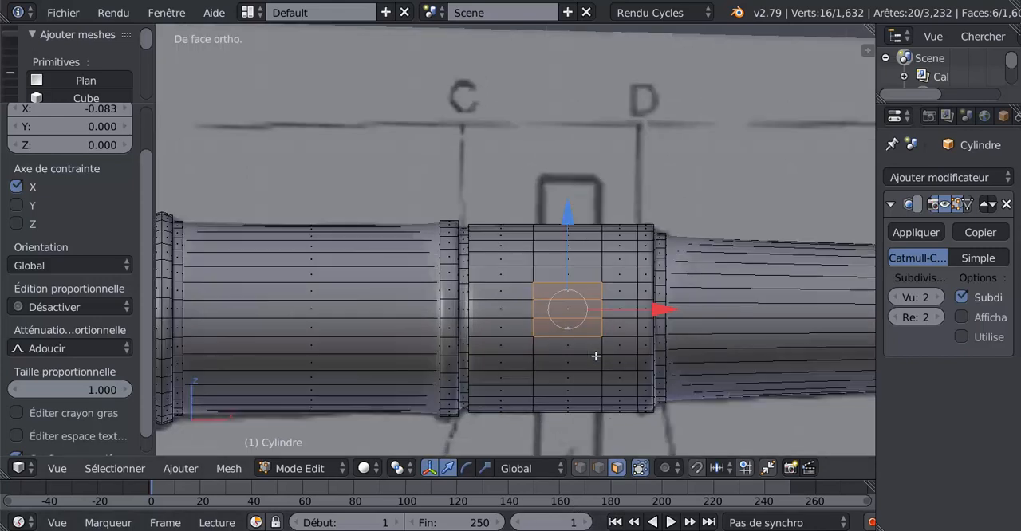
left_click(598, 468)
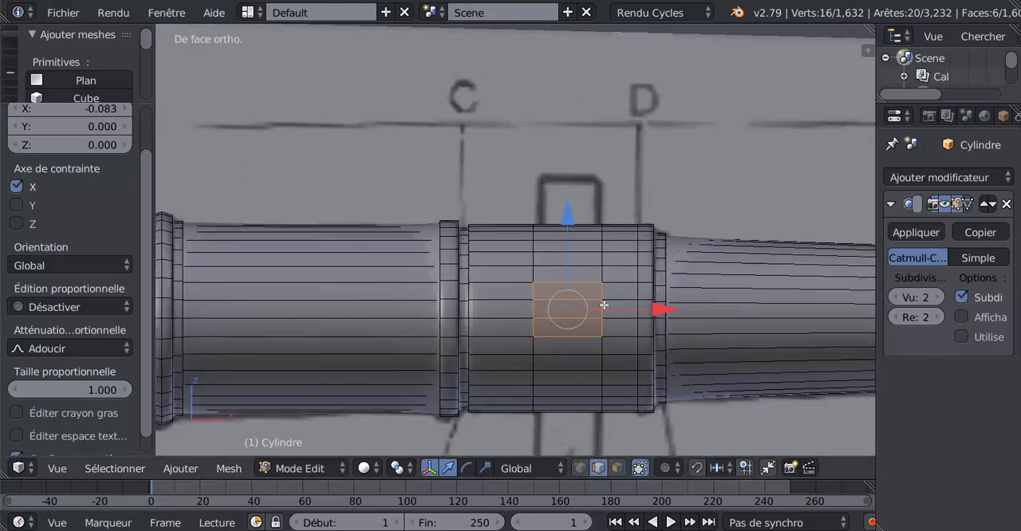
right_click(601, 255, "alt")
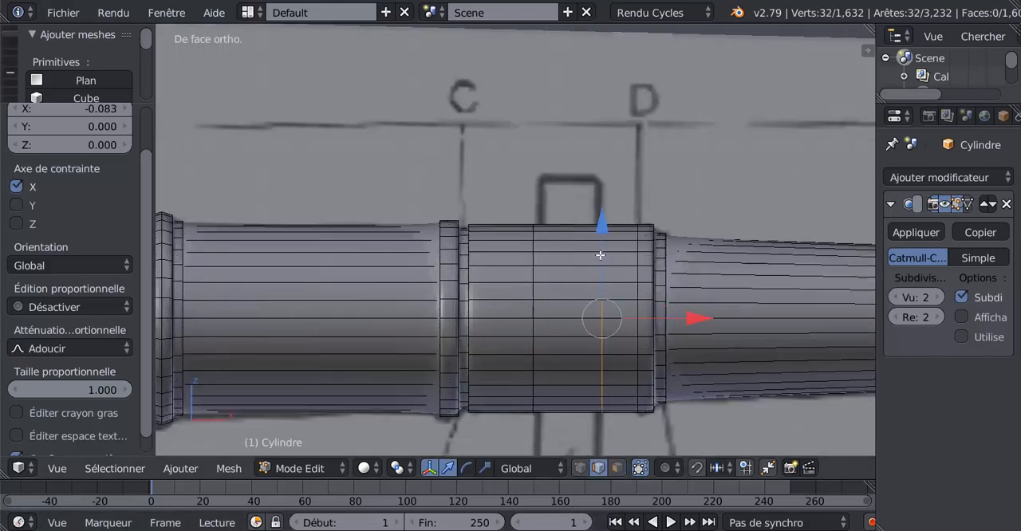
left_click_drag(696, 322, 705, 321)
right_click(533, 289, "alt")
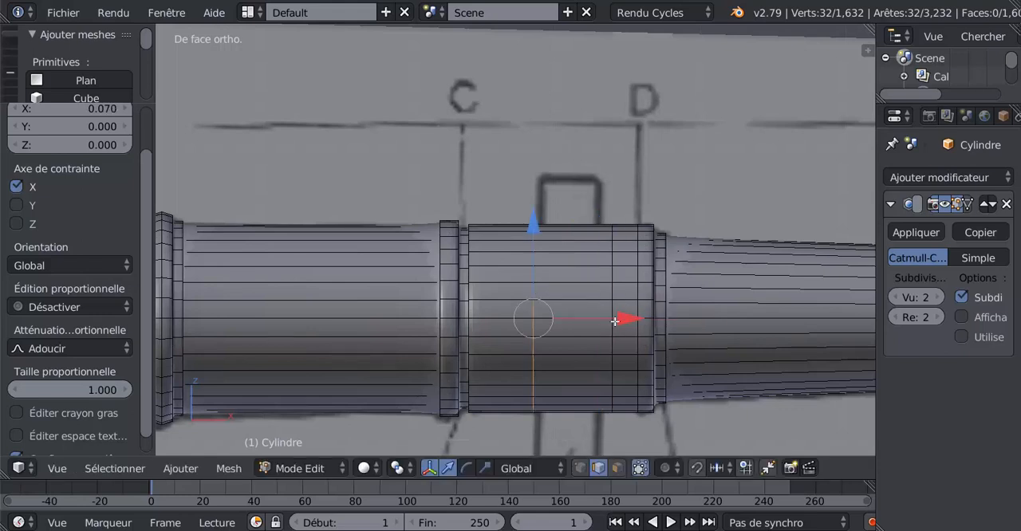
left_click_drag(615, 320, 597, 331)
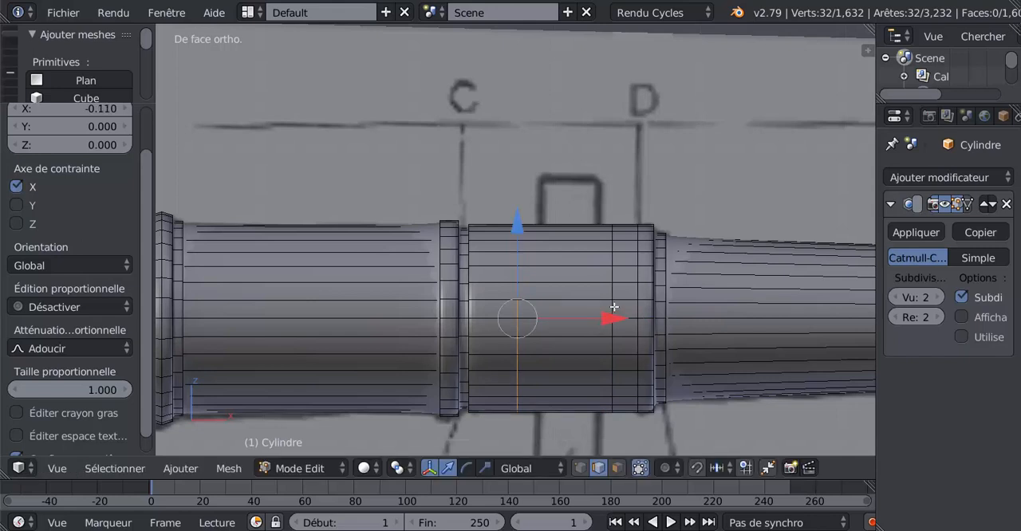
right_click(615, 307)
right_click(614, 311, "alt")
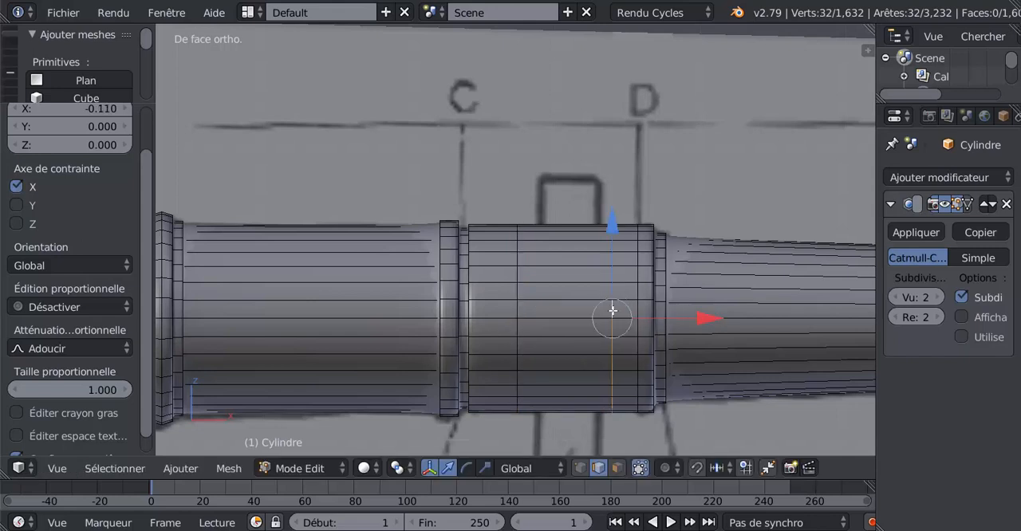
left_click_drag(706, 318, 705, 322)
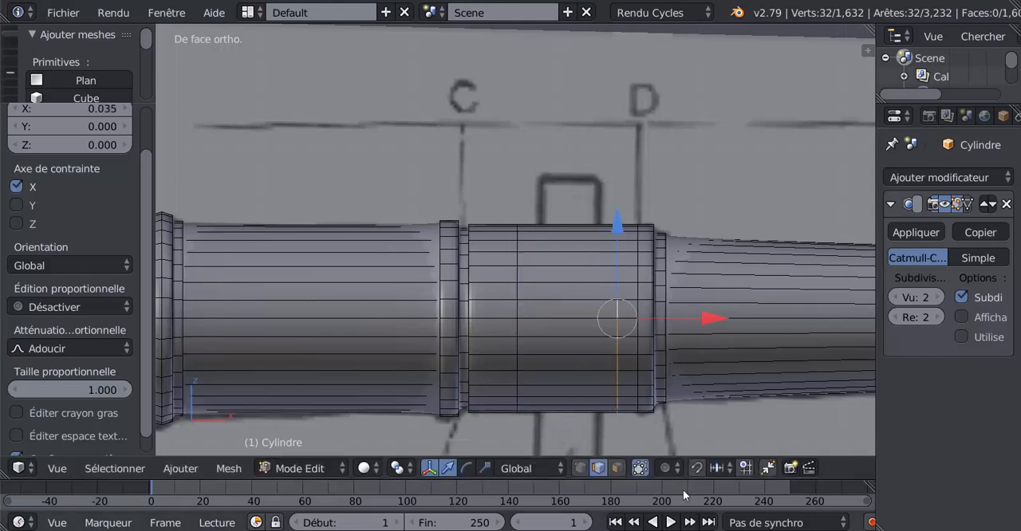
Step: In face selection mode, select five stacked faces between the widened trunnion loops on the barrel's near side
left_click(619, 468)
right_click(568, 297)
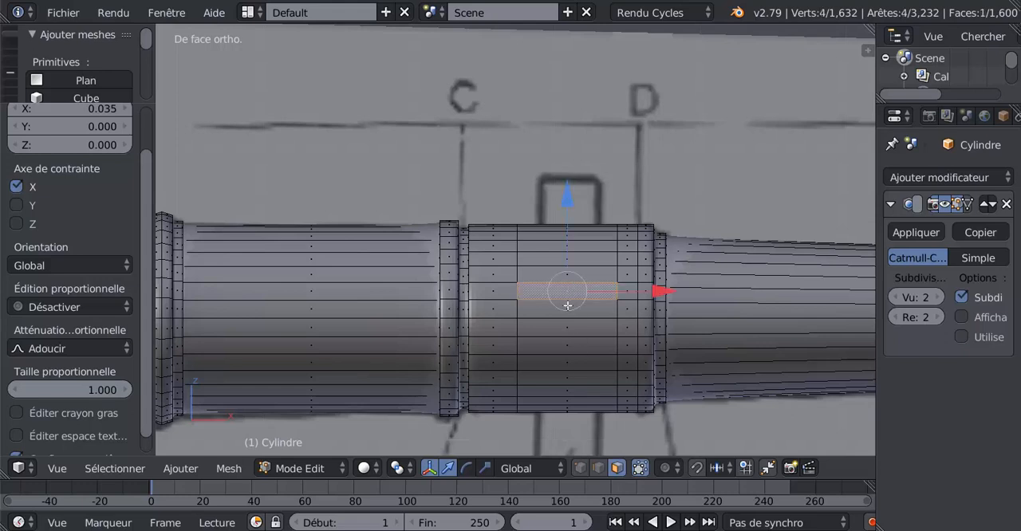
right_click(568, 311, "shift")
right_click(568, 328, "shift")
right_click(568, 343, "shift")
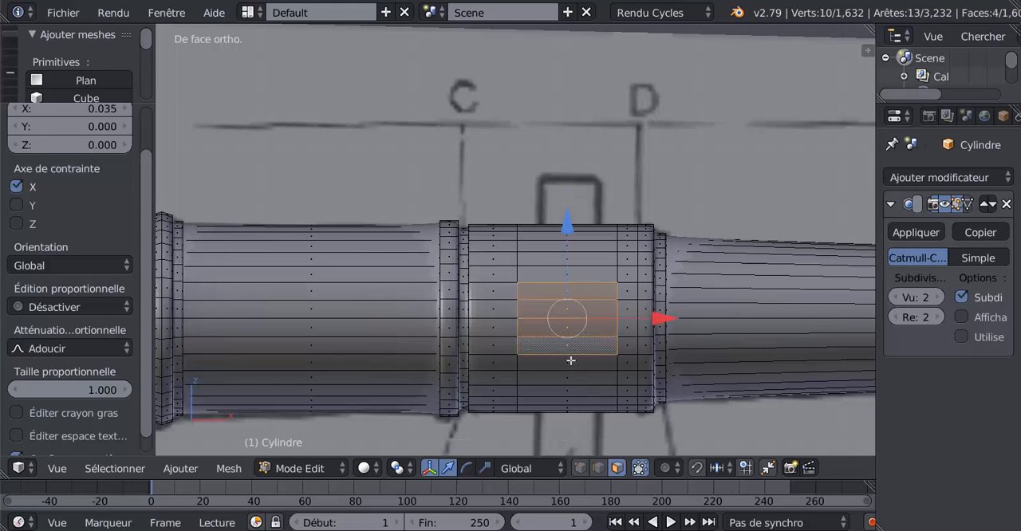
right_click(567, 361, "shift")
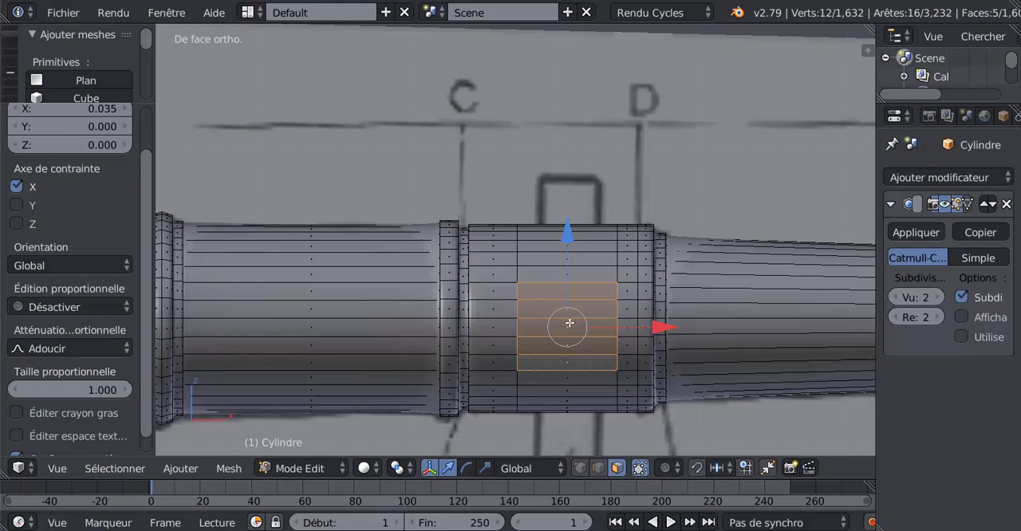
Step: Add the five matching faces on the barrel's far side to the selection in wireframe, then return to solid shading
key("z")
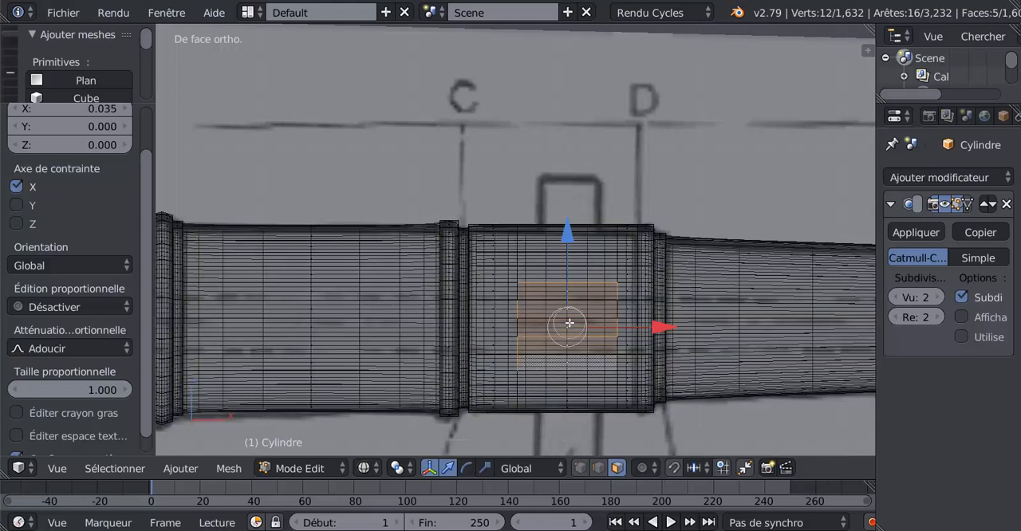
mouse_move(567, 314)
left_mouse_down()
mouse_move(567, 341)
mouse_move(567, 331)
left_mouse_up()
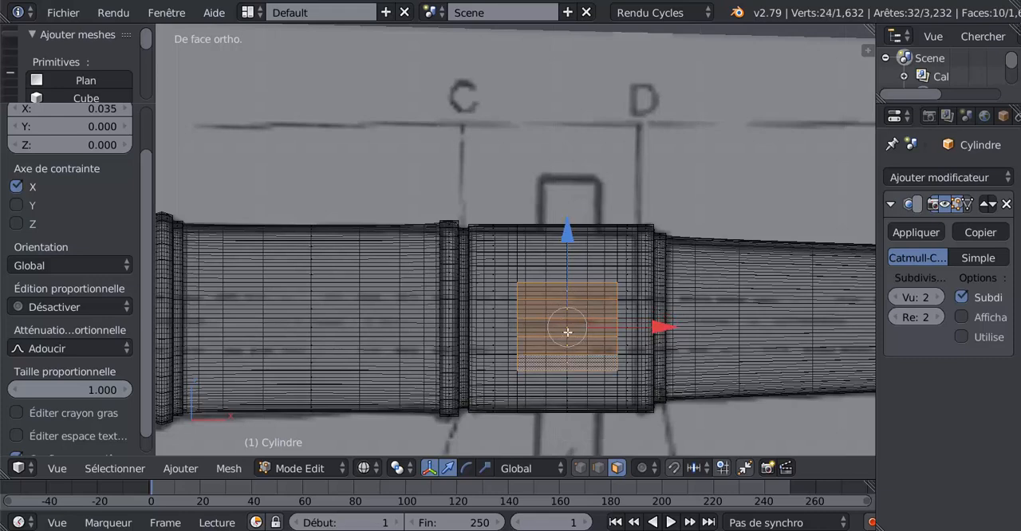
key("z")
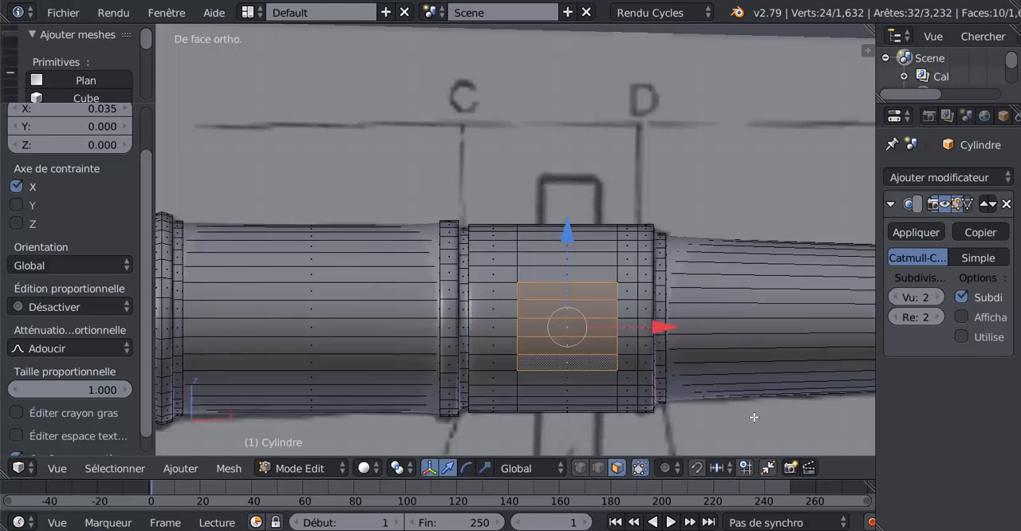
Step: Set the pivot point to individual origins and inset the selected side faces twice, with thicknesses of 0.1637 and 0.1132
left_click(397, 469)
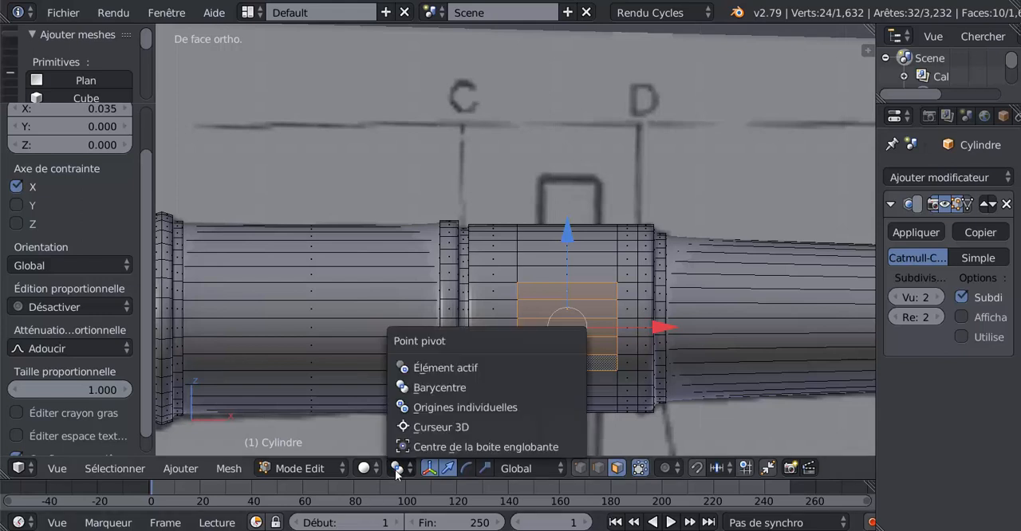
left_click(440, 407)
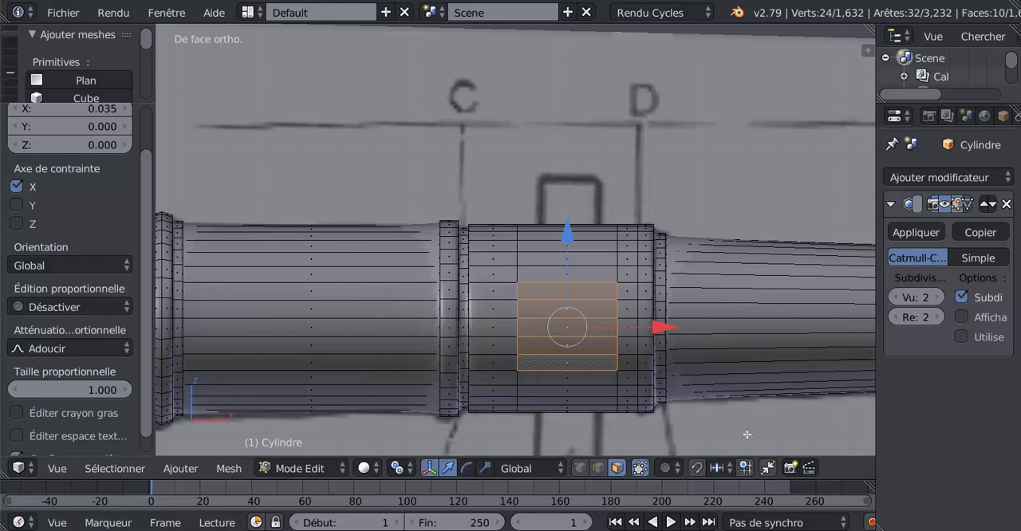
key("i")
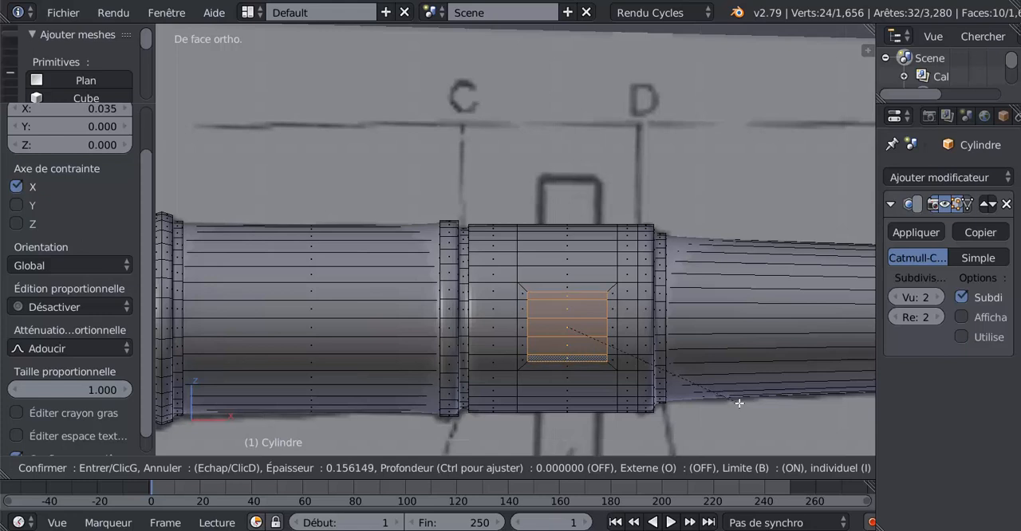
left_click(739, 402)
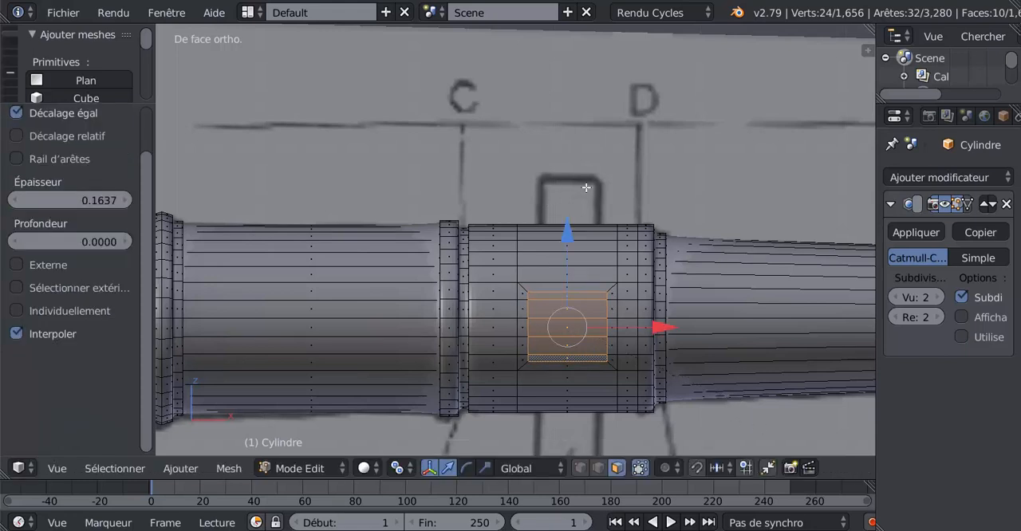
key("i")
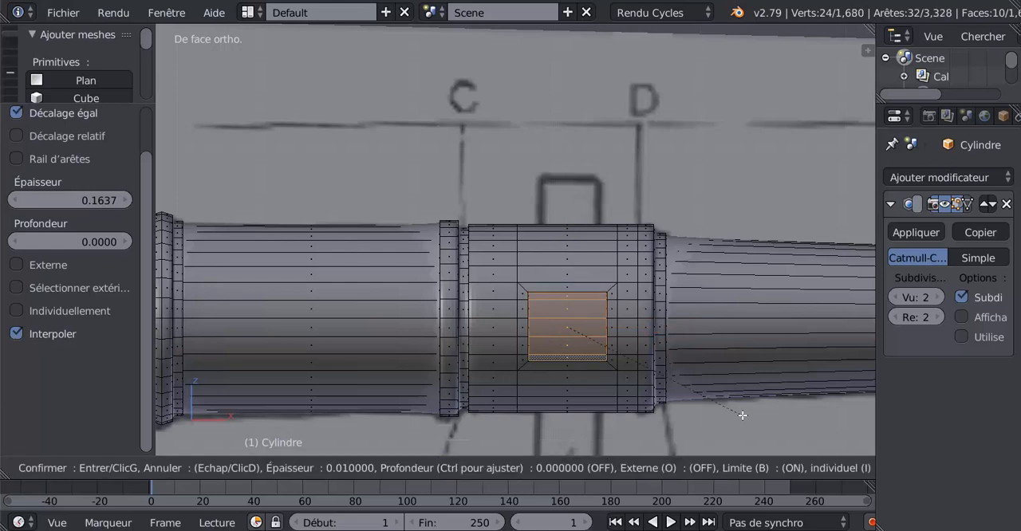
left_click(734, 404)
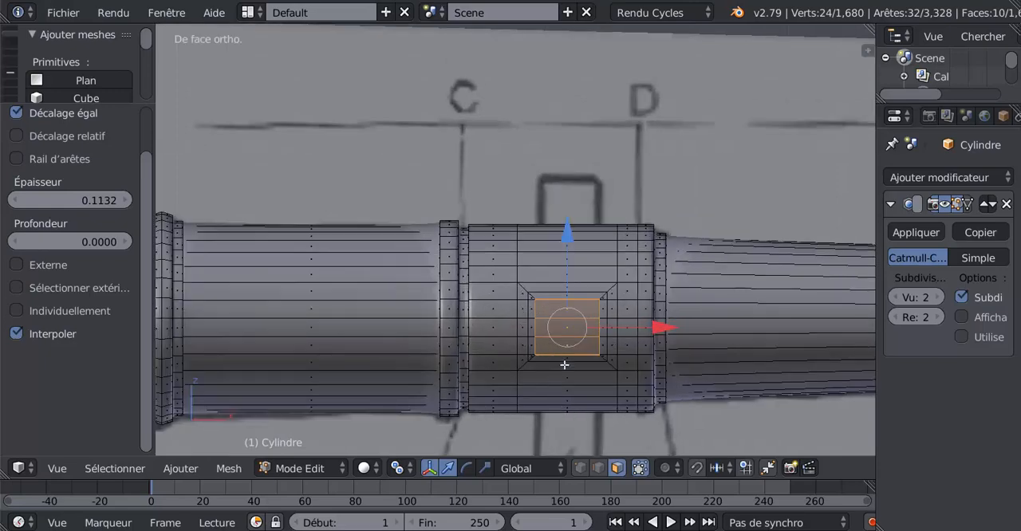
Step: Round the inset side faces on both sides of the barrel with LoopTools Circle and scale the circles by 0.771
scroll(697, 299, "down", 3)
middle_click_drag(682, 328, 620, 334)
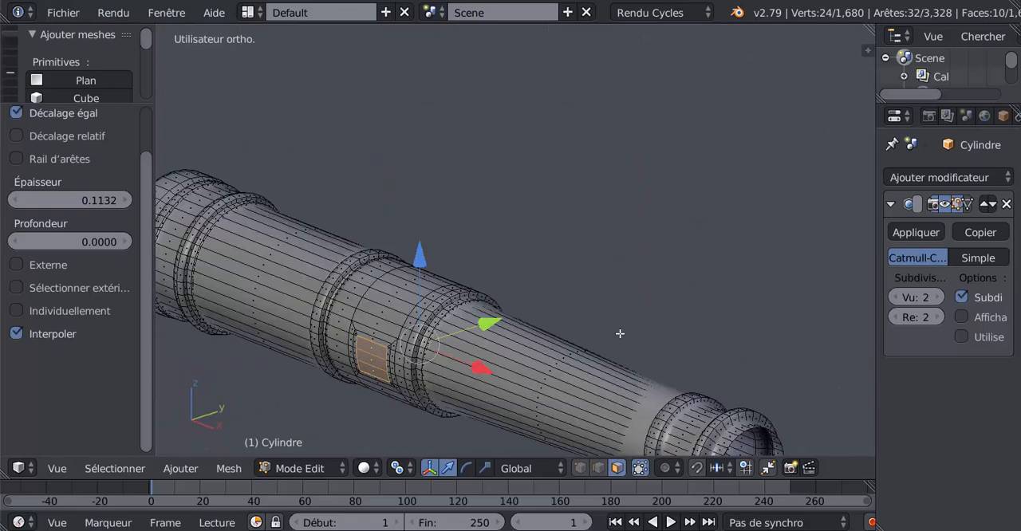
key("KP_1")
scroll(618, 337, "up", 4)
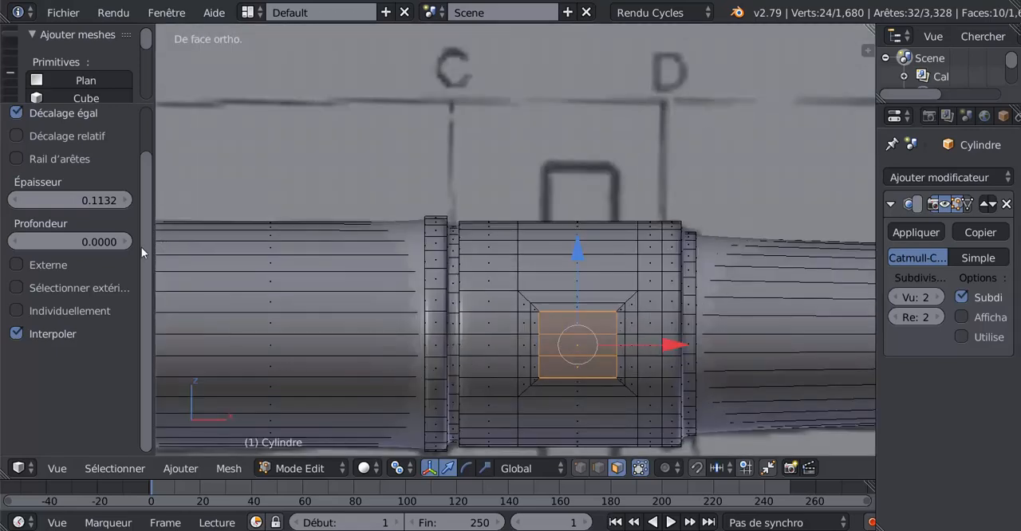
scroll(141, 254, "up", 1)
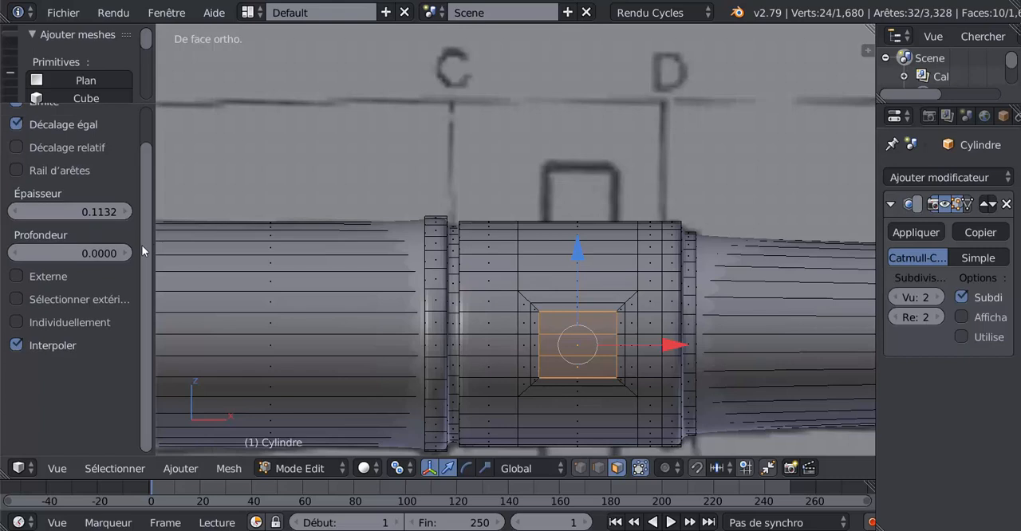
scroll(141, 251, "up", 4)
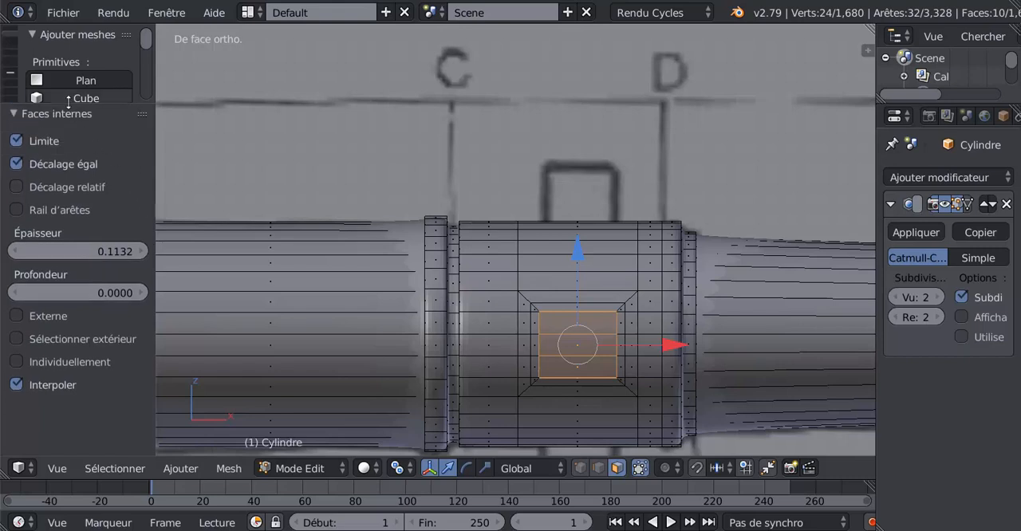
left_click_drag(68, 97, 96, 281)
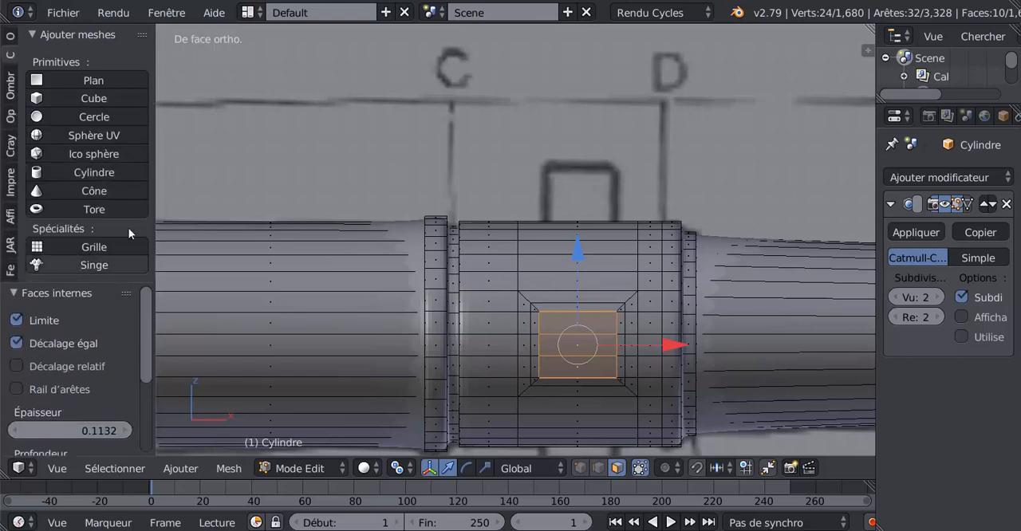
left_click(10, 34)
left_click_drag(144, 72, 142, 273)
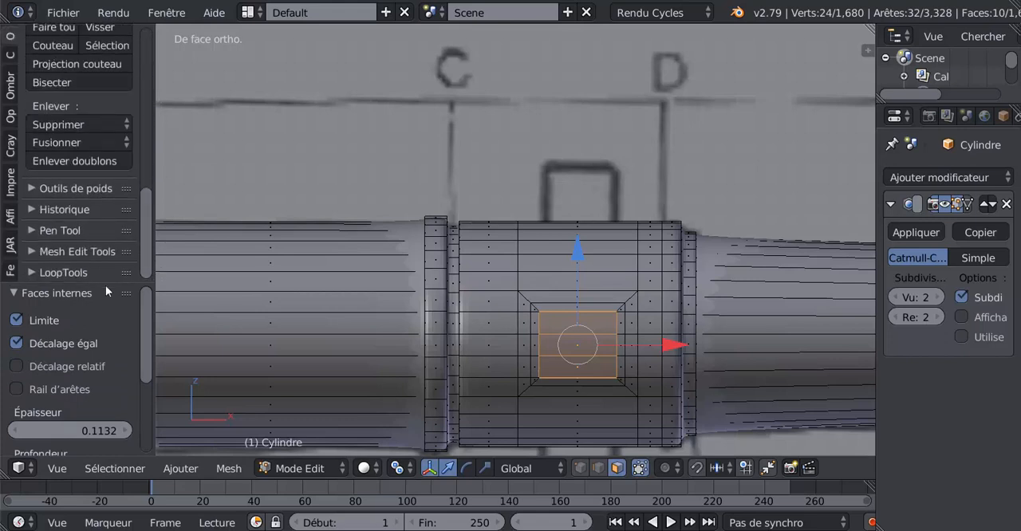
left_click(71, 272)
left_click_drag(148, 191, 149, 263)
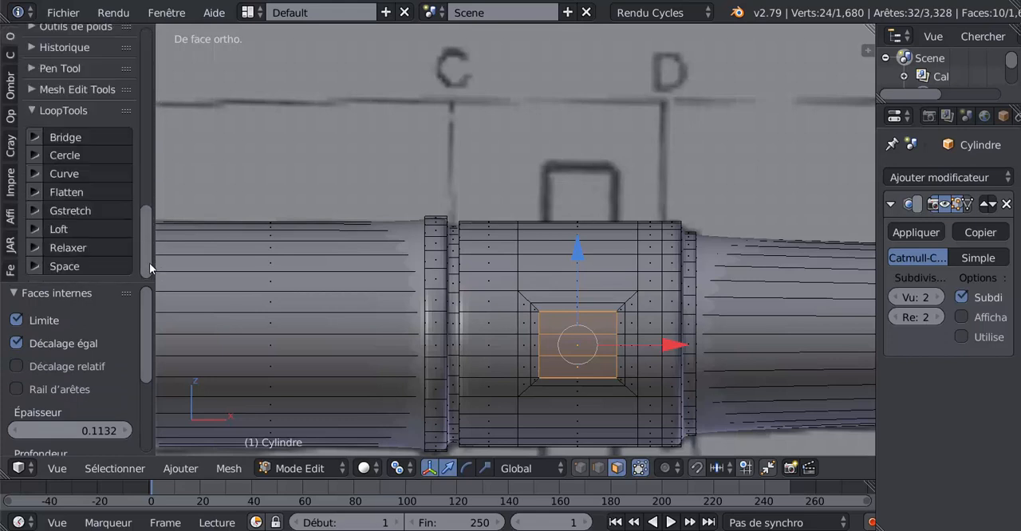
left_click(64, 155)
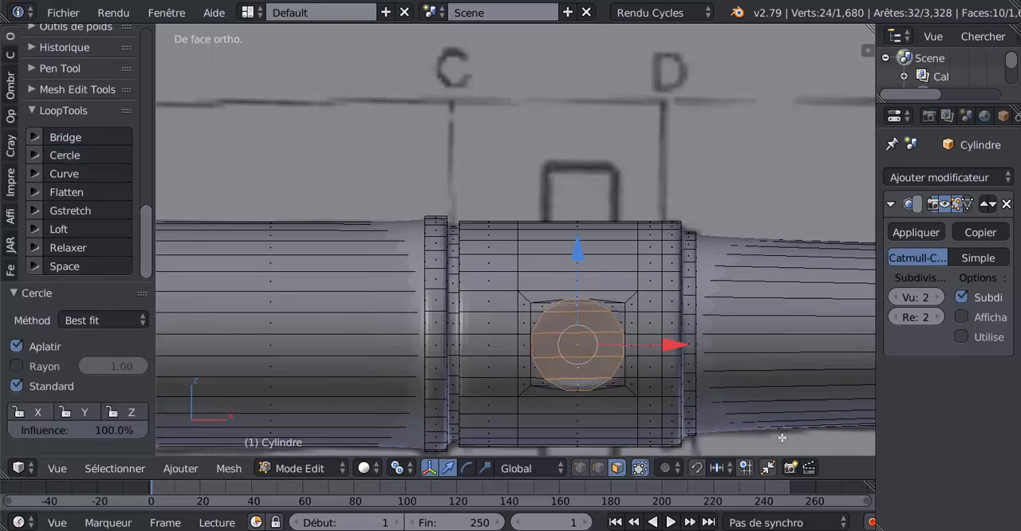
key("s")
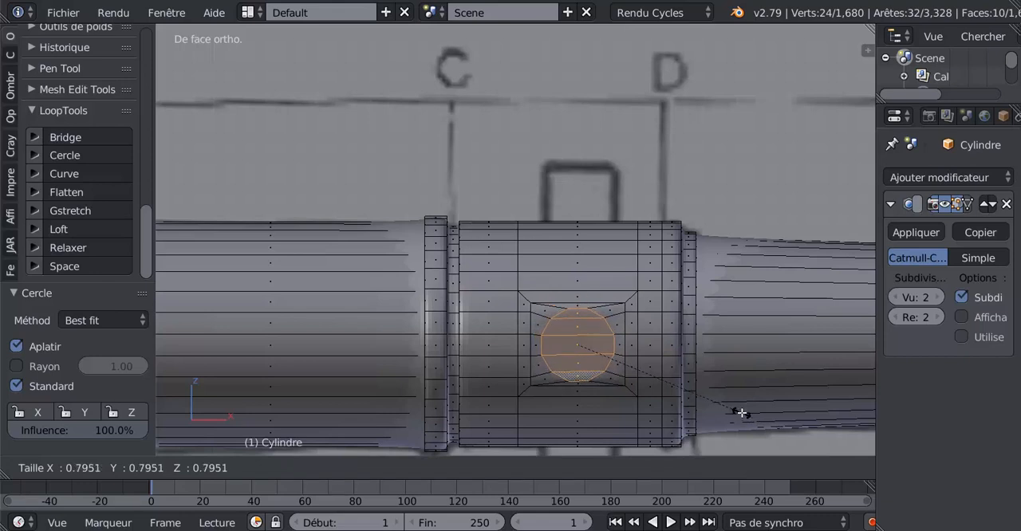
left_click(737, 411)
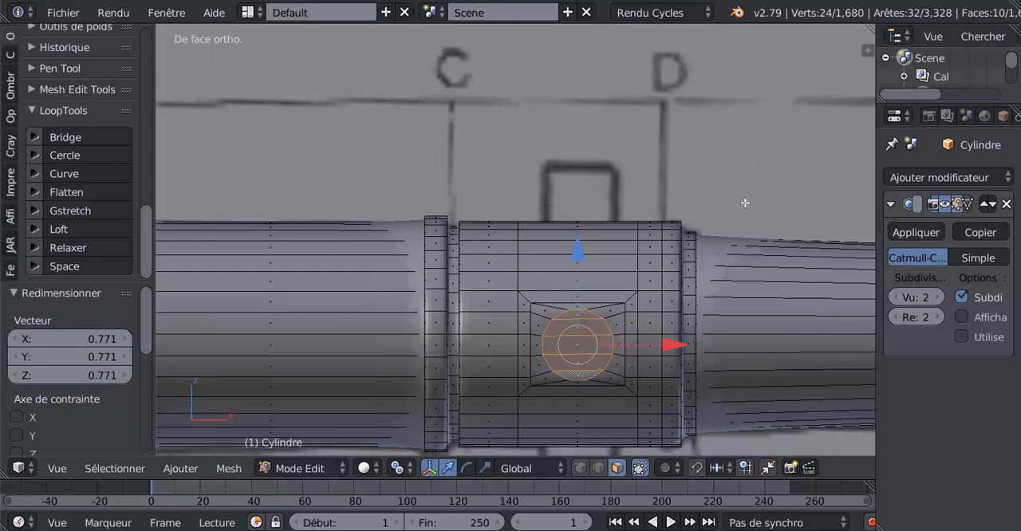
Step: Set the pivot point to Barycentre (median point), extrude the two circular side faces and scale them along Y by 1.927
key("KP_7")
scroll(745, 203, "down", 5)
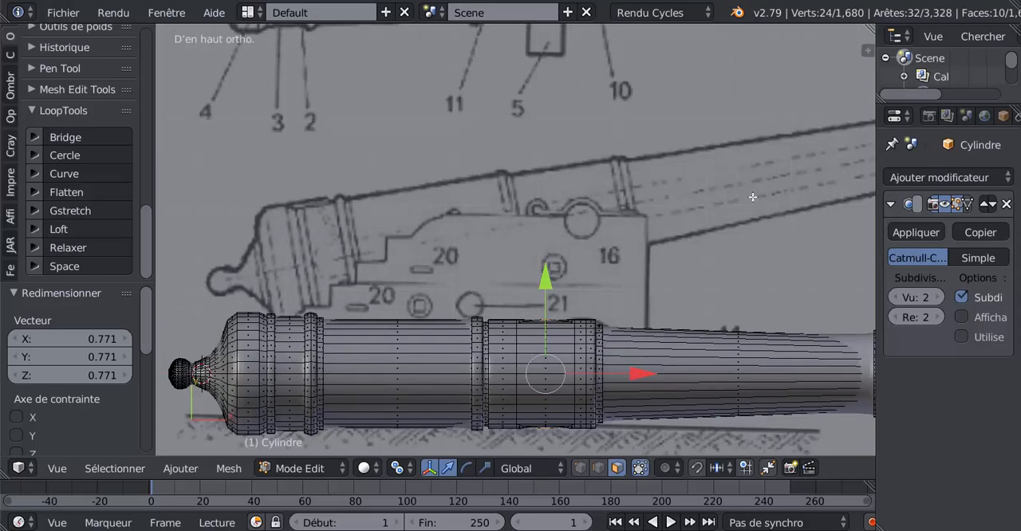
middle_click_drag(659, 385, 657, 297, "shift")
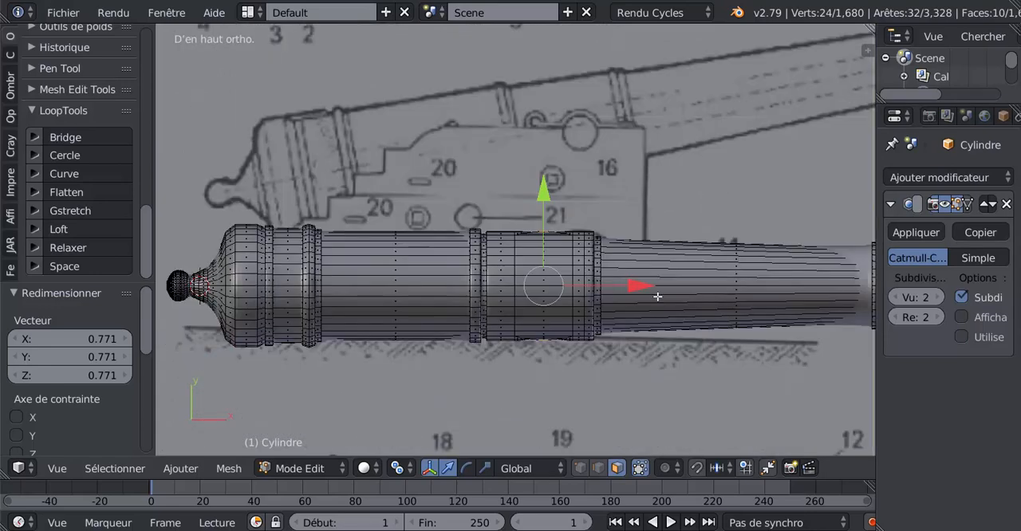
left_click(485, 469)
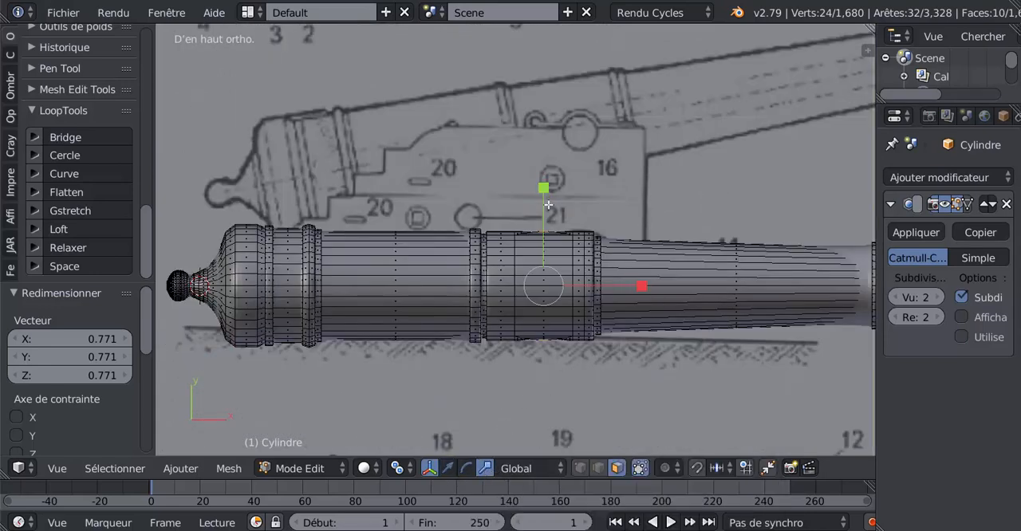
left_click(397, 469)
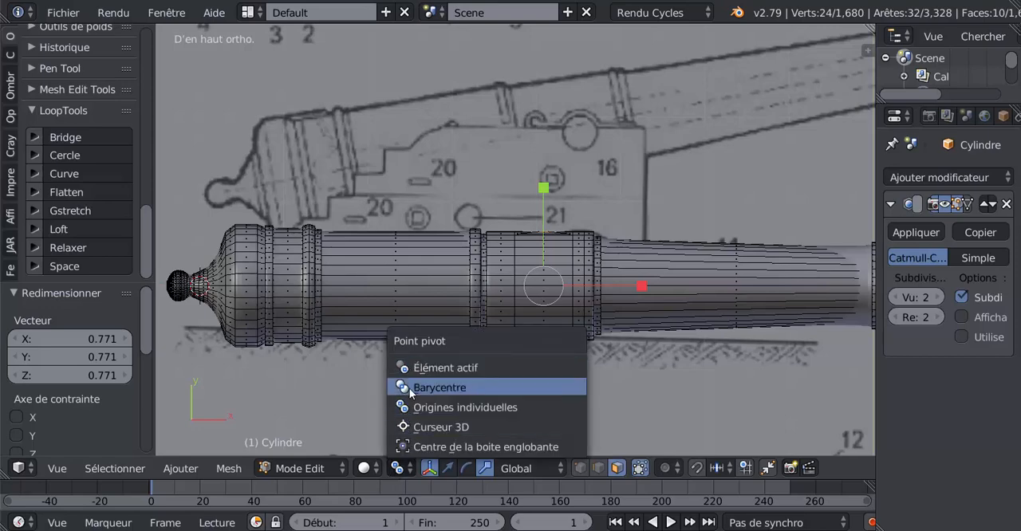
left_click(481, 388)
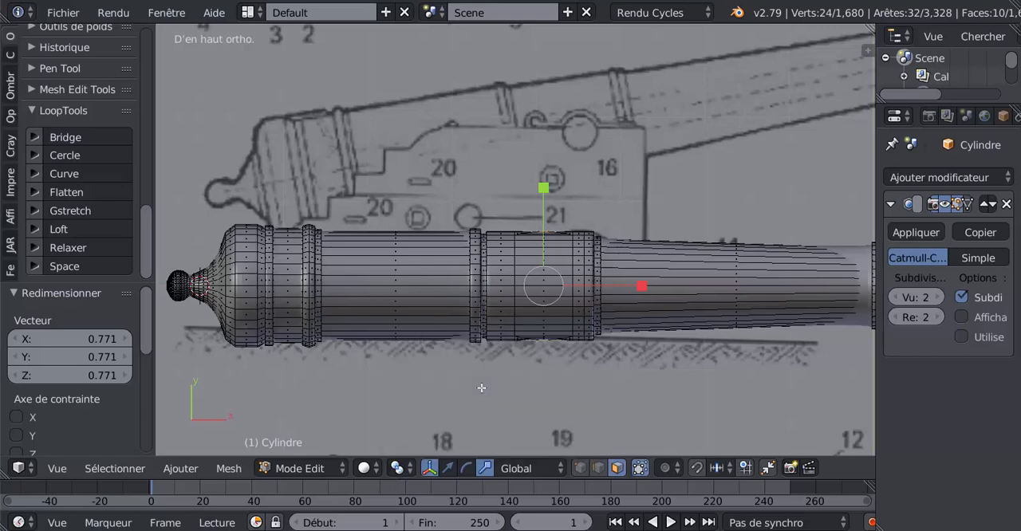
key("e")
left_click(481, 388)
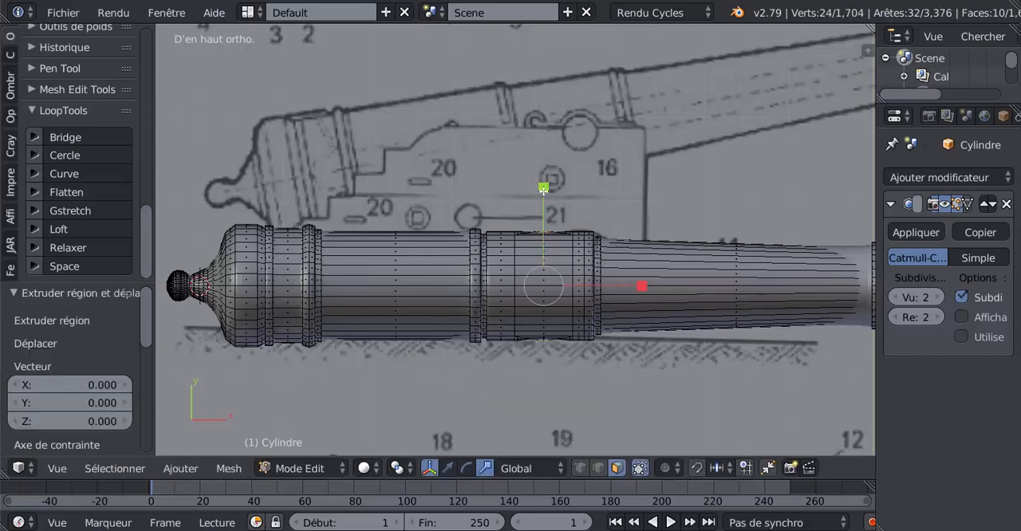
left_click_drag(543, 189, 547, 104)
Step: Shorten both trunnions by scaling their end faces along Y by 0.869 to match the blueprint
scroll(619, 334, "down", 5)
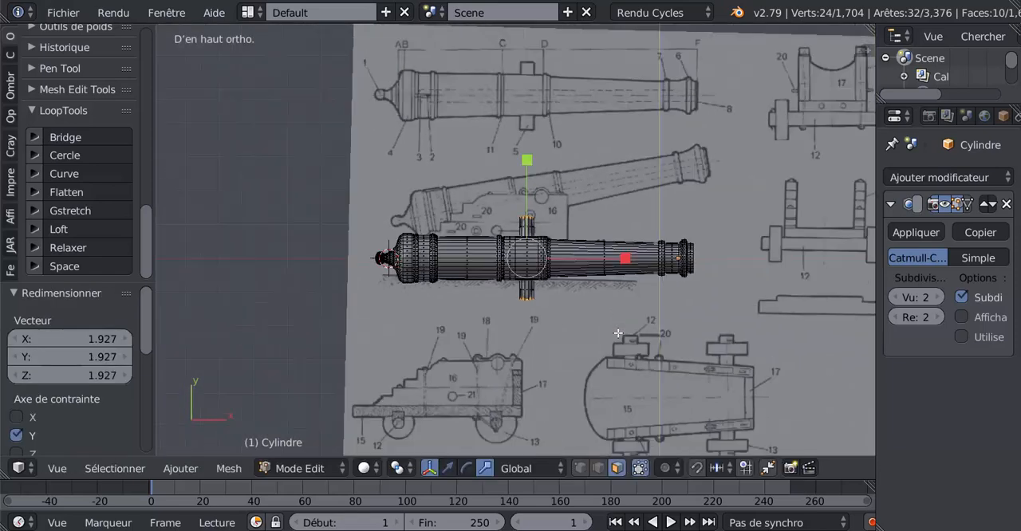
scroll(618, 333, "down", 2)
scroll(513, 223, "up", 2)
scroll(518, 170, "up", 2)
scroll(584, 151, "up", 1)
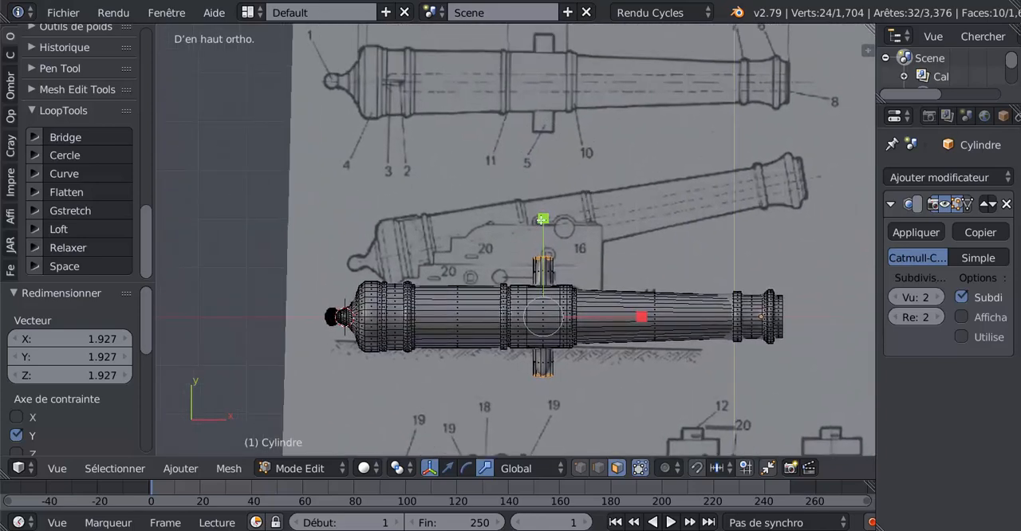
left_click_drag(544, 218, 548, 240)
scroll(585, 275, "up", 2)
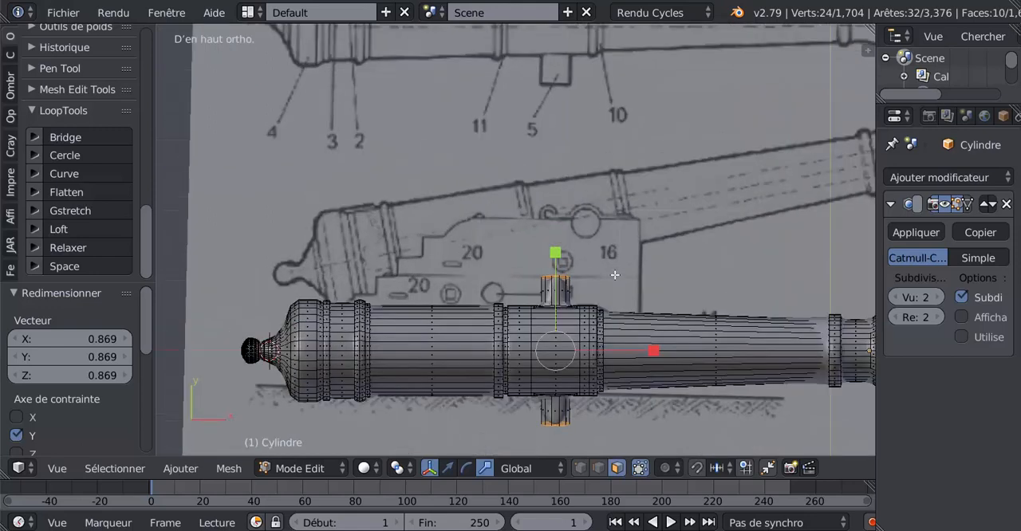
Step: Extrude the trunnion end faces once more and spread them slightly along Y to add a support edge loop
key("e")
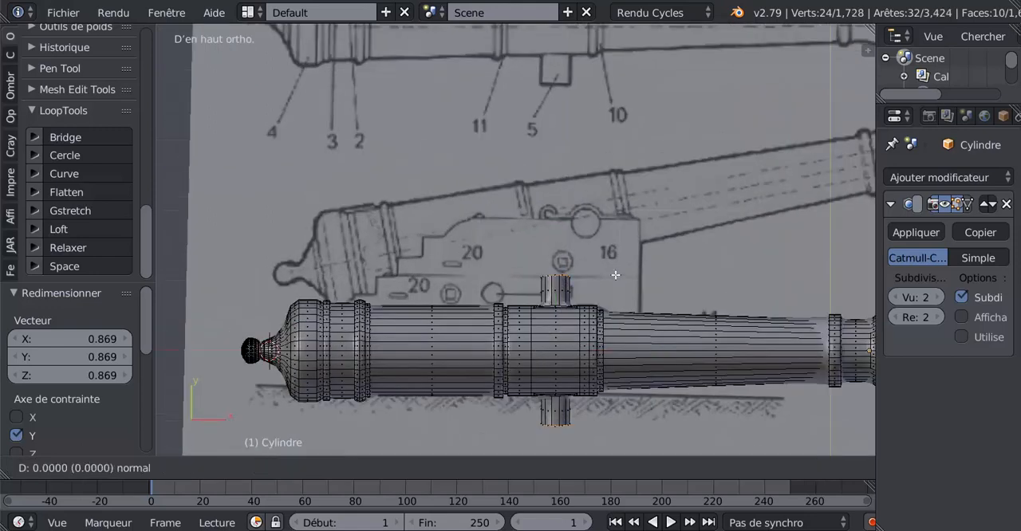
right_click(616, 275)
left_click_drag(556, 257, 557, 253)
Step: Examine the smoothed trunnions and the muzzle in object mode from several angles, checking the trunnion mesh in edit mode
key("Tab")
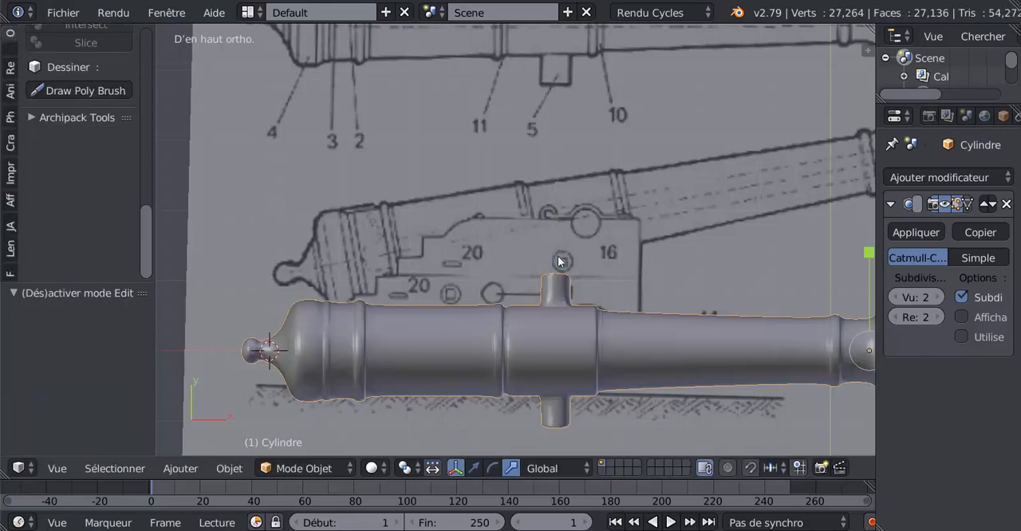
scroll(557, 256, "down", 4)
middle_click_drag(568, 355, 544, 239)
scroll(549, 323, "up", 3)
key("Tab")
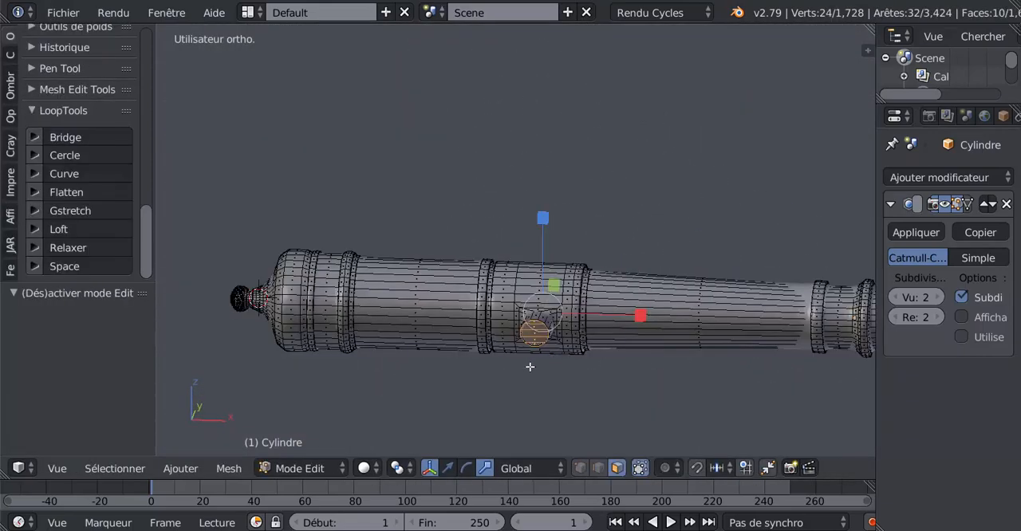
middle_click_drag(529, 364, 505, 343)
scroll(506, 343, "down", 2)
scroll(507, 345, "up", 4)
key("Tab")
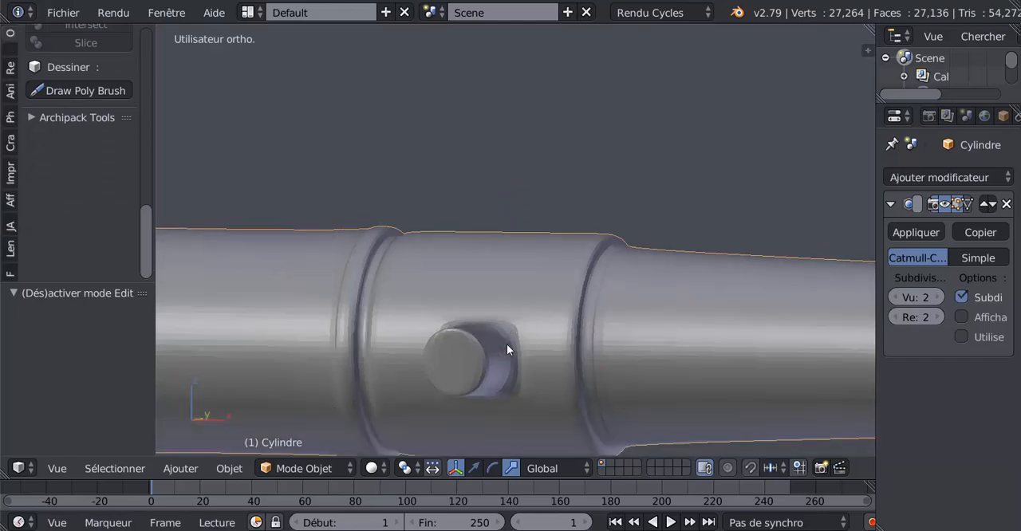
scroll(518, 359, "down", 4)
middle_click_drag(513, 378, 486, 358)
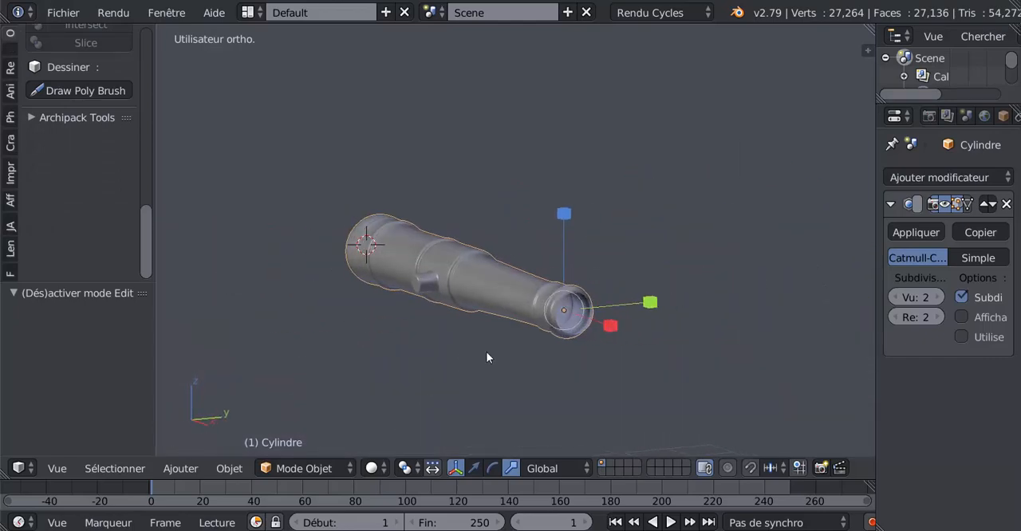
Step: In edge selection mode, select the muzzle's inner rim loop, extrude it and scale it inward by 0.625
key("Tab")
scroll(486, 359, "up", 3)
middle_click_drag(672, 370, 596, 304, "shift")
scroll(596, 303, "up", 4)
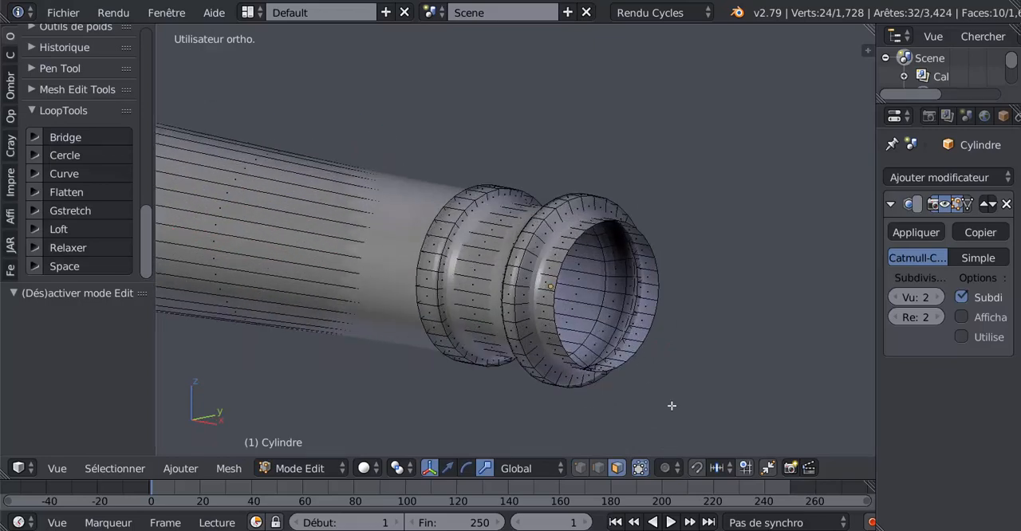
left_click(600, 469)
left_click(650, 274, "alt")
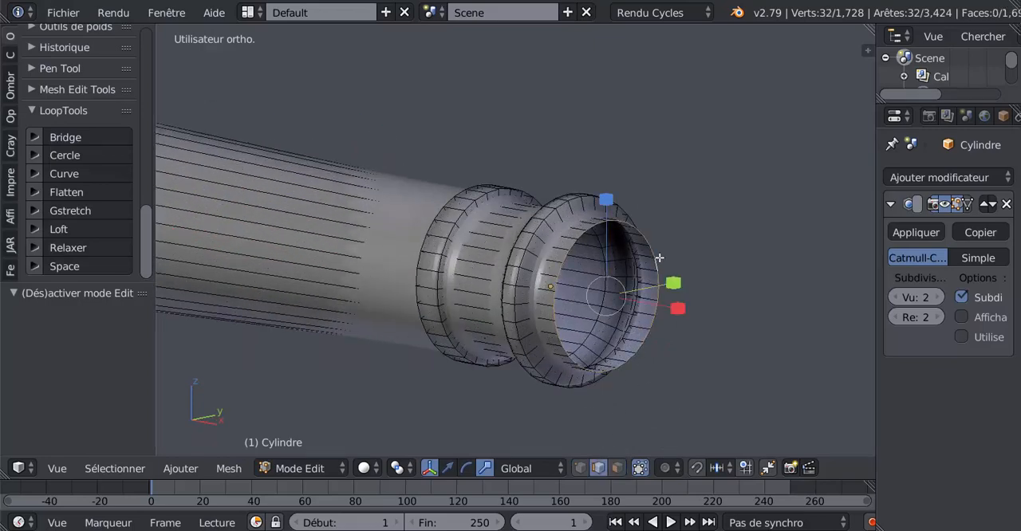
key("e")
key("s")
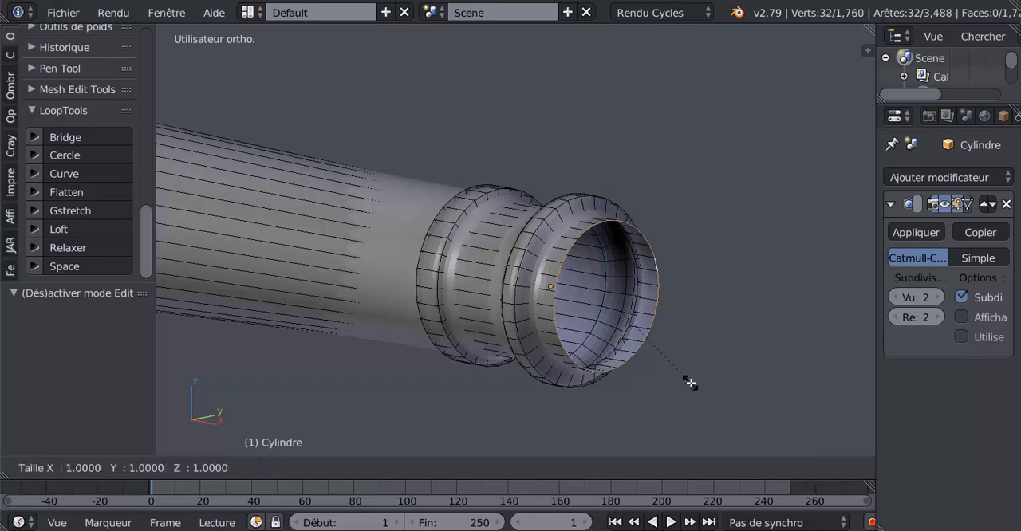
left_click(669, 338)
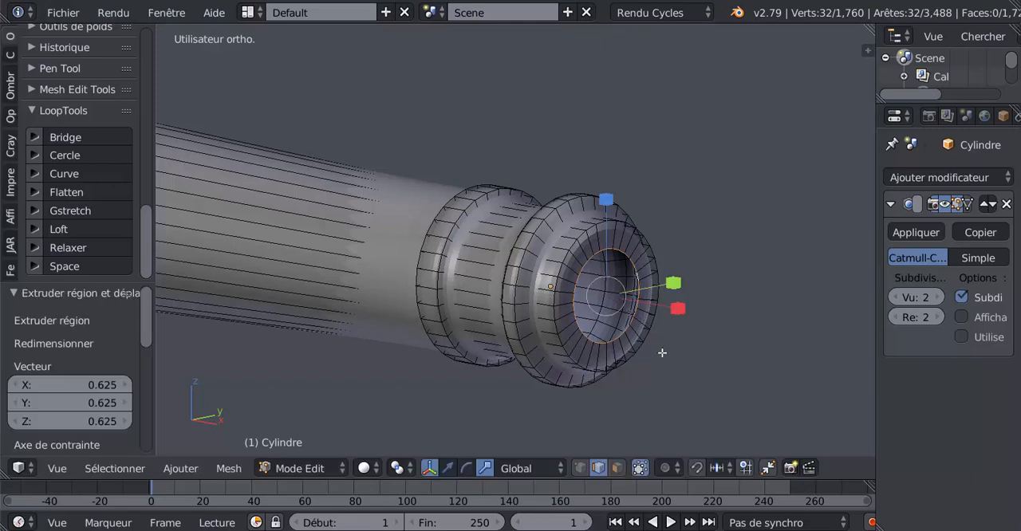
Step: Extrude the bore's edge loop and move it -1.190 along X into the barrel
middle_click_drag(663, 353, 670, 354)
left_click(447, 468)
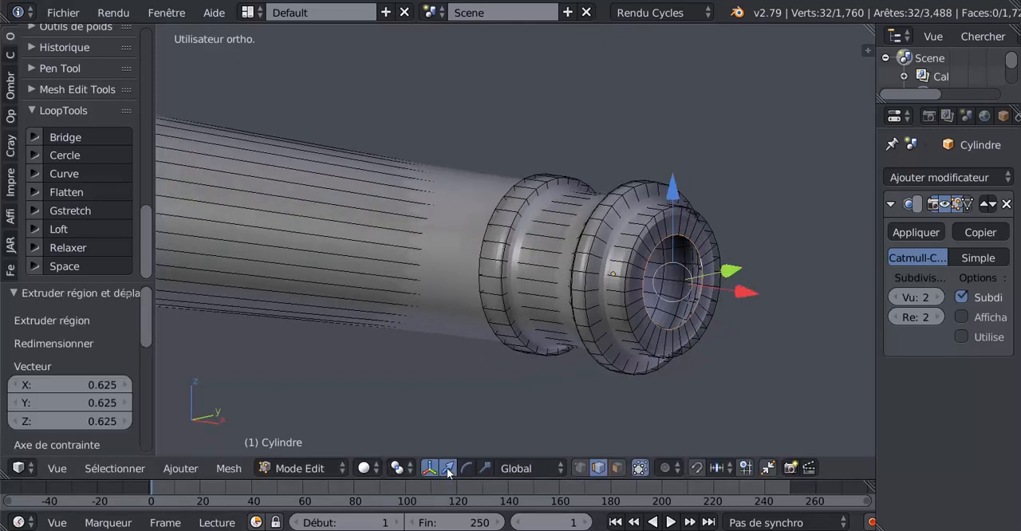
key("e")
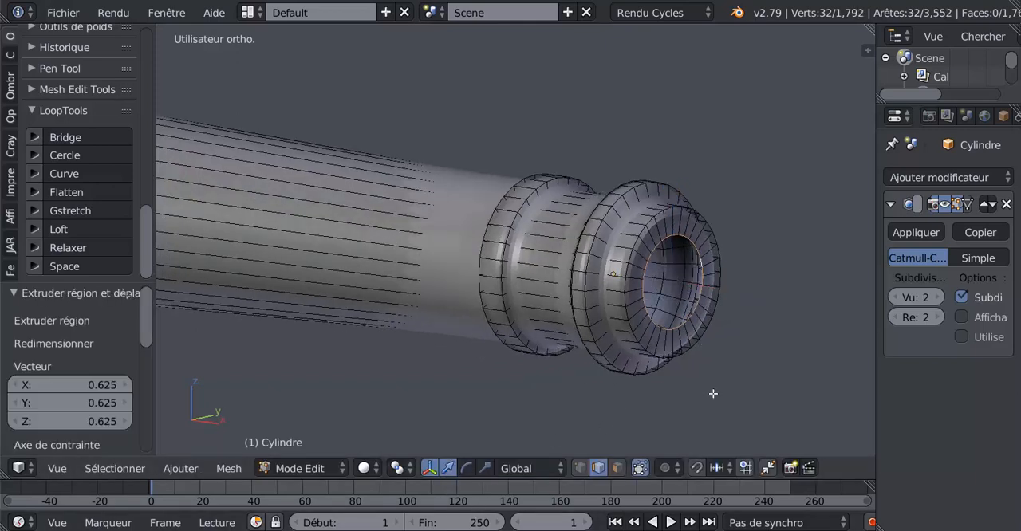
left_click(713, 393)
left_click_drag(729, 289, 574, 303)
Step: Add two edge loops on the muzzle's front ring, sliding one to its outer rim and the other to the bore edge
middle_click_drag(720, 349, 668, 359)
scroll(669, 359, "up", 2)
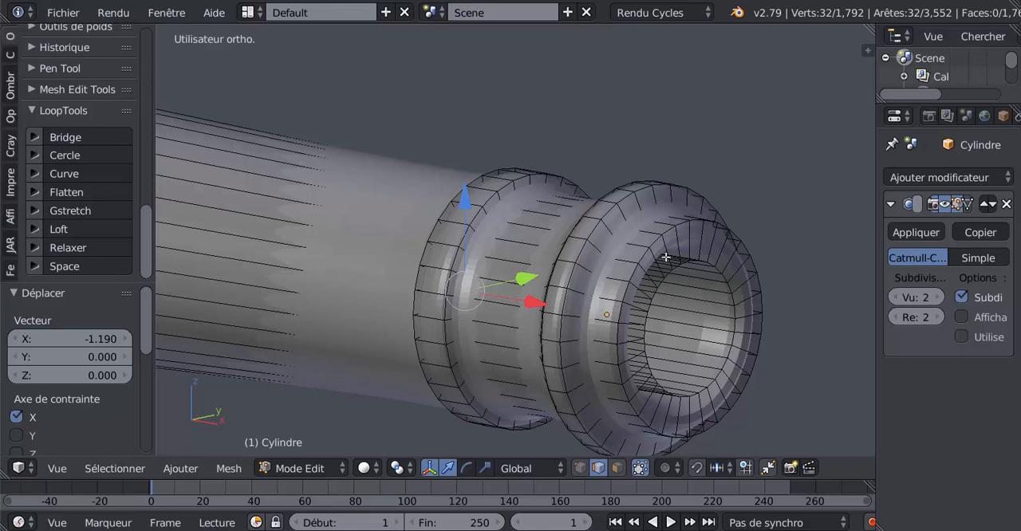
key("ctrl+r")
left_click(691, 239)
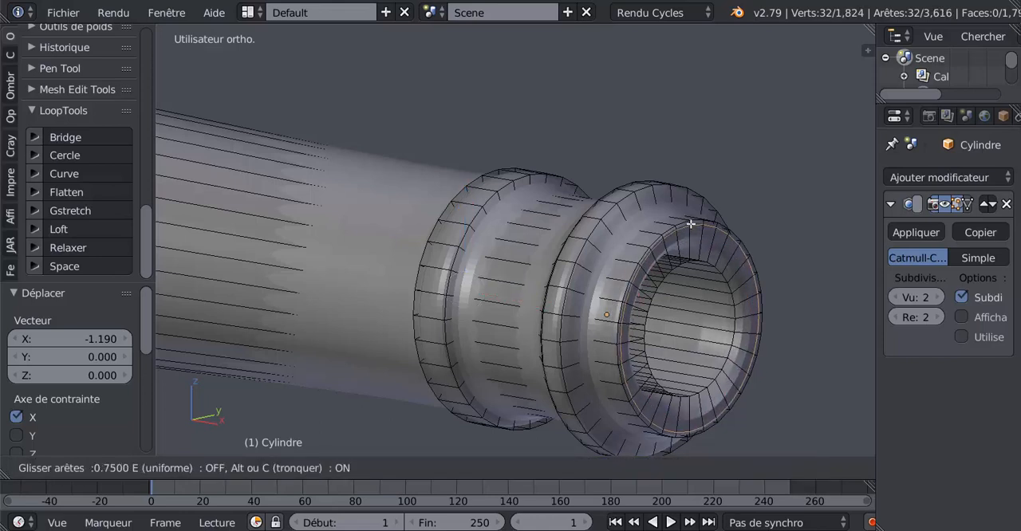
left_click(691, 224)
key("ctrl+r")
left_click(691, 243)
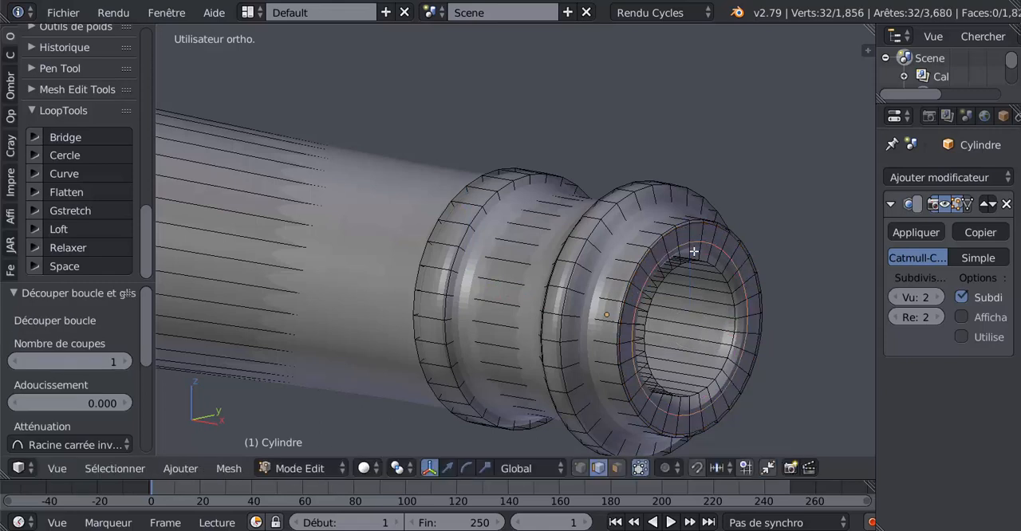
left_click(695, 259)
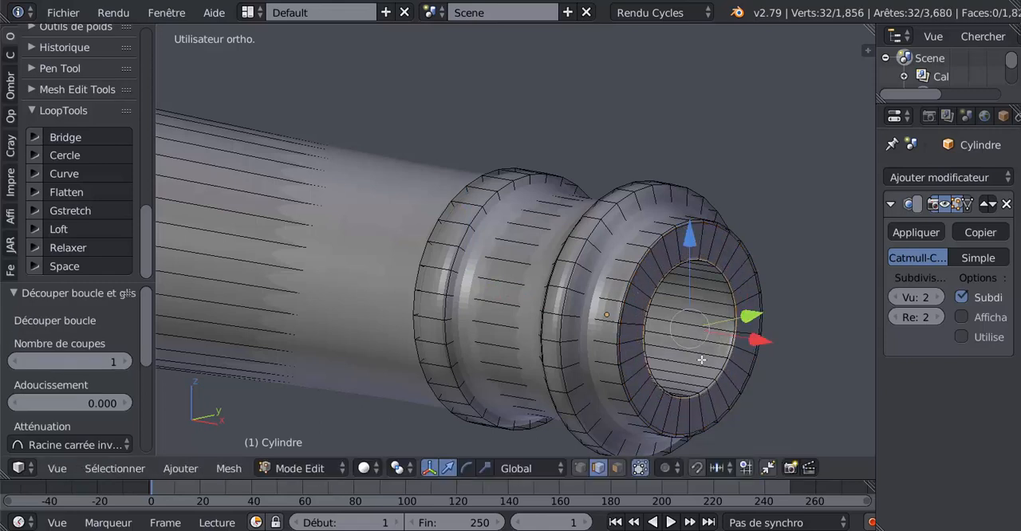
Step: Add an edge loop inside the bore and slide it forward against the muzzle opening
key("ctrl+r")
left_click(695, 341)
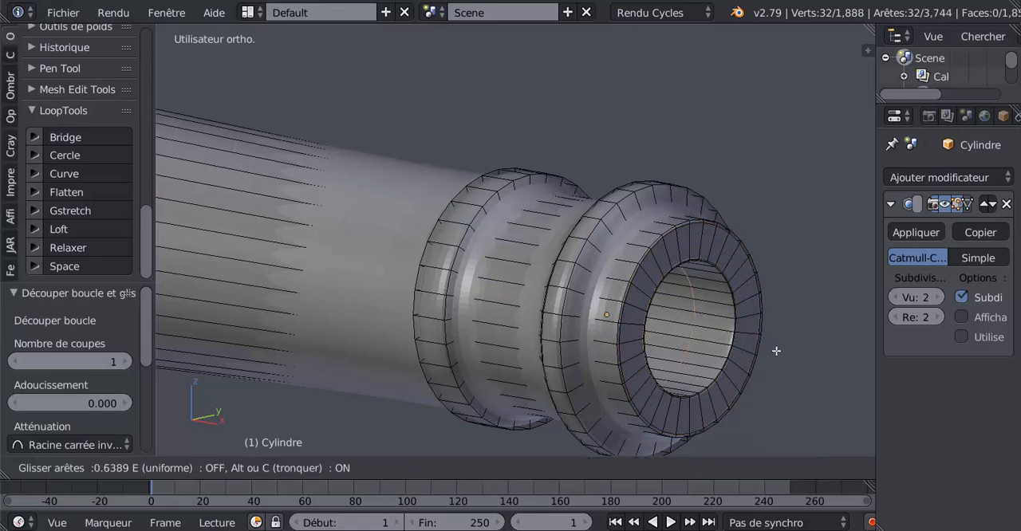
left_click(803, 354)
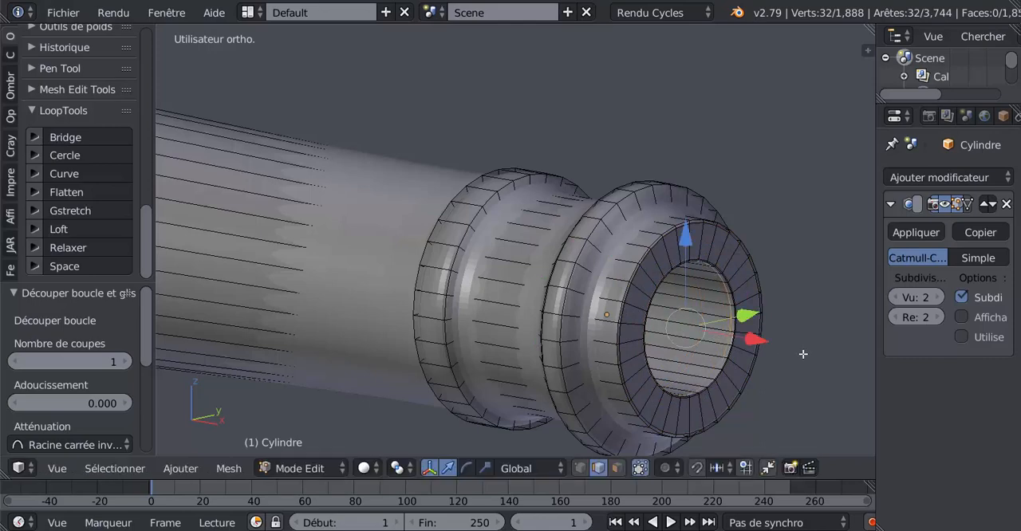
Step: Bevel the front outer edge loop of the muzzle's raised ring by 0.018 with 2 segments and check it in object mode
scroll(625, 361, "down", 2)
middle_click_drag(609, 356, 620, 355)
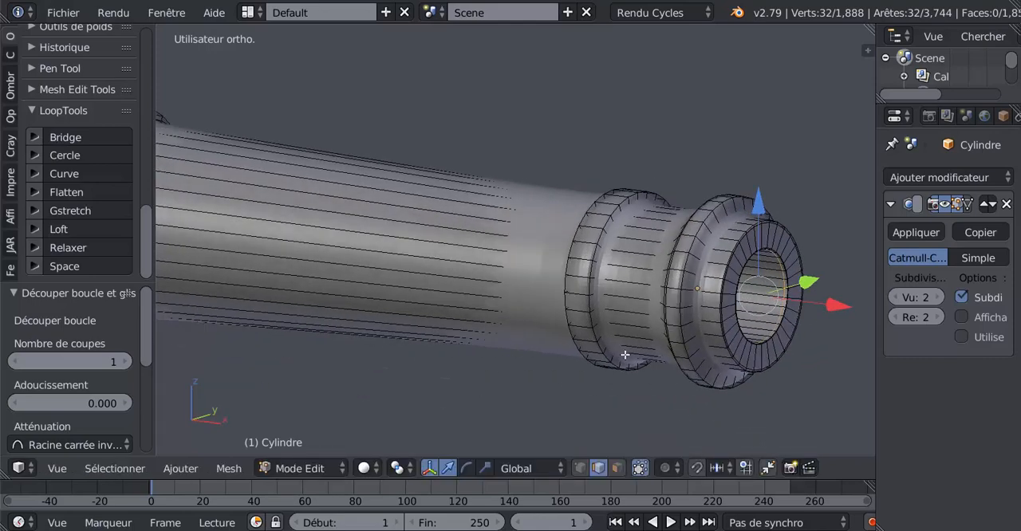
scroll(634, 355, "up", 3)
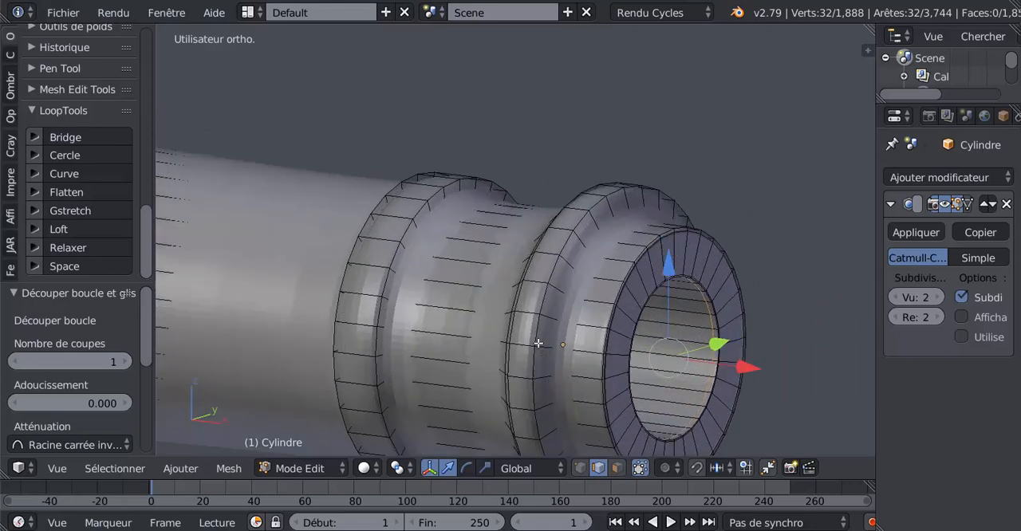
right_click(540, 333, "alt")
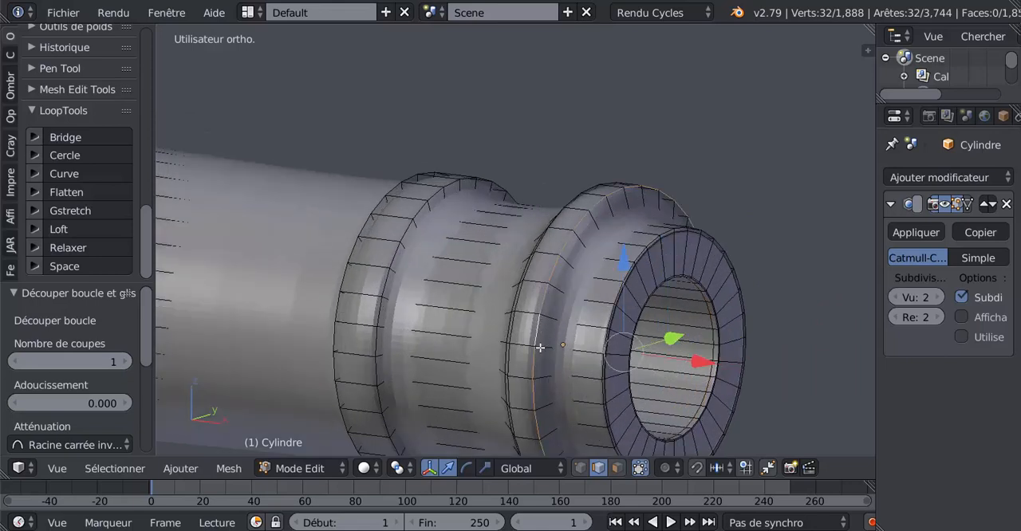
key("ctrl+b")
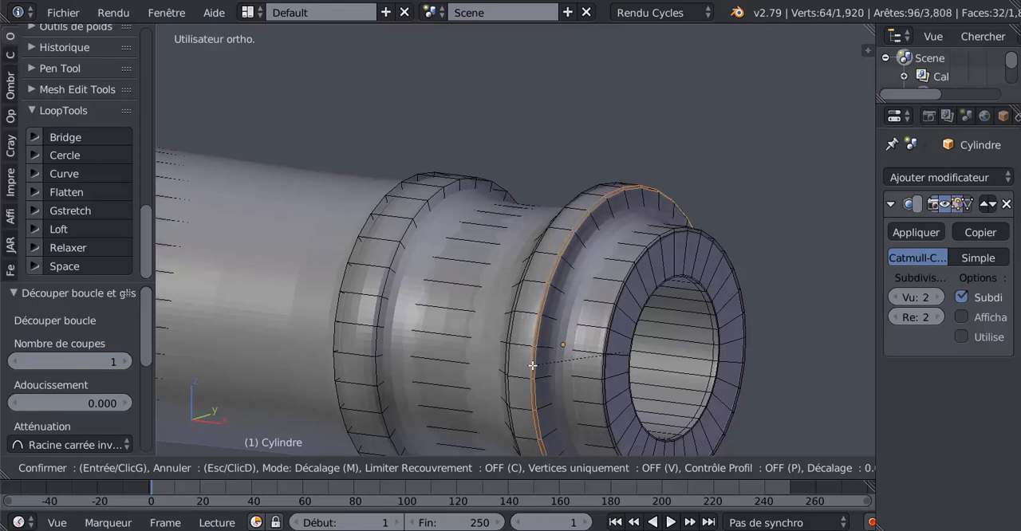
scroll(532, 366, "up", 1)
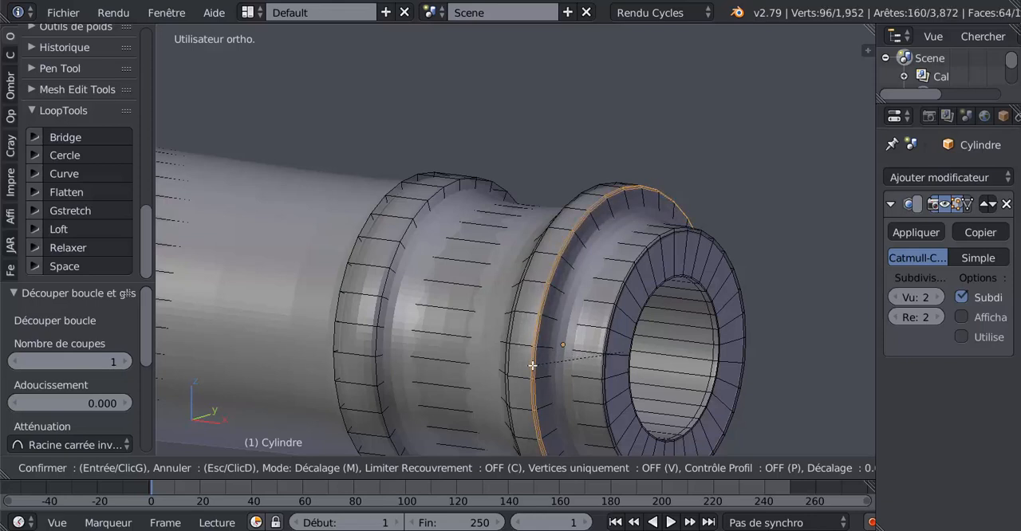
left_click(532, 365)
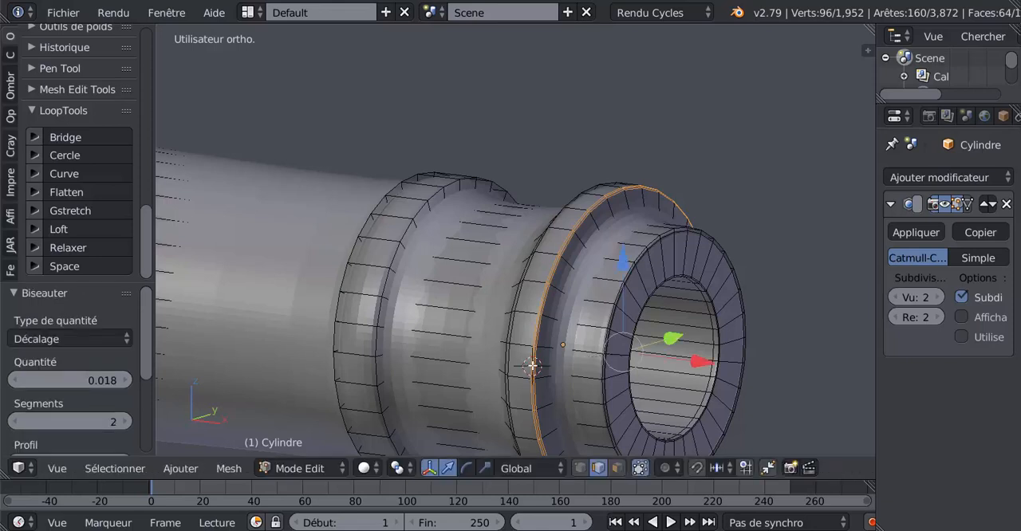
key("Tab")
scroll(598, 307, "up", 2)
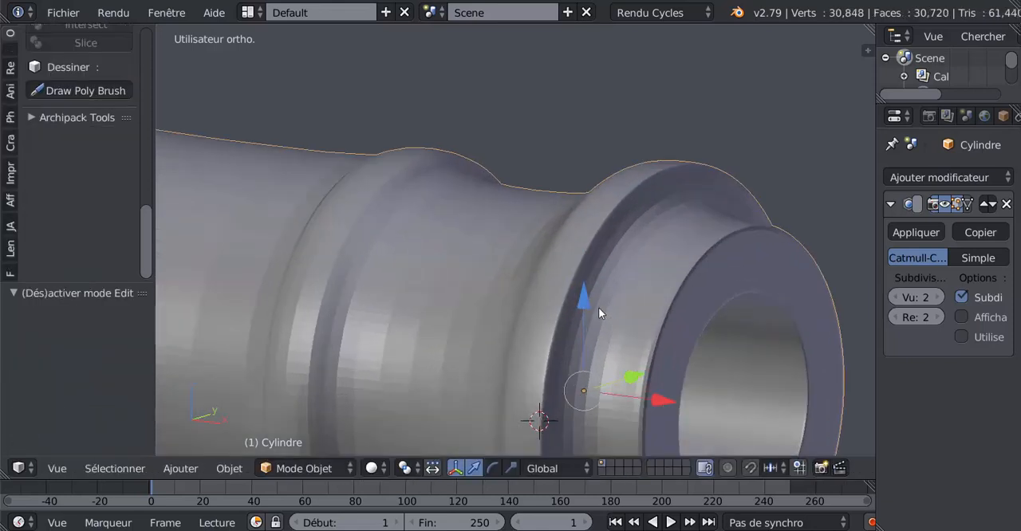
Step: Return to edit mode and set the Subdivision modifier's viewport level to 0 to expose the base mesh
scroll(610, 285, "down", 2)
key("Tab")
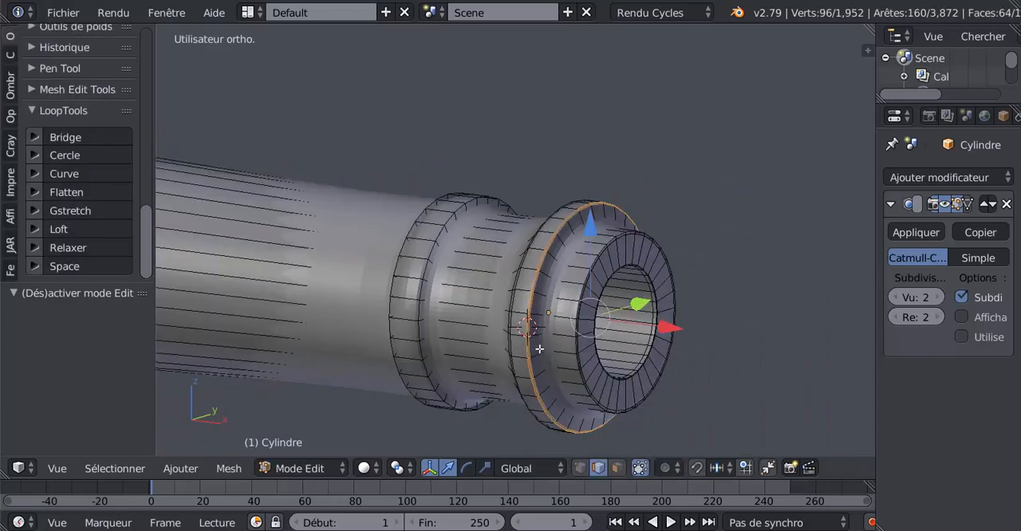
scroll(540, 349, "up", 2)
left_click(894, 297)
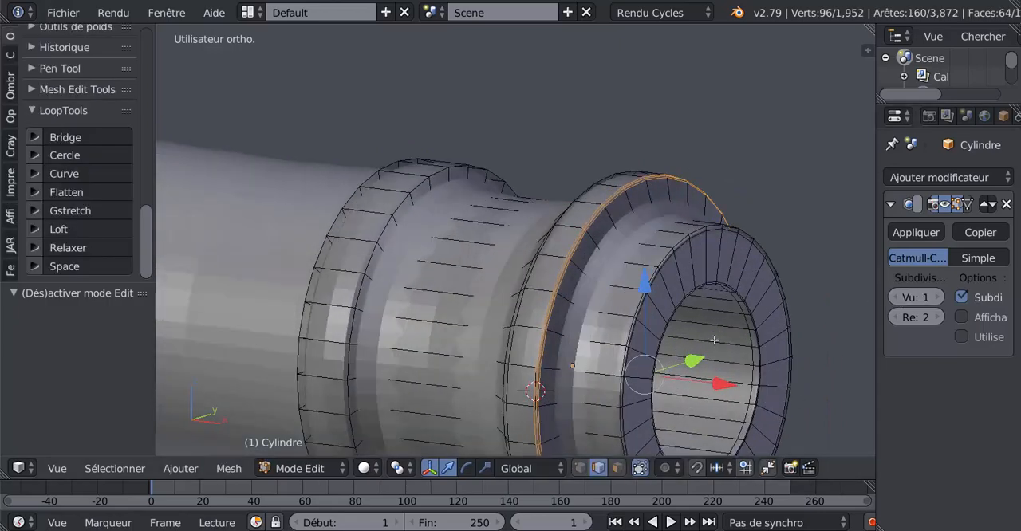
left_click(894, 297)
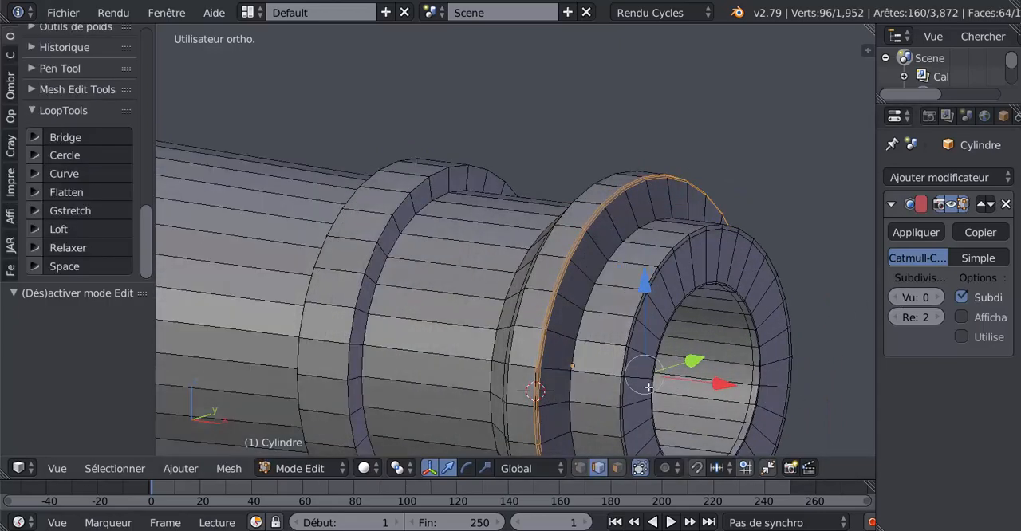
Step: Select the corner loop where the raised ring meets the muzzle lip, restore viewport subdivision to 2 and bevel it 0.019 with 2 segments
right_click(576, 326, "alt")
middle_click_drag(676, 362, 615, 327, "shift")
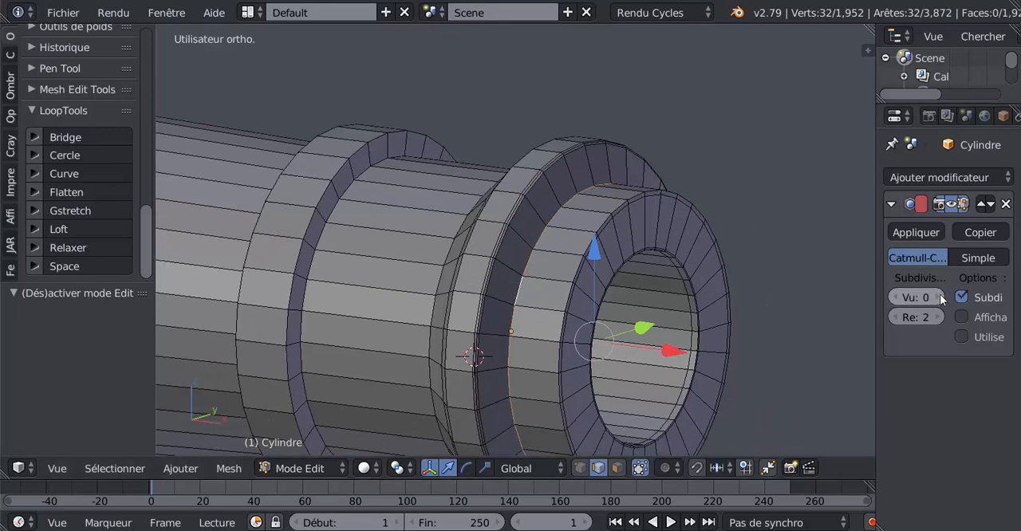
left_click(941, 298)
left_click(940, 298)
scroll(530, 343, "up", 1)
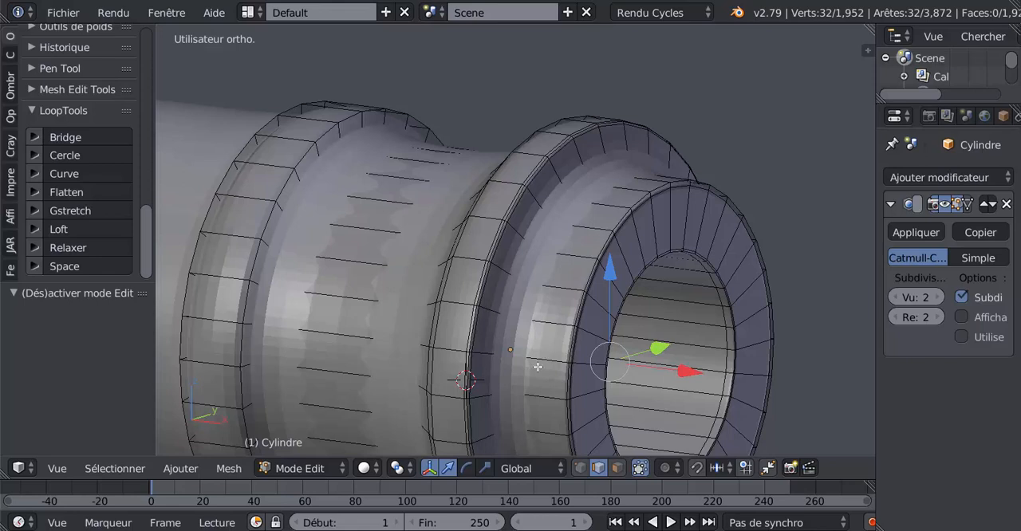
key("ctrl+b")
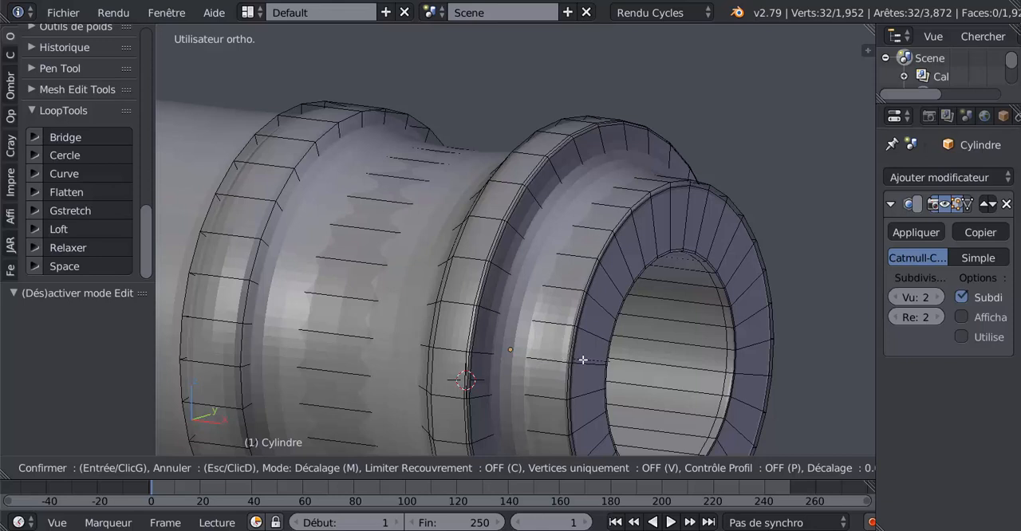
scroll(526, 367, "up", 1)
left_click(526, 367)
left_click(527, 367)
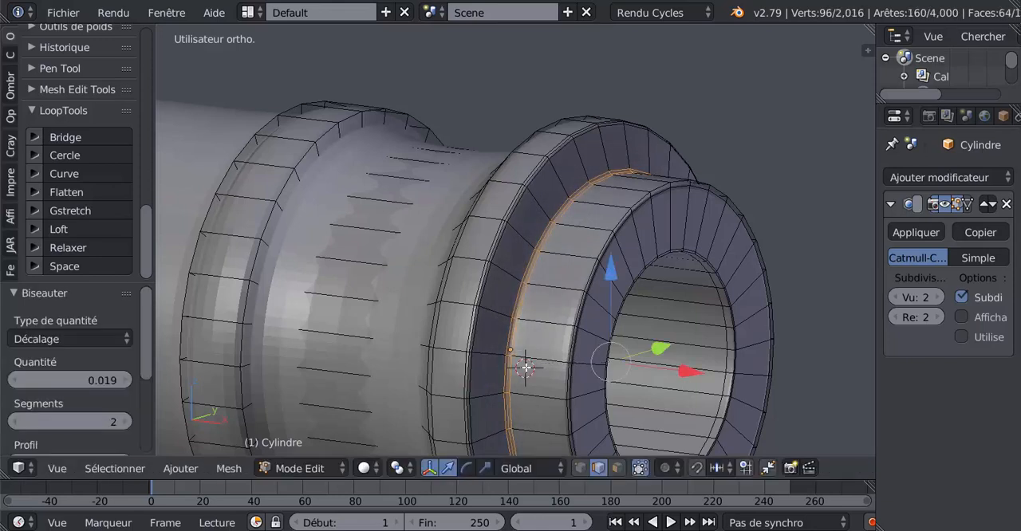
key("Tab")
scroll(526, 368, "up", 2)
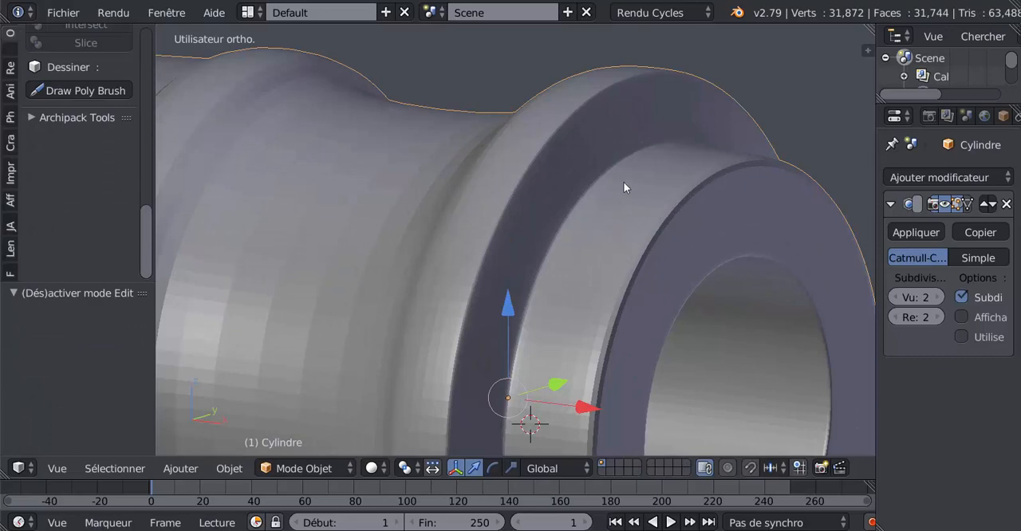
Step: Add an edge loop around the outer band of the muzzle's raised ring and slide it to the band's rear edge
scroll(607, 215, "down", 3)
scroll(651, 264, "up", 5)
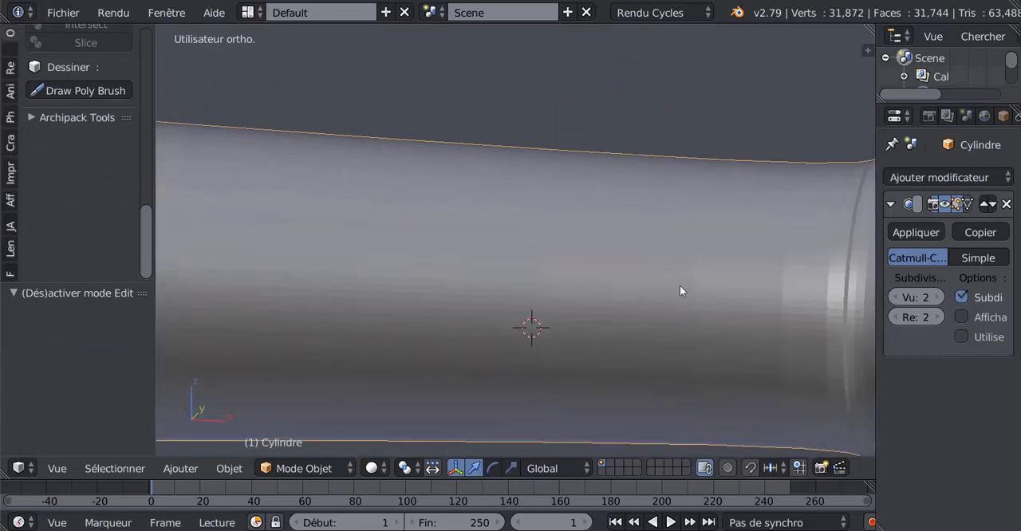
middle_click_drag(679, 285, 361, 309, "shift")
key("Tab")
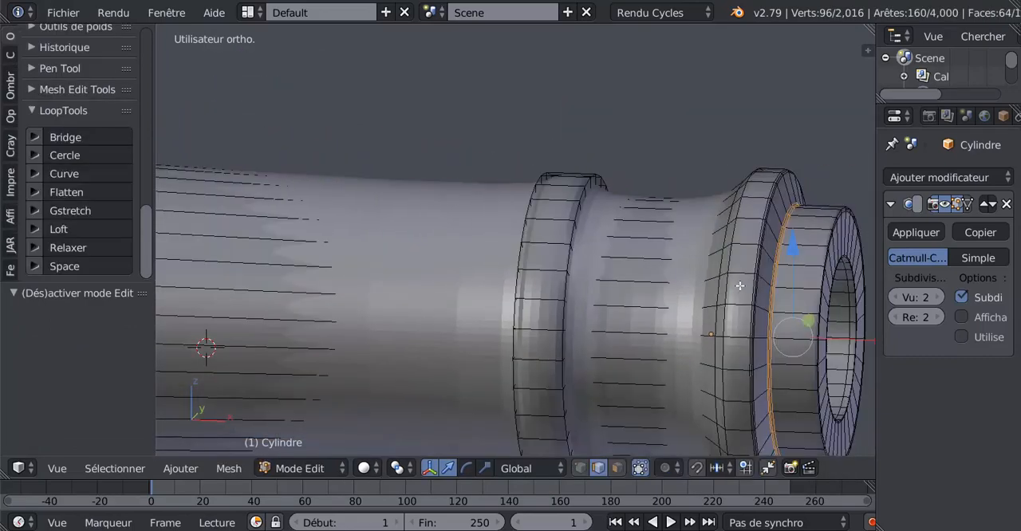
key("ctrl+r")
left_click(738, 278)
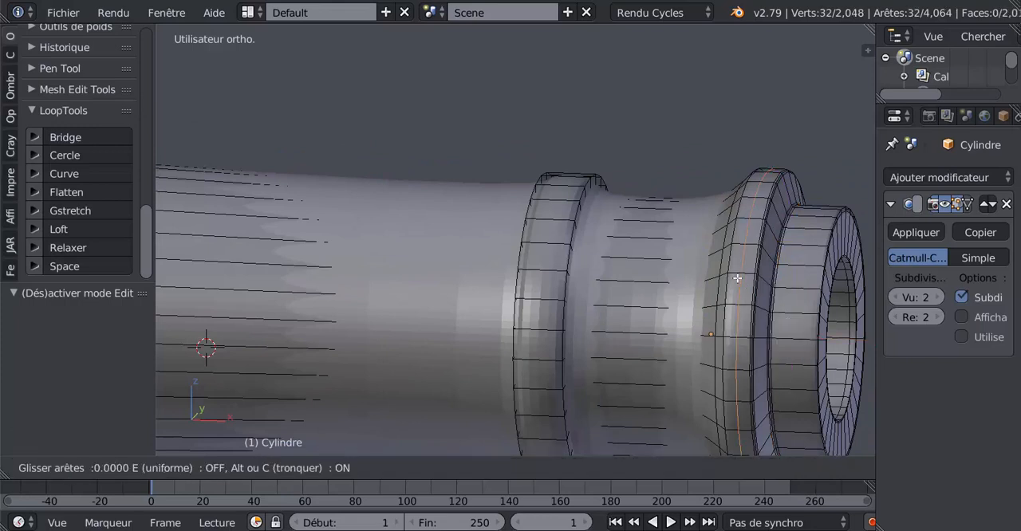
left_click(727, 289)
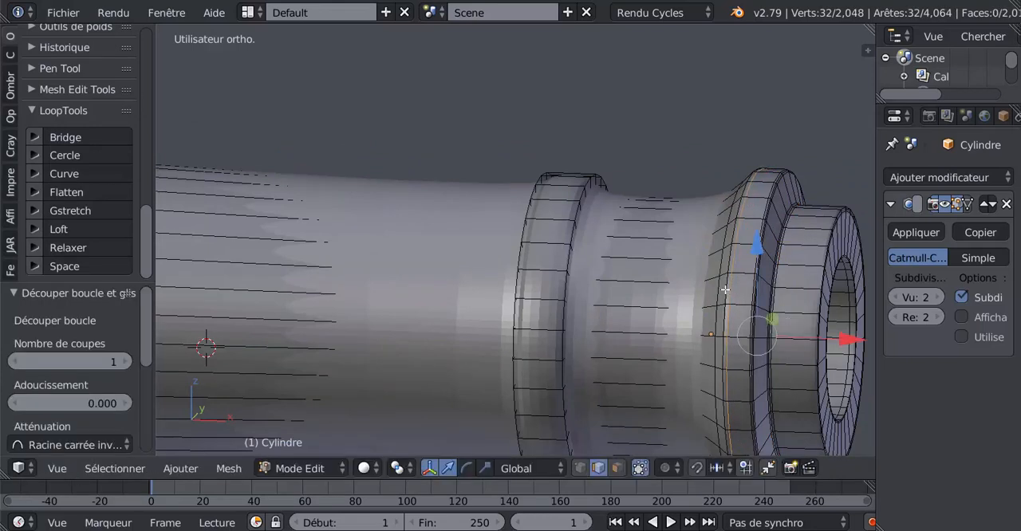
Step: Add two edge loops on the neck between the muzzle rings, sliding one to the flared front end and one to the rear ring
key("ctrl+r")
left_click(670, 288)
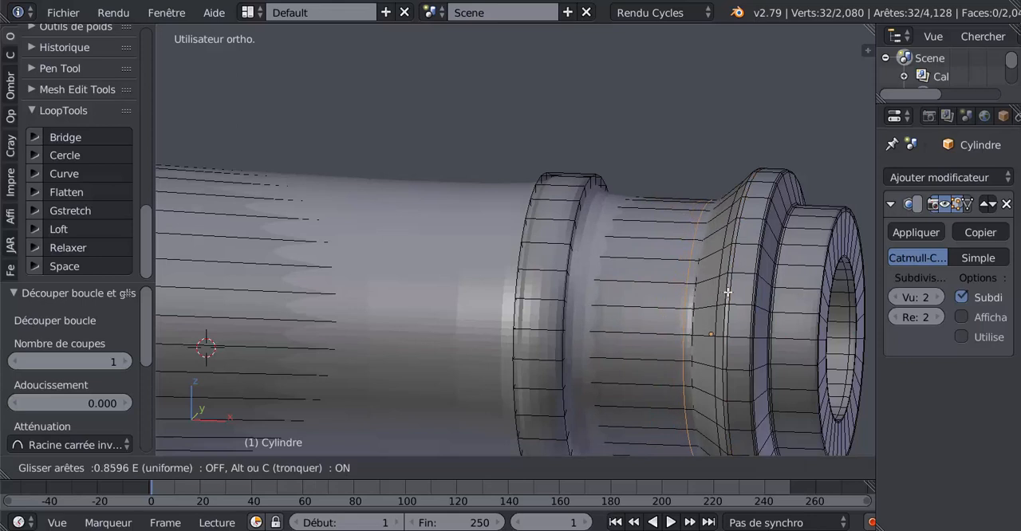
left_click(723, 289)
key("ctrl+r")
left_click(614, 273)
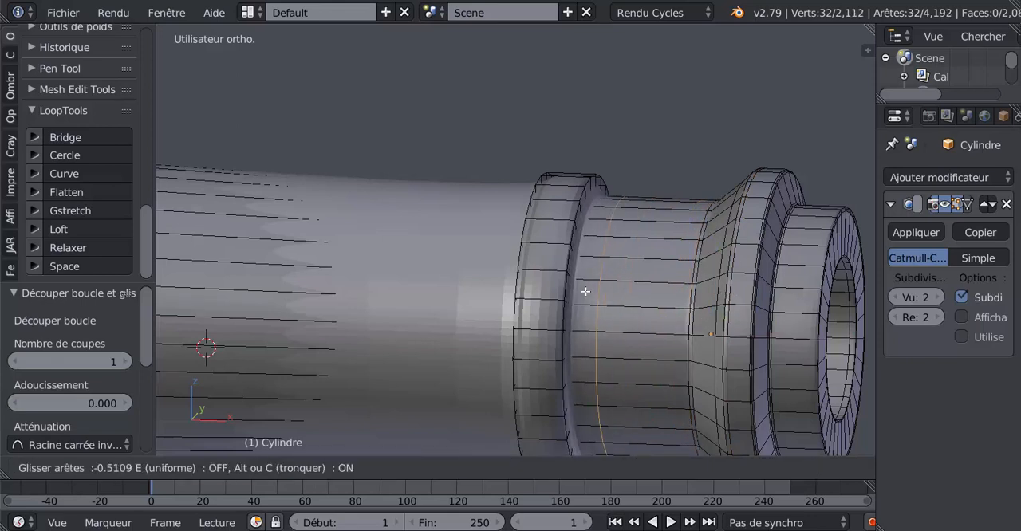
left_click(567, 315)
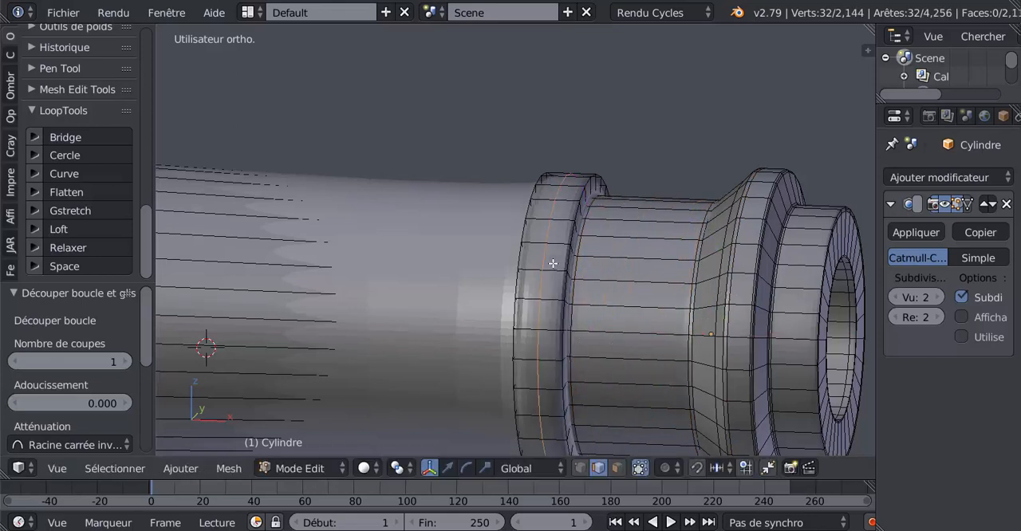
Step: Add two edge loops on the rear muzzle ring, sliding one to its front edge and the other to its rear edge
key("ctrl+r")
left_click(560, 258)
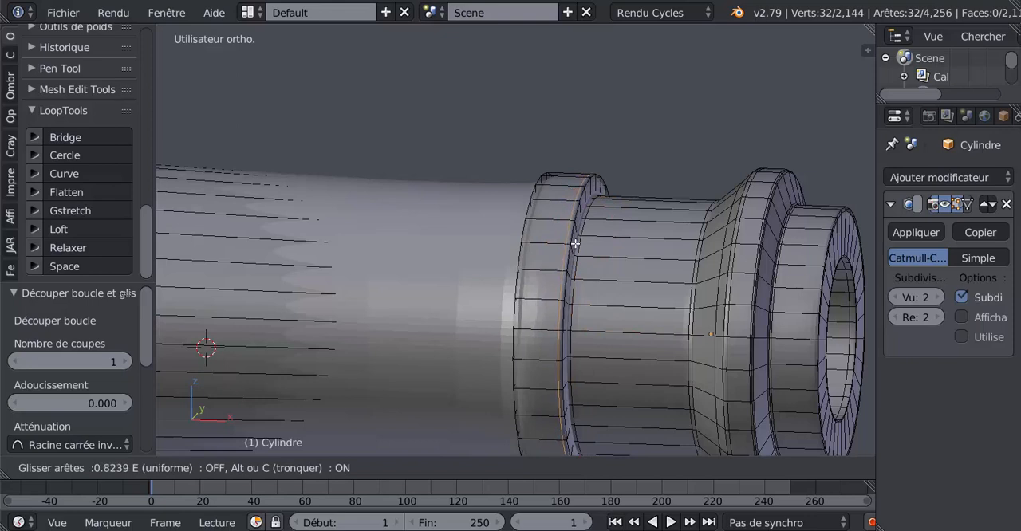
left_click(571, 246)
key("ctrl+r")
left_click(536, 248)
left_click(514, 268)
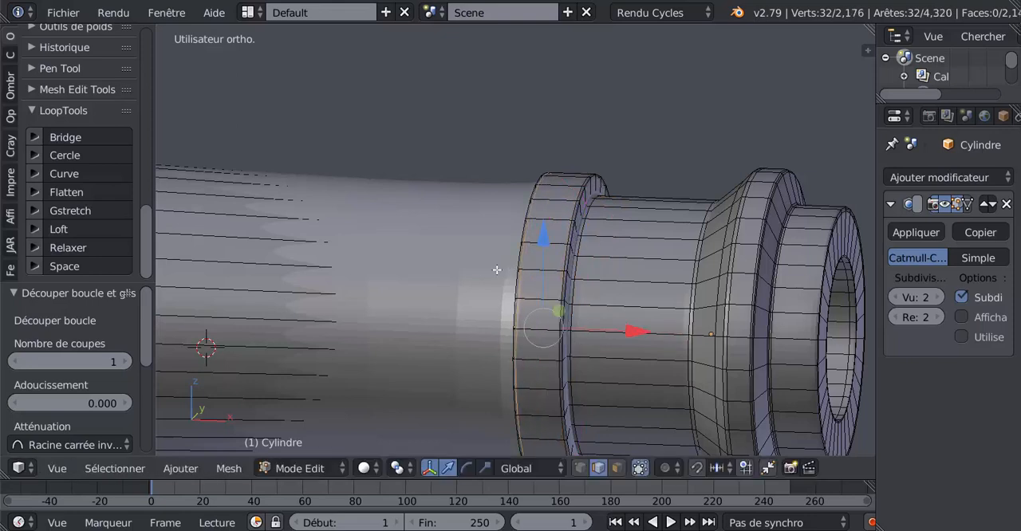
Step: Add an edge loop on the tapered barrel section and slide it forward against the rear muzzle ring
key("ctrl+r")
left_click(449, 242)
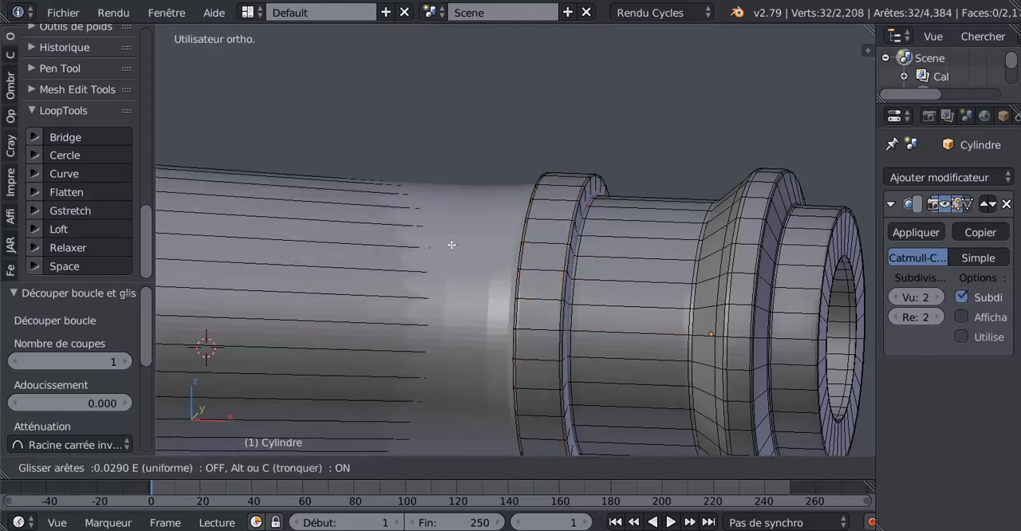
left_click(846, 284)
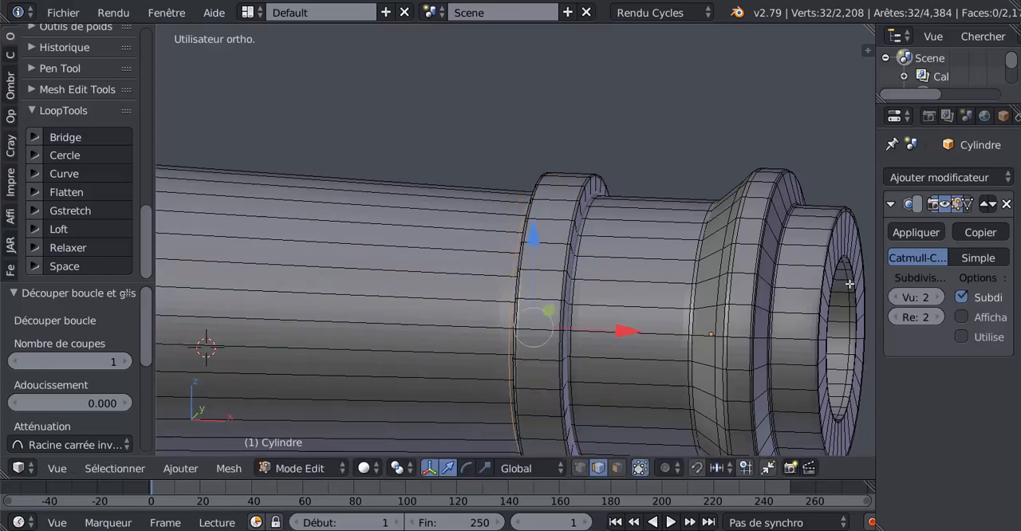
Step: Check the smoothed barrel in object mode, then add an edge loop on the tapered section and slide it back against the trunnion section
scroll(650, 341, "down", 3)
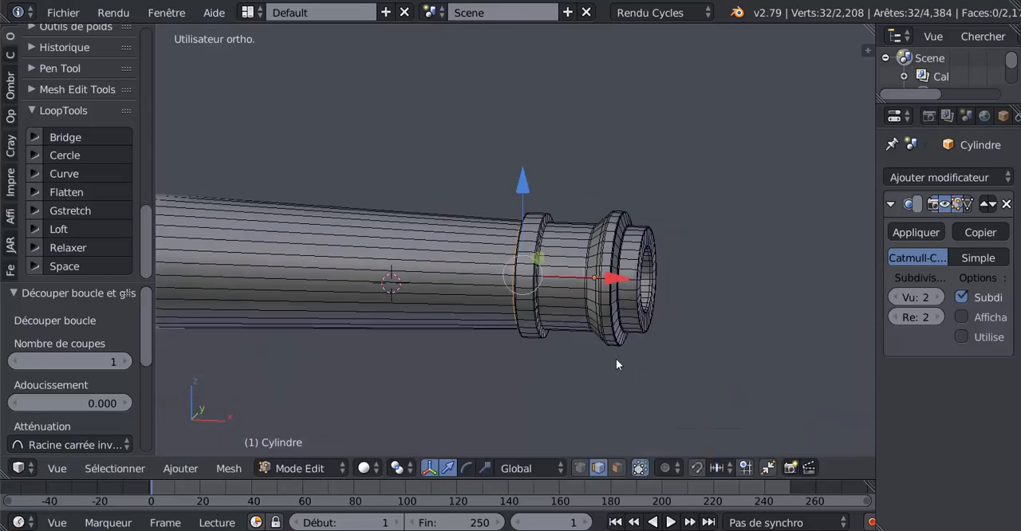
key("Tab")
middle_click_drag(563, 365, 511, 348)
scroll(511, 348, "down", 4)
middle_click_drag(317, 289, 581, 337, "shift")
scroll(651, 308, "up", 4)
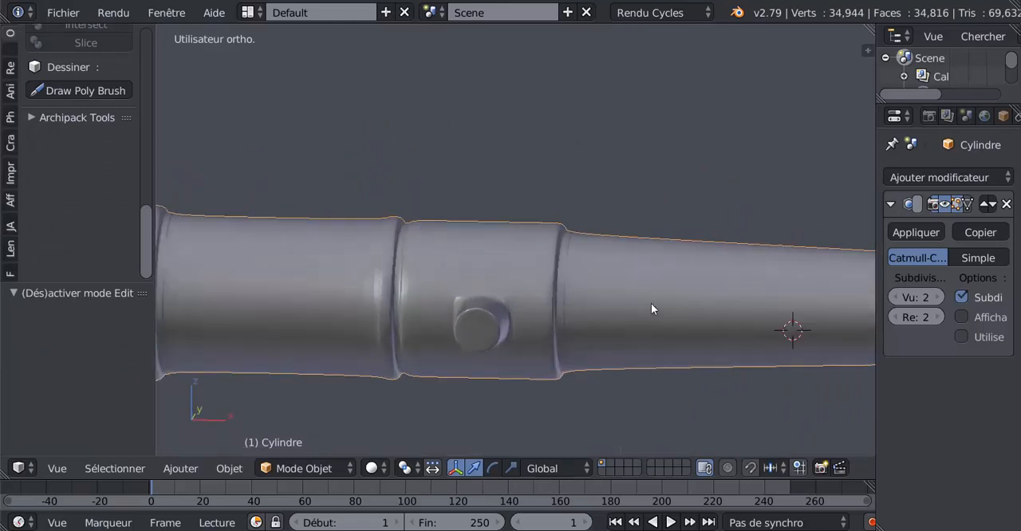
key("Tab")
scroll(652, 303, "up", 2)
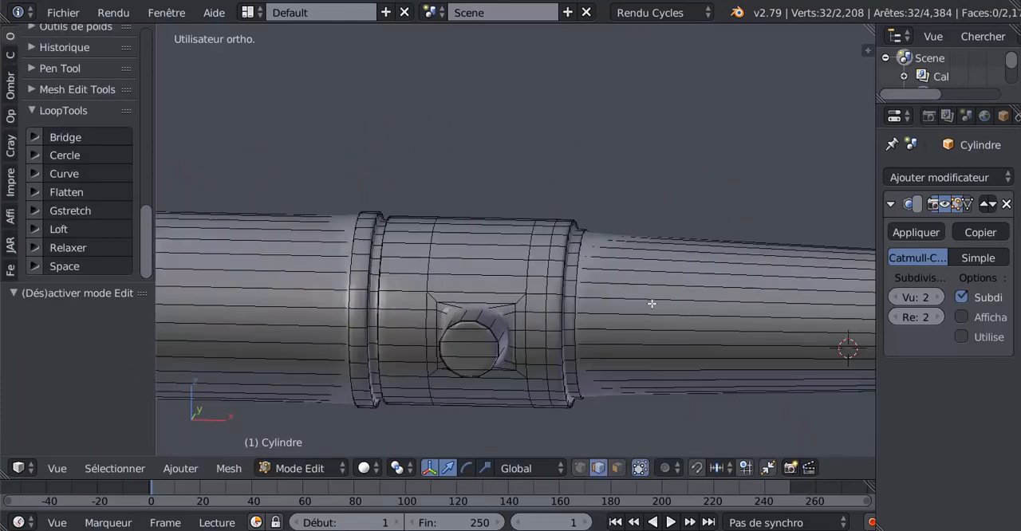
key("ctrl+r")
left_click(700, 285)
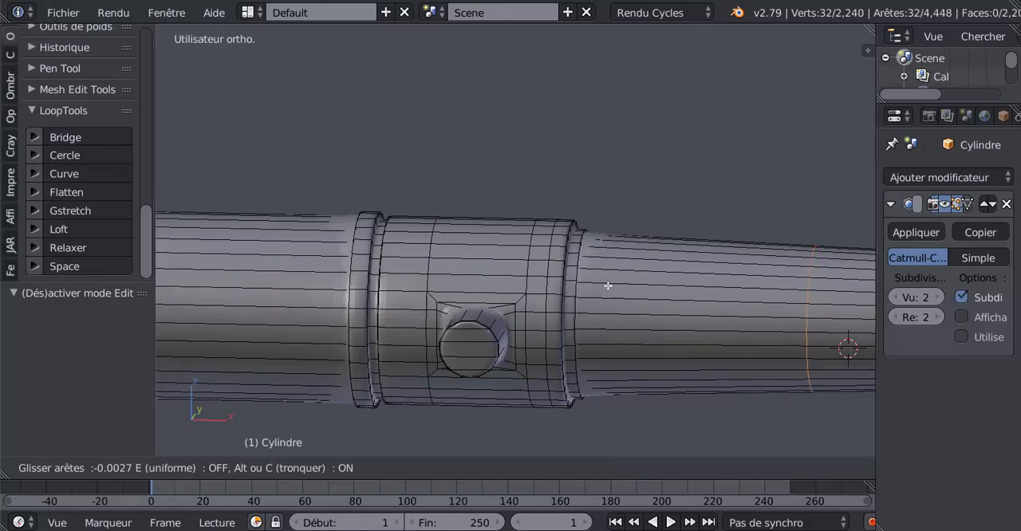
left_click(472, 344)
Step: Add an edge loop around the near trunnion and slide it inward to its base against the barrel
scroll(471, 344, "down", 2)
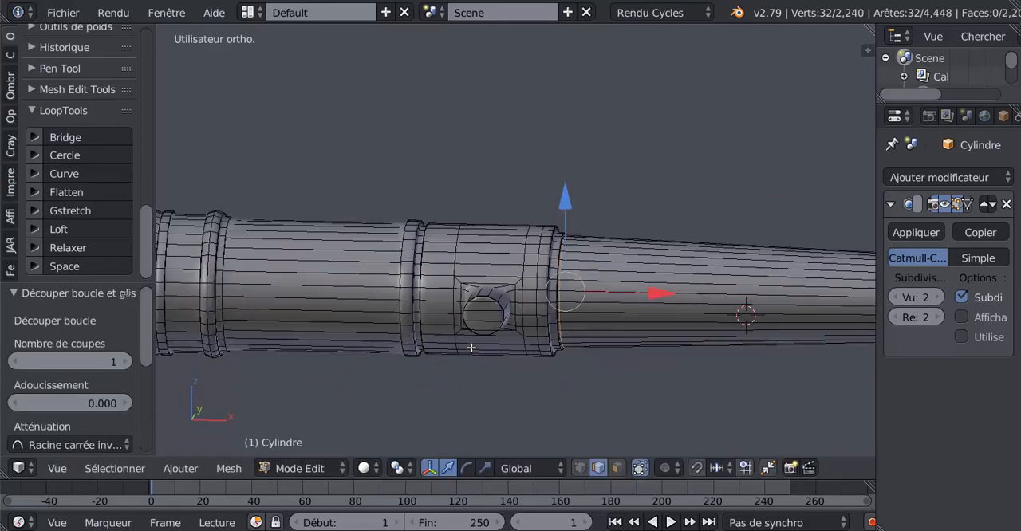
middle_click_drag(444, 372, 484, 354)
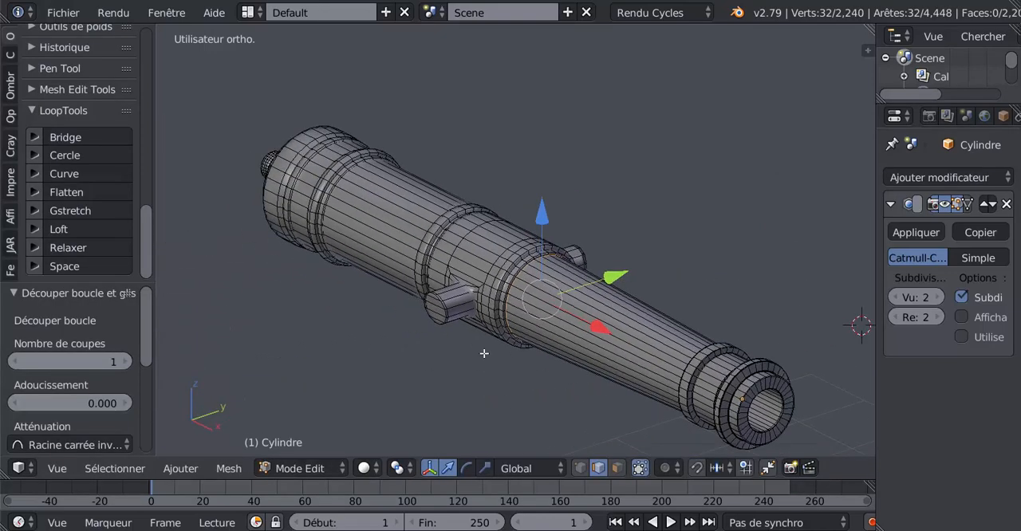
scroll(370, 406, "up", 5)
key("ctrl+r")
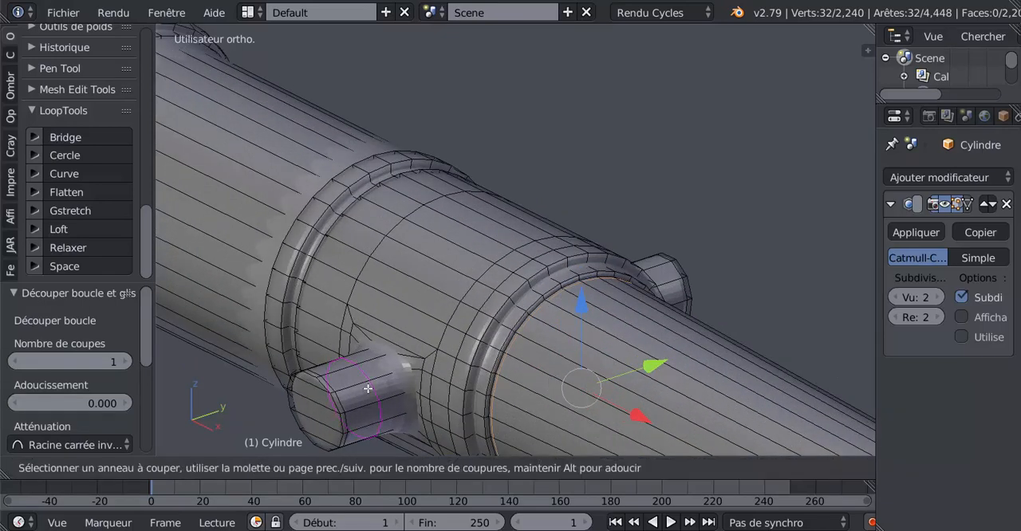
left_click(368, 391)
left_click(392, 366)
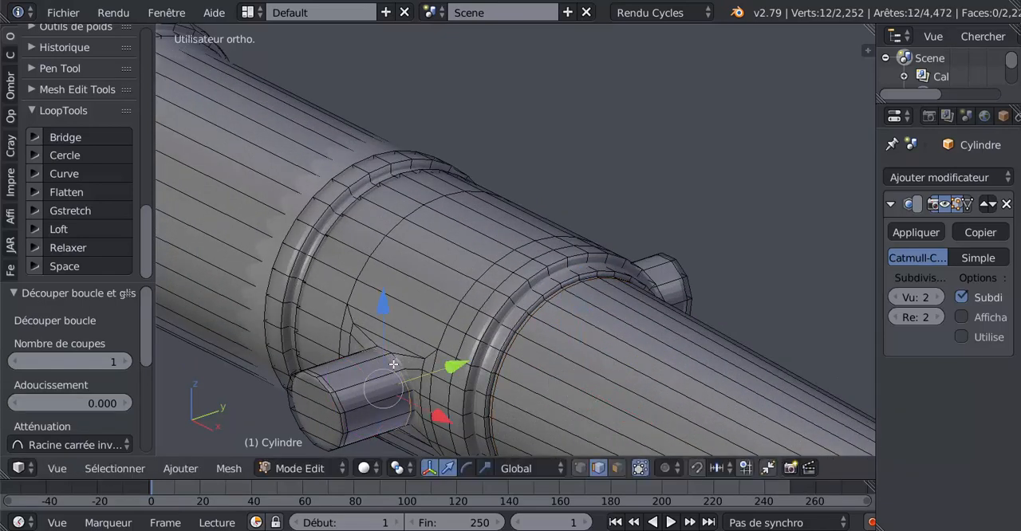
Step: Add an edge loop around the opposite trunnion and slide it inward to its base against the barrel
middle_click_drag(392, 366, 476, 348)
scroll(476, 347, "up", 3)
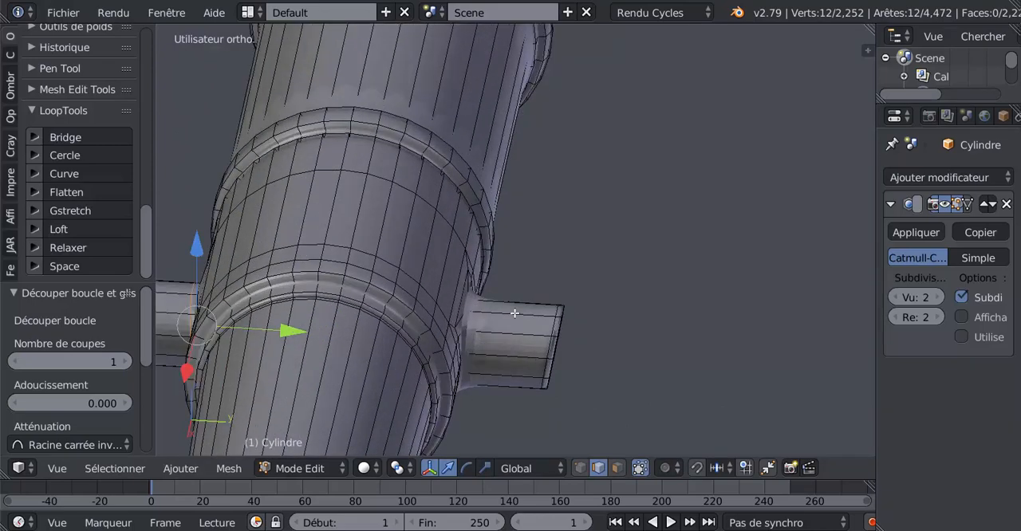
key("ctrl+r")
left_click(510, 319)
left_click(467, 345)
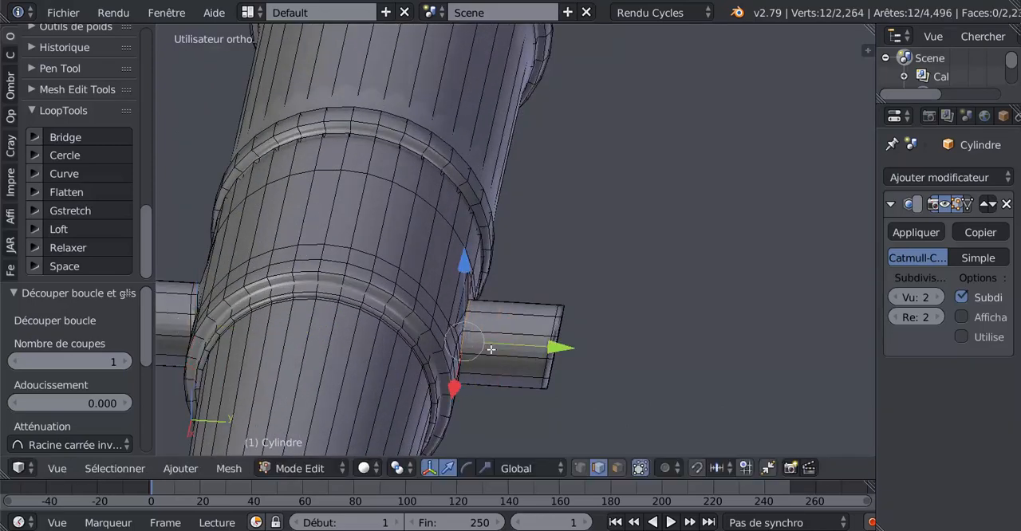
Step: In the right orthographic wireframe view, select the positive-Y trunnion's outer end vertices and rotate them about -8.3° so the end face is vertical
middle_click_drag(490, 347, 732, 338)
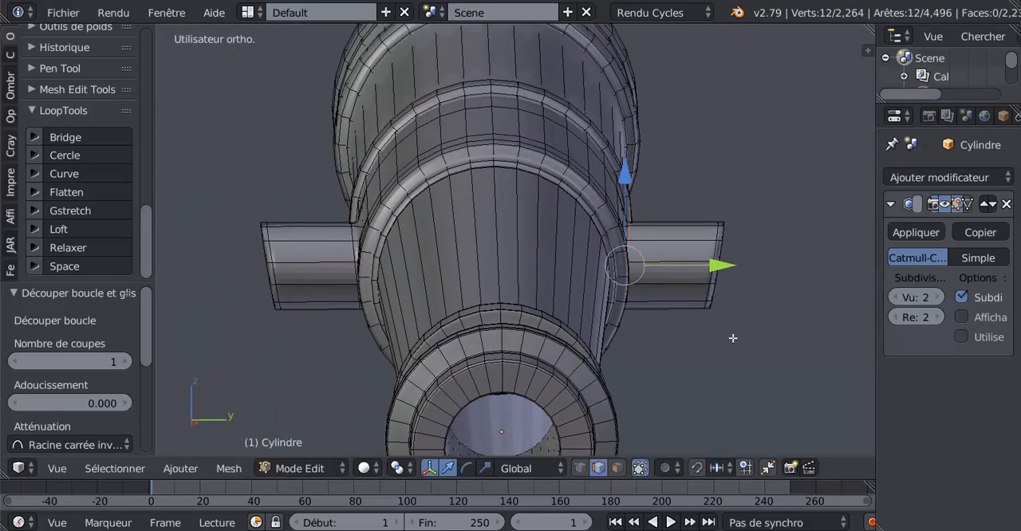
key("KP_3")
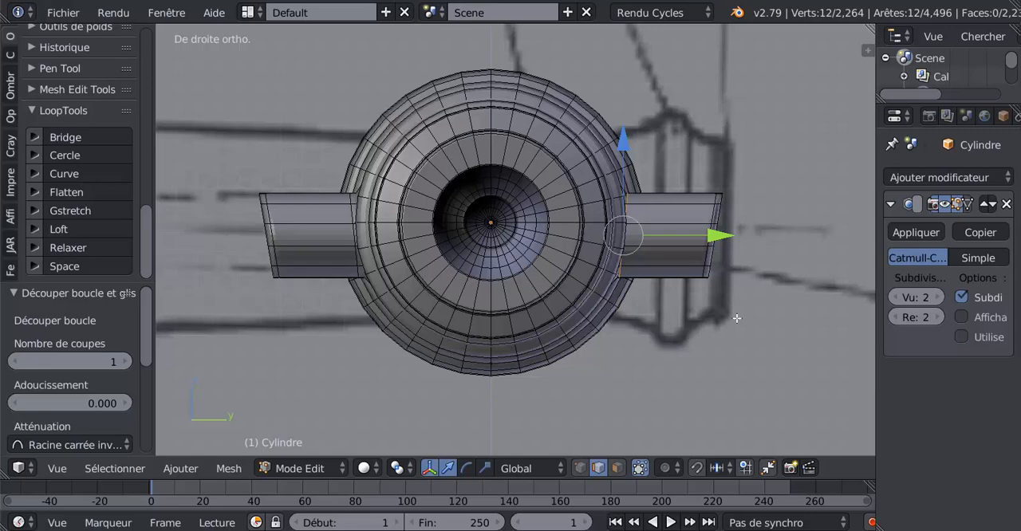
key("z")
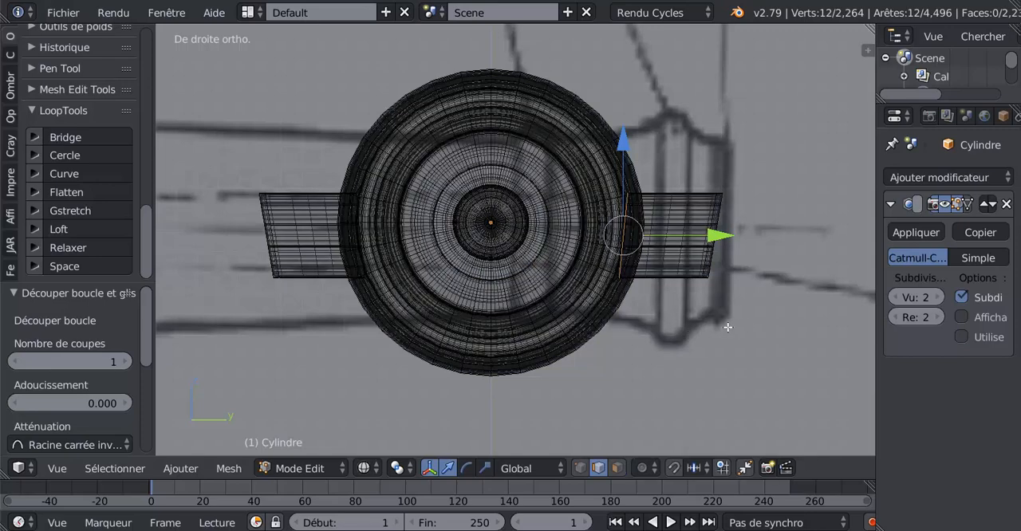
left_click(580, 468)
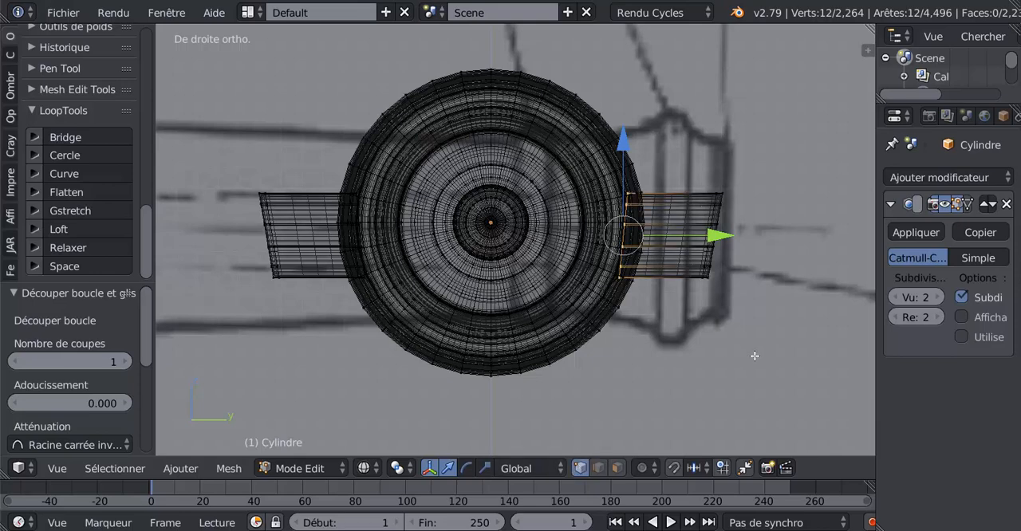
key("a")
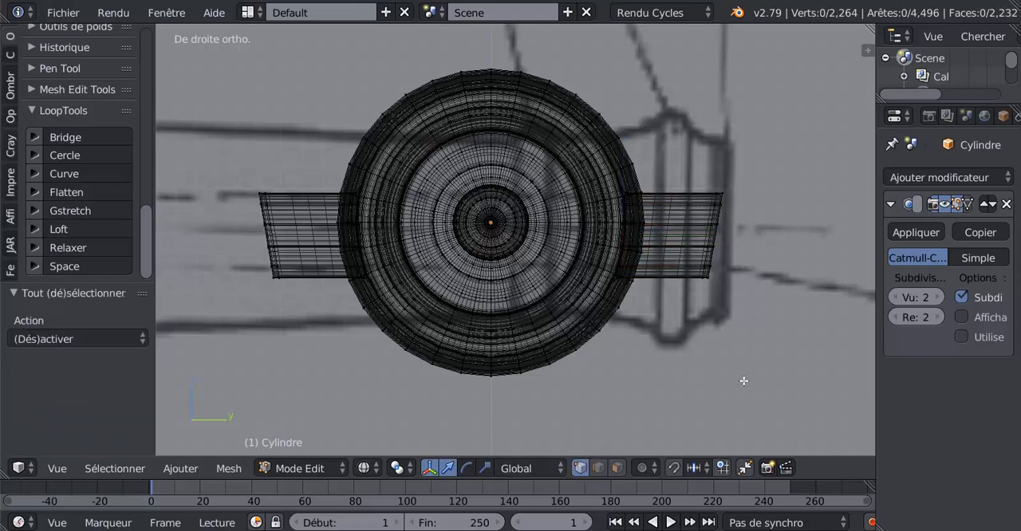
key("c")
left_click_drag(730, 186, 712, 294)
right_click(710, 186)
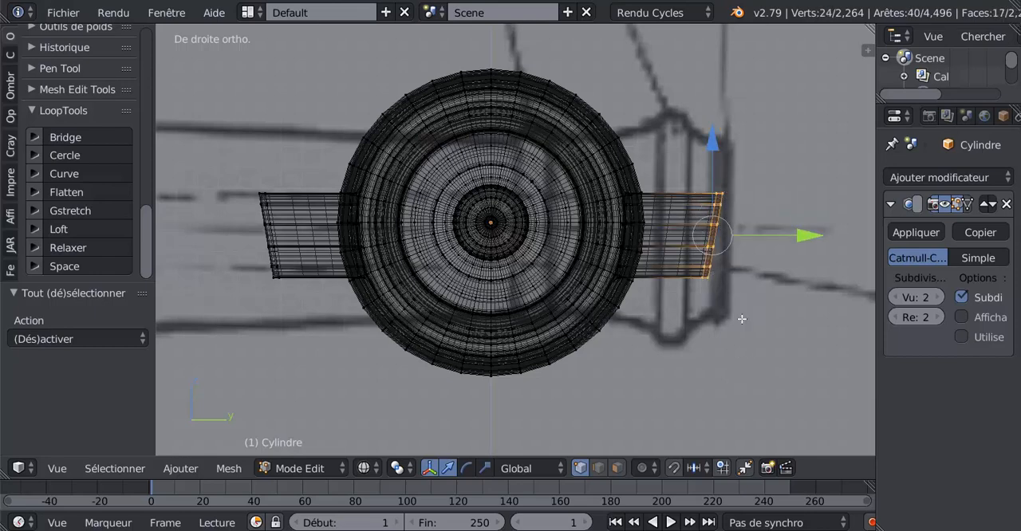
key("r")
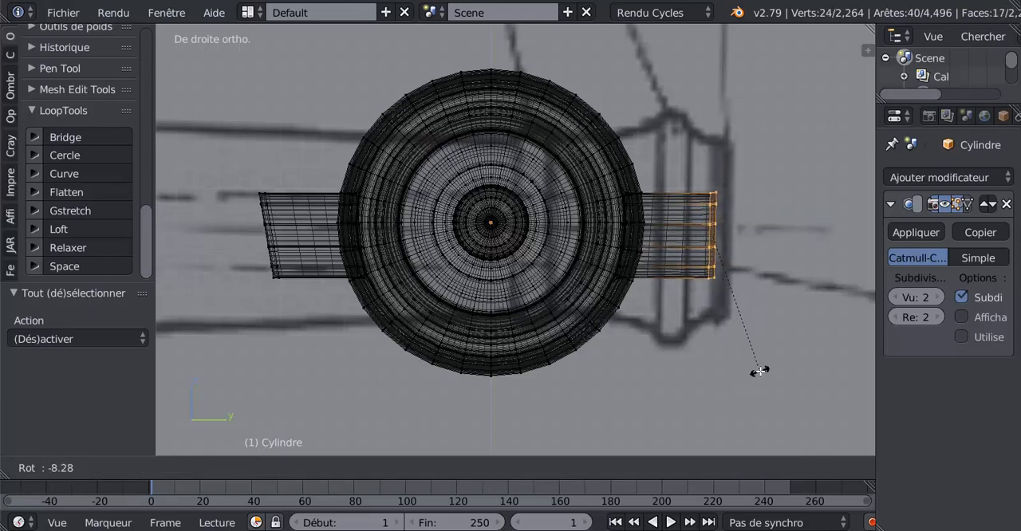
left_click(759, 372)
Step: Select only the negative-Y trunnion's outer end vertices and rotate them about 9.7° so that end face is vertical
key("a")
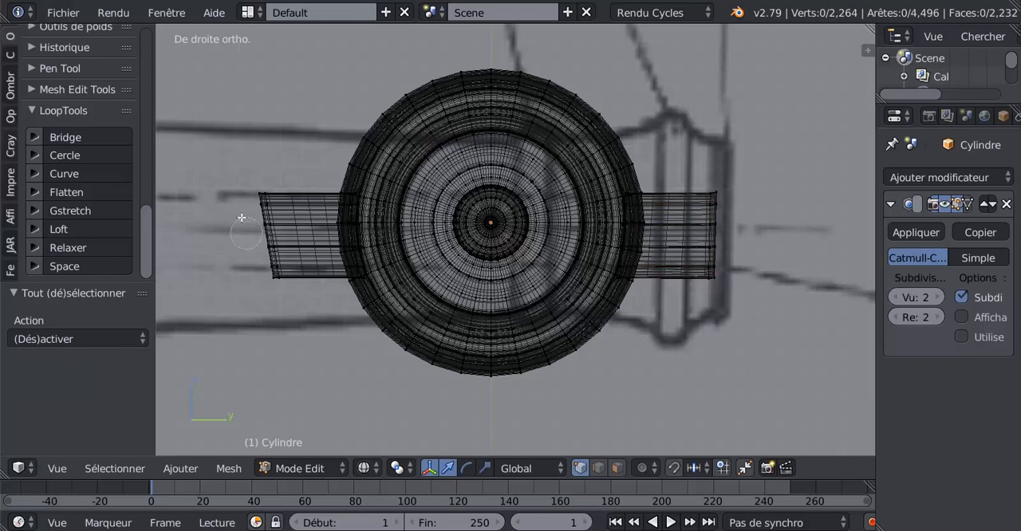
key("c")
left_click_drag(251, 194, 289, 320)
right_click(288, 320)
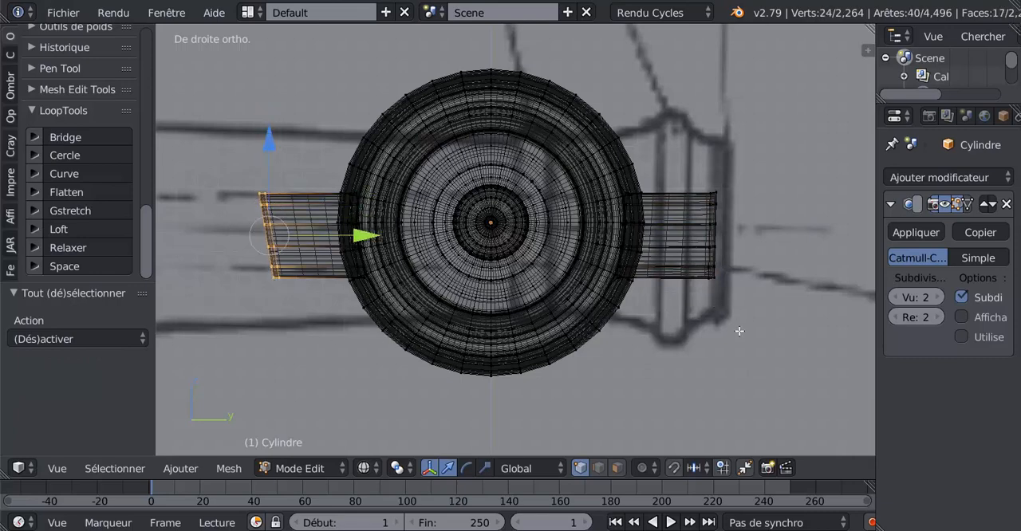
key("r")
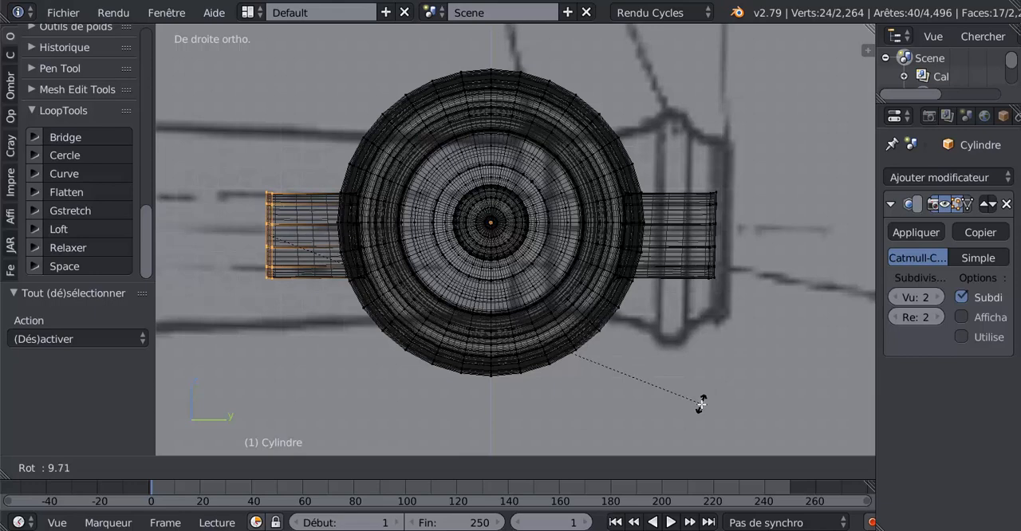
left_click(700, 404)
Step: Return to object mode with solid display and apply smooth shading to the cannon
key("Tab")
key("z")
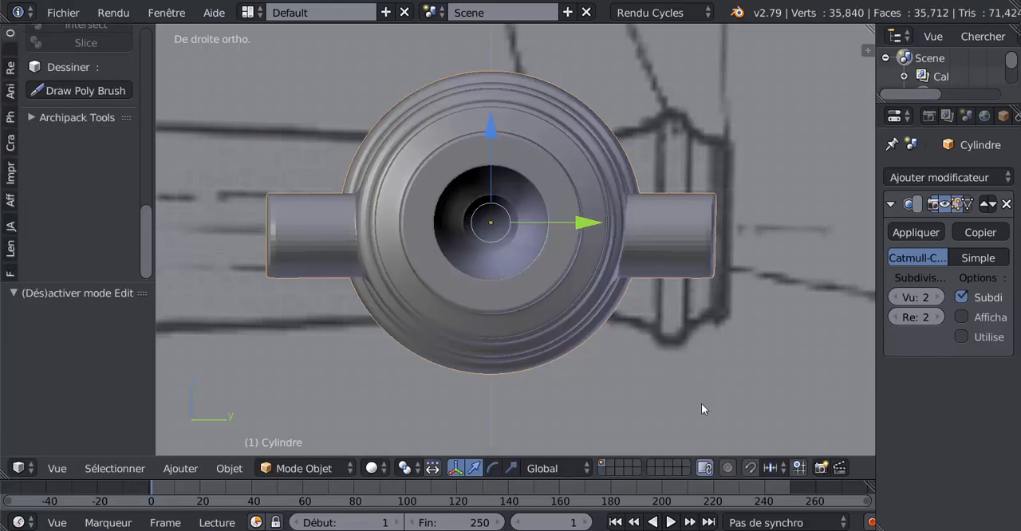
scroll(708, 323, "down", 2)
mouse_move(684, 334)
middle_mouse_down()
mouse_move(646, 344)
mouse_move(763, 342)
mouse_move(185, 229)
middle_mouse_up()
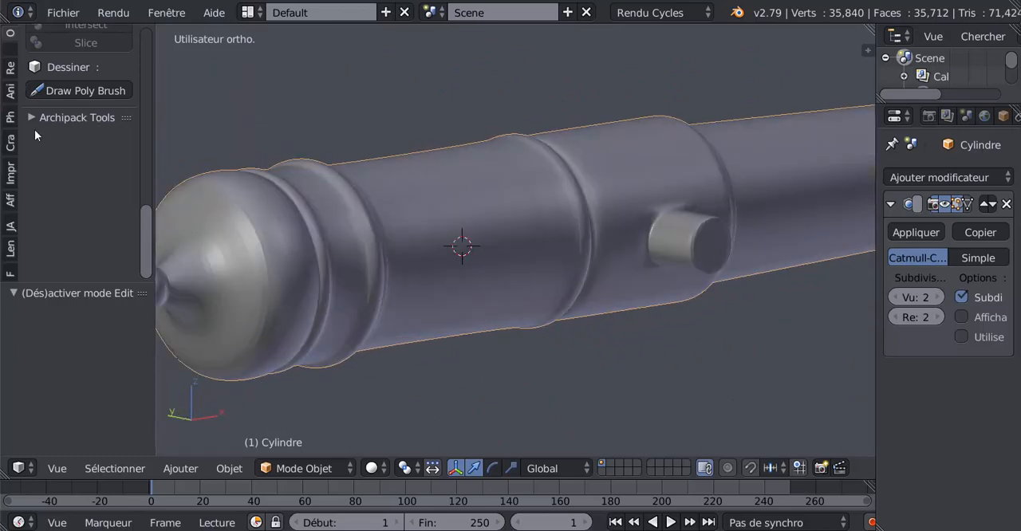
scroll(35, 129, "up", 15)
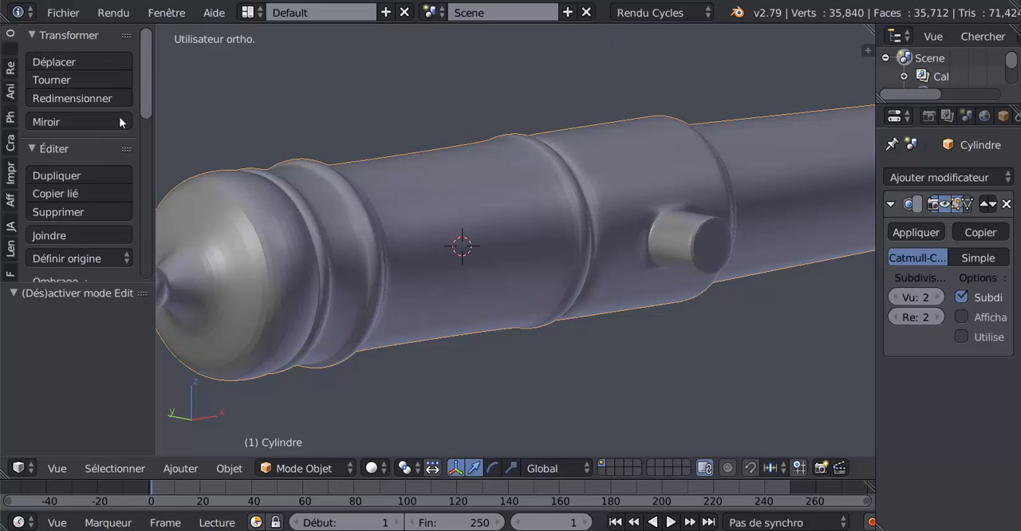
scroll(58, 244, "down", 5)
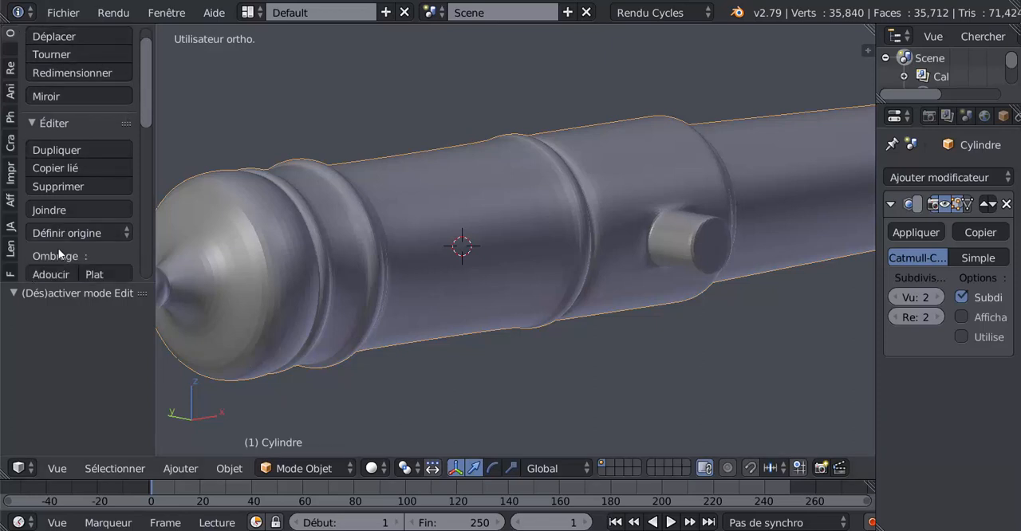
left_click(49, 197)
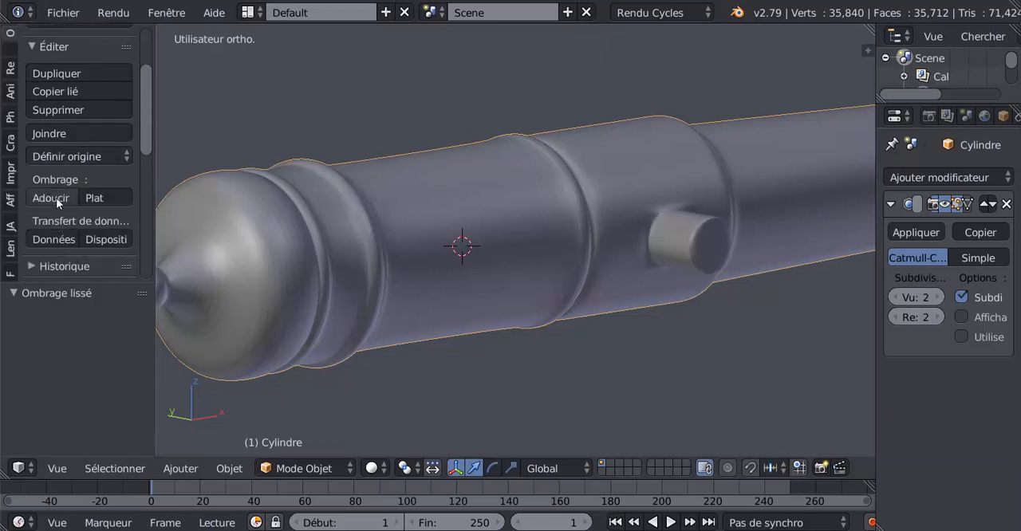
Step: Add two edge loops on the ring behind the trunnion section, sliding one to its front edge and the other to its rear edge
scroll(423, 291, "down", 3)
middle_click_drag(448, 322, 378, 316)
scroll(413, 306, "up", 4)
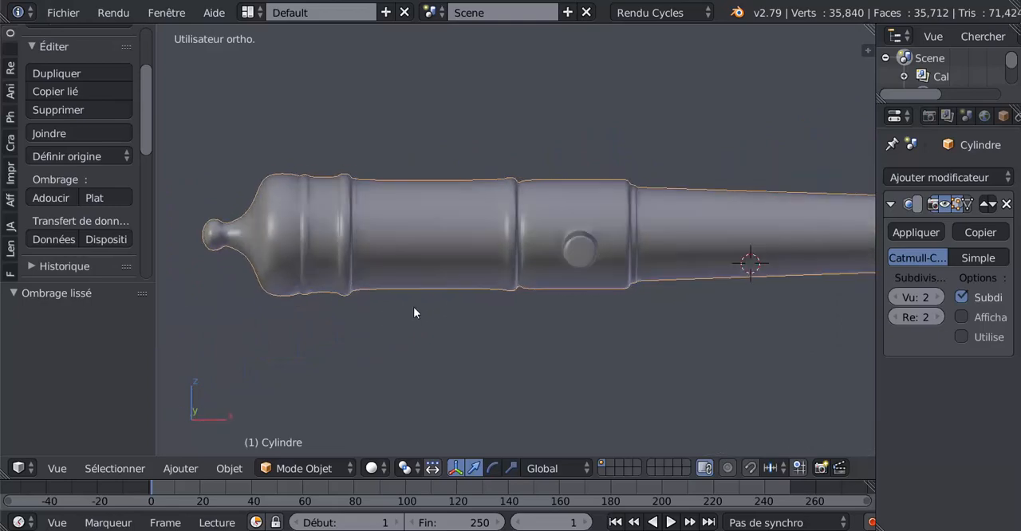
key("Tab")
scroll(510, 284, "up", 1)
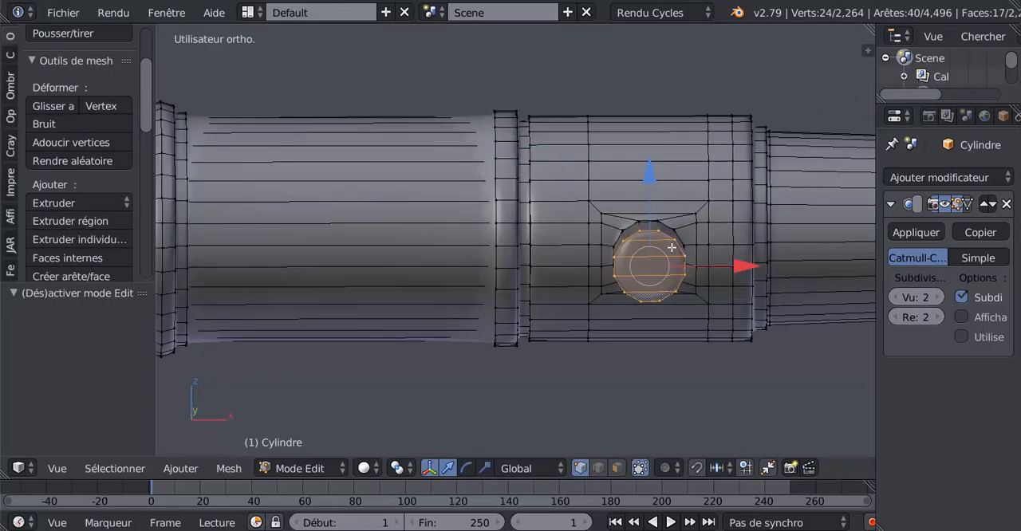
scroll(540, 252, "up", 1)
key("ctrl+r")
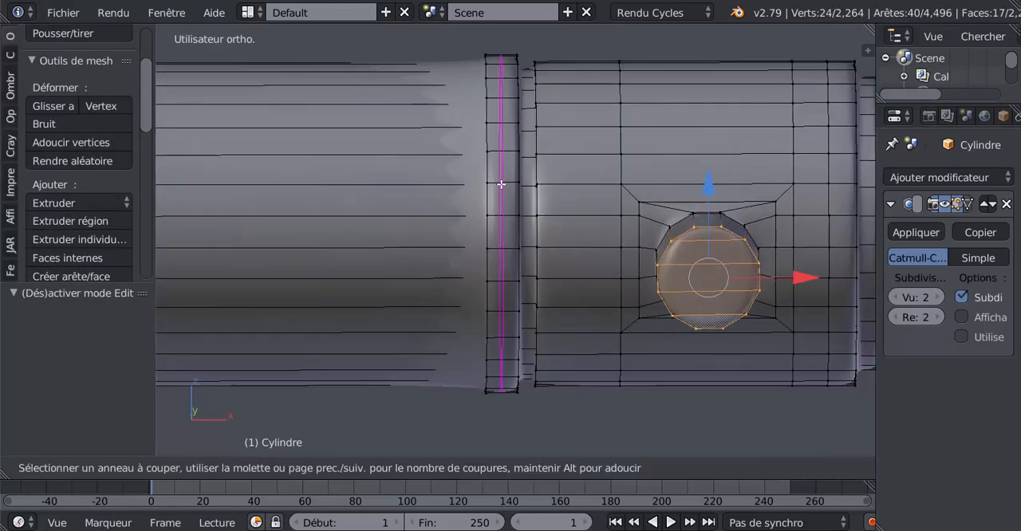
left_click(502, 192)
left_click(513, 165)
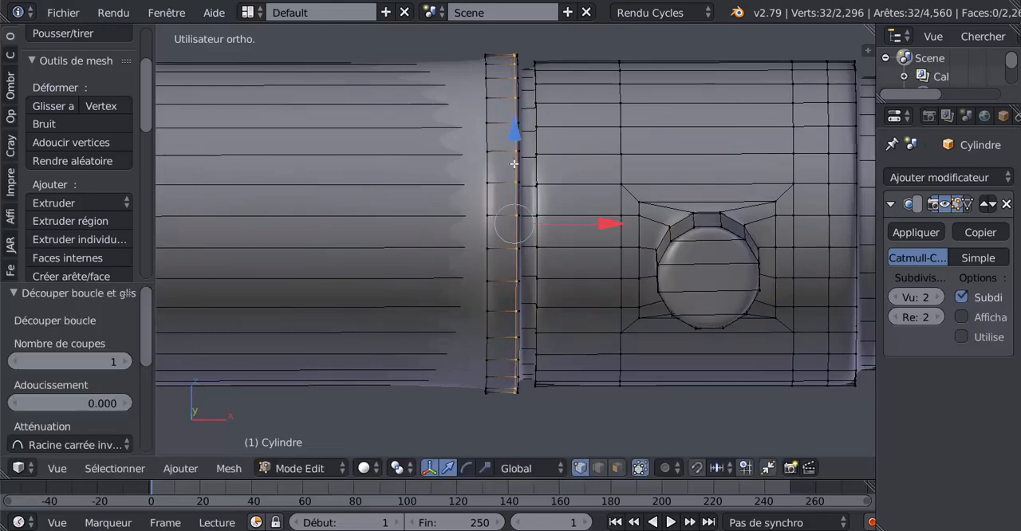
key("ctrl+r")
left_click(502, 179)
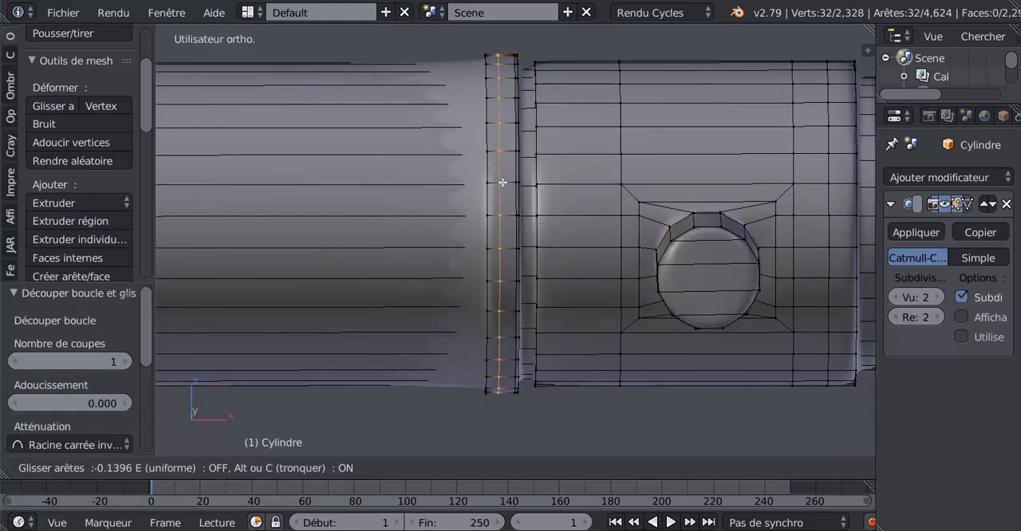
left_click(494, 203)
Step: Add an edge loop at the rear edge of the trunnion section and another on the rear barrel section, slid forward against the ring
key("ctrl+r")
left_click(588, 187)
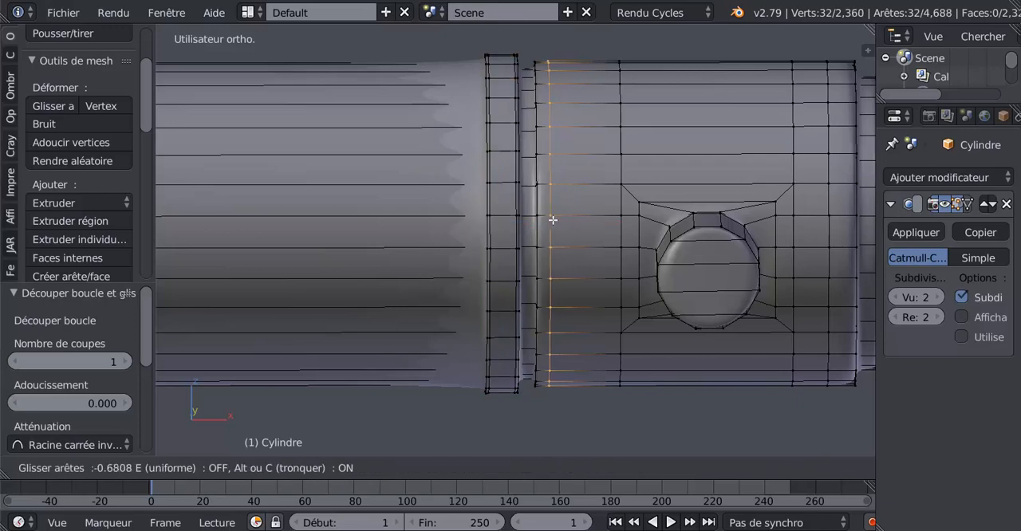
left_click(551, 231)
key("ctrl+r")
left_click(337, 178)
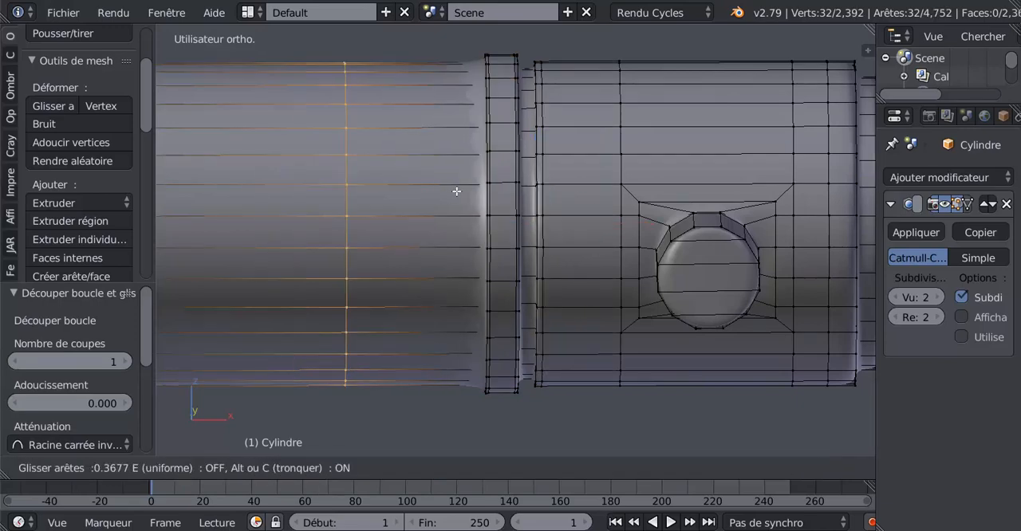
left_click(555, 200)
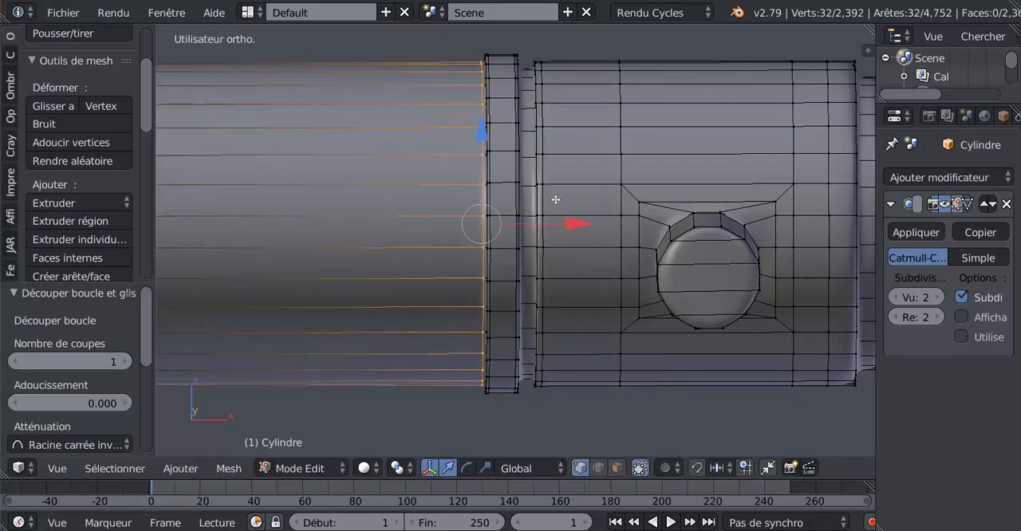
Step: Add another edge loop on the rear barrel section and slide it back against the narrow band beside the breech ring
scroll(550, 206, "down", 4)
middle_click_drag(472, 256, 673, 259, "shift")
scroll(587, 273, "up", 3)
middle_click_drag(549, 265, 622, 260, "shift")
scroll(581, 262, "up", 1)
scroll(582, 262, "up", 1)
middle_click_drag(586, 289, 481, 298, "shift")
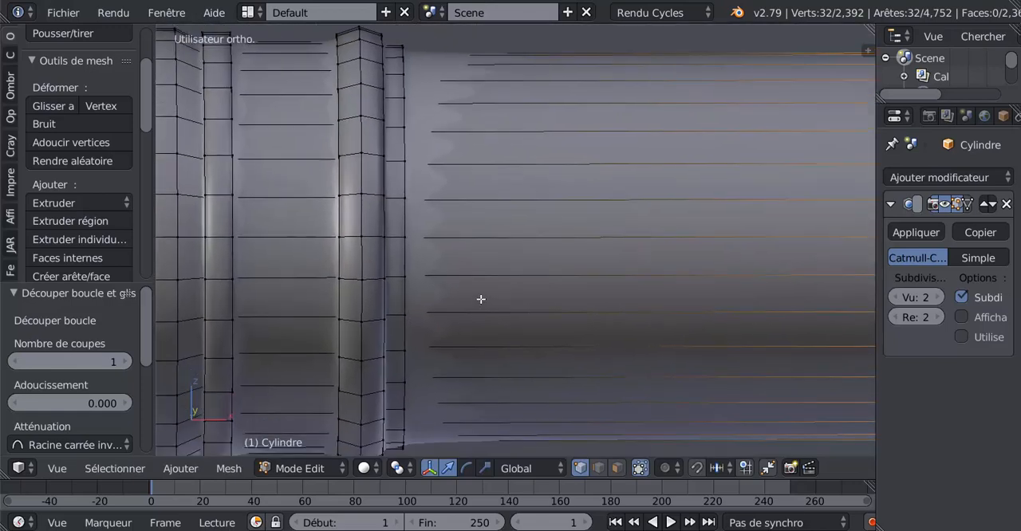
scroll(526, 265, "down", 3)
key("ctrl+r")
left_click(580, 201)
left_click(580, 201)
key("g")
key("g")
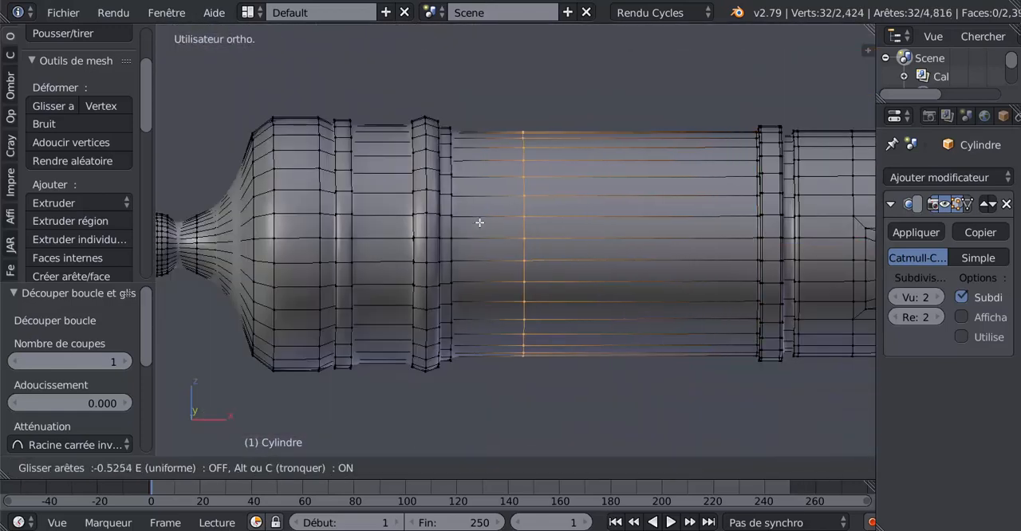
left_click(429, 284)
scroll(407, 240, "up", 3)
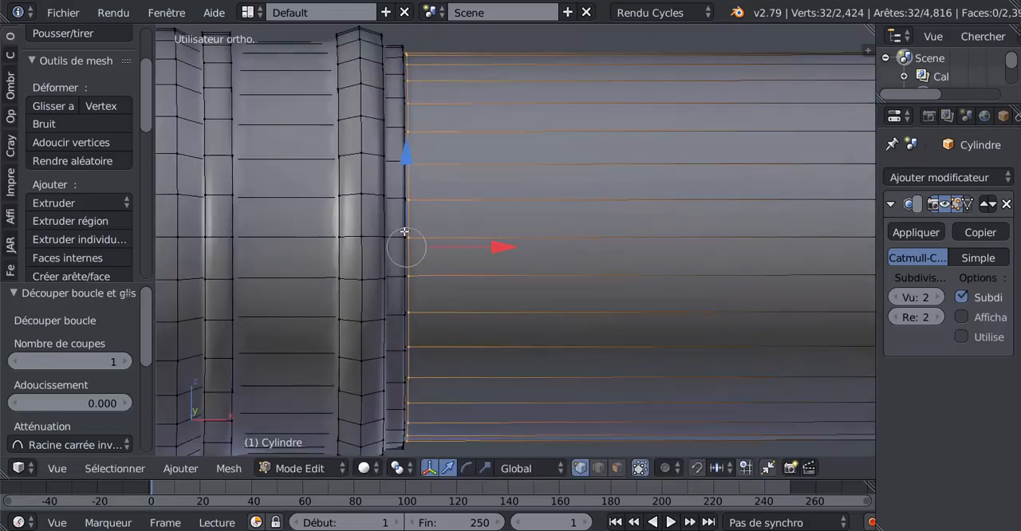
key("ctrl+r")
left_click(397, 209)
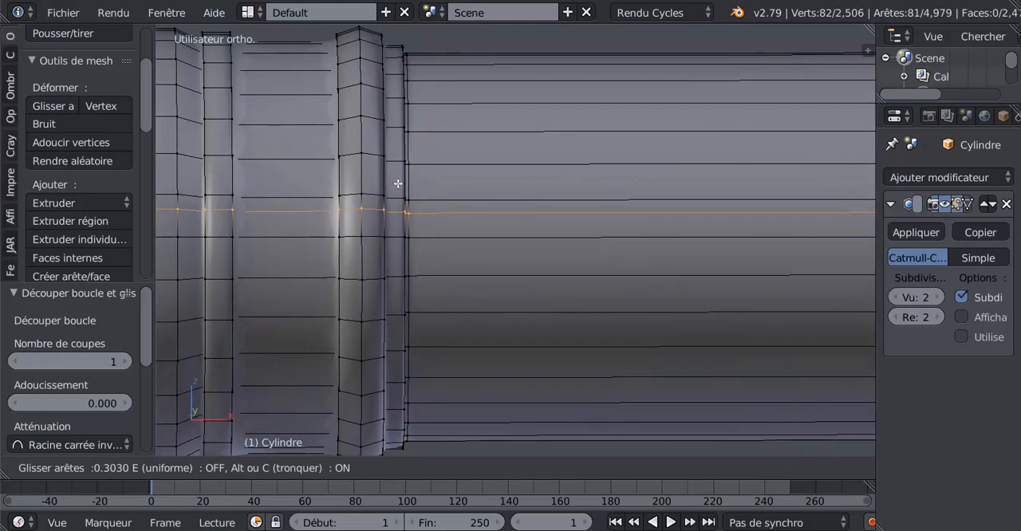
left_click(453, 202)
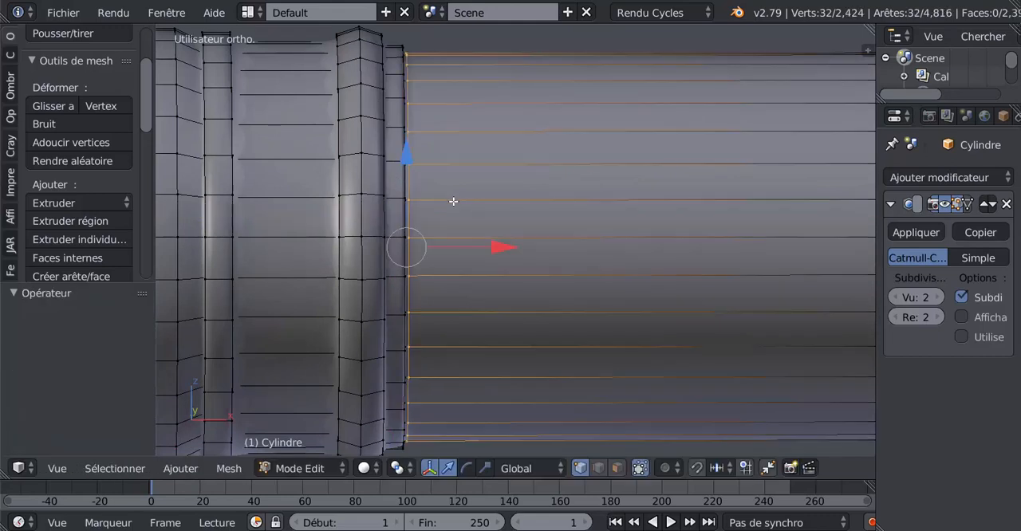
Step: Add two edge loops on the front half of the breech ring, sliding one to its front edge and the other against its crest
key("ctrl+r")
left_click(375, 200)
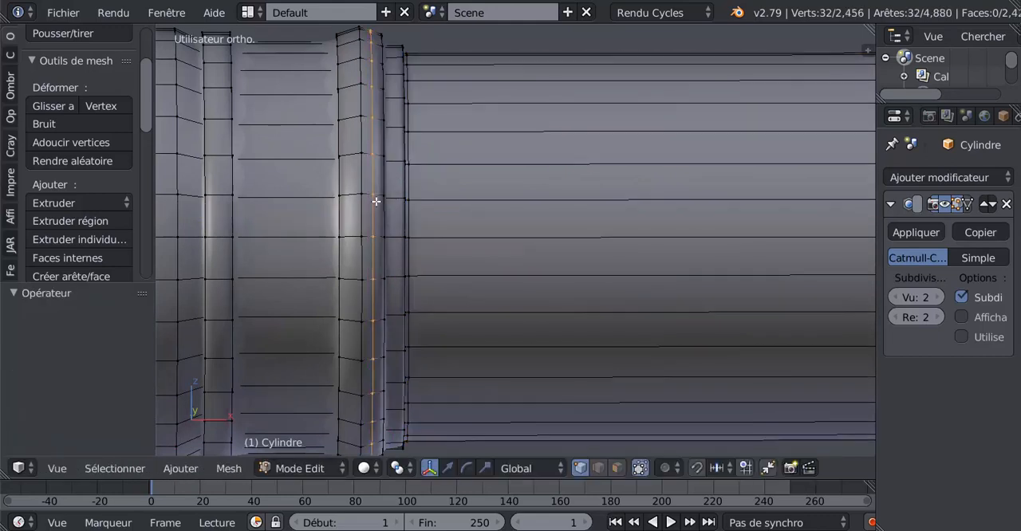
left_click(385, 192)
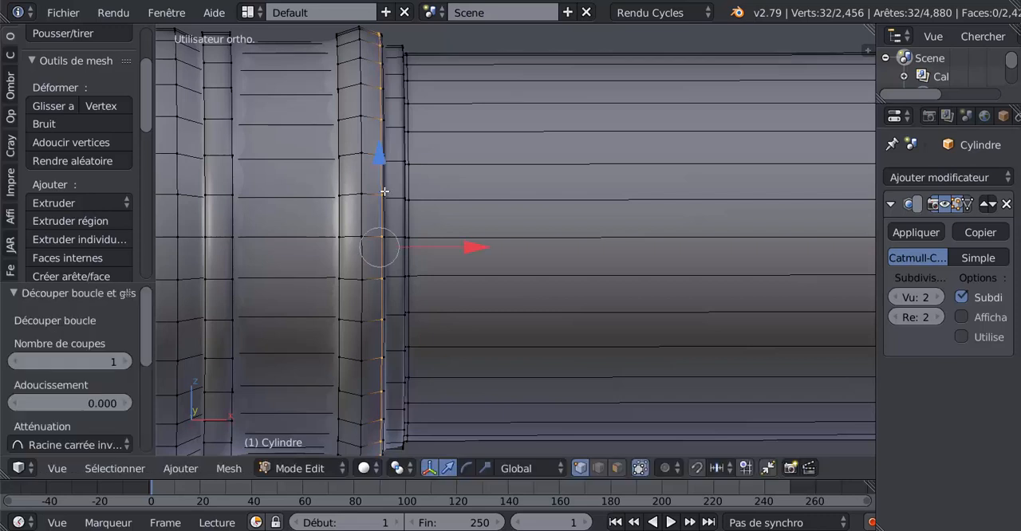
key("ctrl+r")
double_click(374, 196)
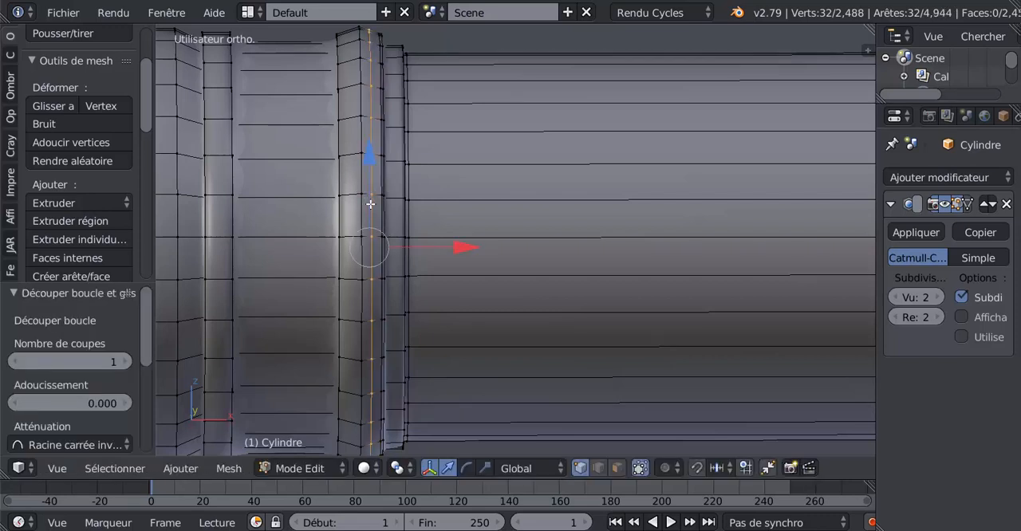
key("g")
key("g")
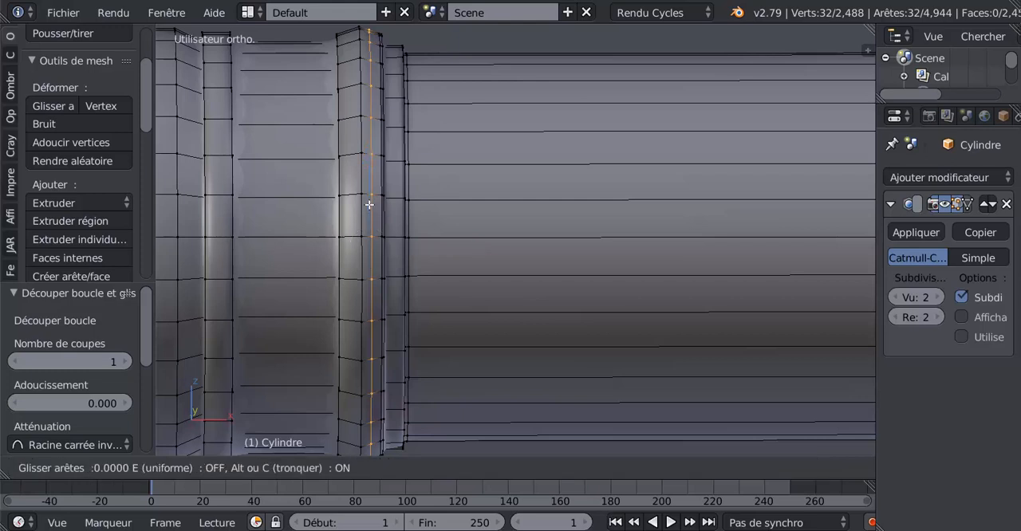
left_click(353, 205)
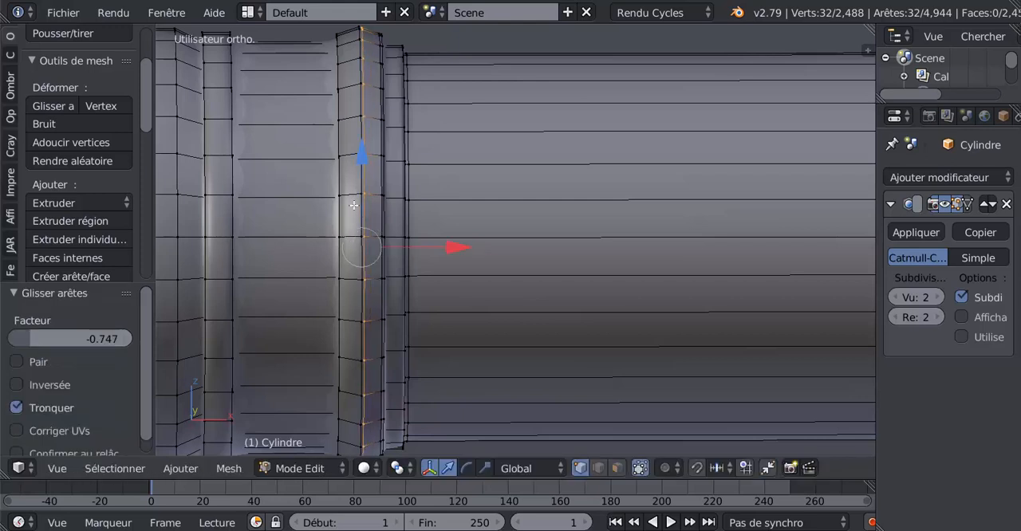
Step: Add two edge loops on the rear half of the breech ring, one slid against the crest and one to the rear edge
key("ctrl+r")
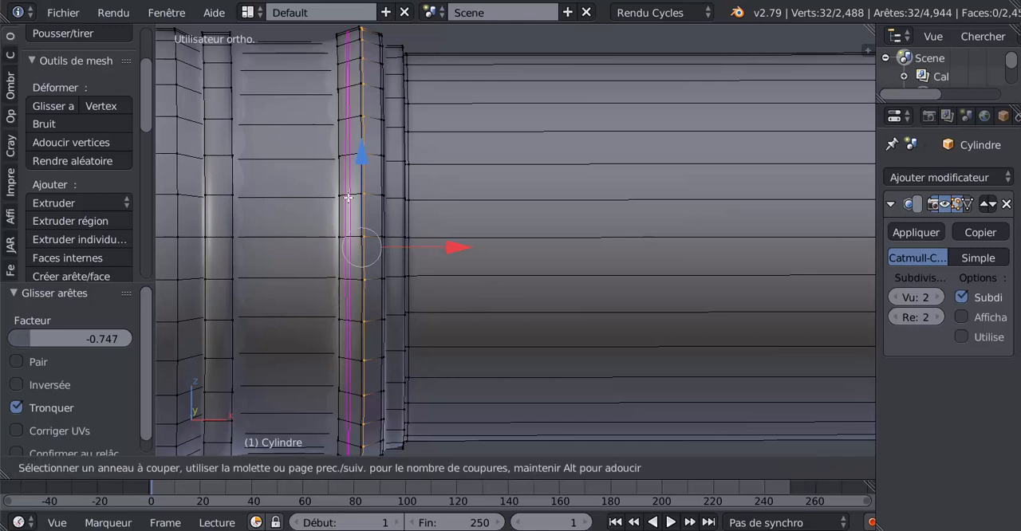
left_click(350, 196)
left_click(356, 189)
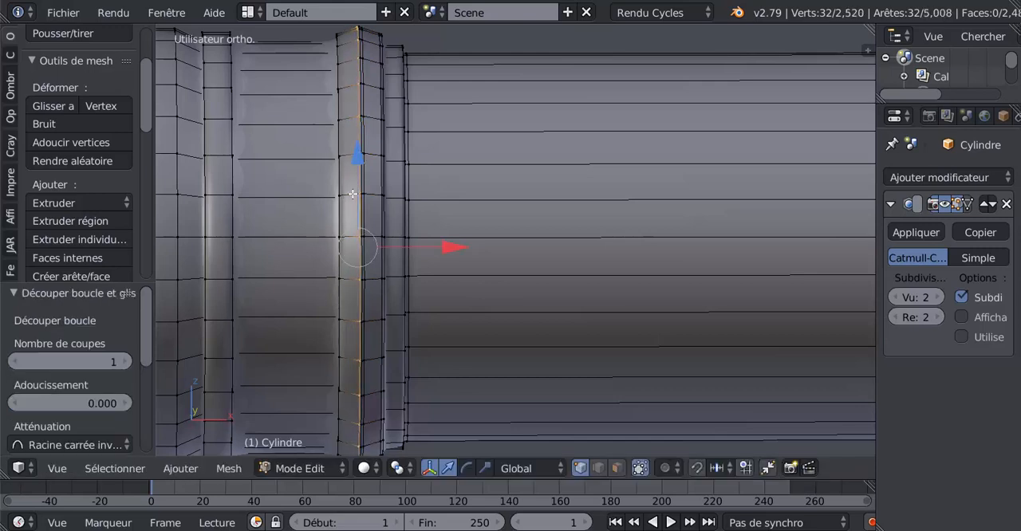
key("ctrl+r")
left_click(349, 198)
left_click(342, 213)
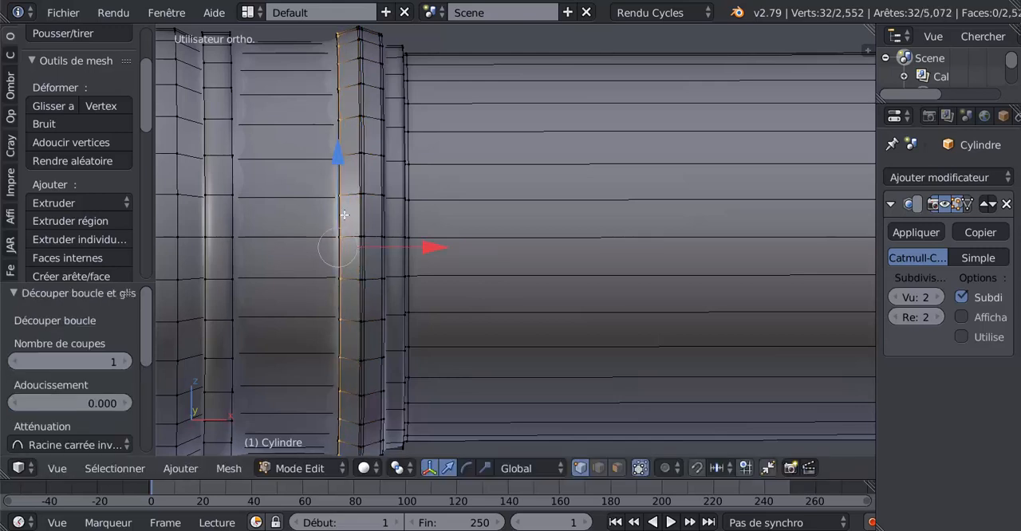
scroll(378, 227, "down", 3)
scroll(506, 250, "up", 2)
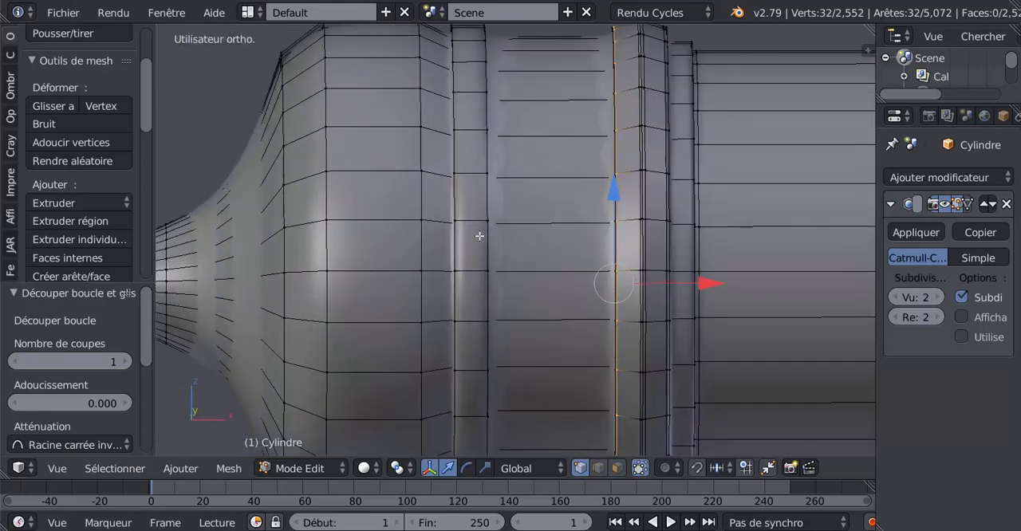
Step: Add two edge loops on the section behind the breech ring, sliding one to its front end and the other to its rear end
key("ctrl+r")
left_click(550, 223)
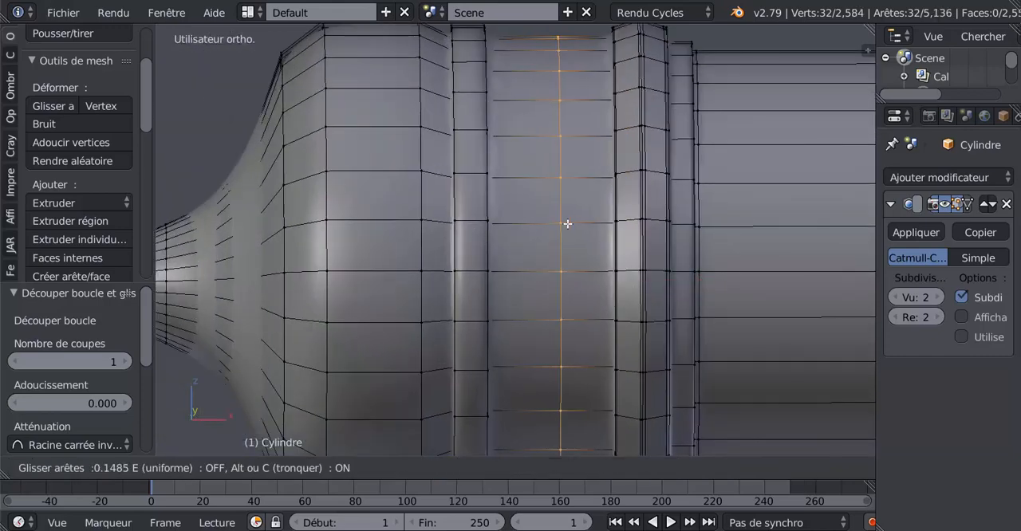
left_click(598, 232)
key("ctrl+r")
left_click(536, 225)
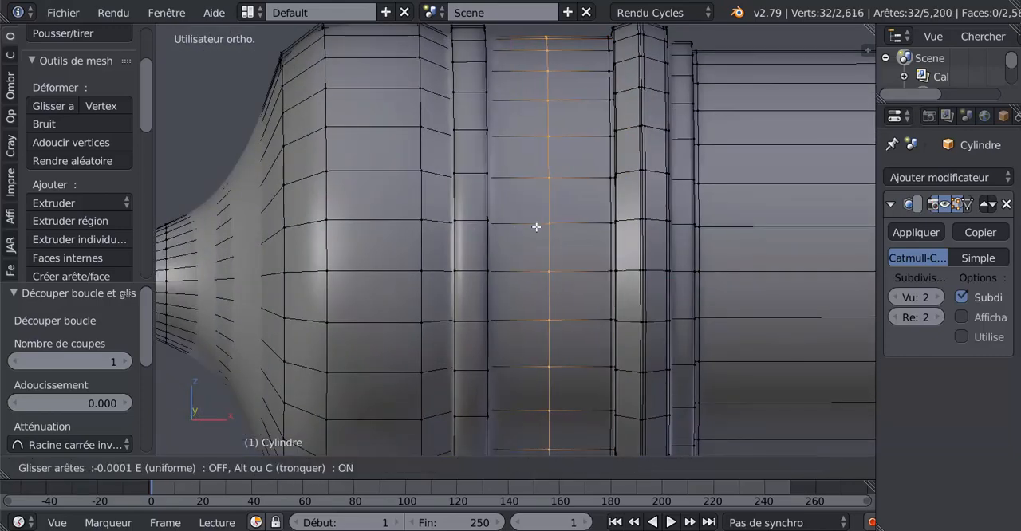
left_click(480, 264)
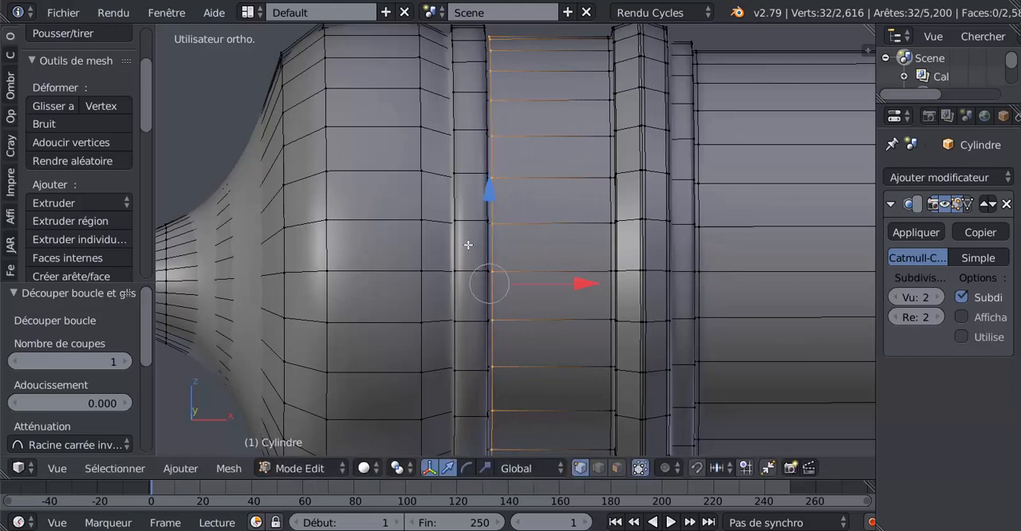
Step: Add two edge loops on the narrow band ahead of the rounded breech, one slid to its front edge and one to its rear edge
scroll(468, 244, "up", 1)
key("ctrl+r")
left_click(460, 221)
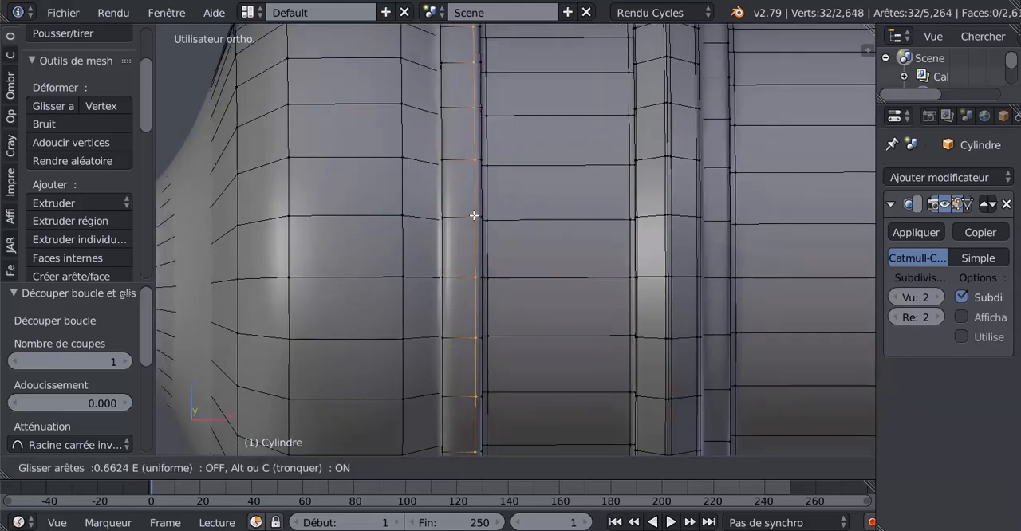
left_click(475, 215)
key("ctrl+r")
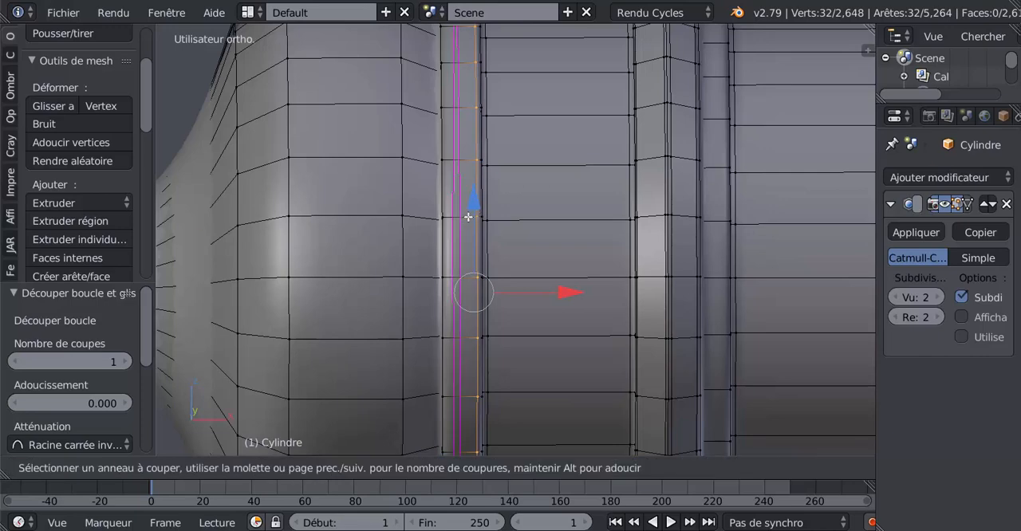
left_click(466, 220)
left_click(451, 238)
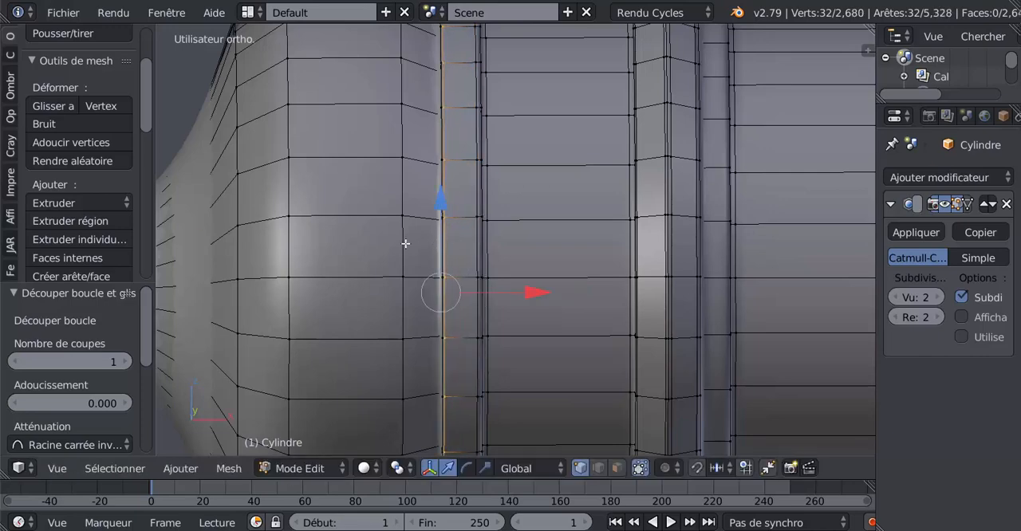
Step: Add an edge loop on the breech's rear slope, slid slightly toward the knob, and return to object mode
scroll(405, 243, "down", 3)
key("ctrl+r")
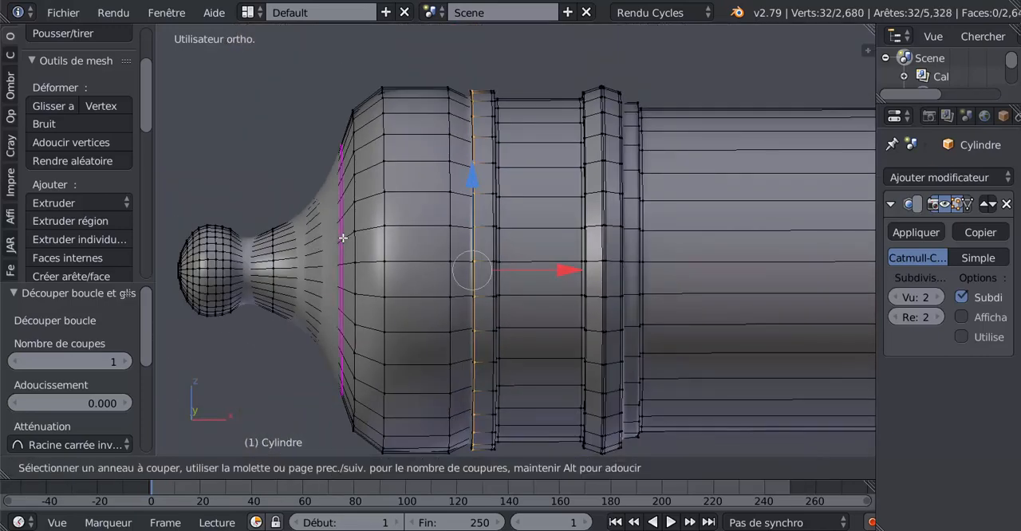
left_click(342, 243)
left_click(339, 258)
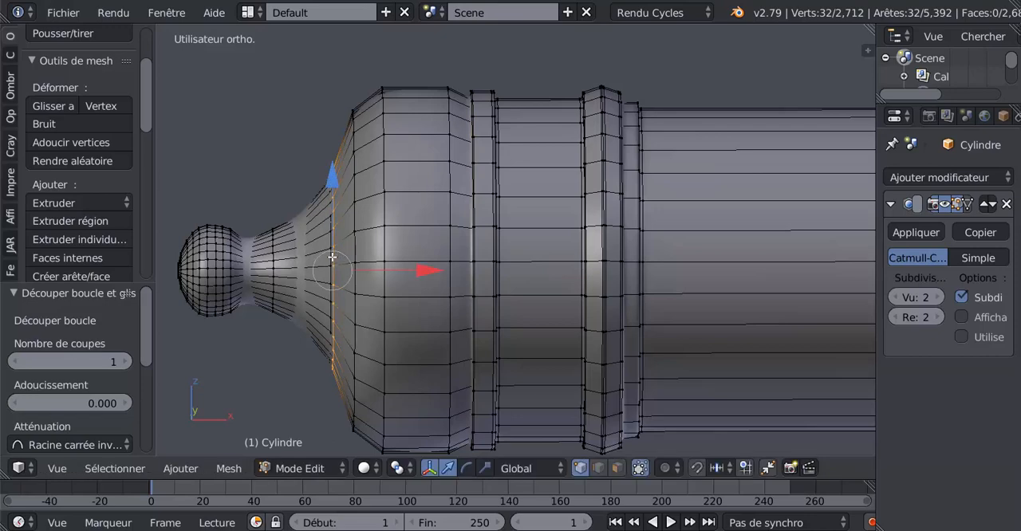
key("Tab")
scroll(510, 285, "down", 3)
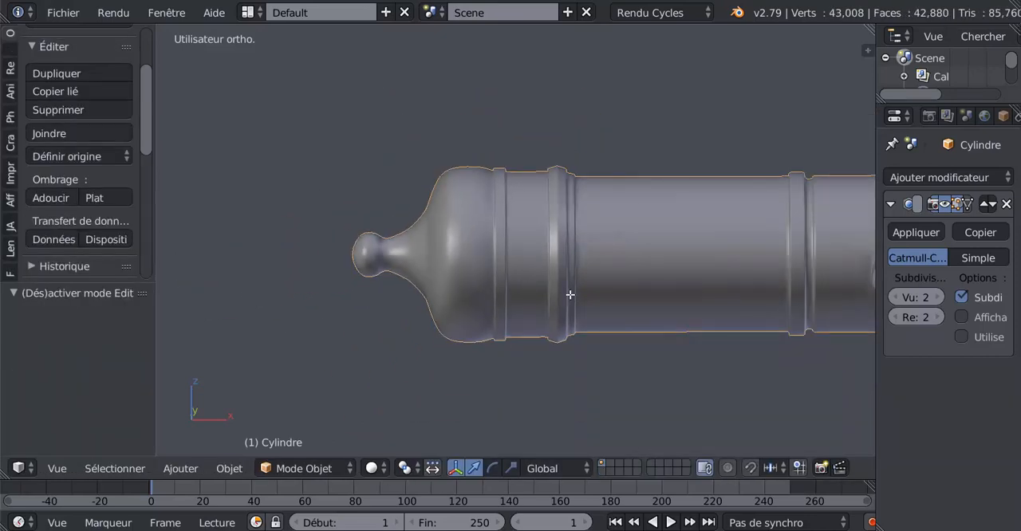
Step: Examine the smoothed cannon from the side and from the muzzle end
key("Tab")
scroll(567, 296, "down", 1)
key("Tab")
middle_click_drag(633, 317, 551, 281)
scroll(563, 297, "down", 3)
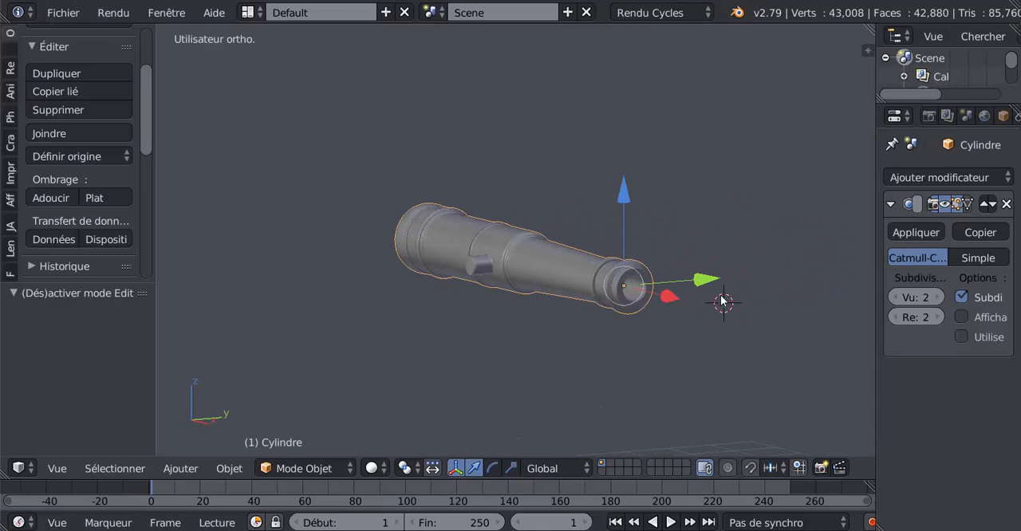
middle_click_drag(721, 296, 643, 249, "shift")
scroll(642, 249, "up", 2)
middle_click_drag(553, 261, 716, 314)
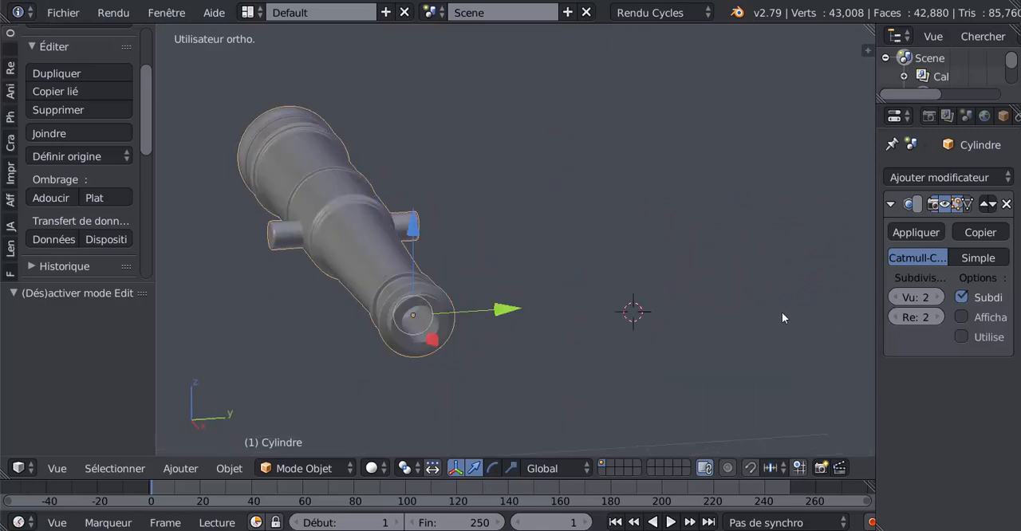
Step: Rename the cannon object from its default name to canon
key("n")
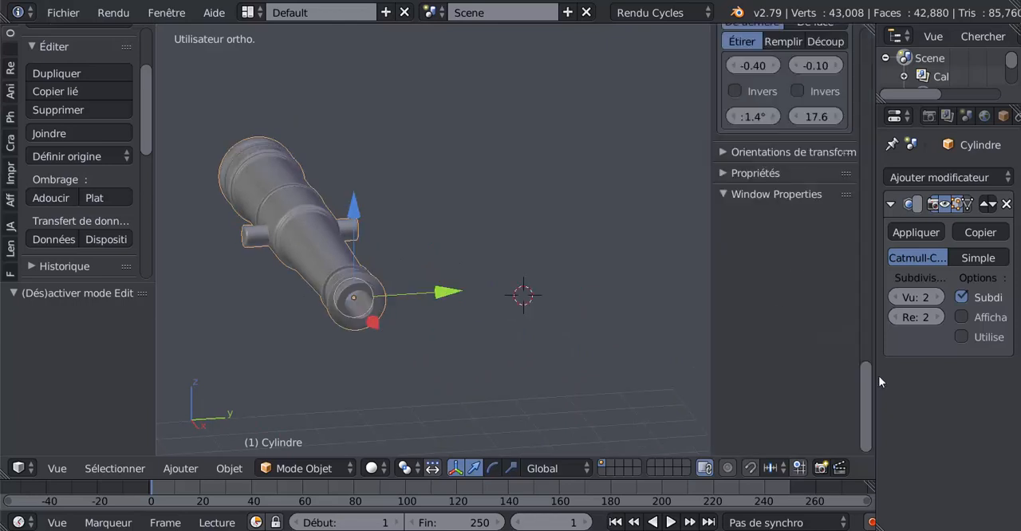
left_click_drag(862, 401, 881, 306)
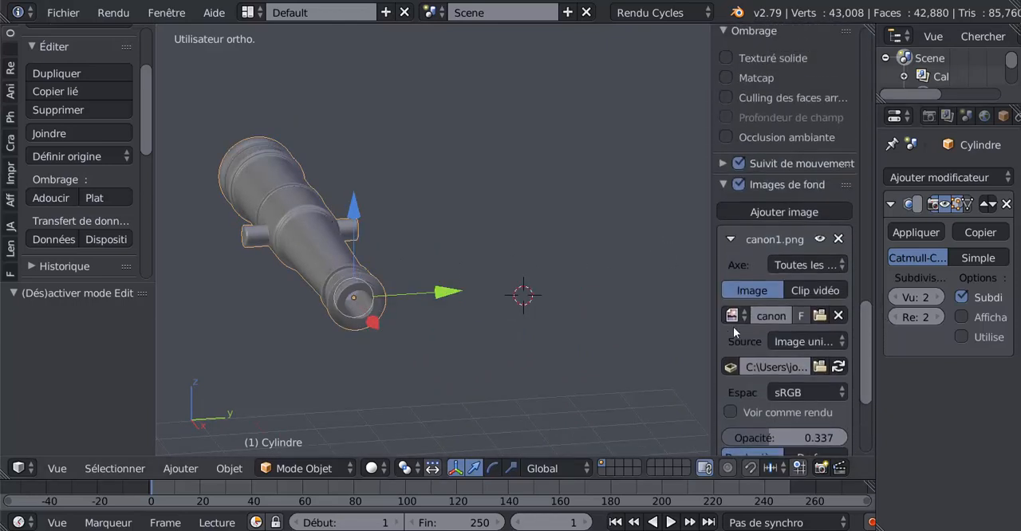
scroll(779, 229, "up", 8)
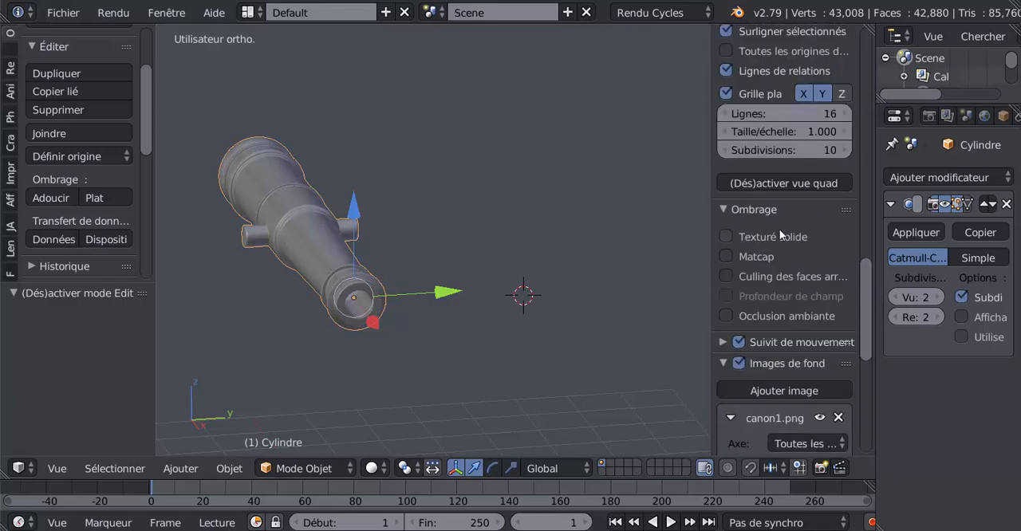
scroll(769, 153, "up", 2)
left_click(793, 139)
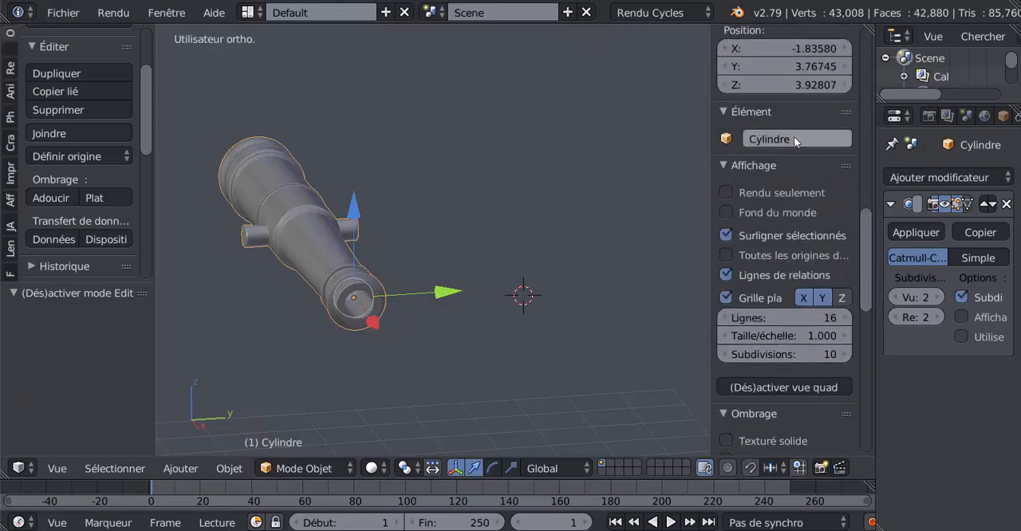
key("BackSpace")
Step: Save the scene as canon galion.blend in the Desktop folder
left_click(54, 12)
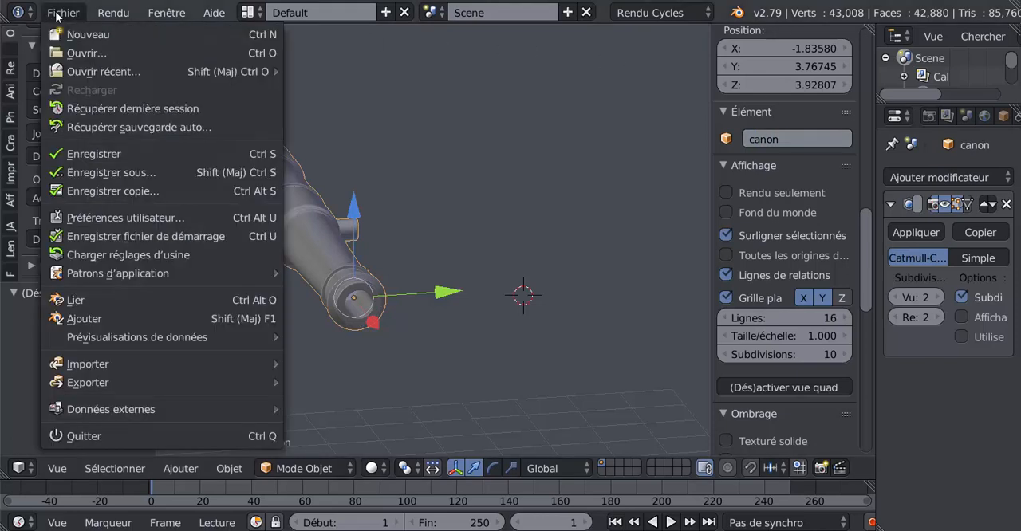
left_click(110, 173)
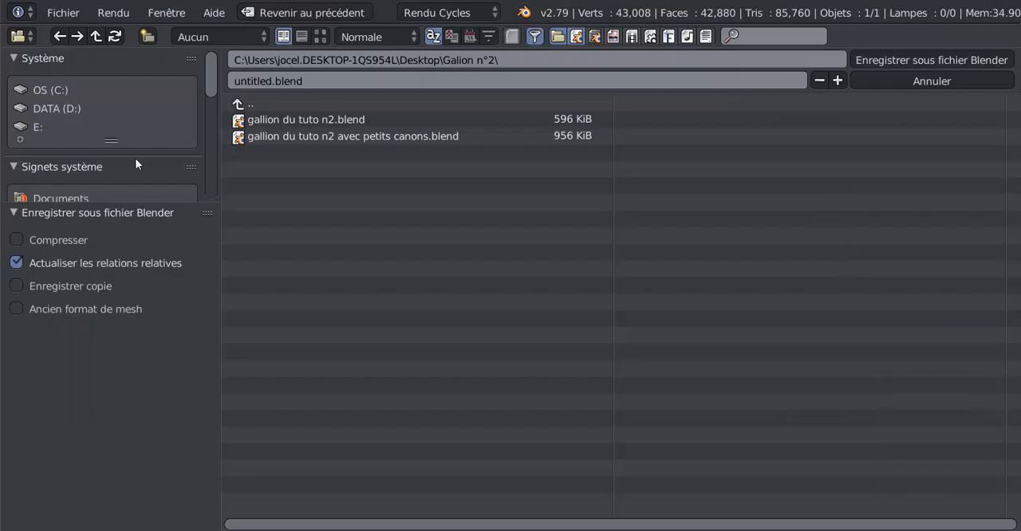
left_click(307, 80)
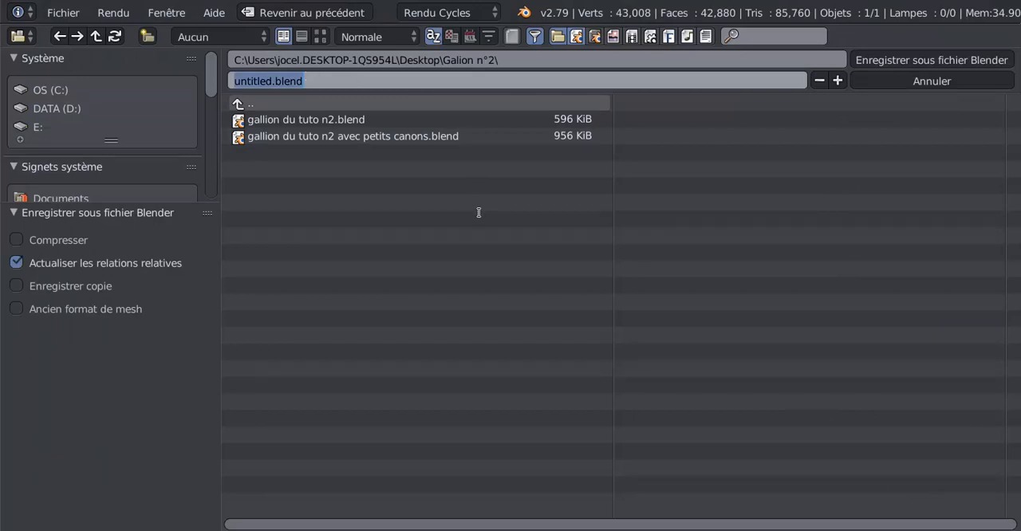
type("canon alion")
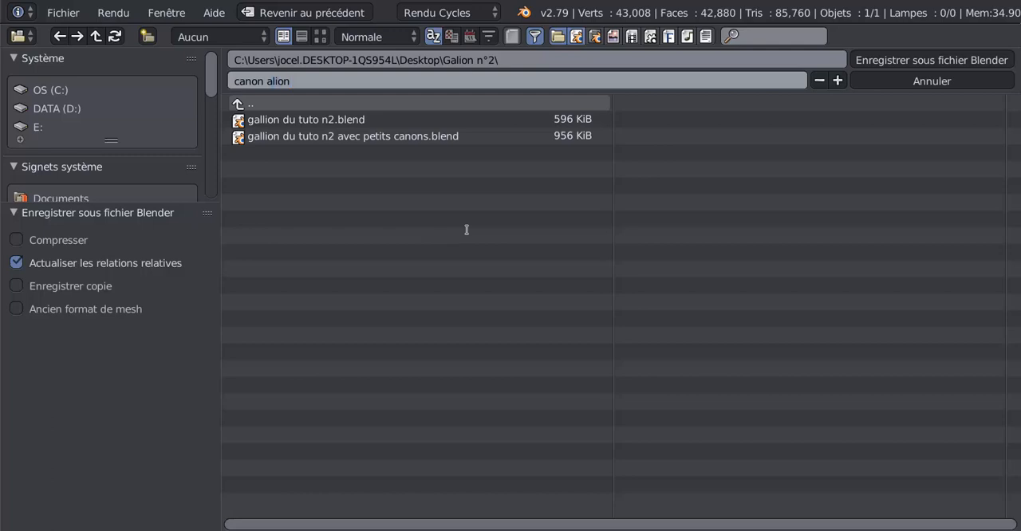
type("g")
key("Return")
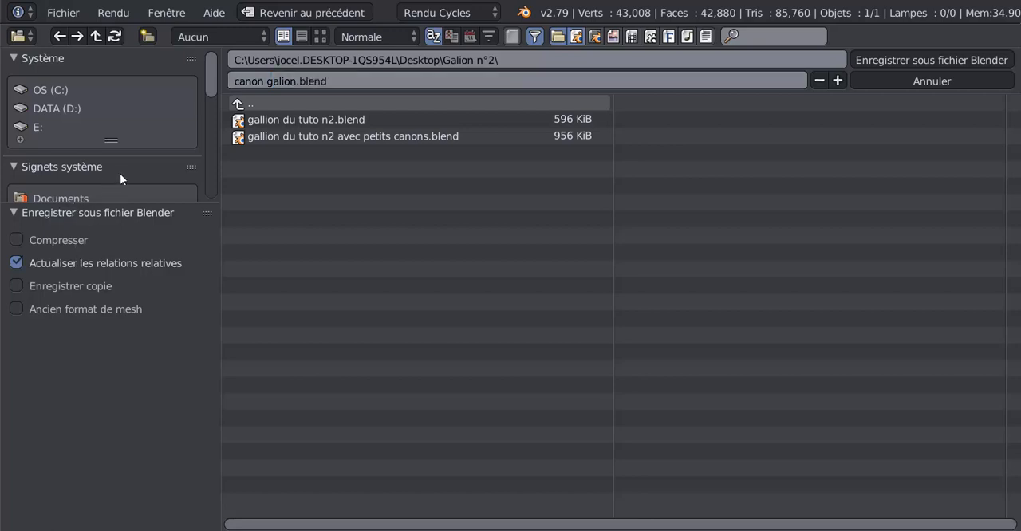
scroll(173, 166, "down", 4)
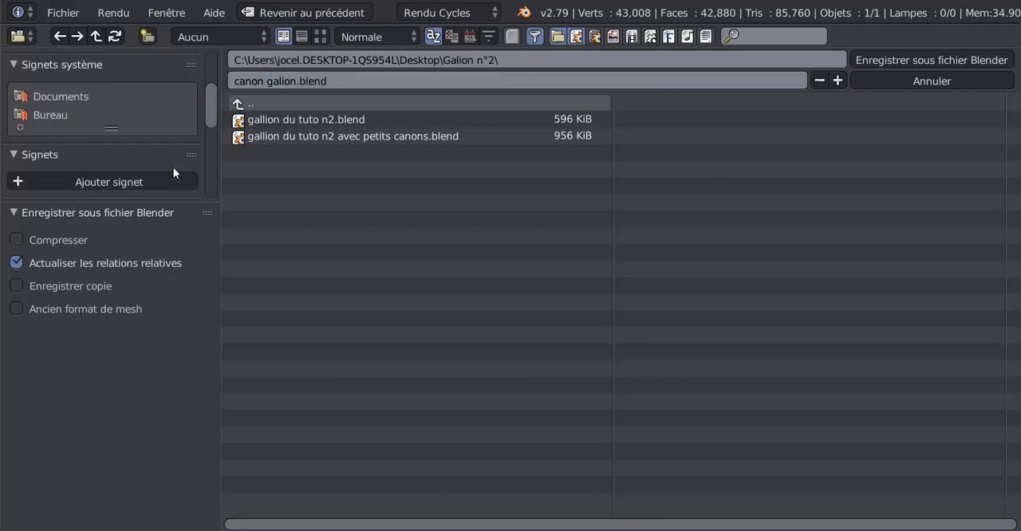
left_click(56, 115)
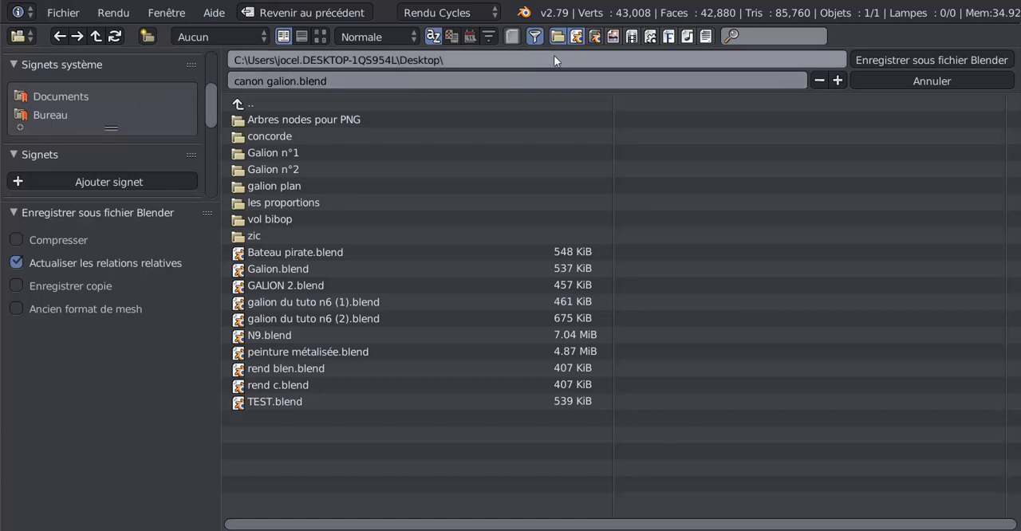
left_click(917, 60)
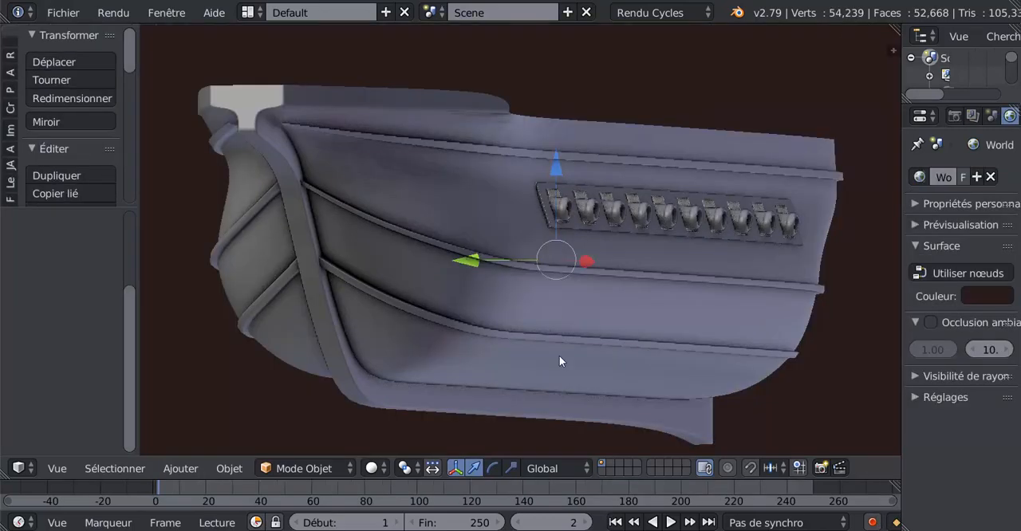
Step: Examine the galleon hull and its two rows of cannons from the side, close up and from above
middle_click_drag(622, 259, 508, 317)
scroll(553, 327, "down", 2)
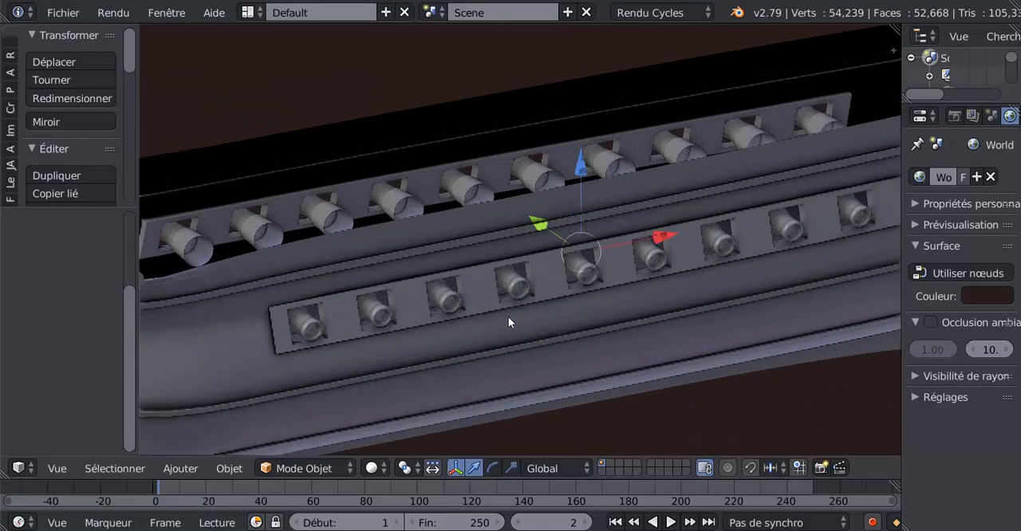
scroll(728, 250, "down", 2)
middle_click_drag(729, 249, 584, 388)
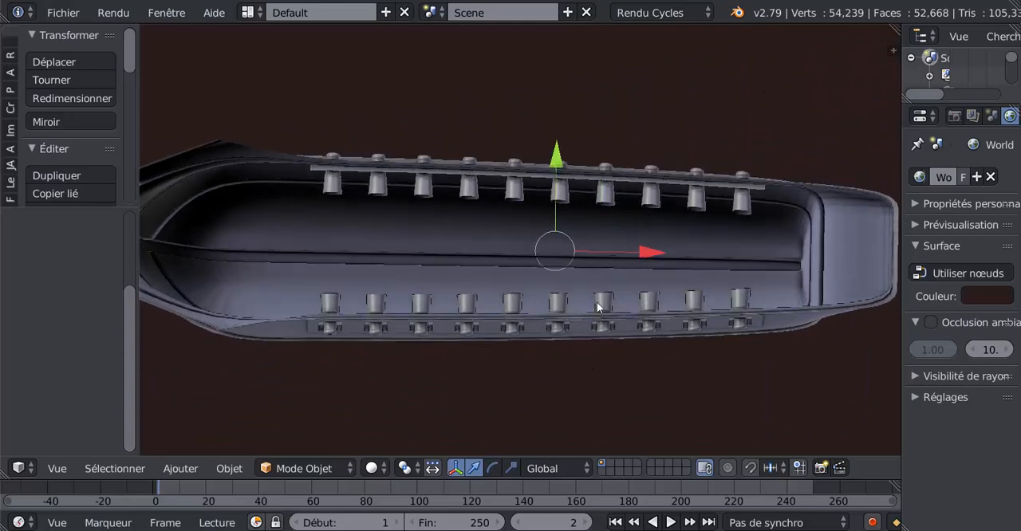
scroll(594, 319, "down", 3)
middle_click_drag(576, 339, 598, 273, "shift")
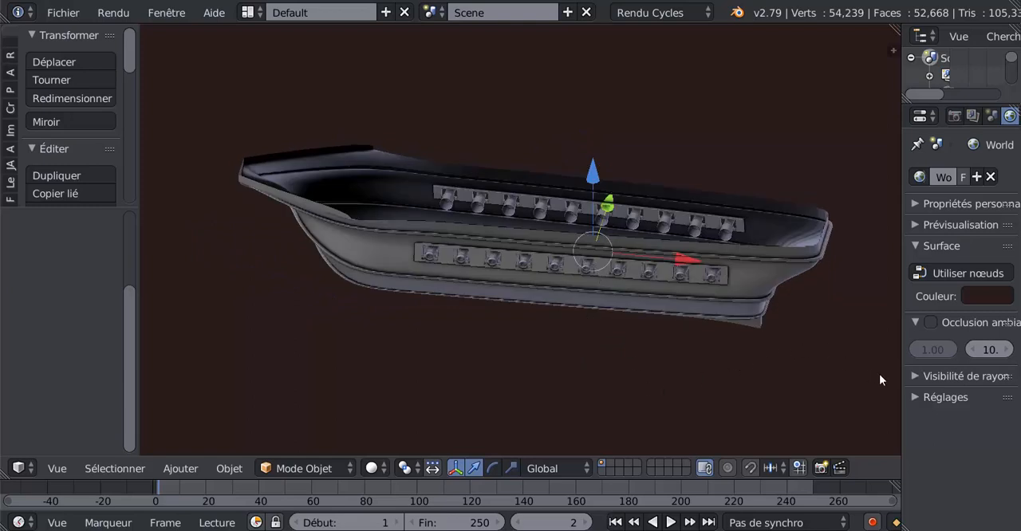
Step: Turn off ambient occlusion, render-only display and the world background in the 3D view
key("n")
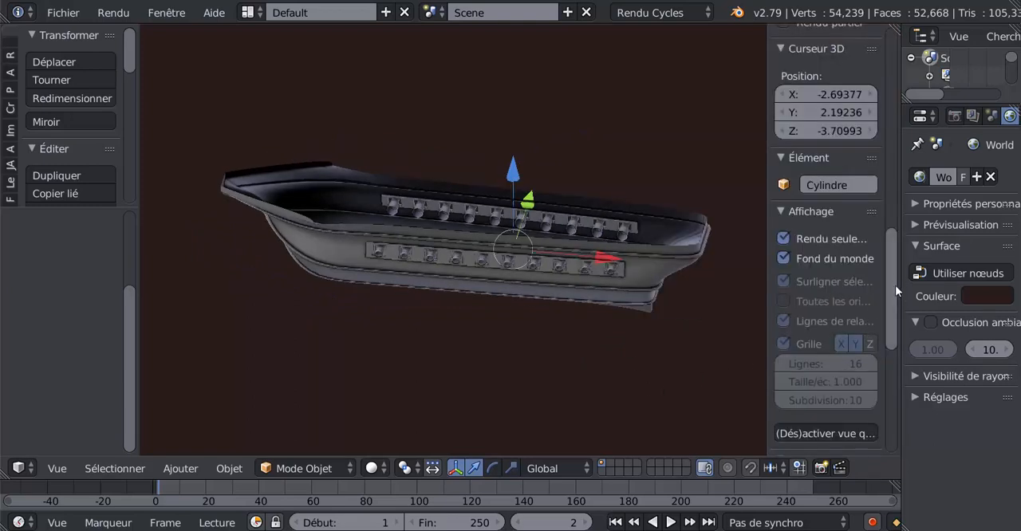
mouse_move(895, 285)
left_mouse_down()
mouse_move(898, 147)
mouse_move(900, 187)
left_mouse_up()
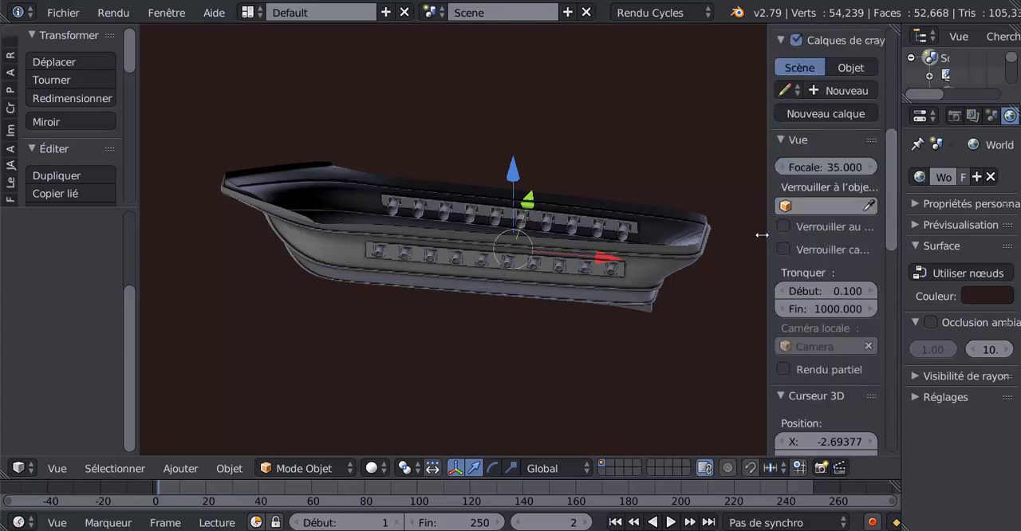
left_click_drag(763, 234, 694, 263)
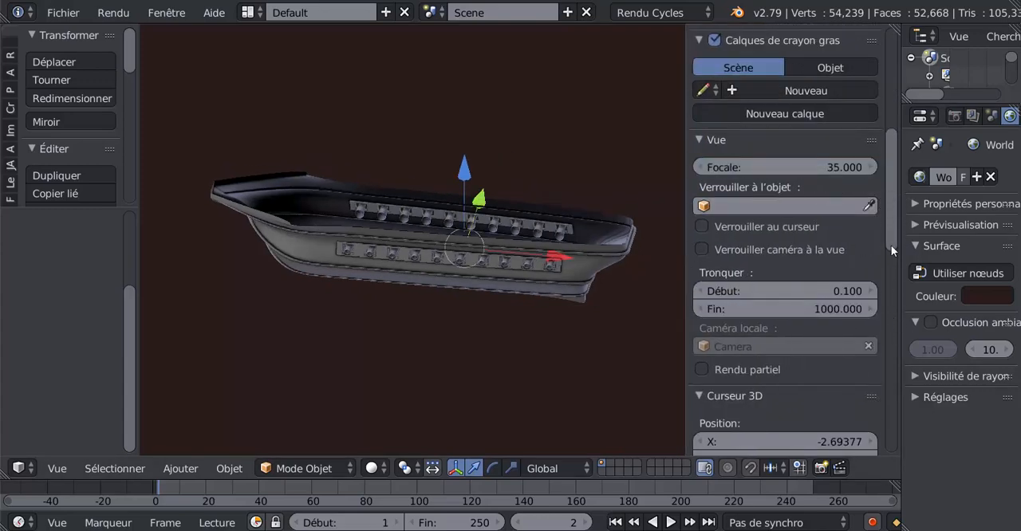
left_click_drag(891, 245, 896, 399)
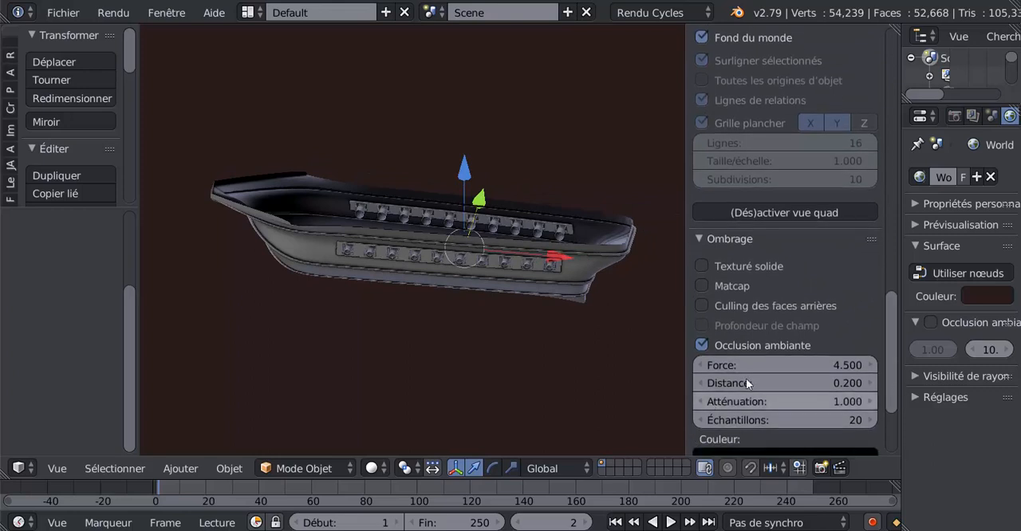
left_click(700, 343)
scroll(775, 332, "up", 4)
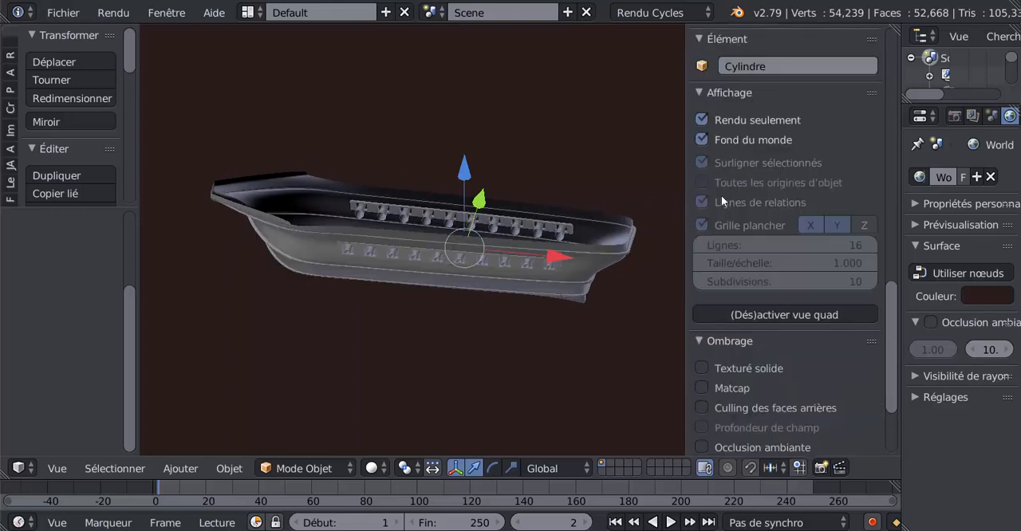
left_click(701, 120)
left_click(701, 141)
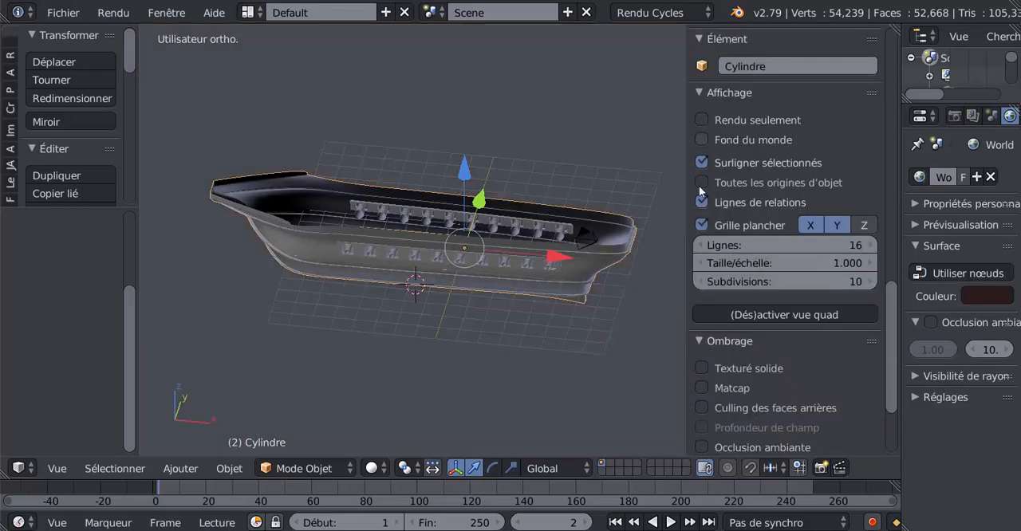
left_click_drag(687, 247, 925, 255)
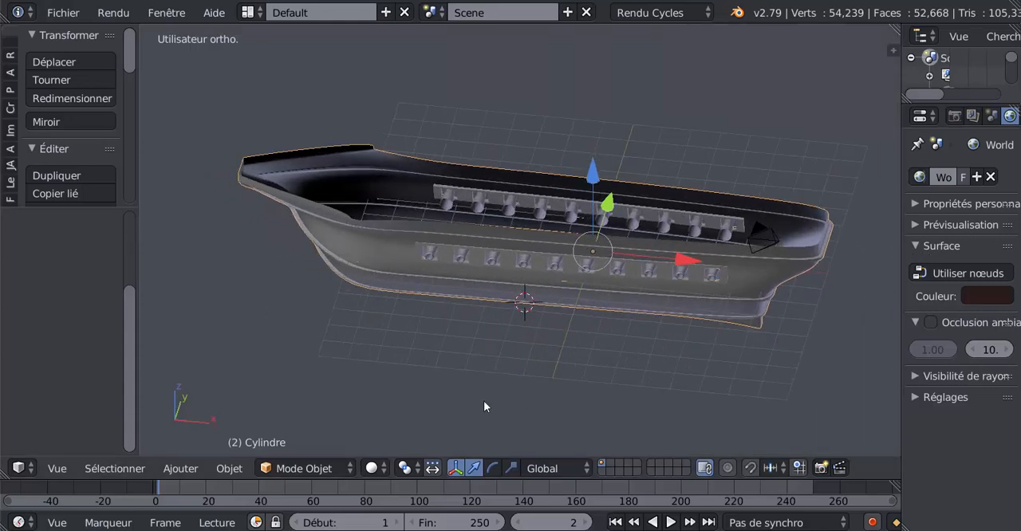
Step: Snap the 3D cursor to the centre of the scene
middle_click_drag(484, 401, 564, 365)
scroll(565, 365, "up", 2)
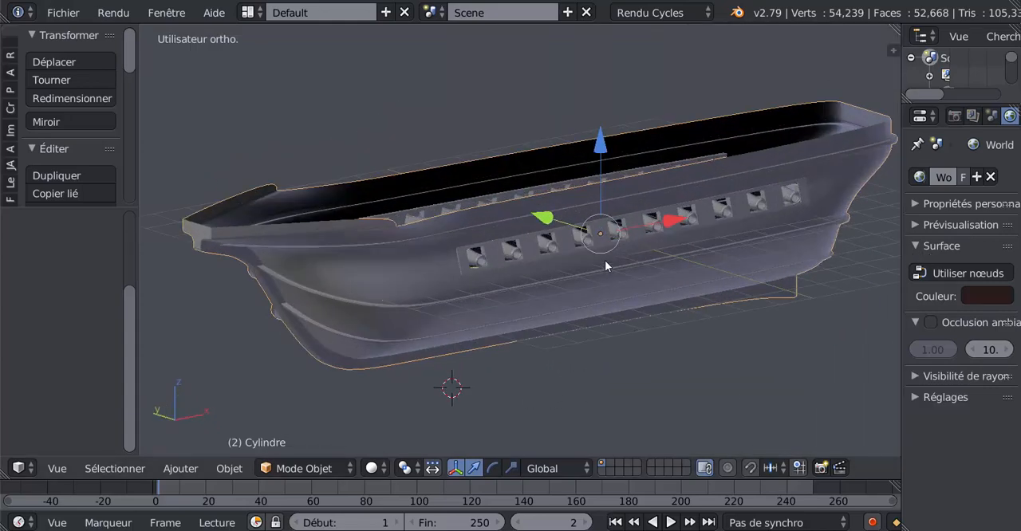
scroll(618, 279, "down", 1)
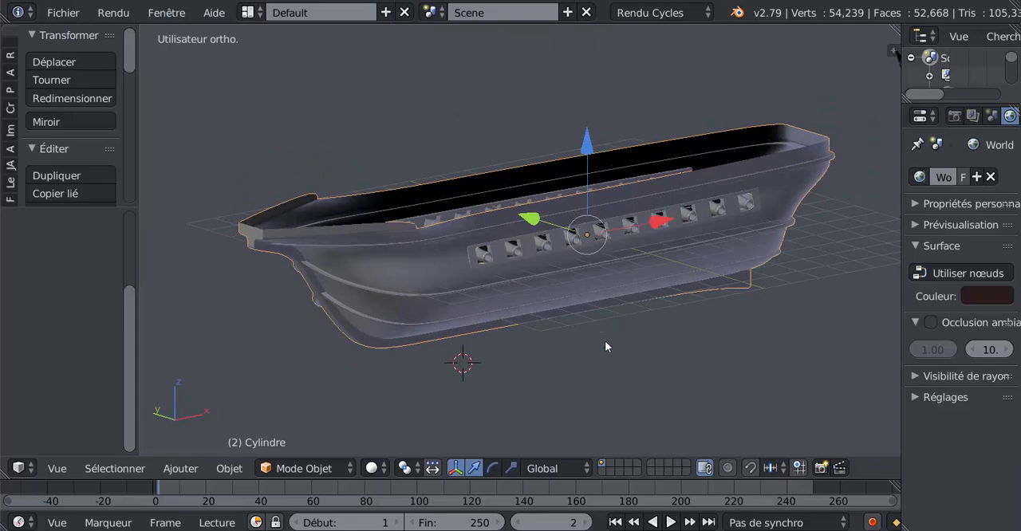
key("shift+s")
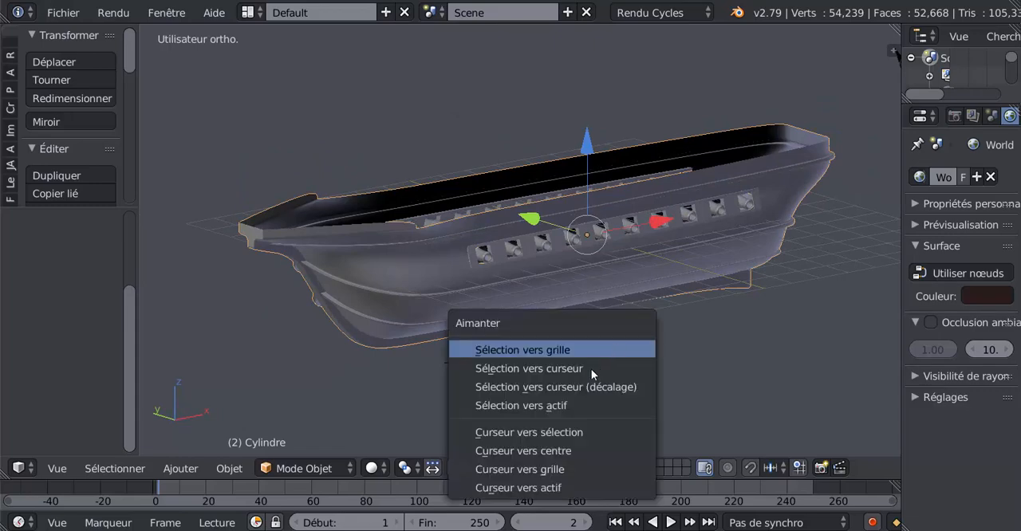
left_click(540, 451)
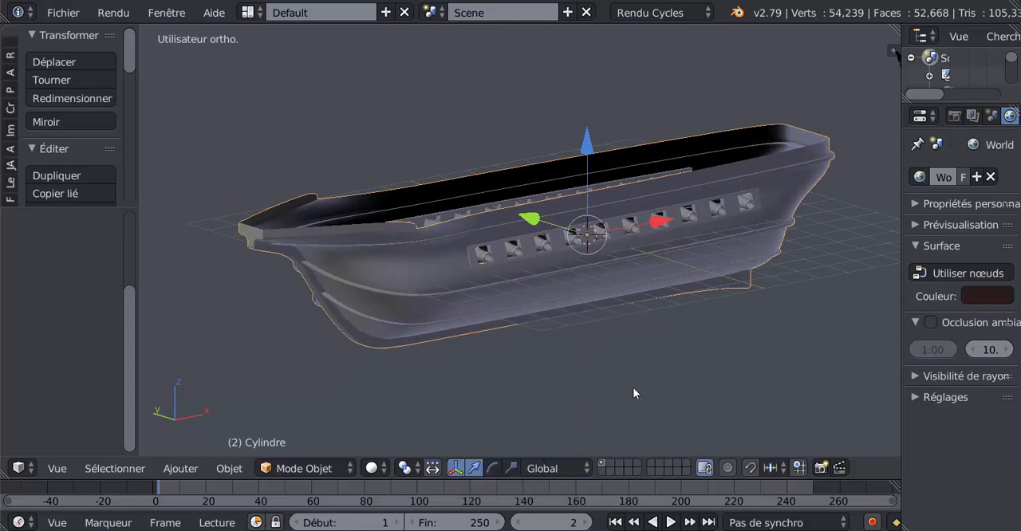
middle_click_drag(632, 387, 579, 414)
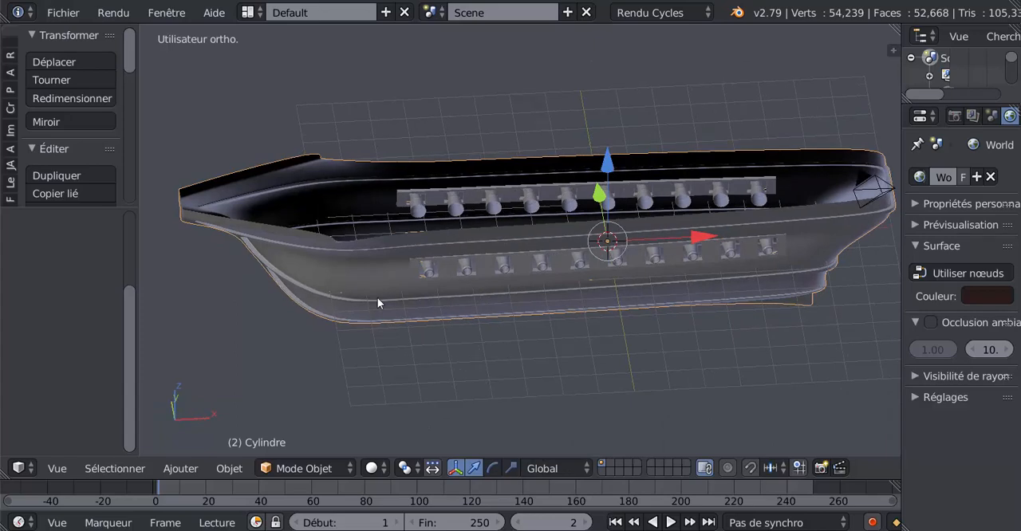
Step: Append the canon object from canon galion.blend in the Desktop folder into the galleon scene
left_click(62, 13)
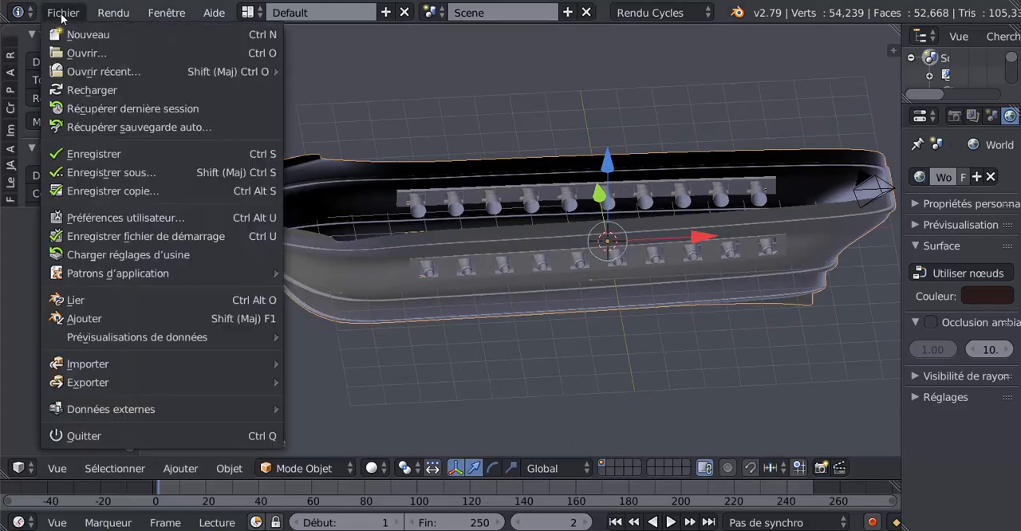
left_click(84, 319)
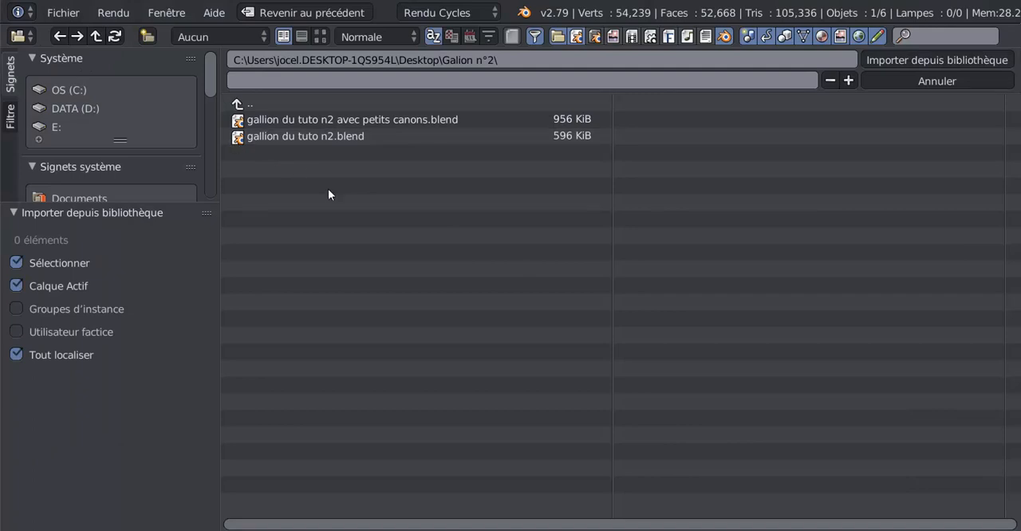
scroll(109, 184, "down", 3)
left_click(70, 141)
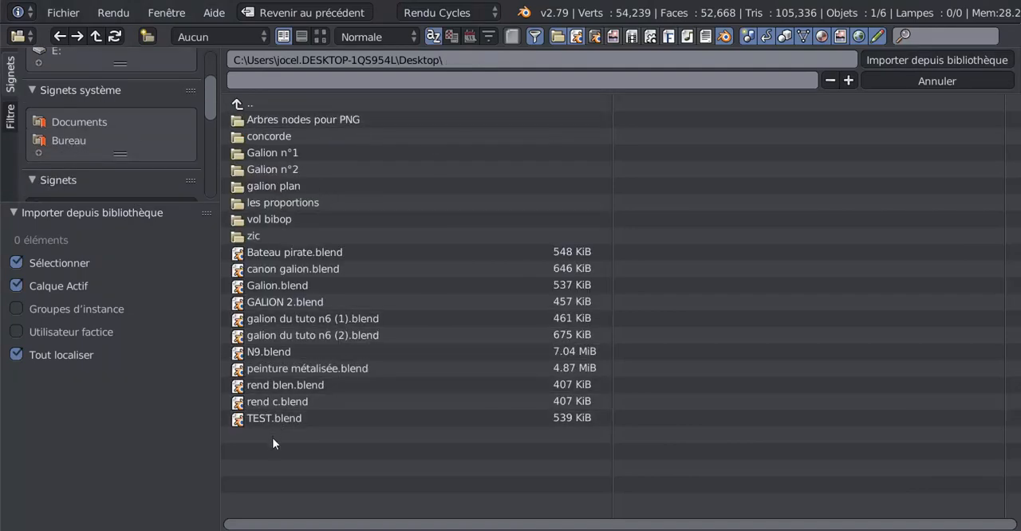
double_click(259, 269)
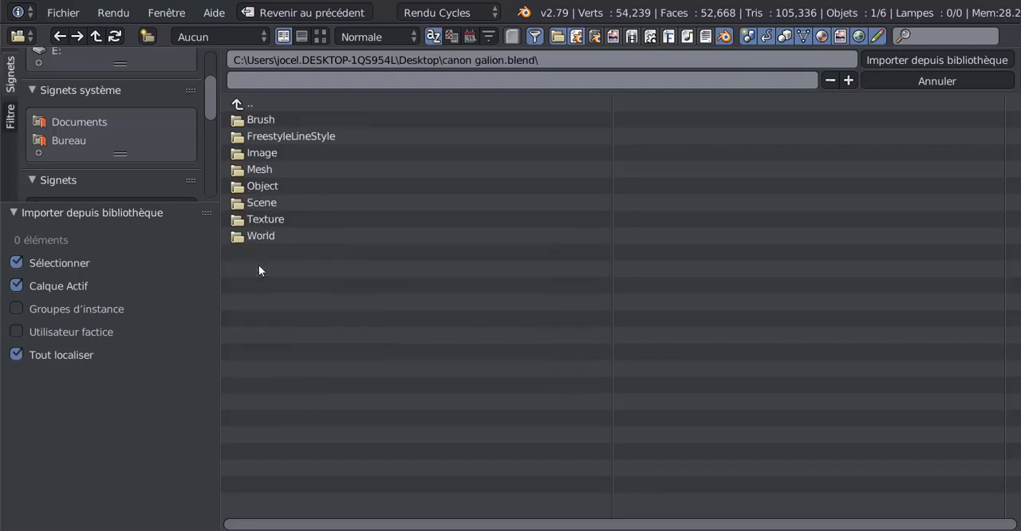
left_click(256, 186)
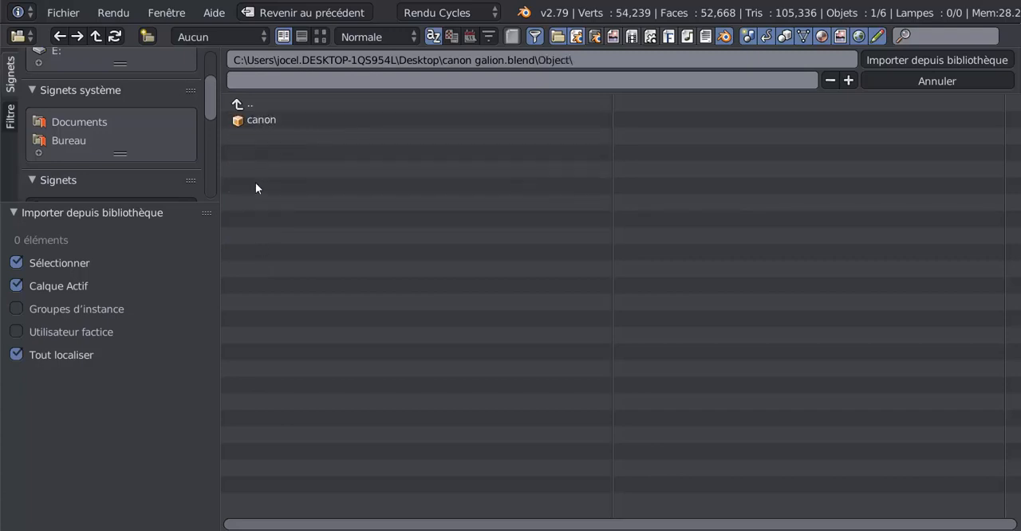
left_click(256, 120)
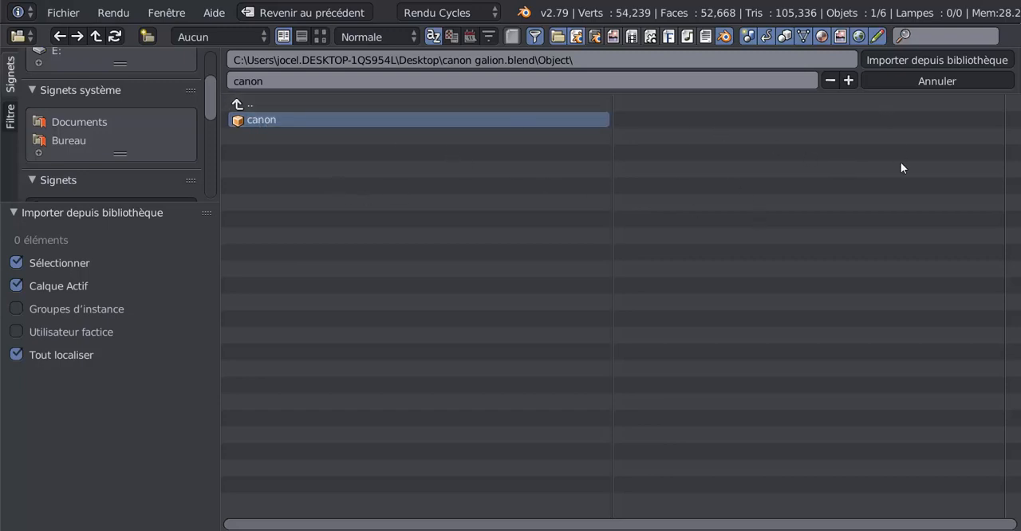
left_click(932, 59)
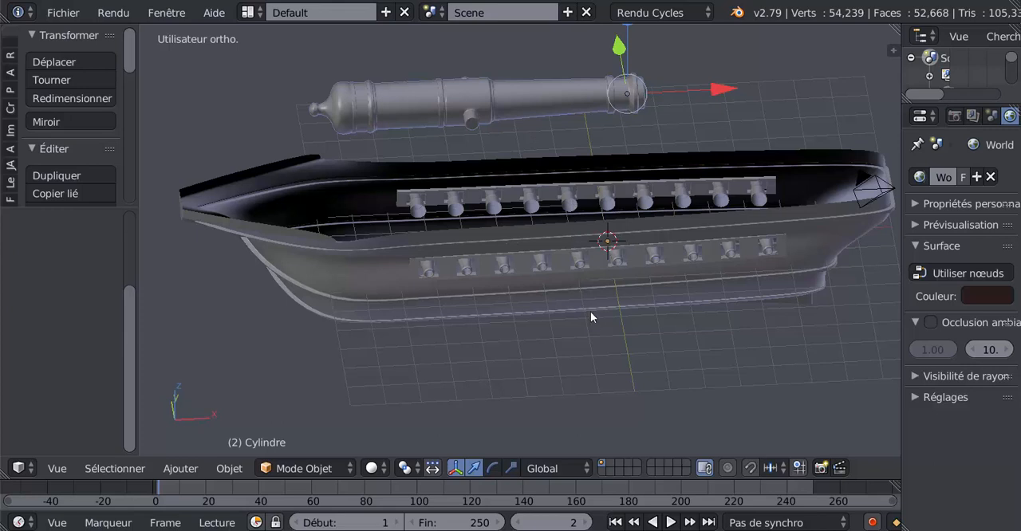
key("r")
key("z")
key("9")
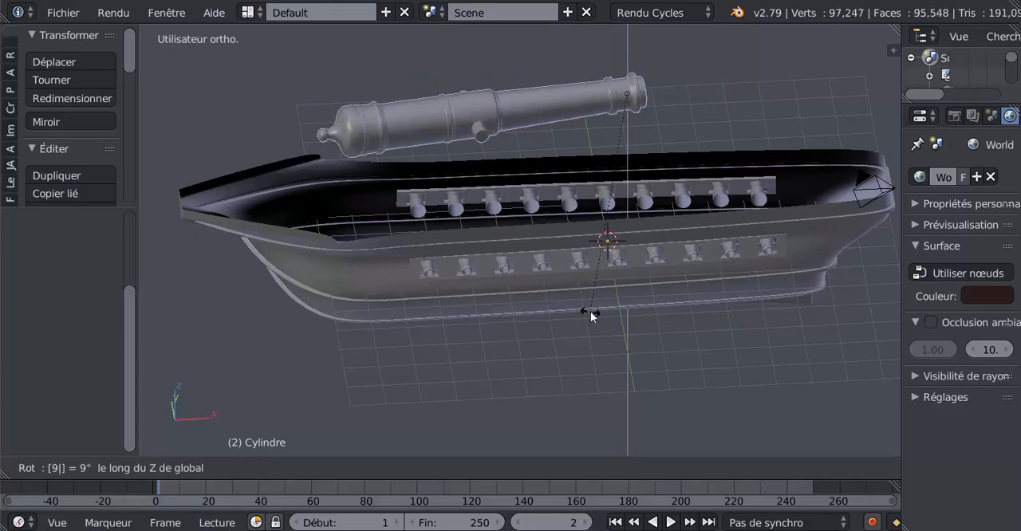
key("0")
key("Escape")
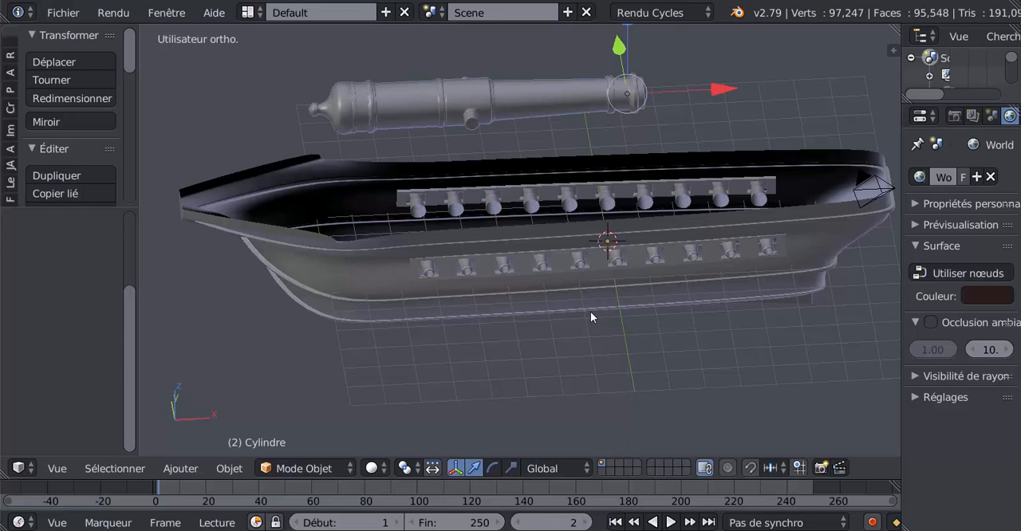
Step: Rotate the appended cannon 90° about the global Z axis
type("rz")
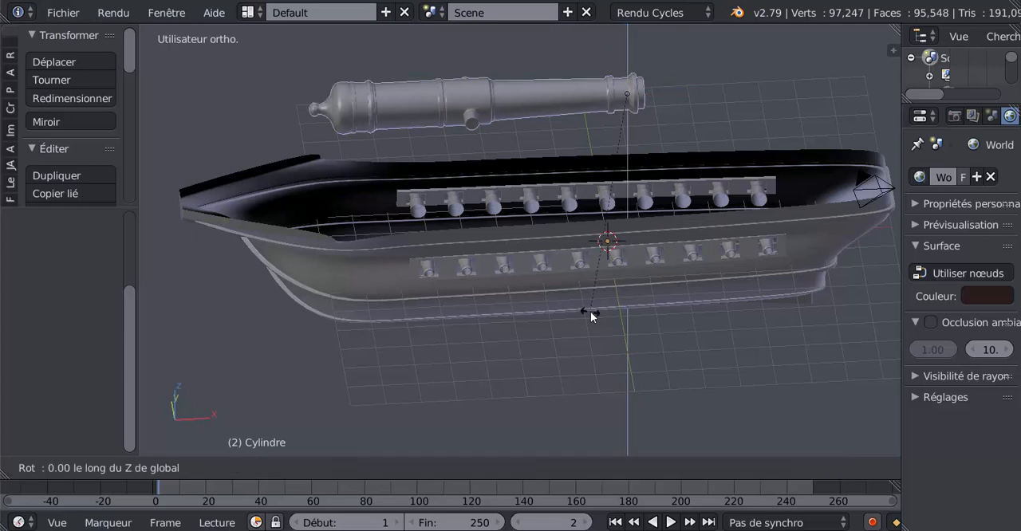
type("90")
key("Return")
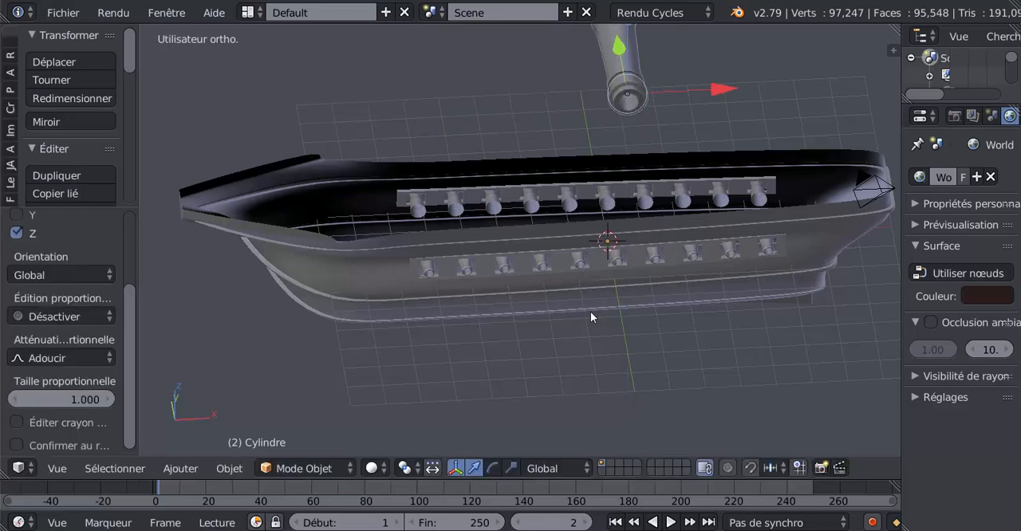
Step: In top view, move the cannon along the Y axis until its muzzle extends past the hull's near side
scroll(665, 222, "down", 1)
middle_click_drag(655, 223, 601, 260)
key("KP_7")
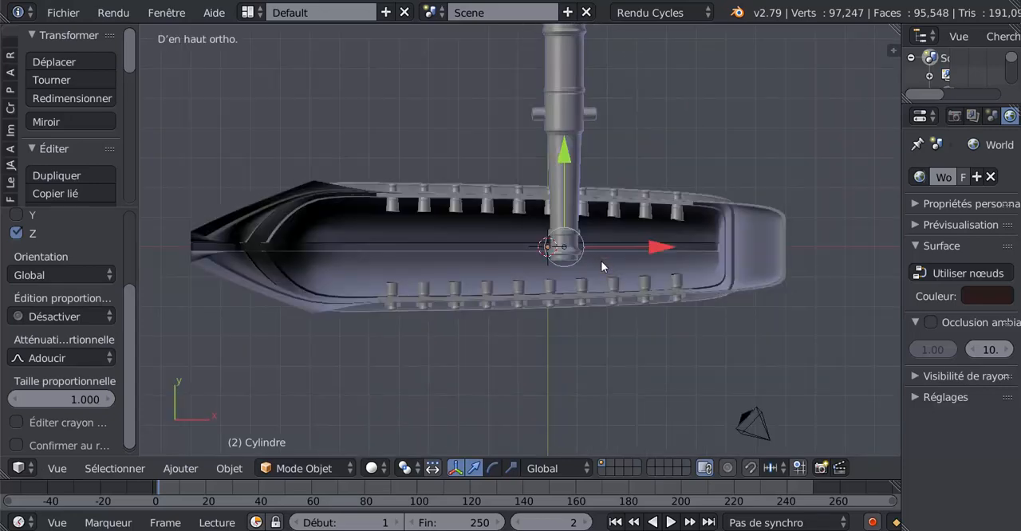
scroll(601, 261, "down", 2)
key("g")
key("y")
left_click(559, 238)
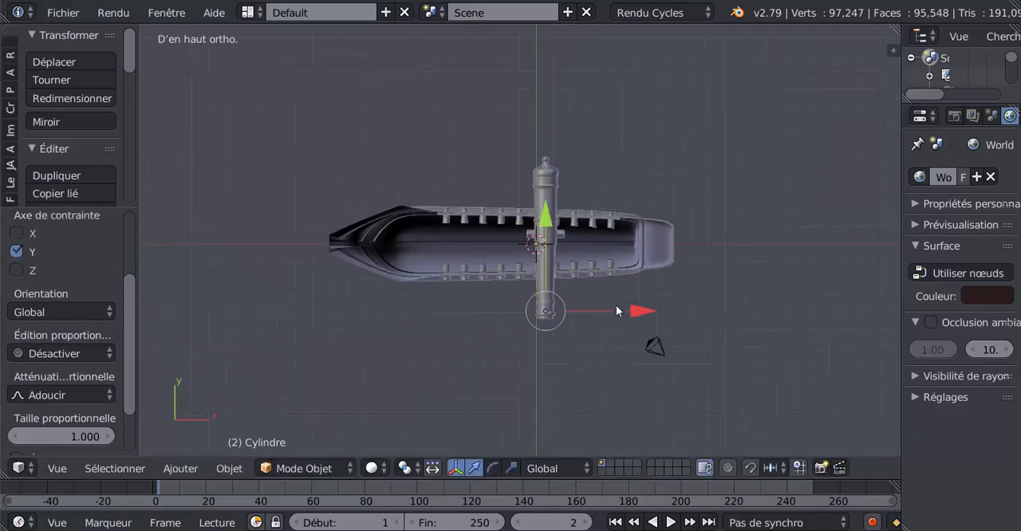
Step: Scale the cannon down to roughly half its size
scroll(536, 271, "up", 3)
middle_click_drag(539, 277, 634, 289, "shift")
scroll(635, 303, "up", 1)
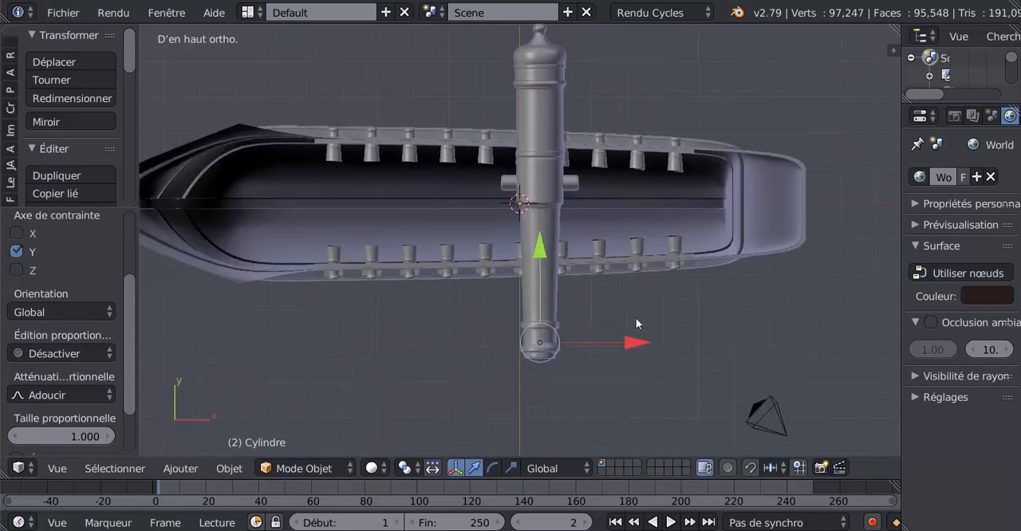
key("s")
left_click(591, 307)
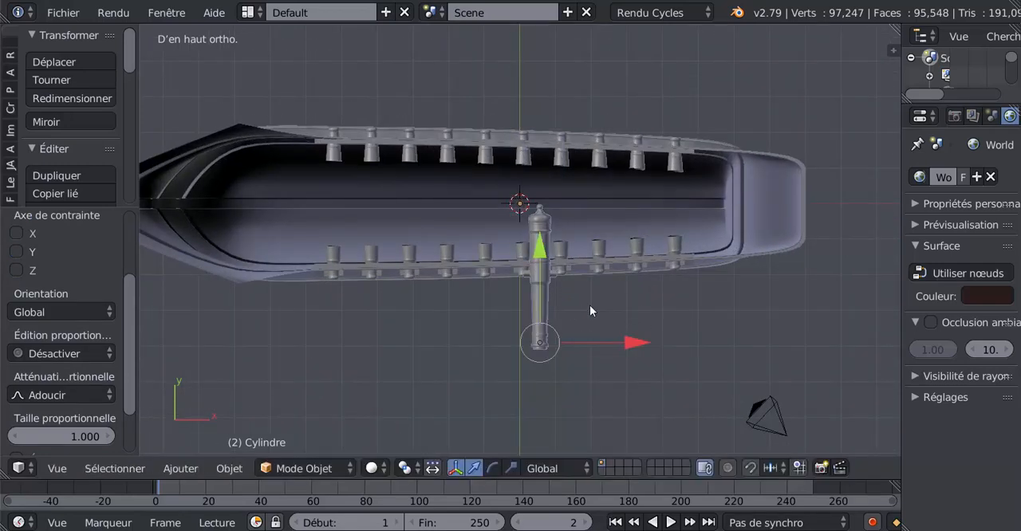
Step: Set the cannon's origin to its geometry instead of the muzzle end
middle_click_drag(538, 327, 535, 325, "shift")
scroll(536, 327, "up", 1)
scroll(540, 284, "up", 1)
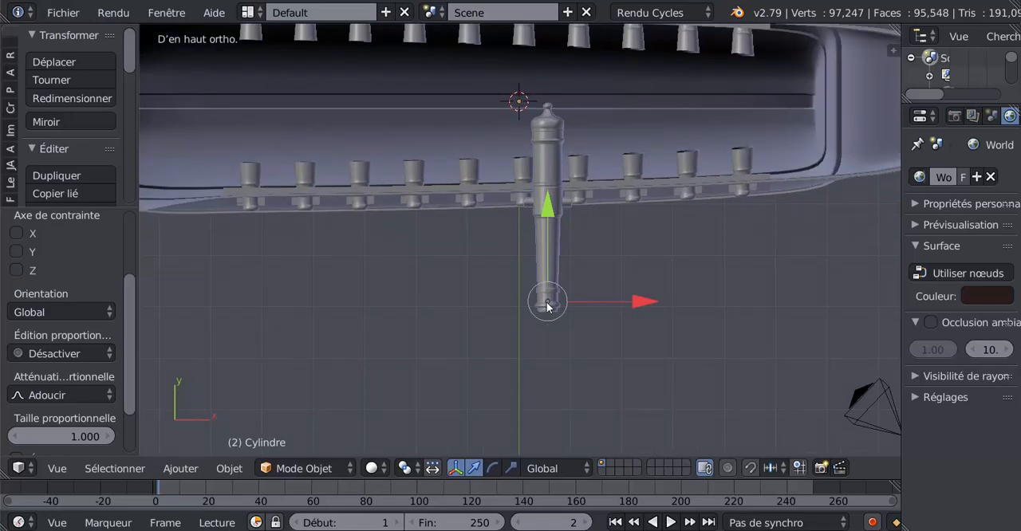
scroll(547, 306, "up", 2)
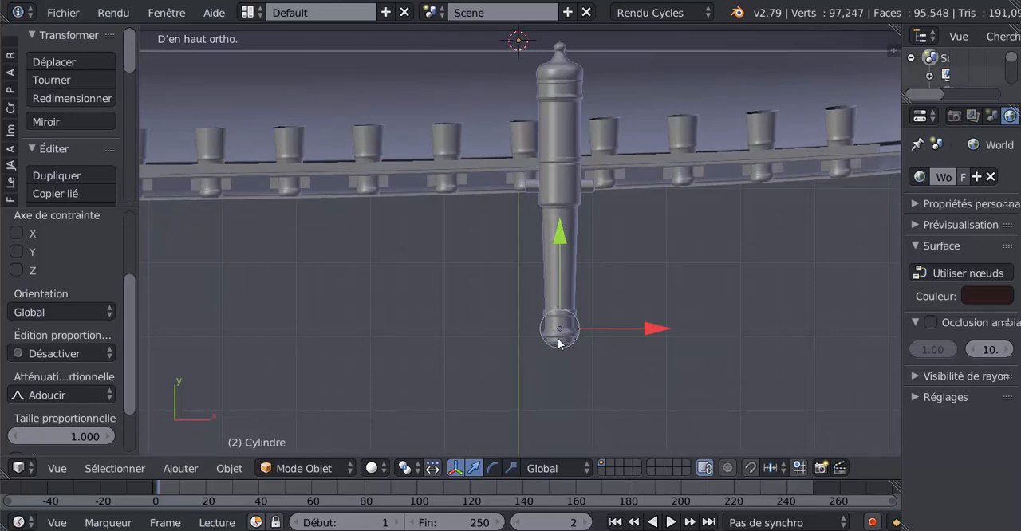
mouse_move(129, 60)
left_mouse_down()
mouse_move(122, 132)
mouse_move(231, 121)
mouse_move(229, 197)
mouse_move(234, 85)
mouse_move(234, 96)
left_mouse_up()
left_click(88, 112)
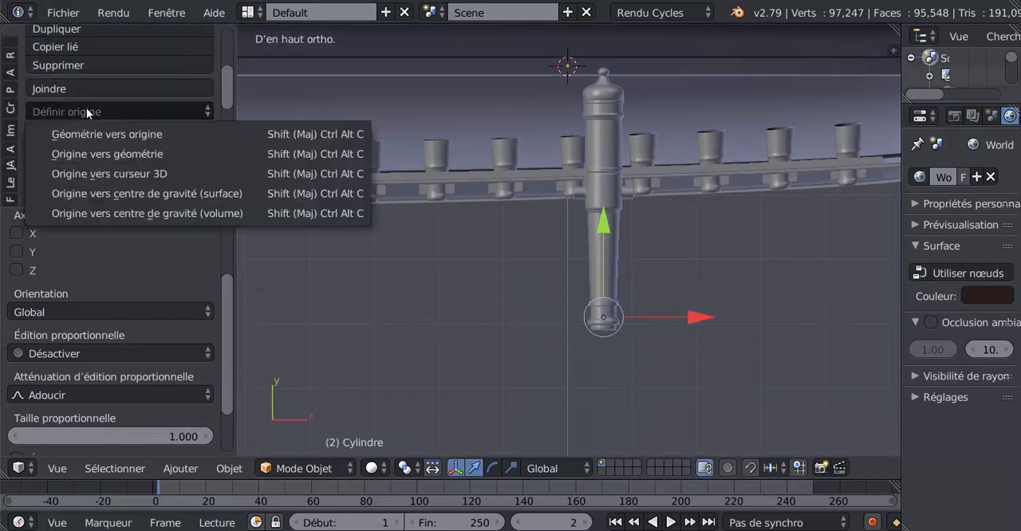
left_click(87, 153)
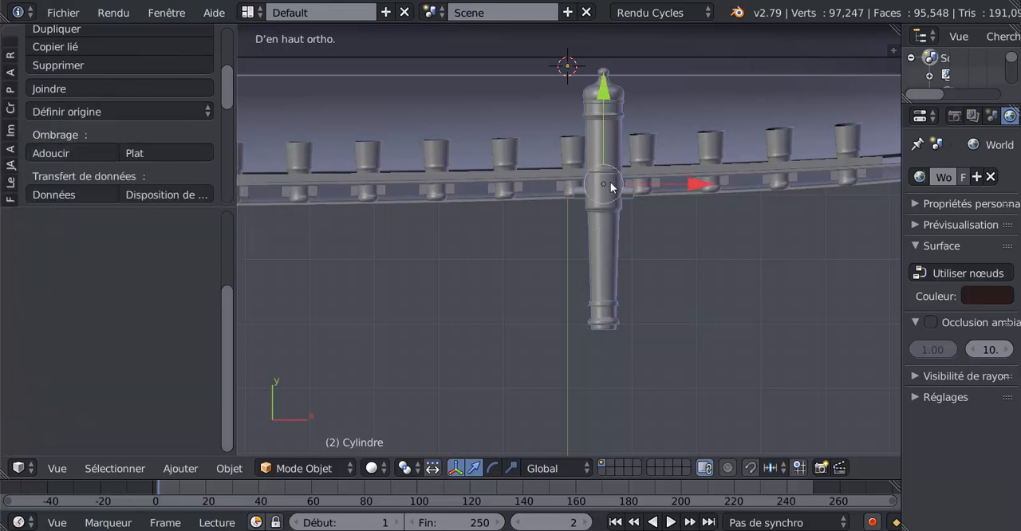
Step: Scale the cannon down further around its new origin to approach the size of the small cannons
middle_click_drag(615, 170, 533, 205, "shift")
scroll(533, 205, "up", 1)
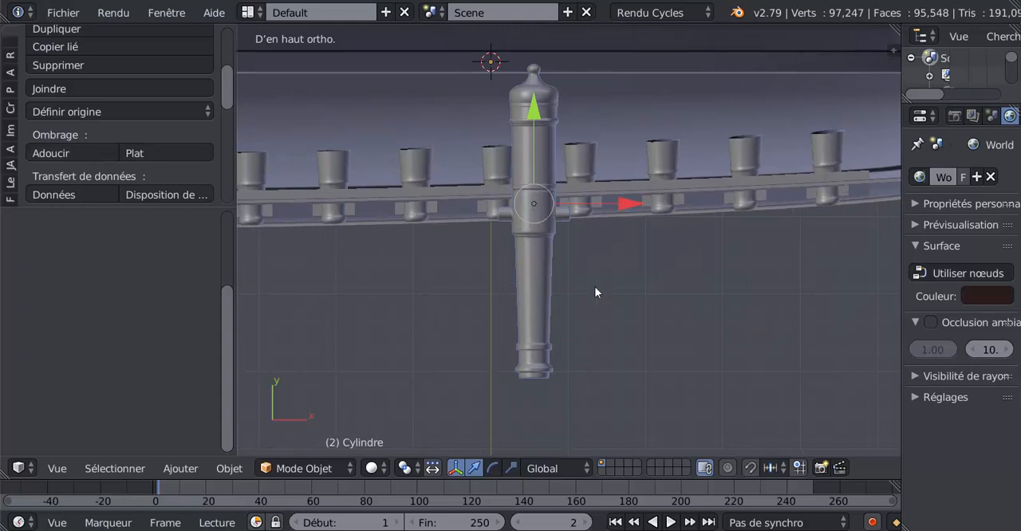
key("s")
left_click(586, 268)
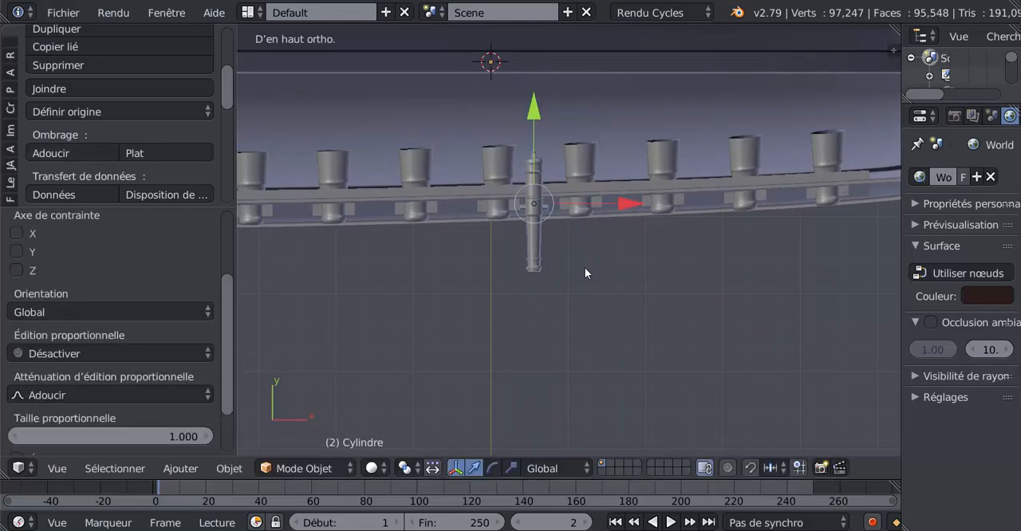
Step: Move the cannon along Y and X onto the middle small cannon in the hull's near row
left_click_drag(534, 119, 532, 59)
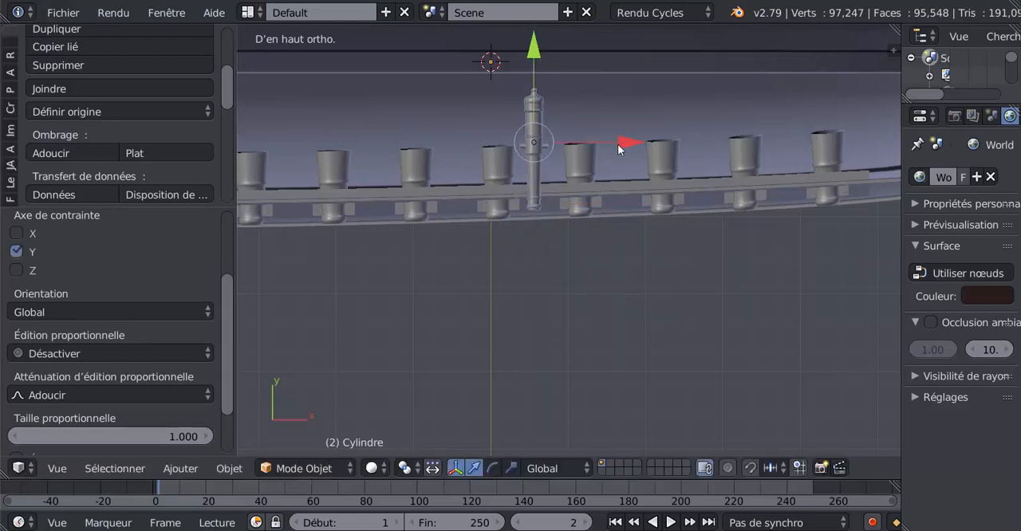
left_click_drag(618, 144, 586, 143)
left_click_drag(498, 55, 495, 63)
left_click_drag(589, 146, 587, 153)
left_click_drag(500, 76, 498, 58)
left_click_drag(580, 147, 581, 147)
left_click_drag(496, 59, 494, 63)
scroll(608, 214, "down", 3)
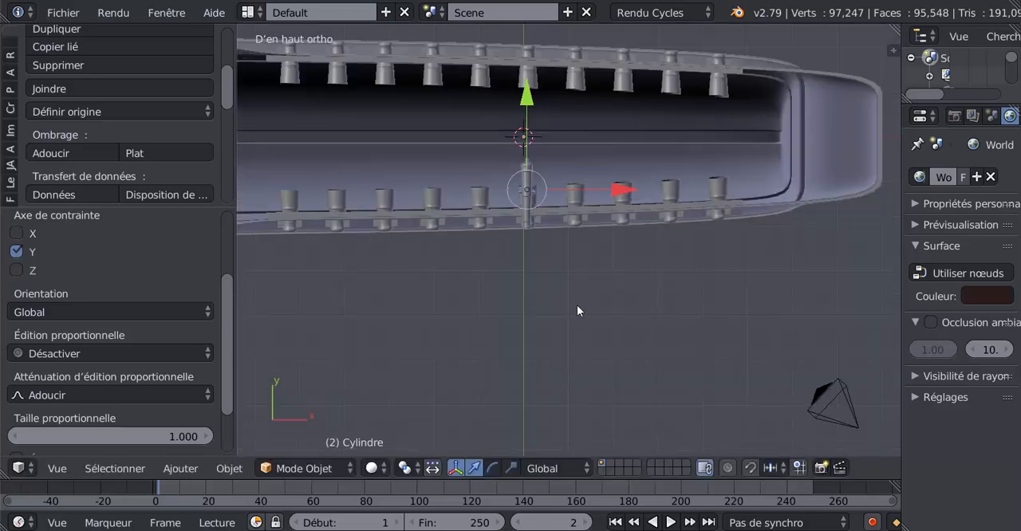
Step: Lower the cannon along Z to the middle gun port and centre it in the opening along X and Z
scroll(522, 186, "up", 3)
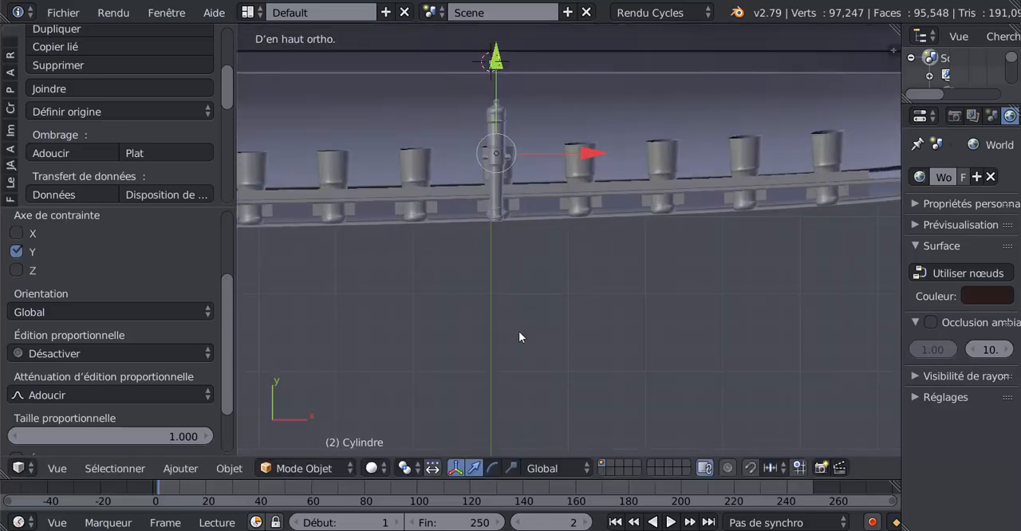
key("KP_1")
scroll(519, 331, "down", 5)
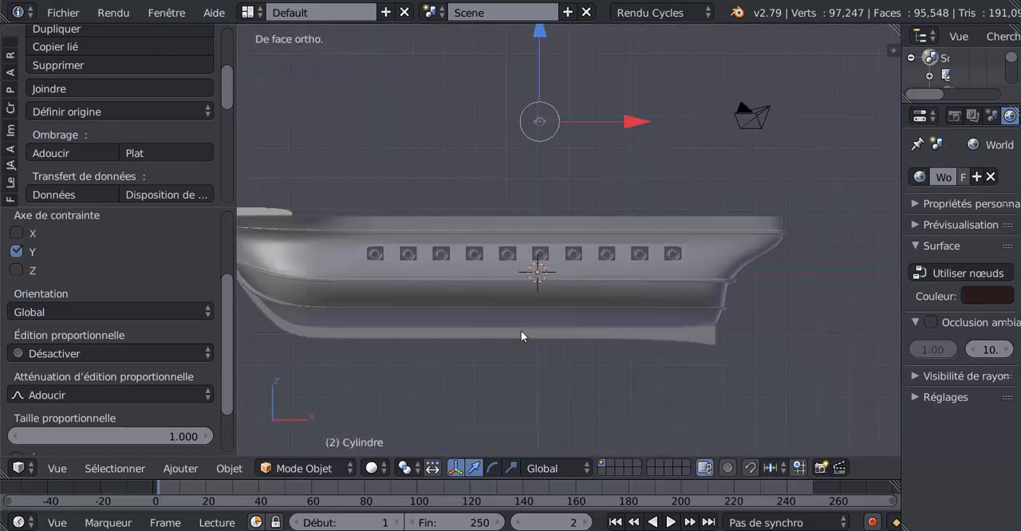
left_click_drag(540, 39, 545, 173)
scroll(562, 288, "up", 4)
scroll(562, 288, "up", 4)
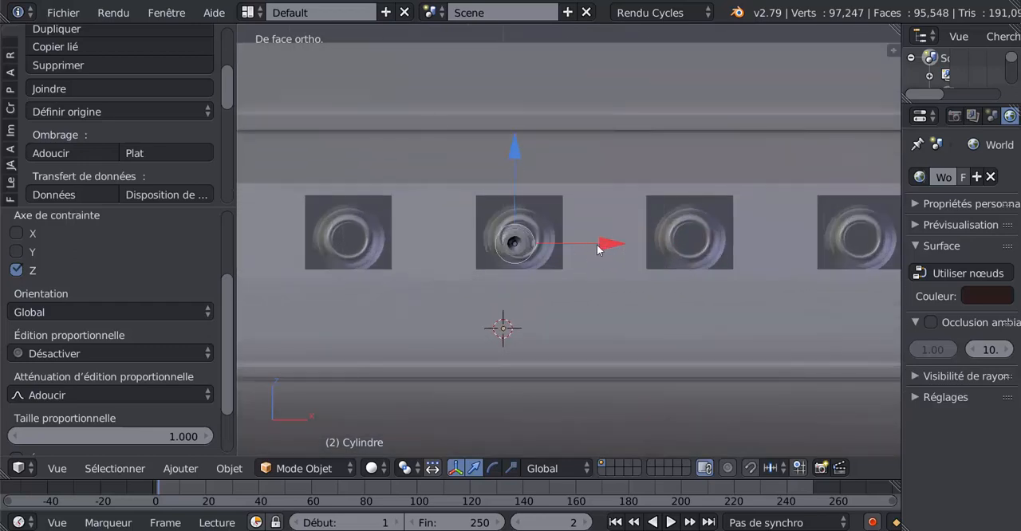
left_click_drag(596, 249, 607, 239)
left_click_drag(520, 149, 522, 144)
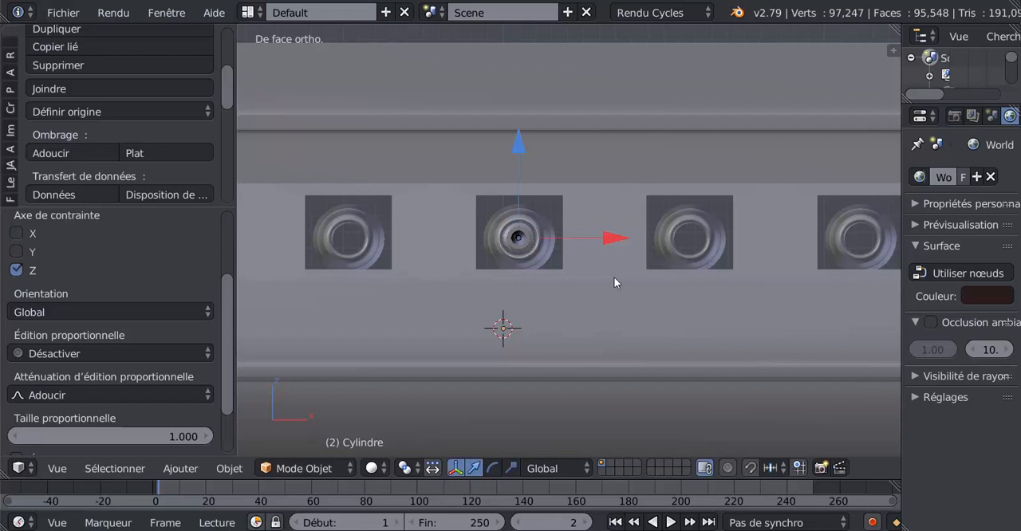
scroll(621, 348, "down", 3)
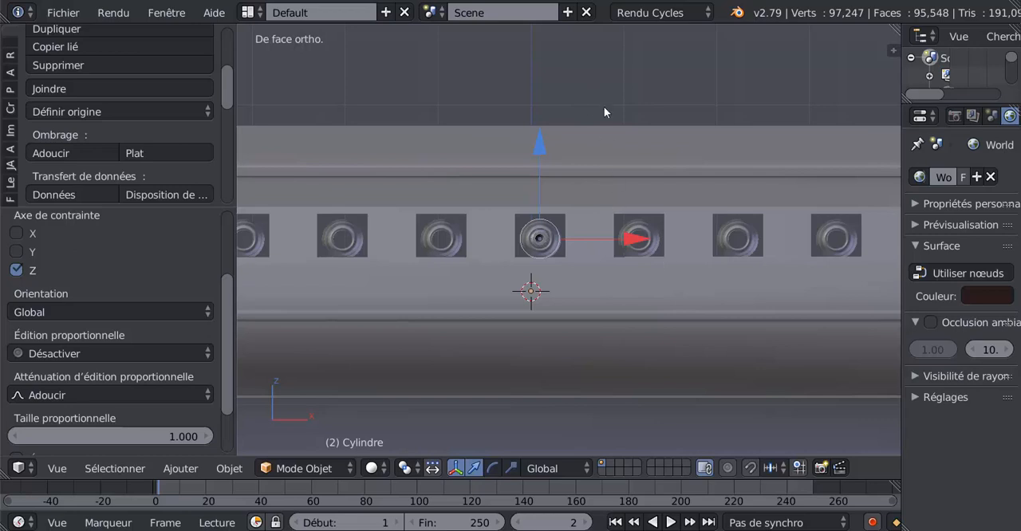
Step: Widen the properties area and display the active Cylindre object's modifiers, with the hull seen from above
key("KP_7")
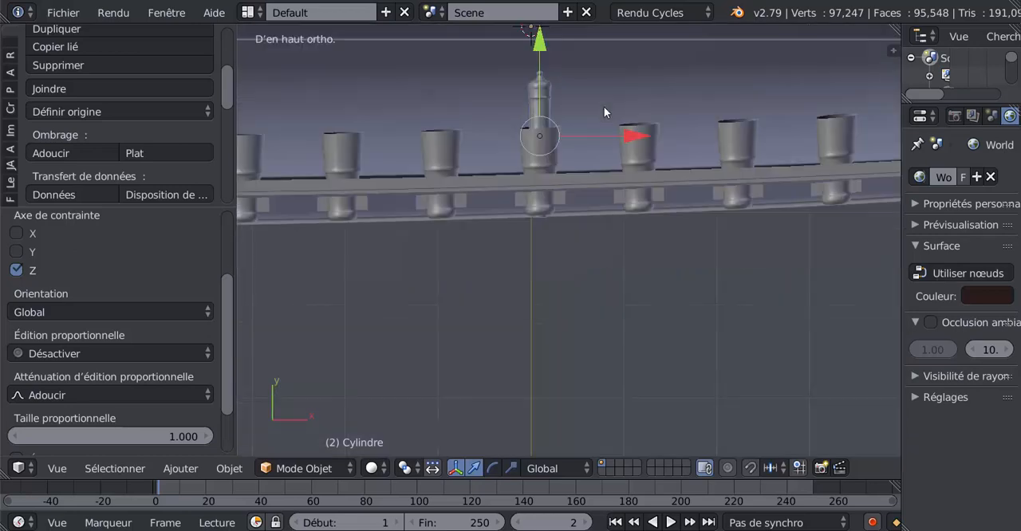
scroll(604, 106, "down", 3)
middle_click_drag(584, 145, 507, 170, "shift")
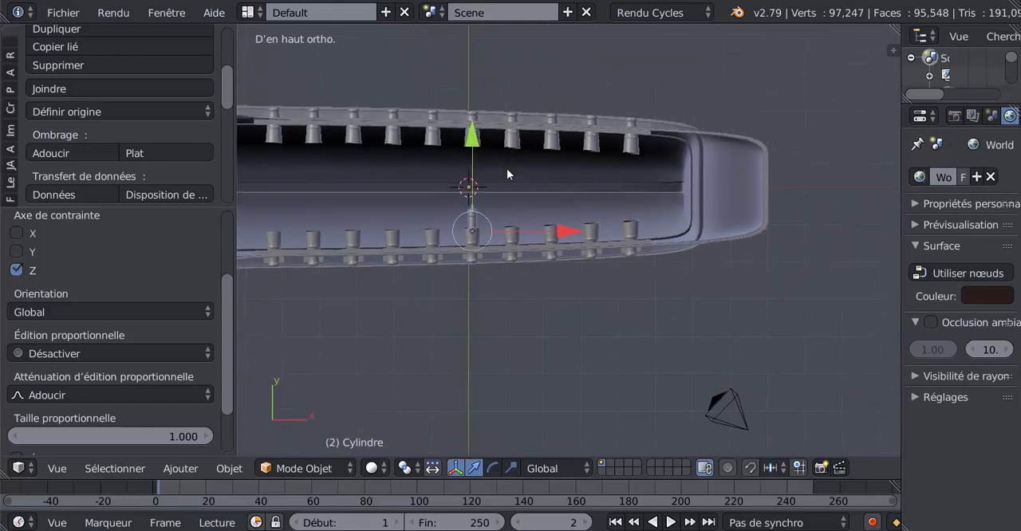
left_click_drag(899, 223, 772, 223)
left_click(937, 116)
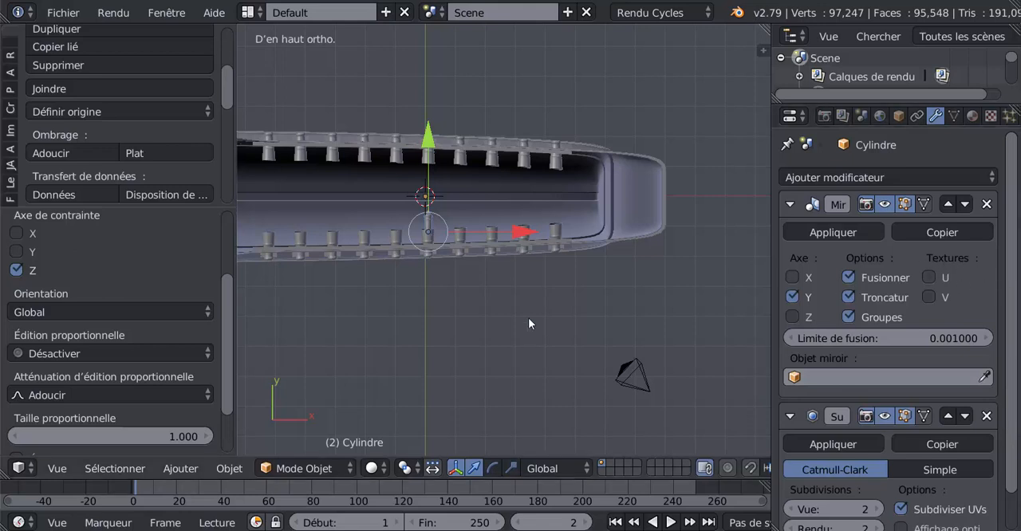
scroll(529, 319, "up", 2)
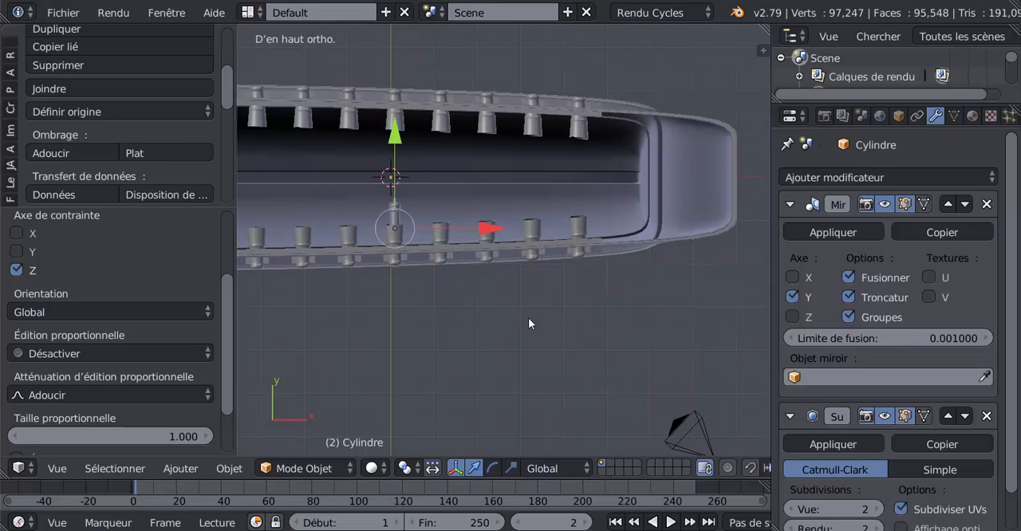
scroll(528, 323, "down", 2)
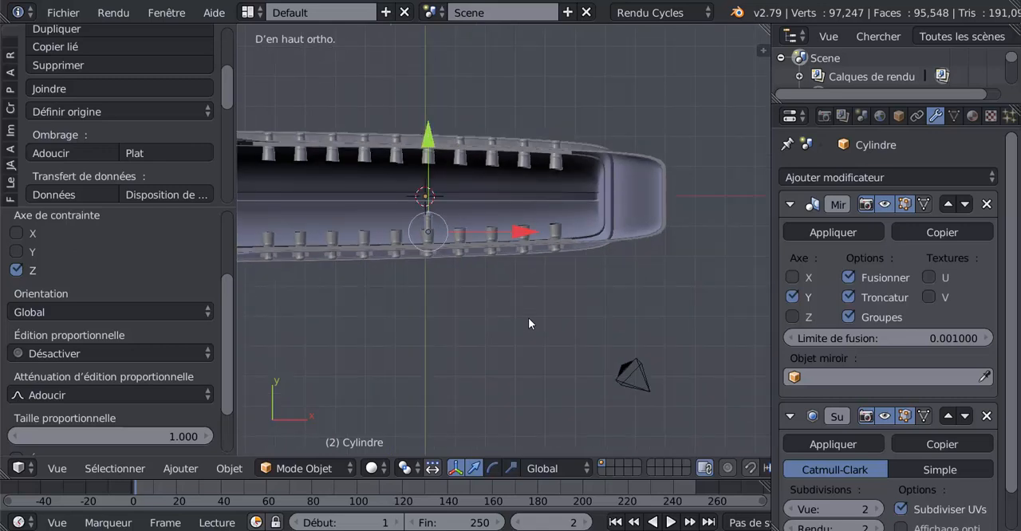
Step: Add a Mirror modifier to the appended cannon and set its mirror axis to Z instead of X
right_click(429, 229)
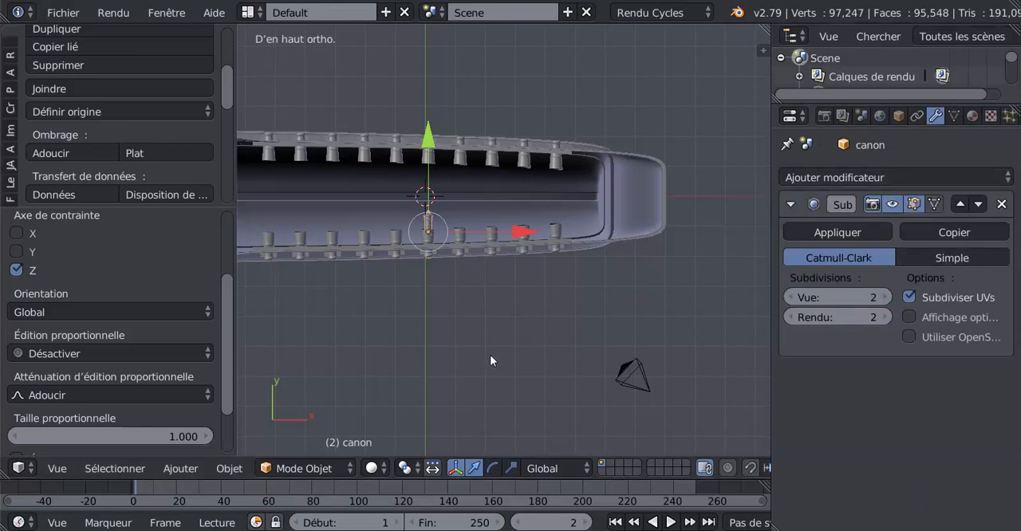
middle_click_drag(501, 330, 570, 317, "shift")
scroll(602, 310, "up", 1)
scroll(602, 316, "up", 1)
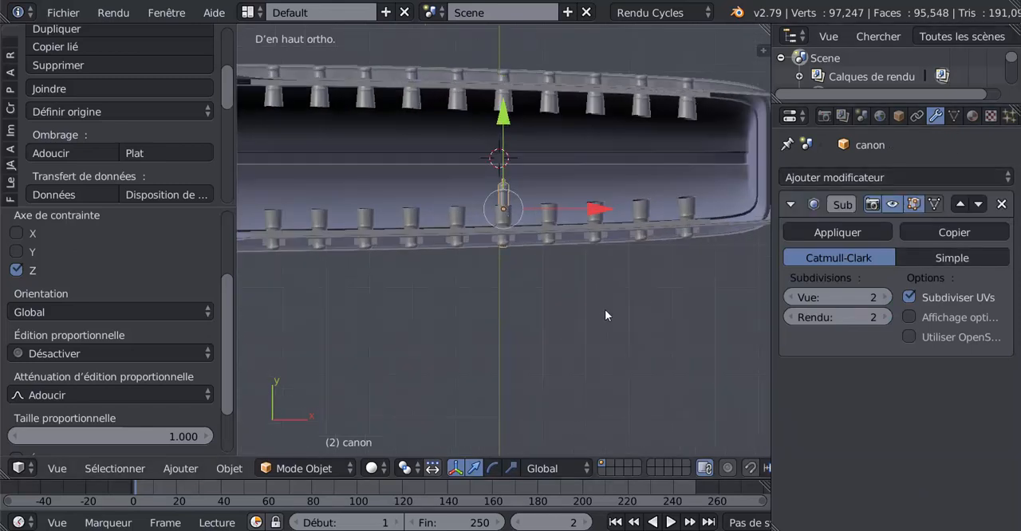
left_click(891, 171)
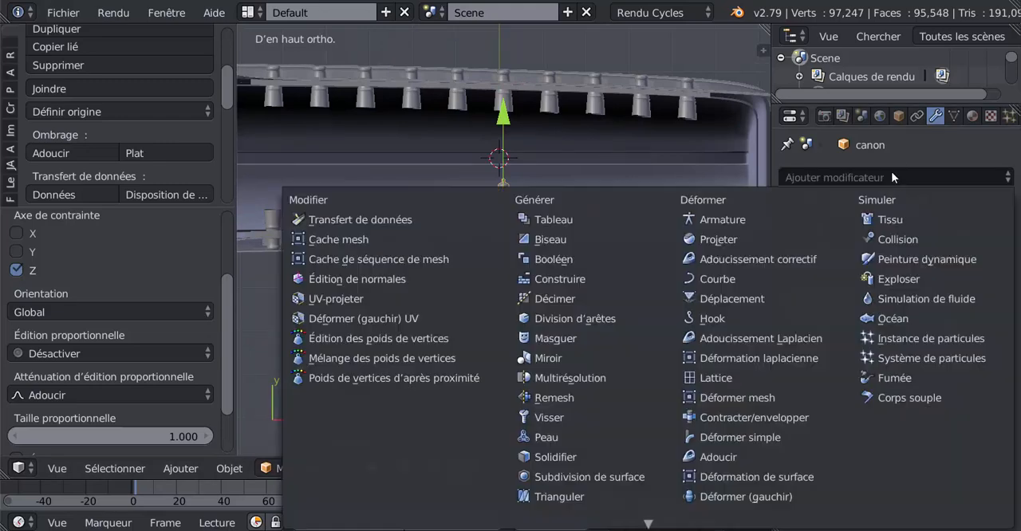
left_click(557, 359)
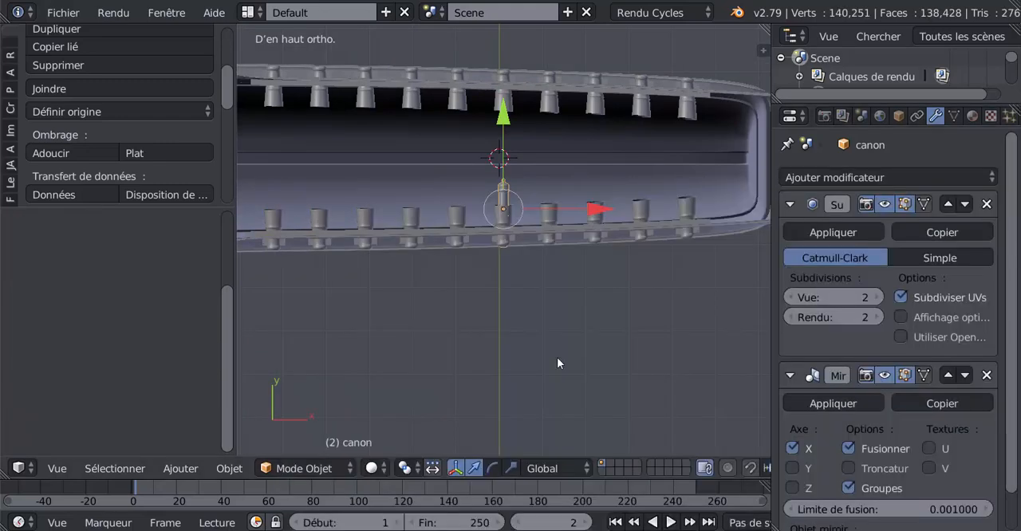
left_click(798, 447)
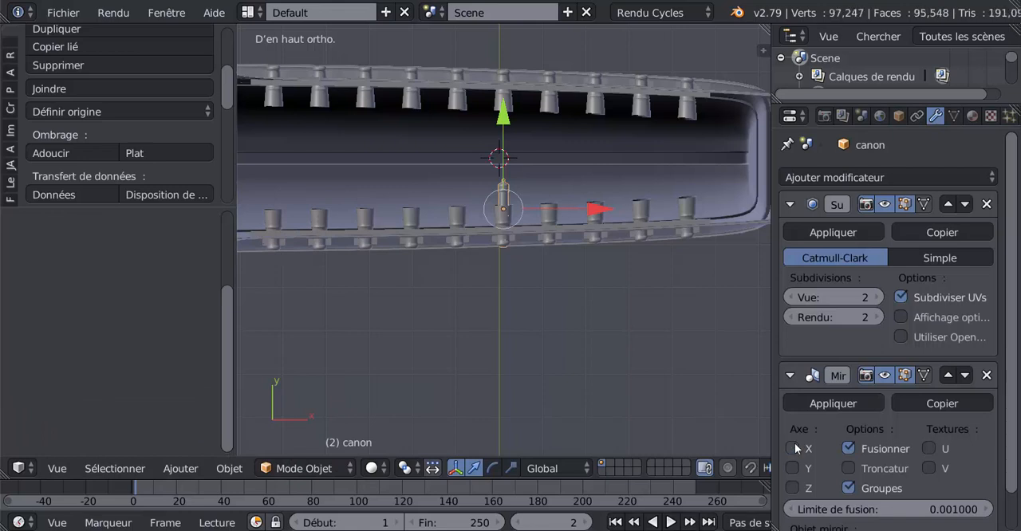
left_click(793, 488)
scroll(627, 362, "up", 4)
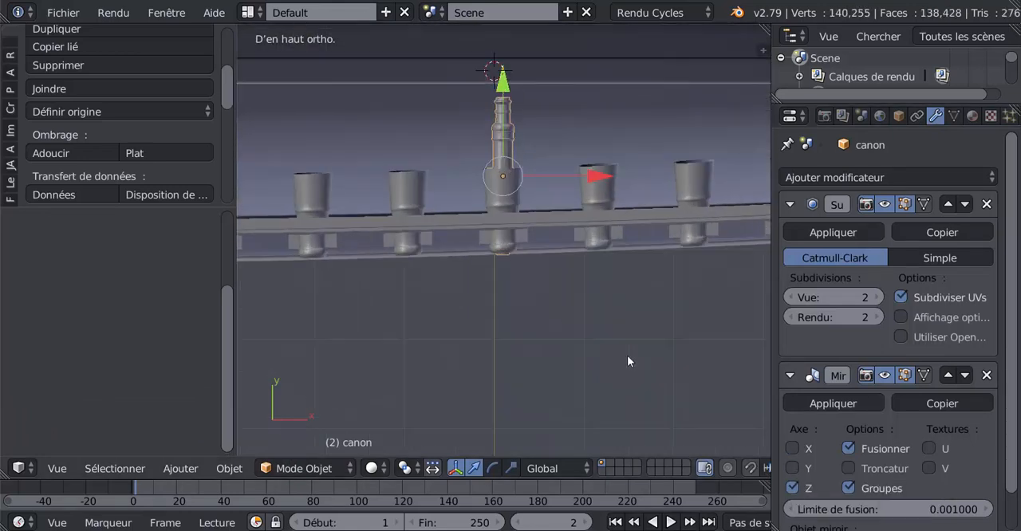
scroll(626, 362, "up", 2)
Step: Try the Y and X axes in the cannon's Mirror modifier, and return to Z only
left_click(792, 488)
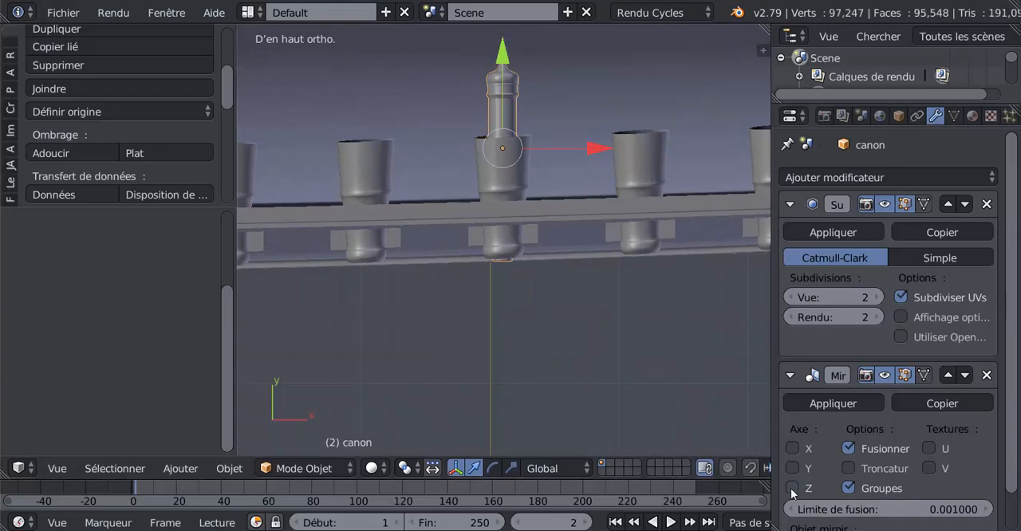
left_click(792, 468)
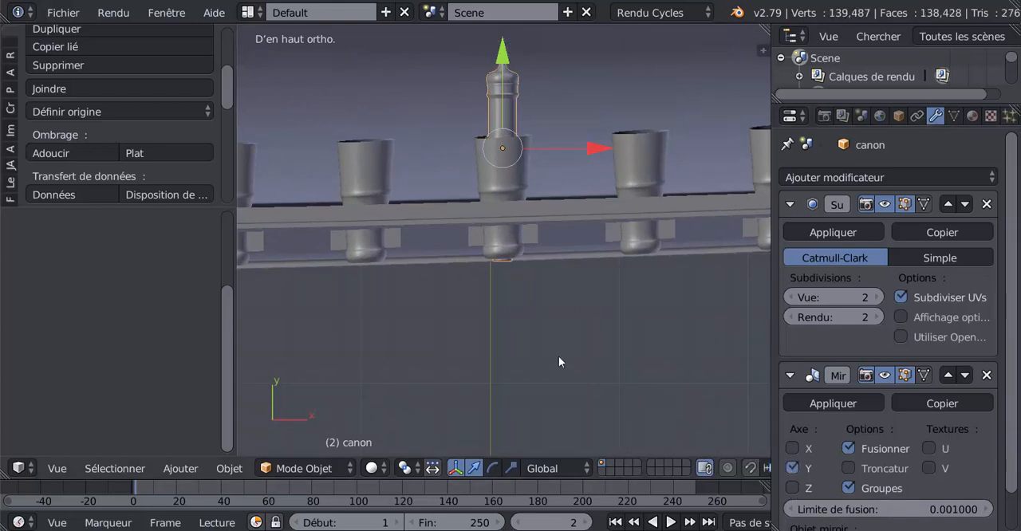
scroll(558, 361, "down", 4)
left_click(791, 448)
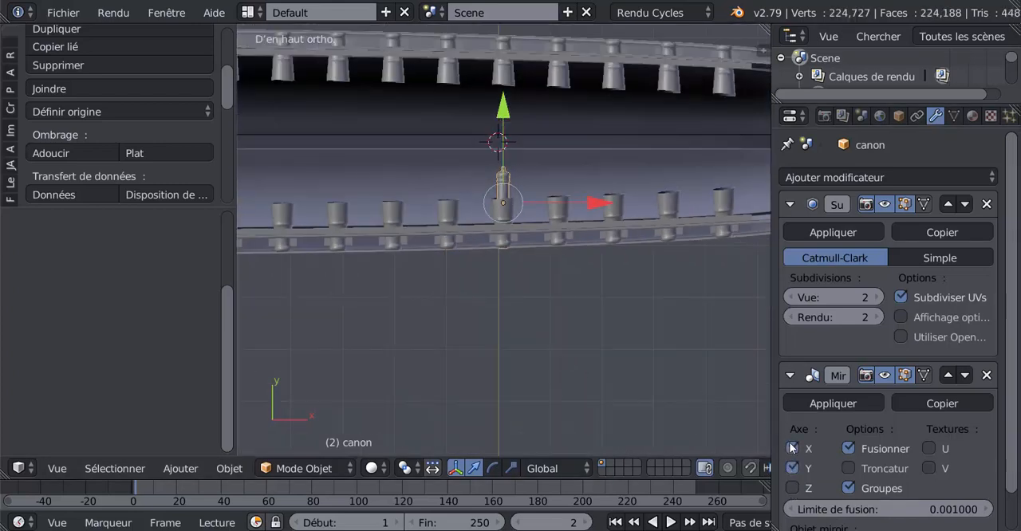
left_click(792, 467)
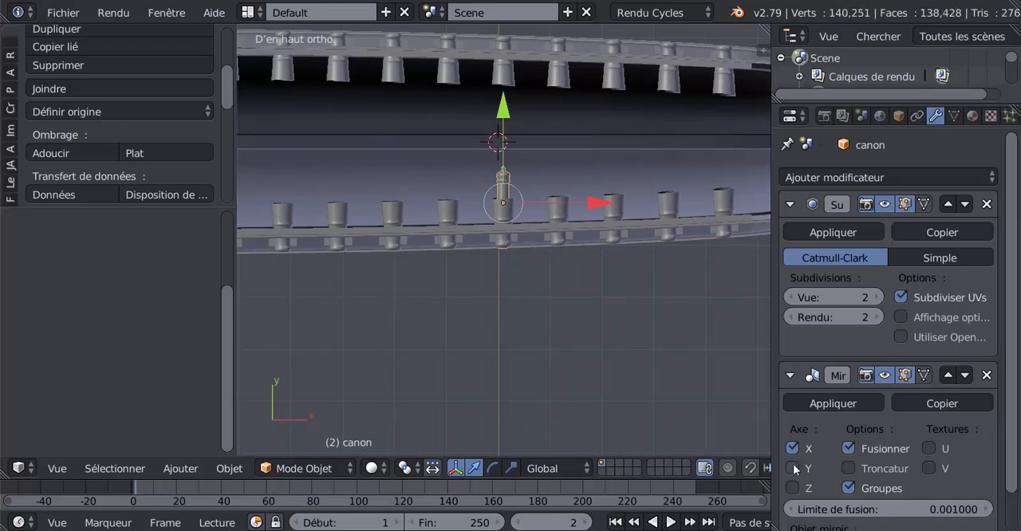
left_click(793, 468)
left_click(791, 449)
left_click(793, 468)
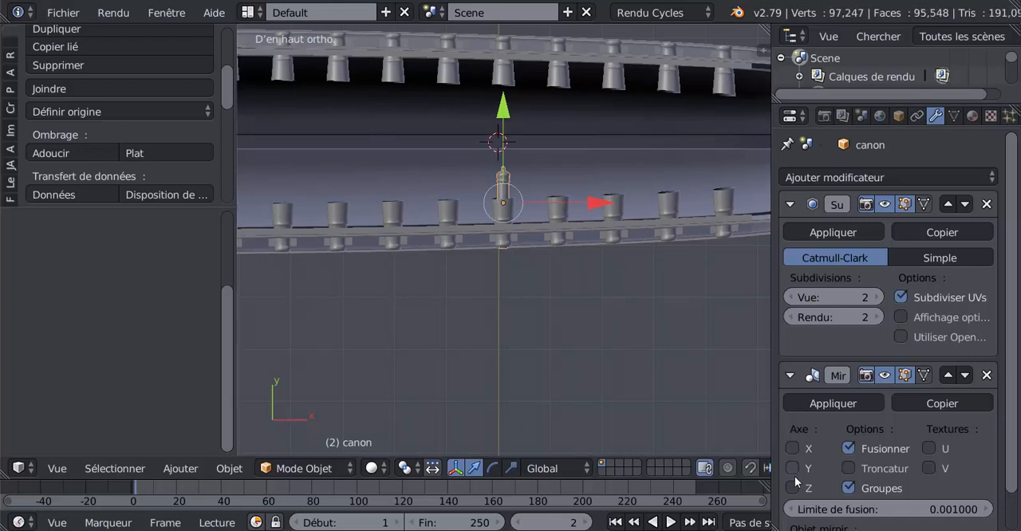
left_click(794, 486)
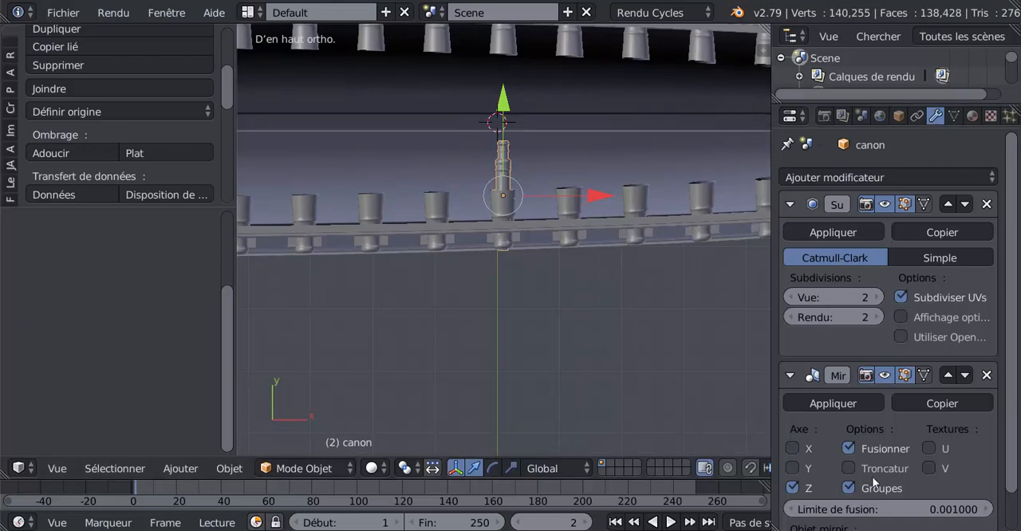
Step: Try the U texture option in the cannon's Mirror modifier and switch it off again
scroll(825, 473, "down", 2)
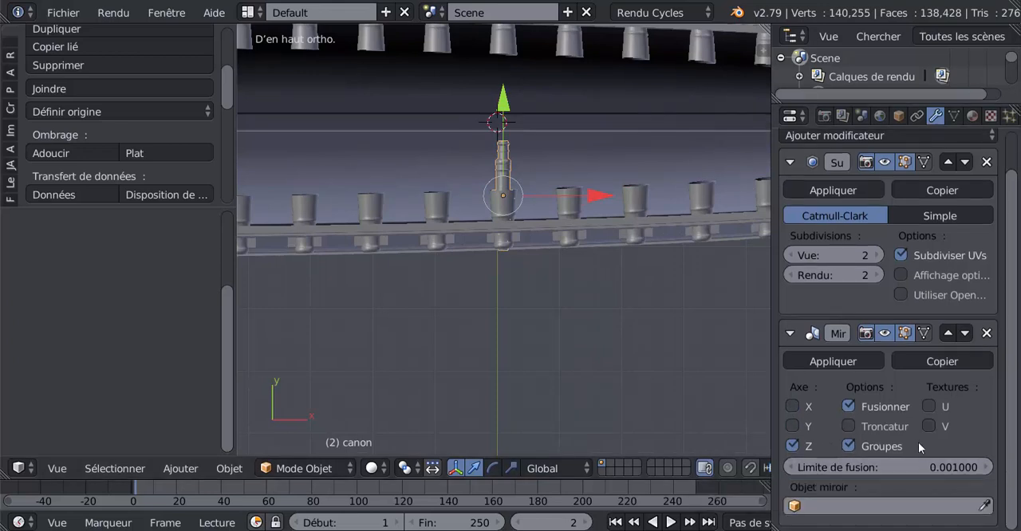
left_click(929, 408)
left_click(929, 407)
scroll(513, 272, "up", 2)
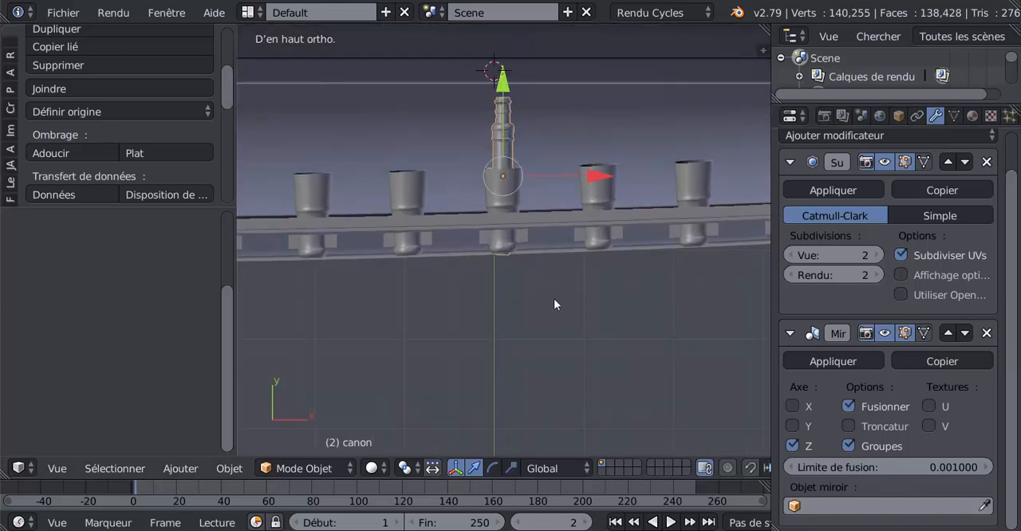
scroll(570, 323, "down", 1)
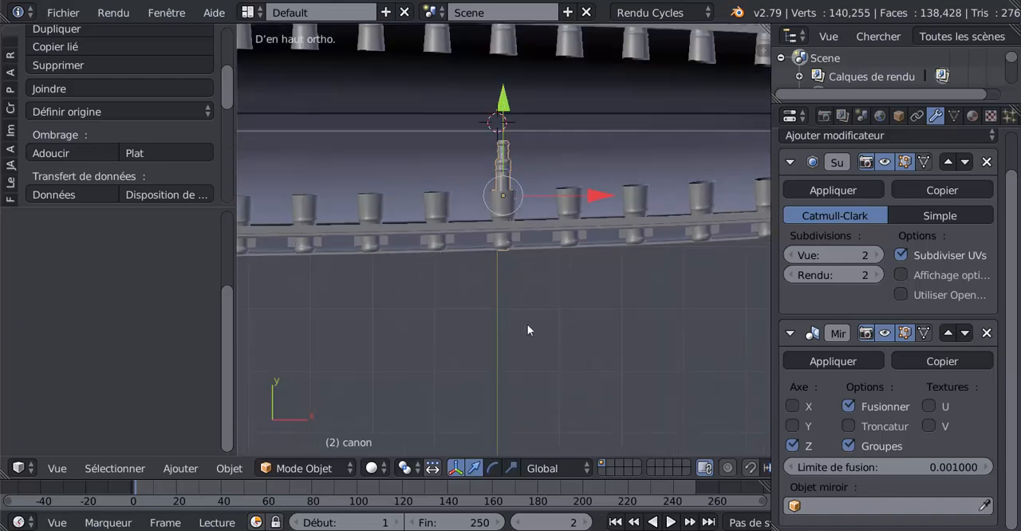
middle_click_drag(527, 323, 597, 345, "shift")
scroll(596, 345, "down", 3)
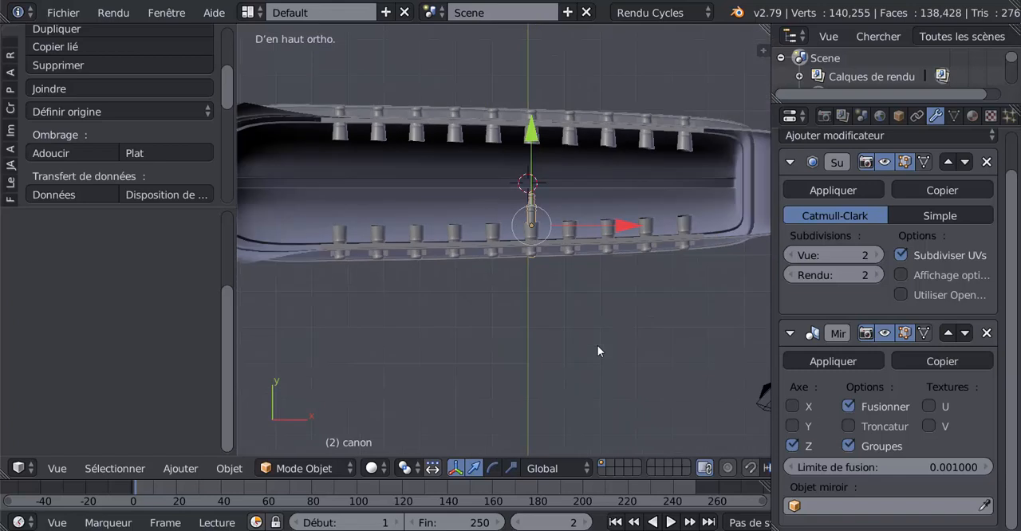
scroll(598, 346, "up", 1)
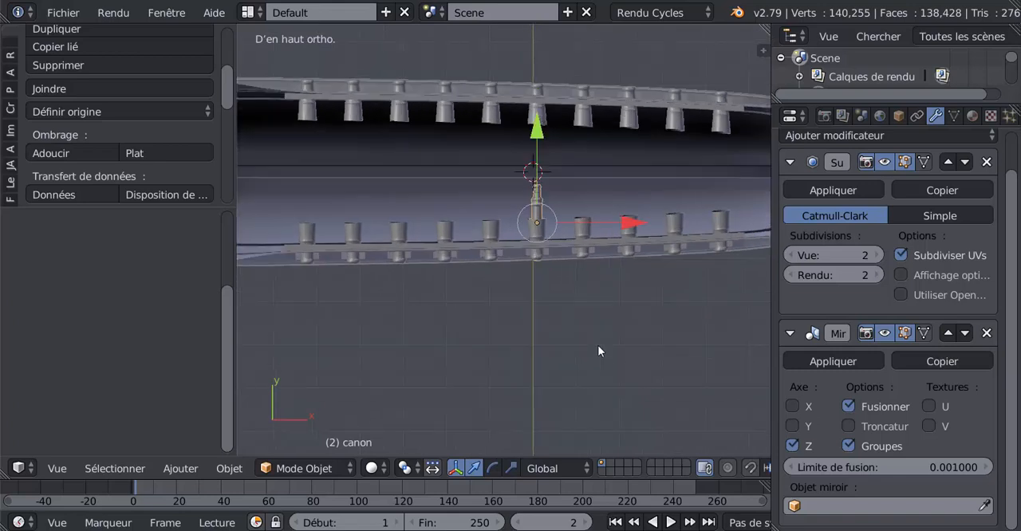
Step: Move the cannon's entire mesh along Y outward past the near hull side in Edit Mode, leaving its origin in place
key("Tab")
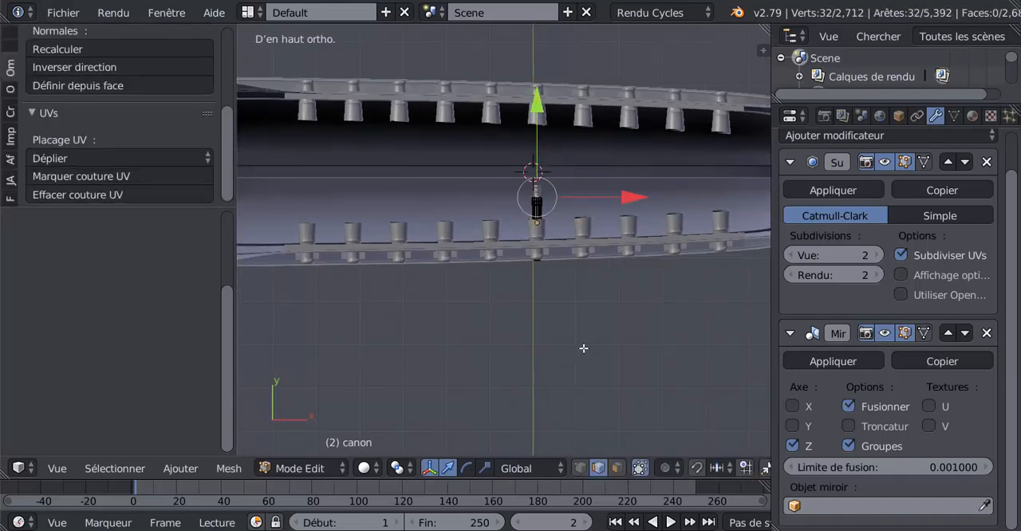
scroll(543, 265, "up", 2)
key("a")
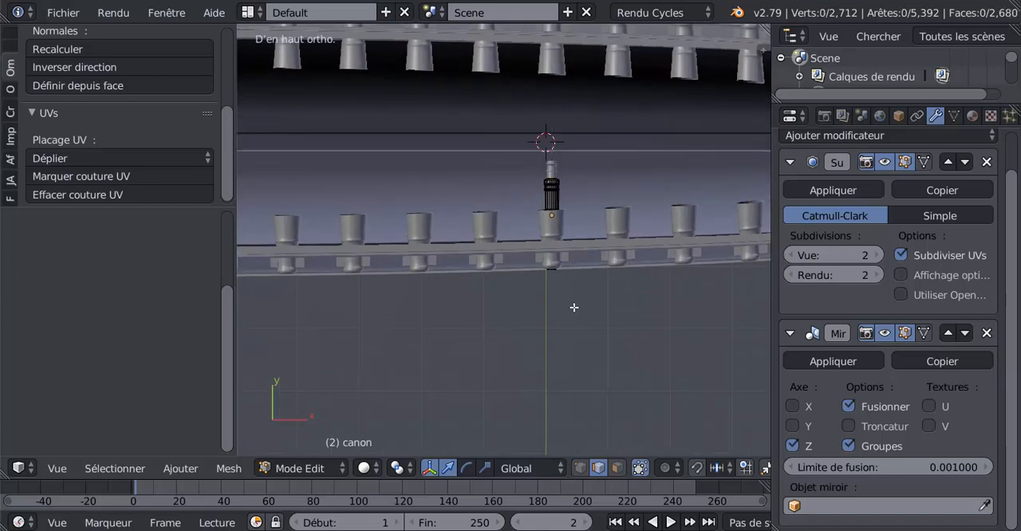
key("a")
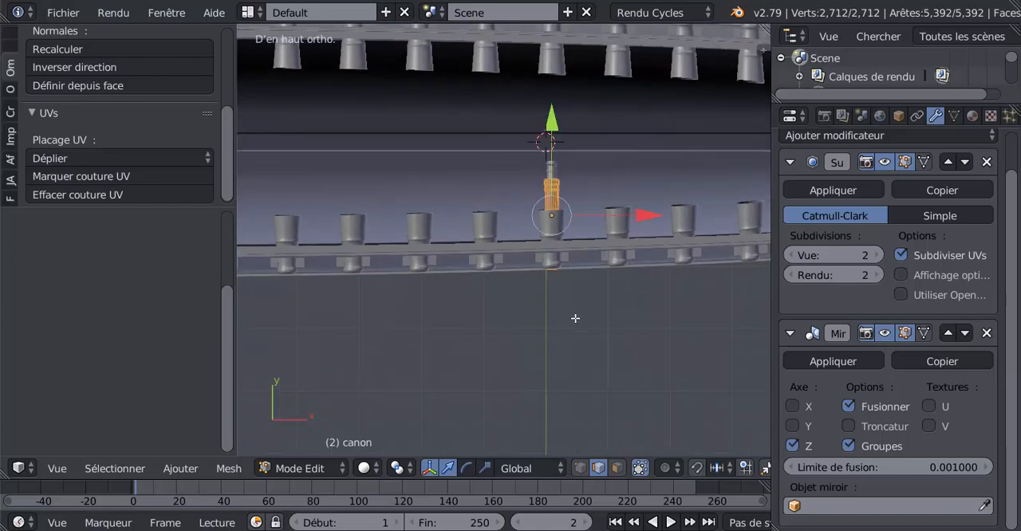
key("g")
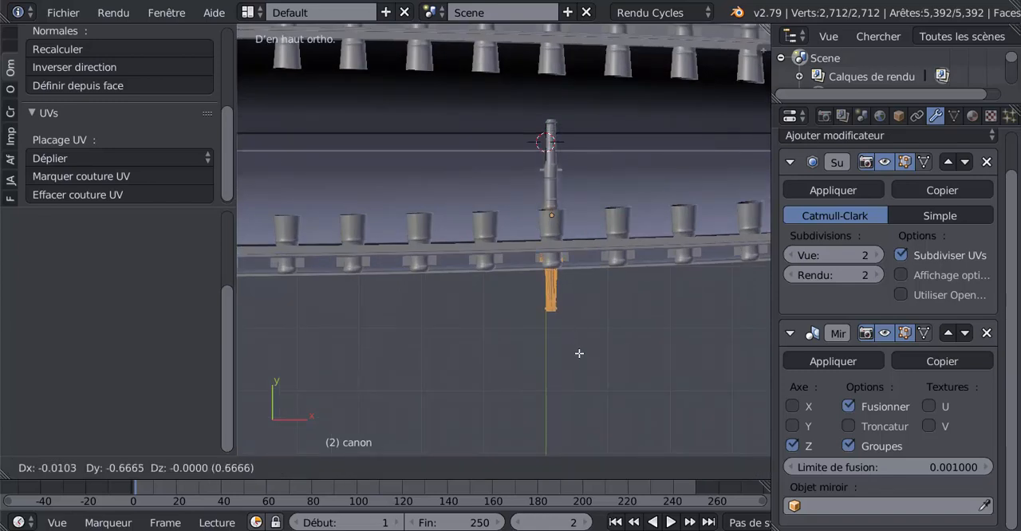
right_click(579, 367)
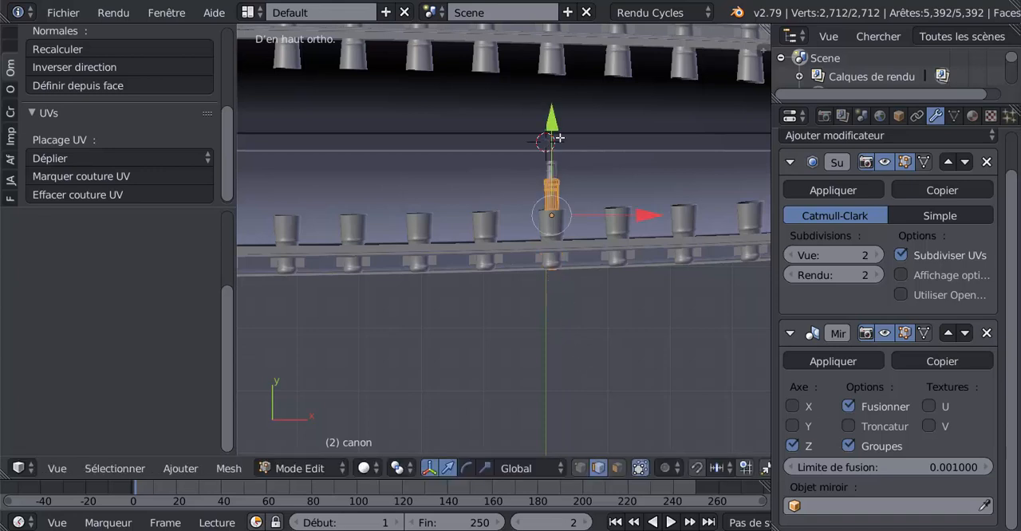
left_click_drag(552, 122, 556, 187)
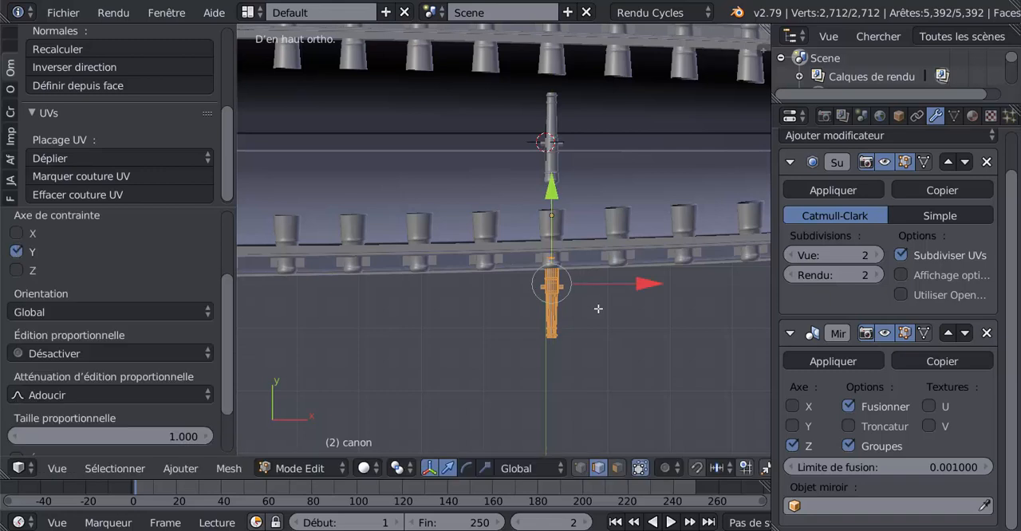
scroll(604, 316, "down", 1)
scroll(574, 316, "up", 1)
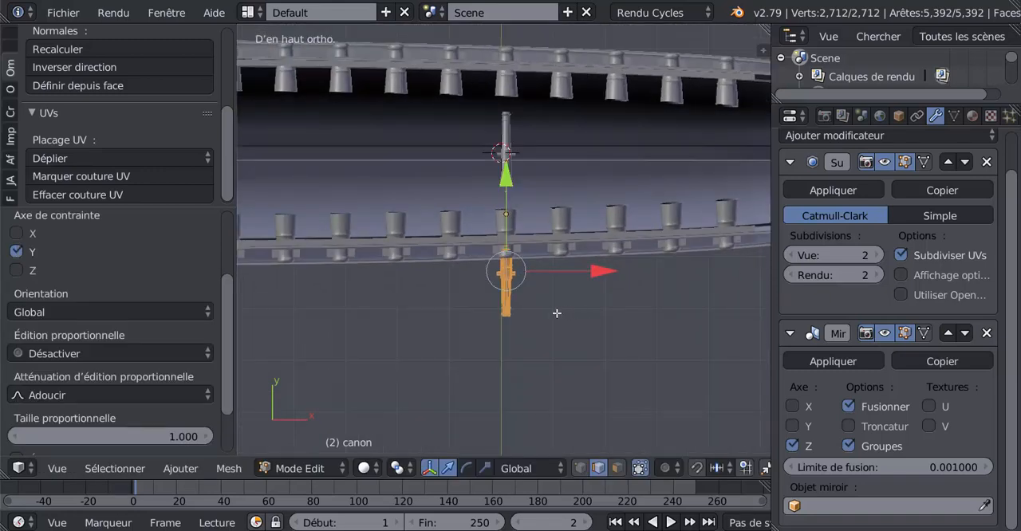
key("Tab")
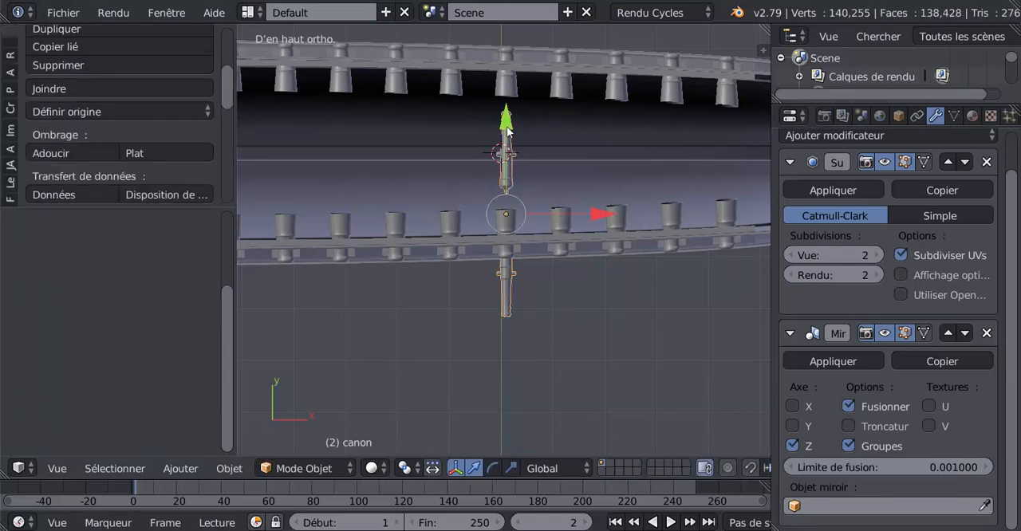
Step: Move the cannon along Y until it and its mirrored copy line up with the opposite gun ports, and widen the 3D view
left_click_drag(507, 128, 518, 75)
scroll(517, 172, "up", 2)
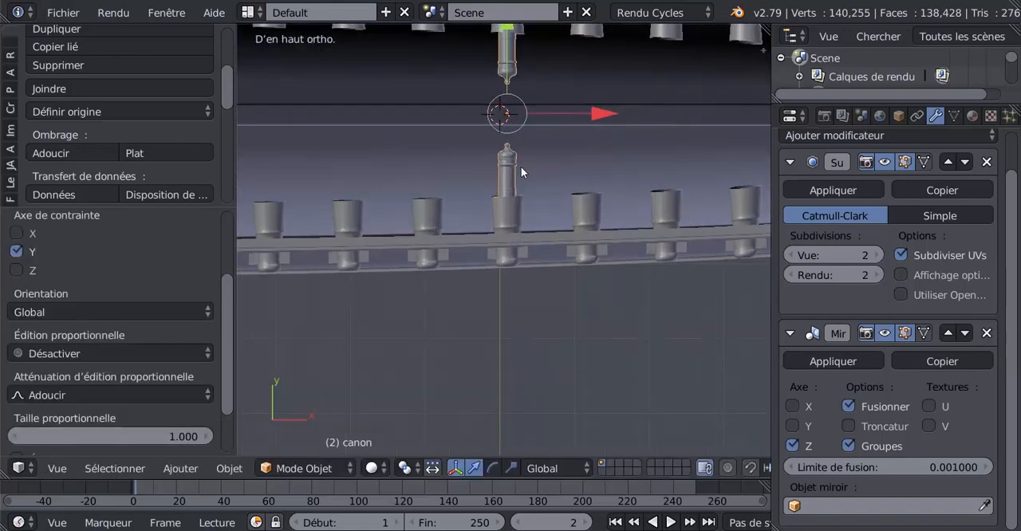
scroll(580, 213, "down", 3)
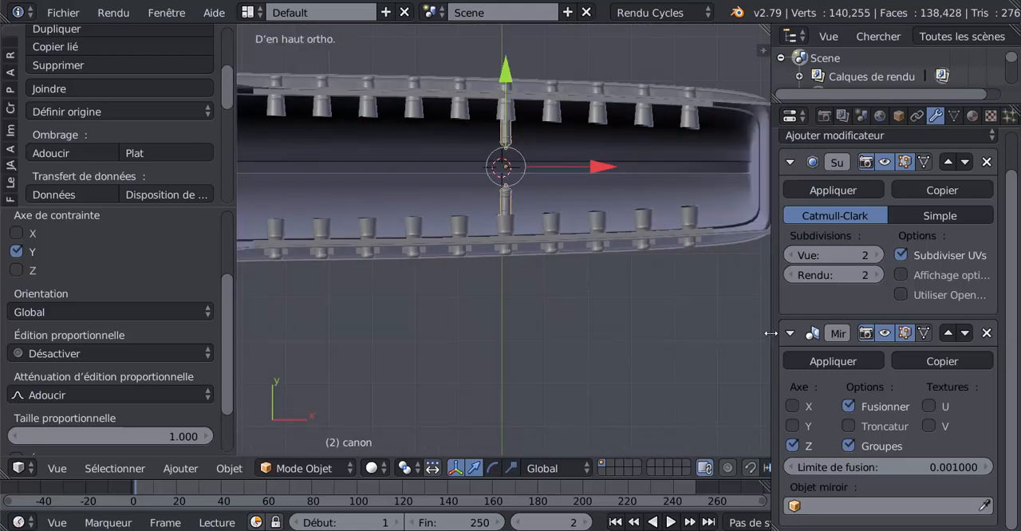
left_click_drag(770, 334, 877, 333)
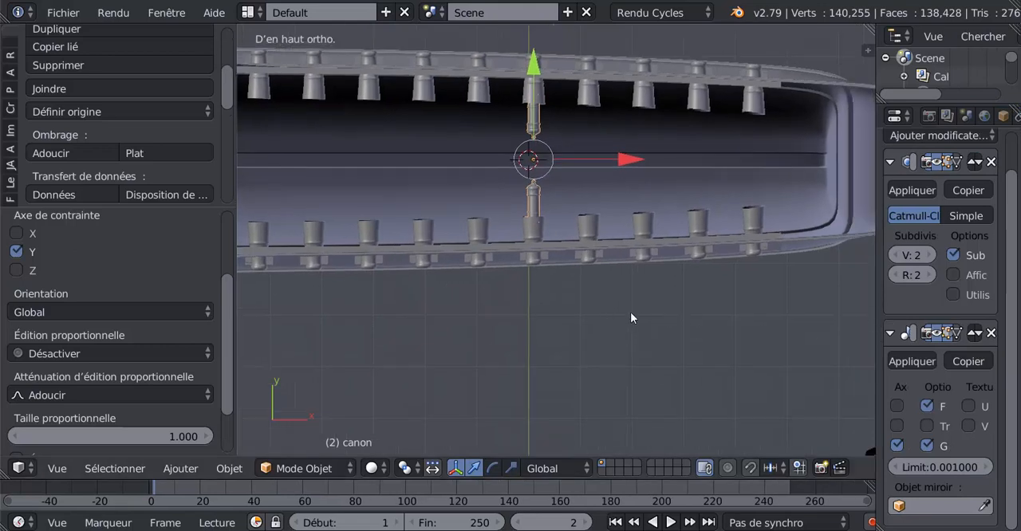
Step: Duplicate the cannon four times, shifting each copy along X into the next gun port toward the stern
middle_click_drag(630, 318, 615, 326, "shift")
key("shift+d")
right_click(588, 202)
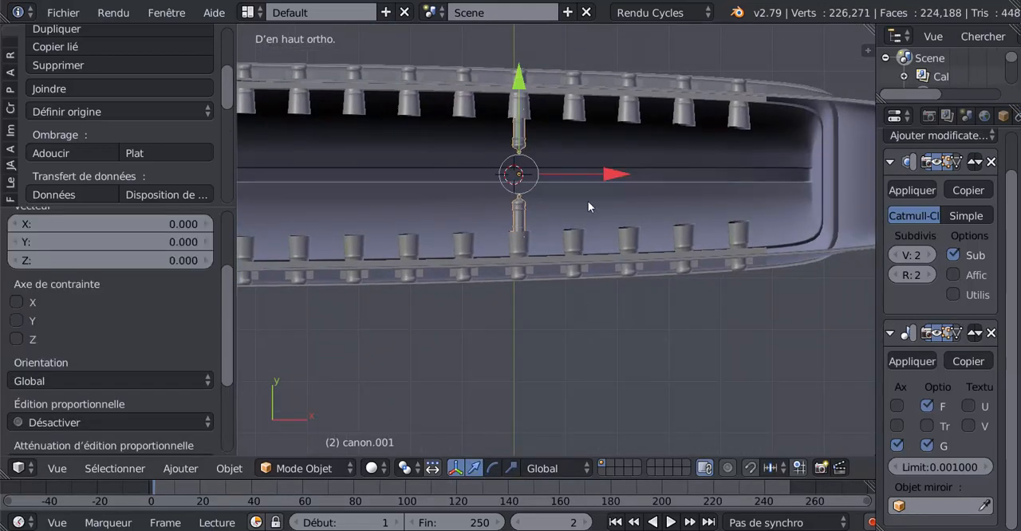
left_click_drag(606, 177, 834, 166)
key("shift+d")
right_click(659, 173)
key("shift+d")
right_click(710, 165)
key("shift+d")
left_click(776, 172)
mouse_move(595, 274)
middle_mouse_down()
mouse_move(603, 147)
mouse_move(602, 277)
middle_mouse_up()
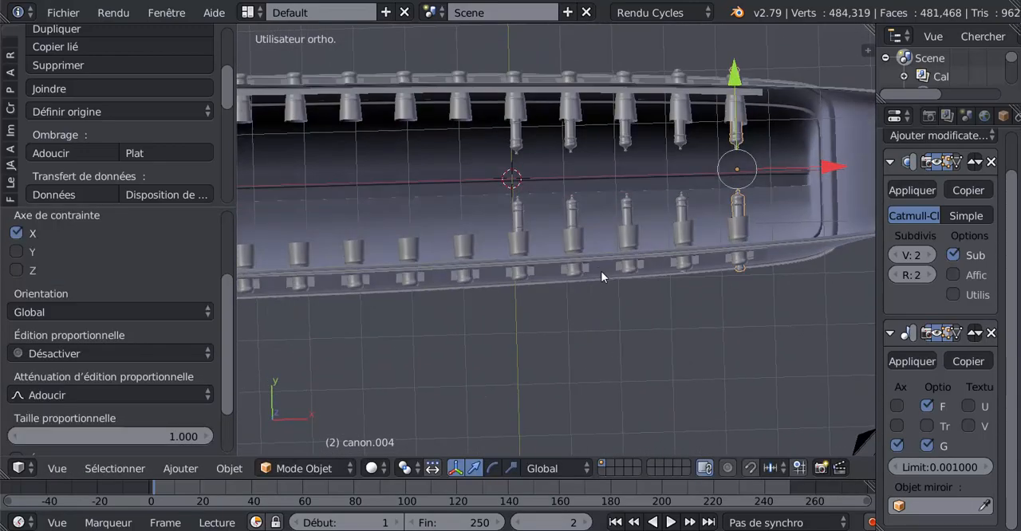
Step: Duplicate the original cannon five times, shifting each copy along X into the gun ports toward the bow
right_click(521, 214)
middle_click_drag(525, 351, 618, 288, "shift")
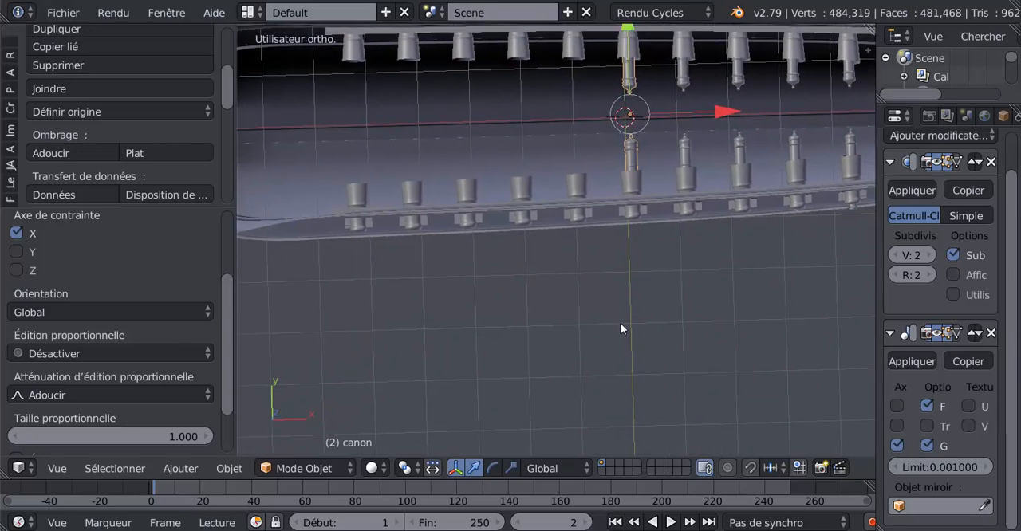
key("shift+d")
left_click(617, 311)
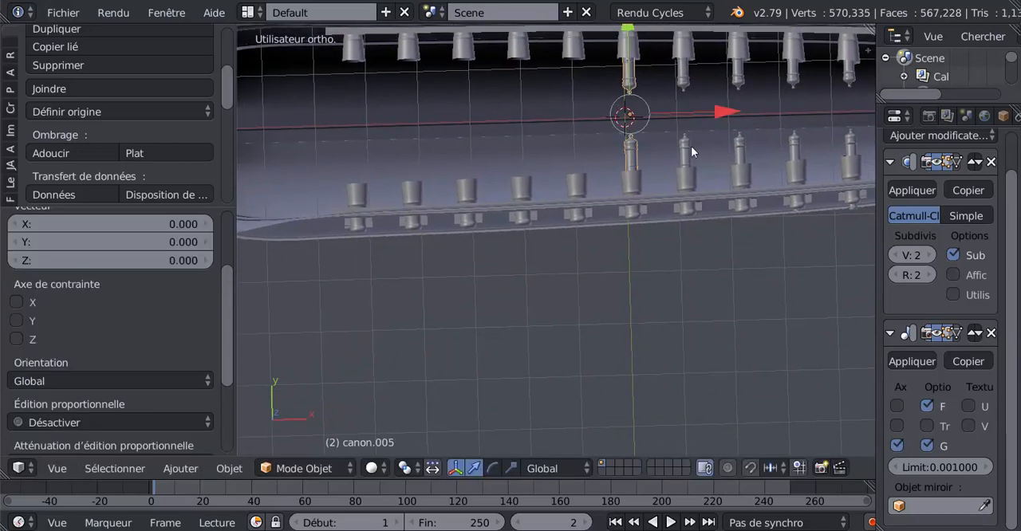
left_click_drag(722, 111, 442, 129)
key("shift+d")
left_click(667, 270)
key("shift+d")
left_click(629, 278)
key("shift+d")
left_click(572, 294)
key("shift+d")
left_click(525, 280)
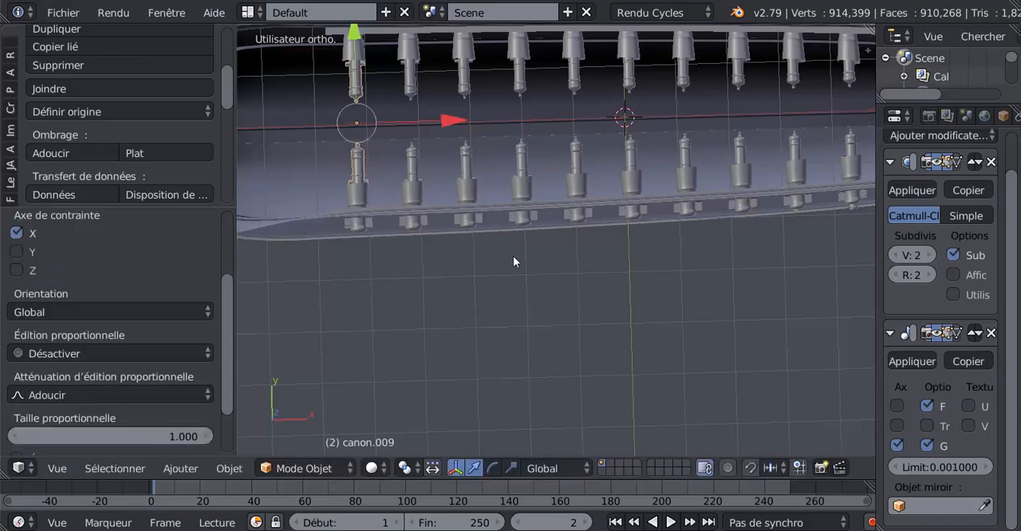
key("Tab")
key("Tab")
Step: Raise the old placeholder cannons along Z clear above the ship and hide them
scroll(517, 269, "down", 5)
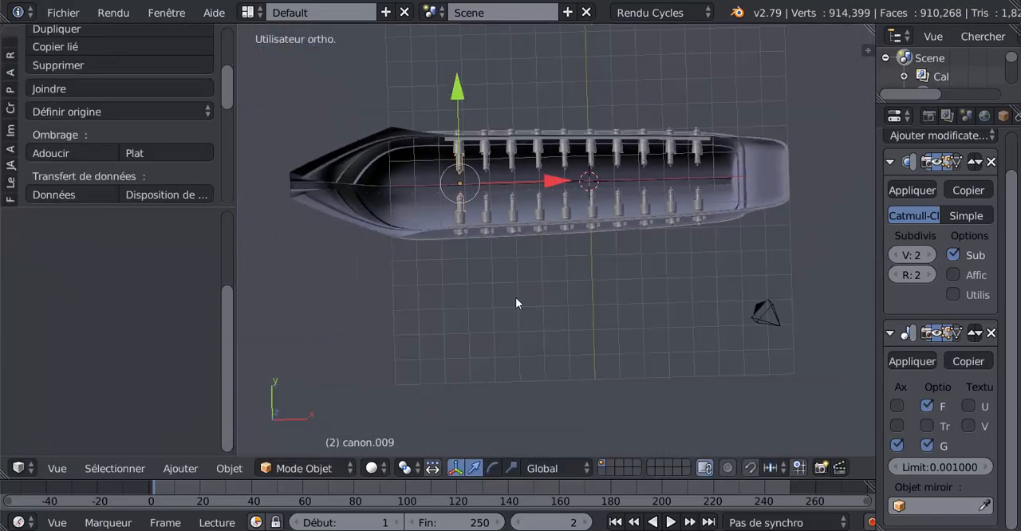
middle_click_drag(516, 297, 537, 189)
scroll(537, 249, "up", 2)
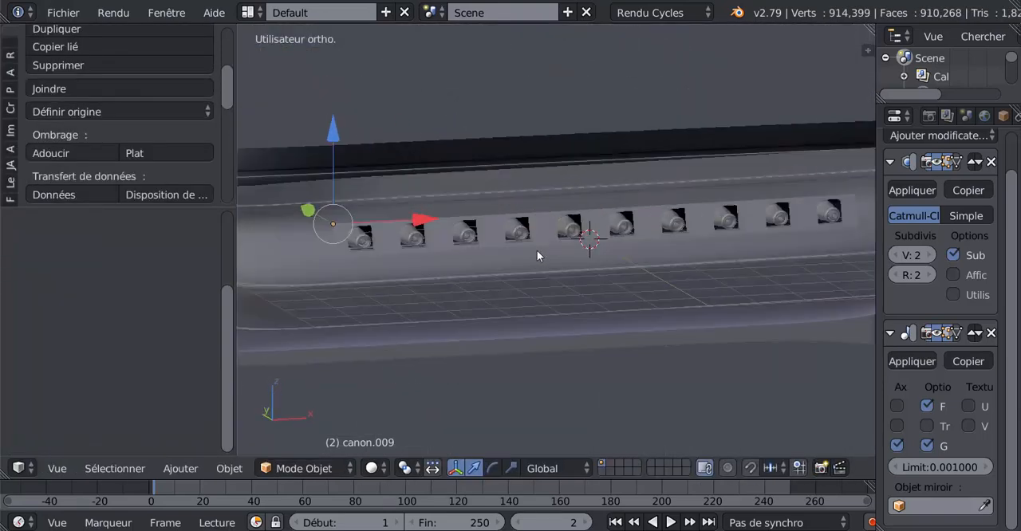
scroll(494, 276, "up", 4)
middle_click_drag(495, 282, 549, 279)
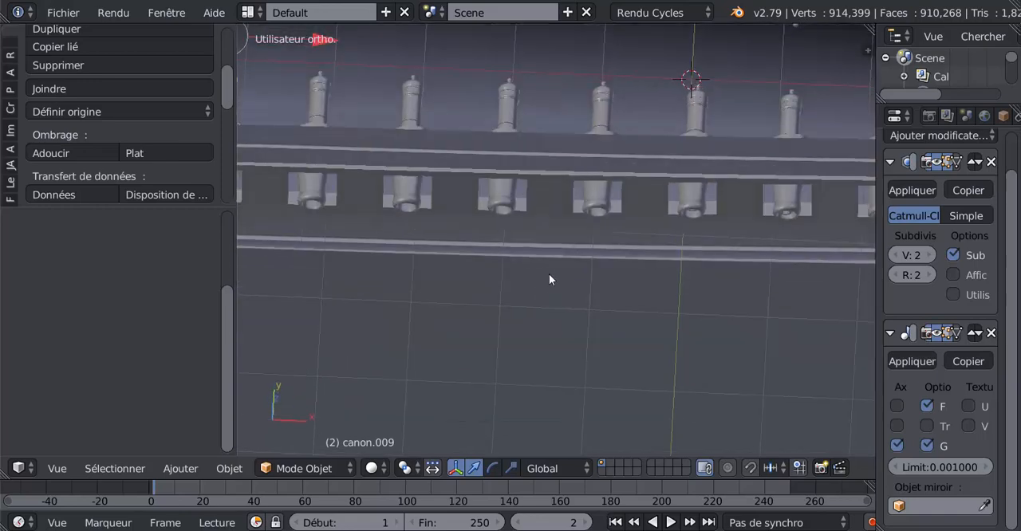
right_click(592, 197)
scroll(458, 282, "down", 4)
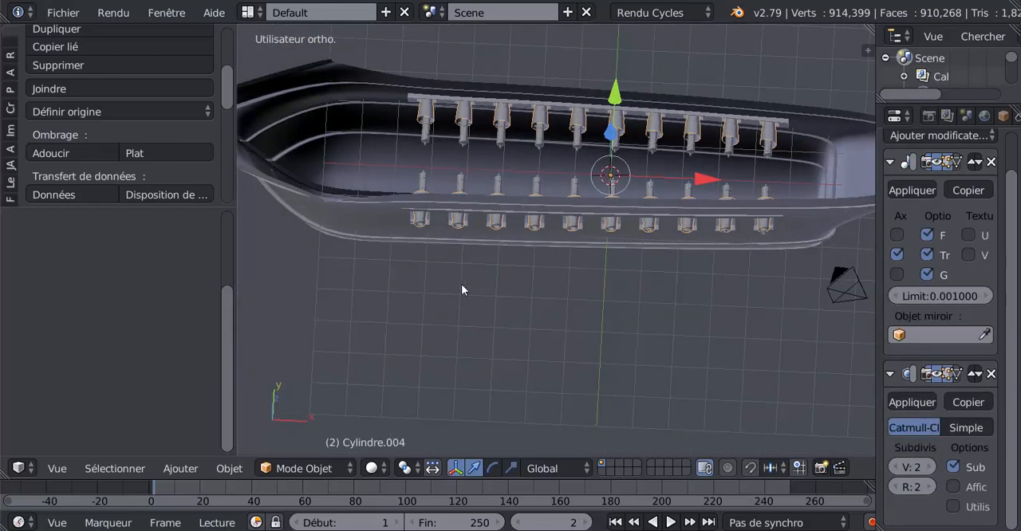
middle_click_drag(624, 285, 632, 259)
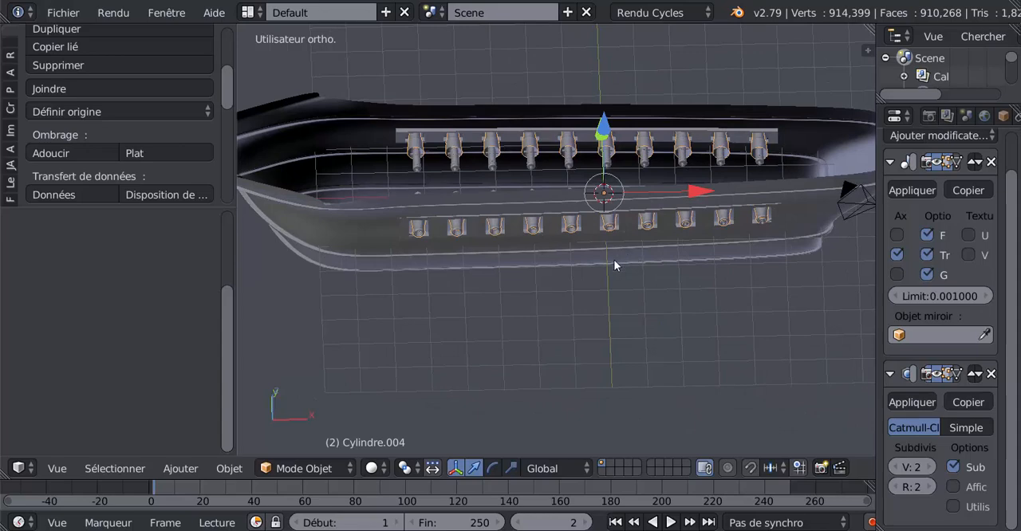
middle_click_drag(571, 324, 569, 344)
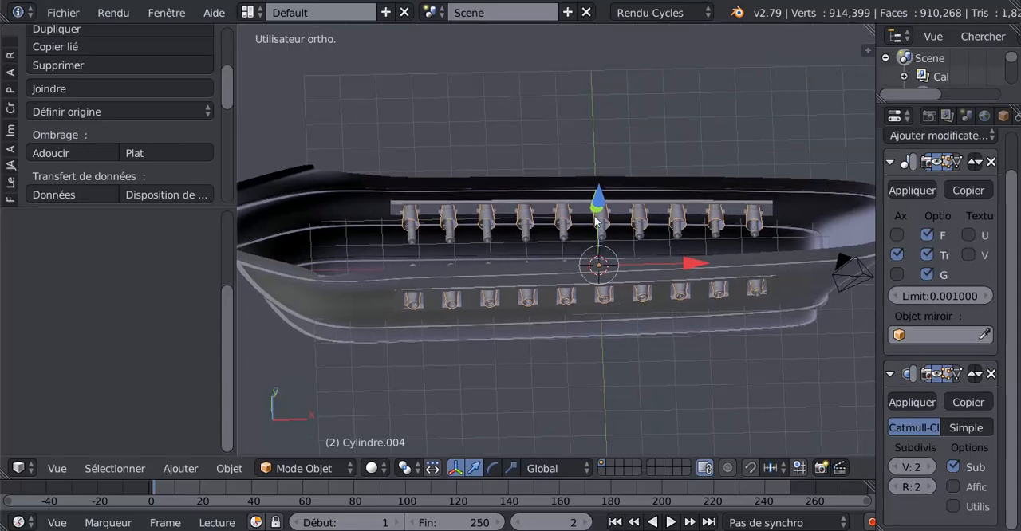
middle_click_drag(606, 394, 606, 365)
left_click_drag(599, 209, 598, 335)
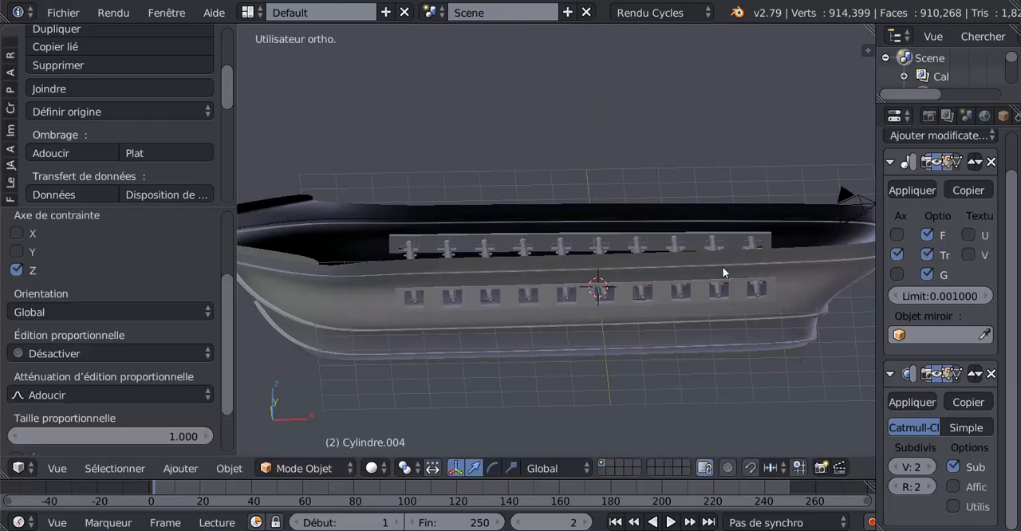
middle_click_drag(721, 271, 670, 348)
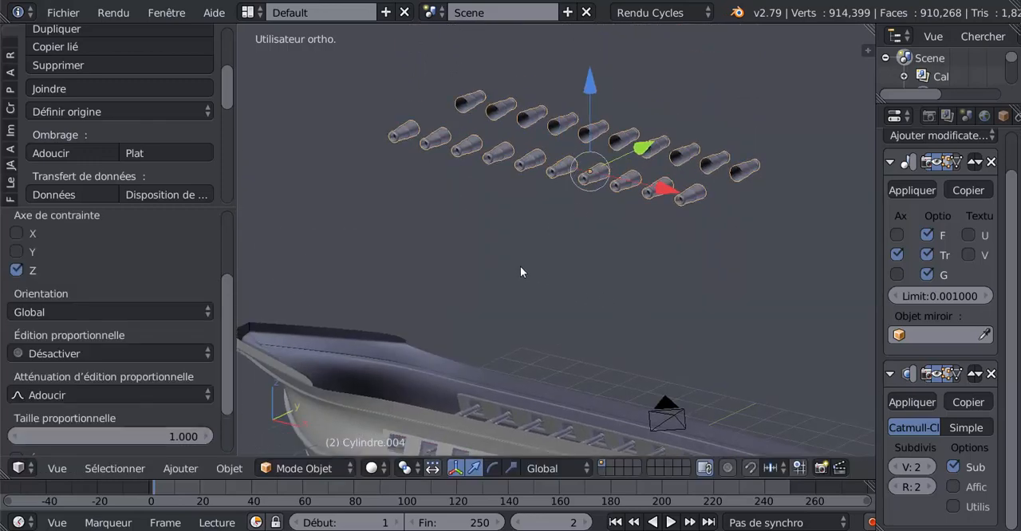
key("h")
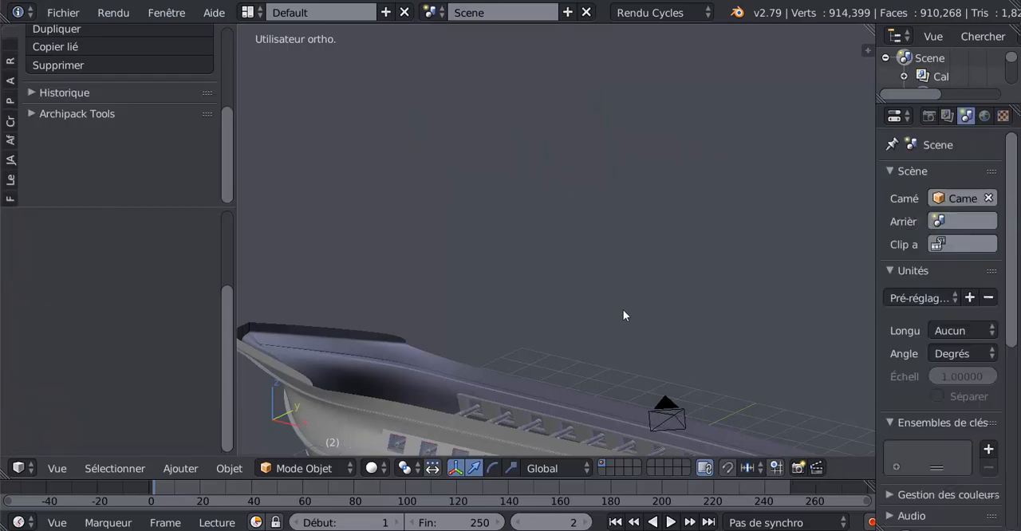
Step: Examine from outside and above how the new cannons sit in the gun ports
scroll(623, 311, "down", 3)
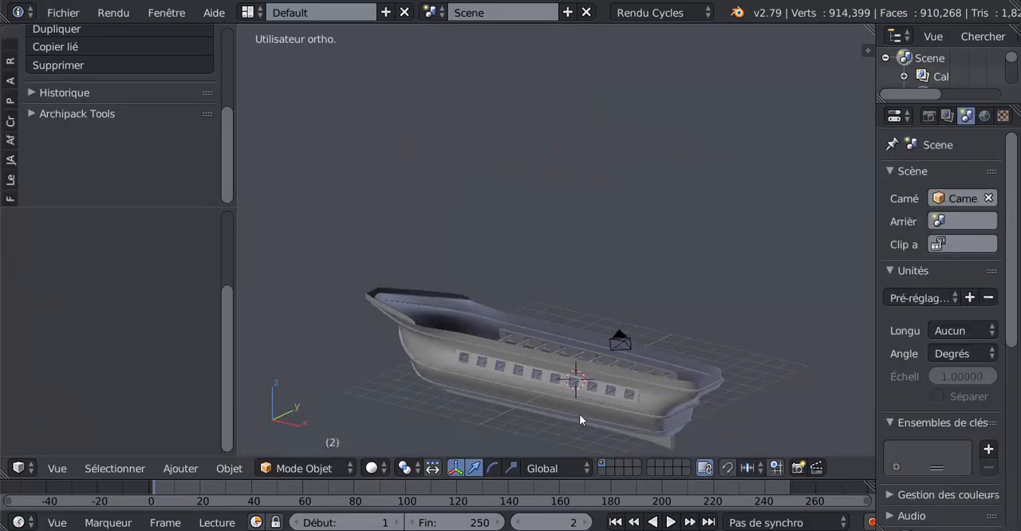
middle_click_drag(488, 415, 560, 122)
scroll(580, 412, "up", 3)
scroll(638, 197, "up", 1)
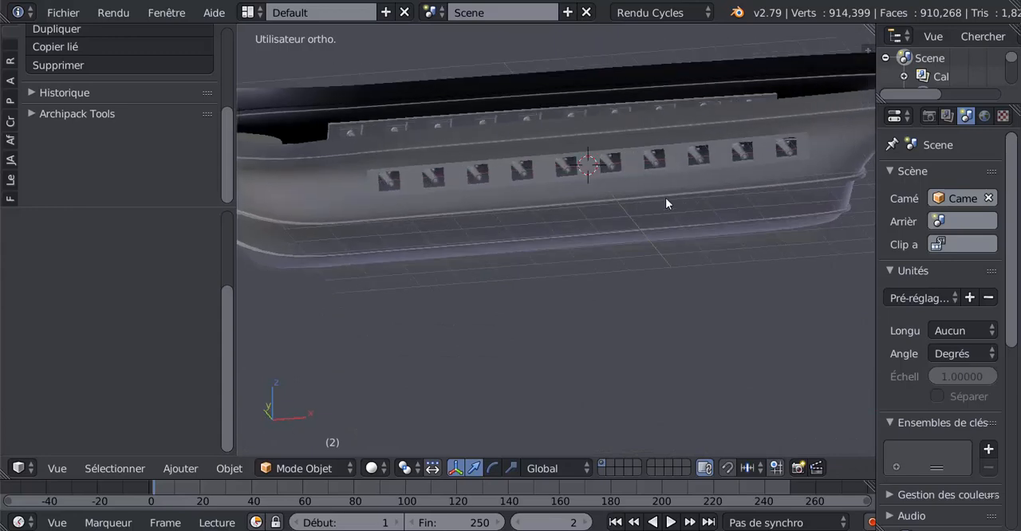
middle_click_drag(665, 199, 732, 289)
scroll(690, 203, "up", 3)
scroll(695, 276, "up", 2)
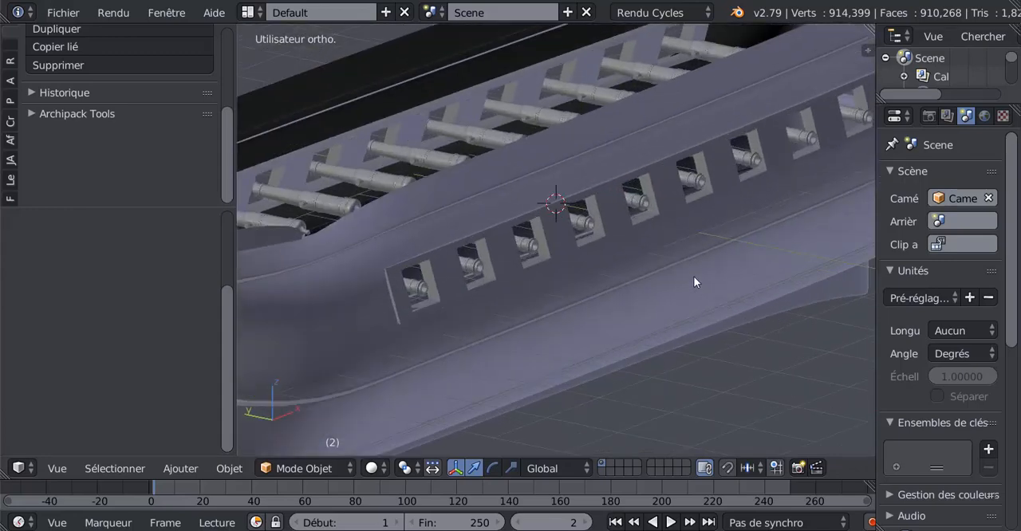
middle_click_drag(616, 264, 648, 279)
scroll(560, 274, "up", 2)
scroll(560, 273, "down", 3)
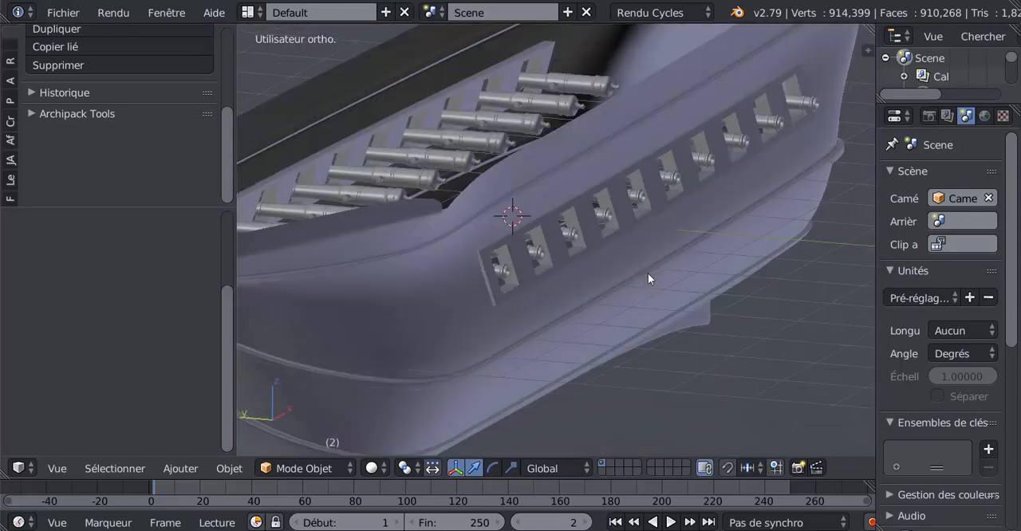
Step: Try to select all ten cannons together, going from the bow-end gun port to the stern end
right_click(635, 194)
middle_click_drag(658, 275, 337, 307)
right_click(330, 279)
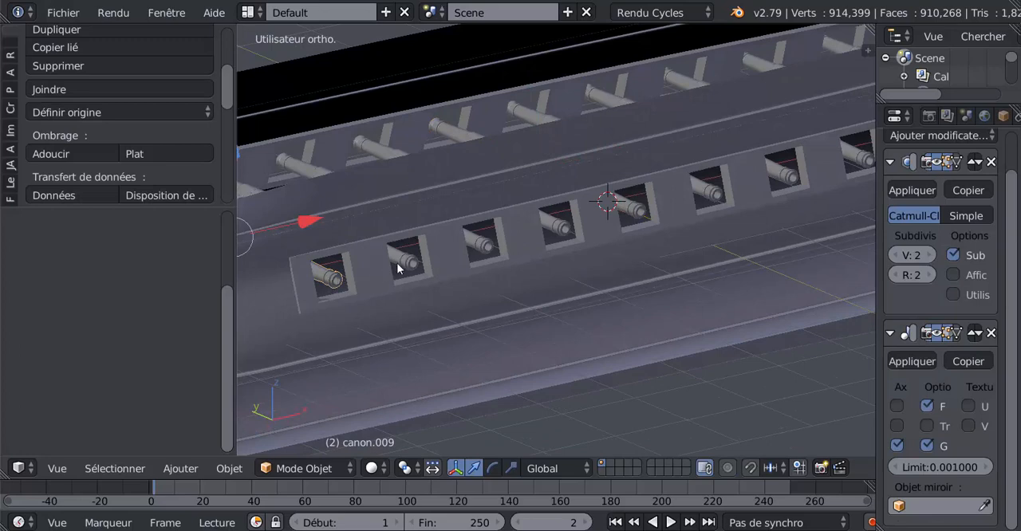
right_click(471, 250)
right_click(554, 223)
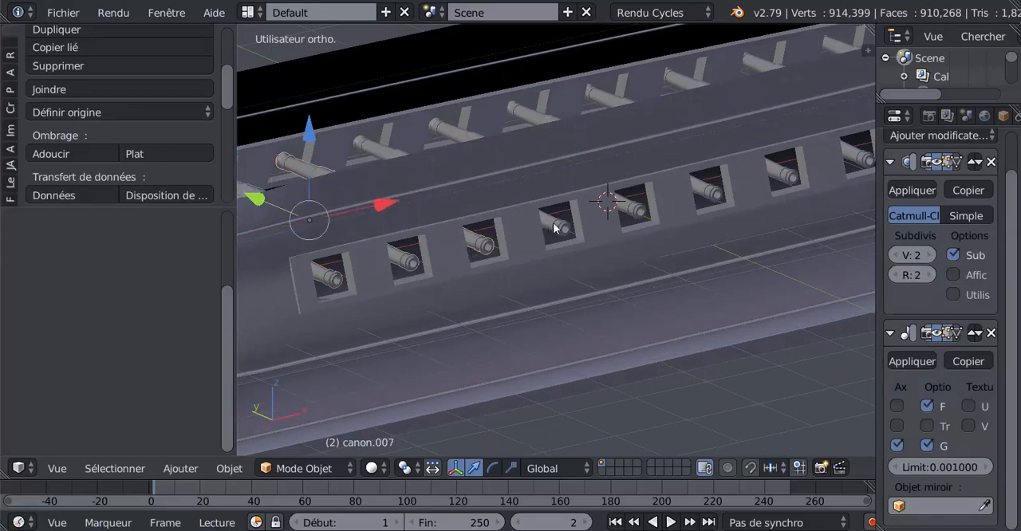
right_click(626, 212)
right_click(643, 210)
right_click(644, 213)
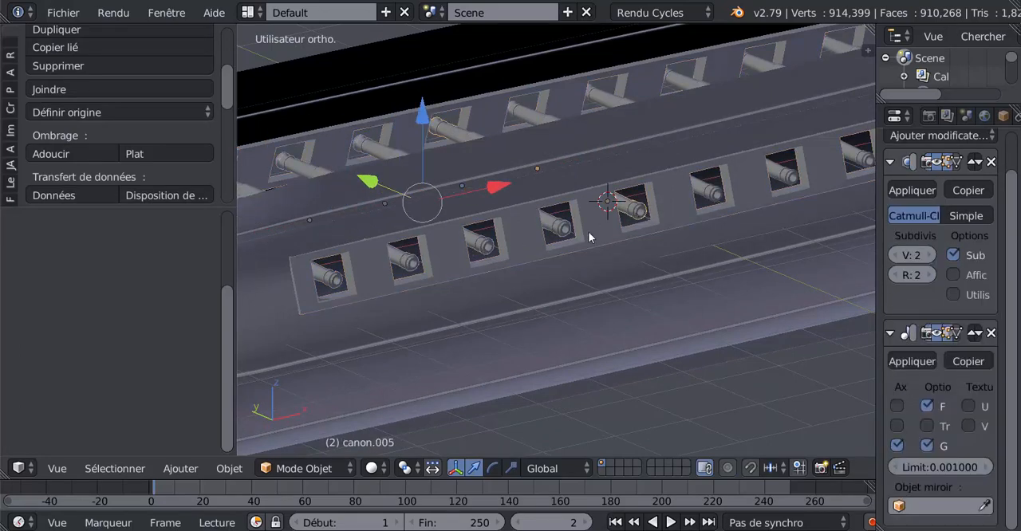
right_click(770, 185)
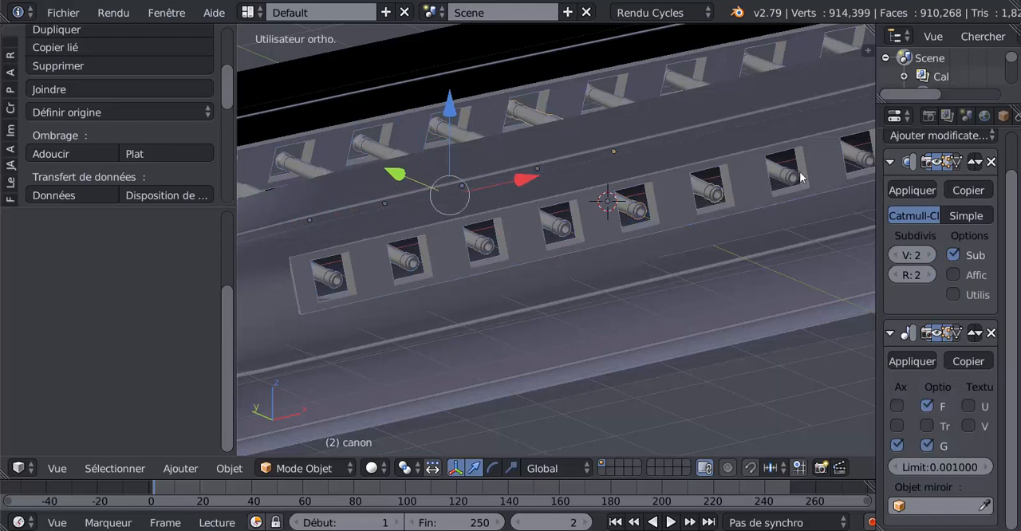
right_click(857, 162)
right_click(741, 263)
middle_click_drag(741, 263, 522, 303, "shift")
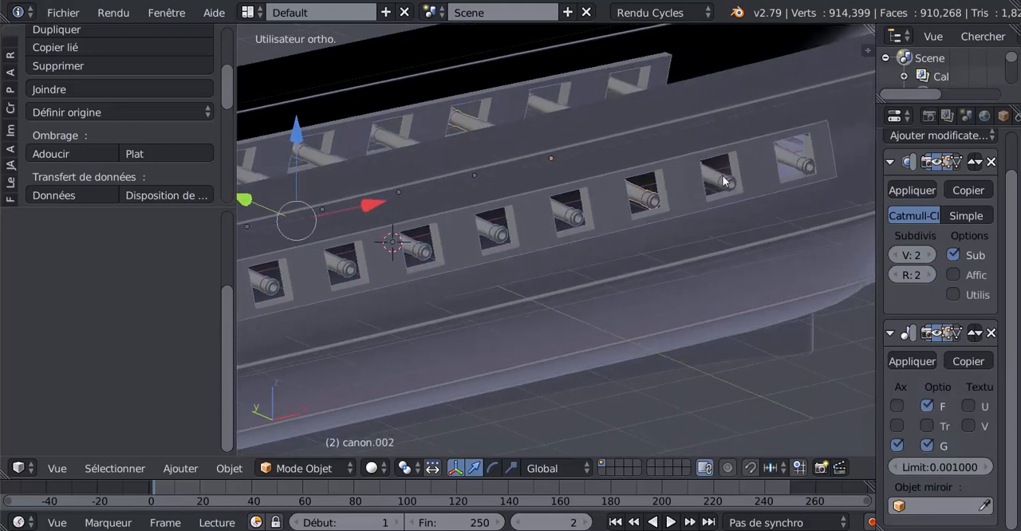
right_click(772, 170)
right_click(799, 187)
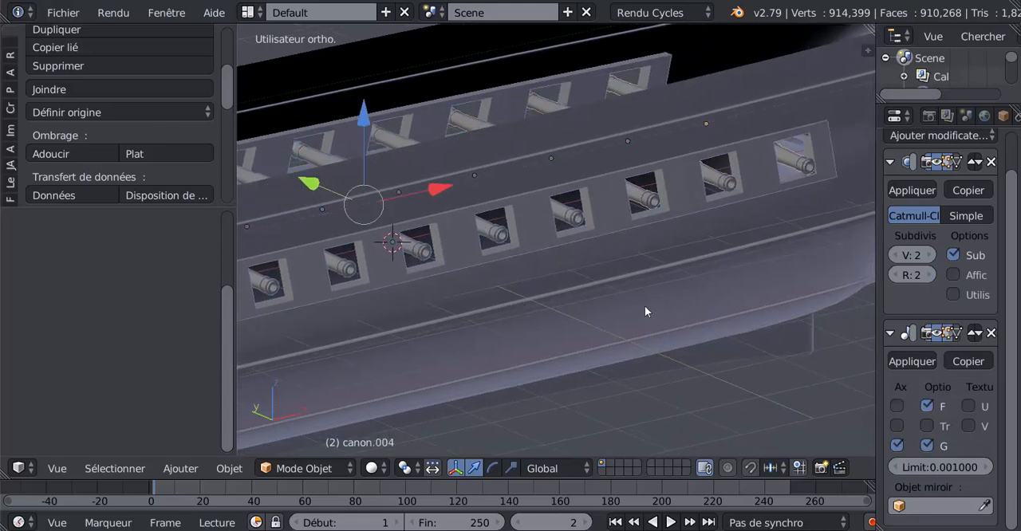
Step: Add the gun-port strip and the hull to the cannon selection
right_click(466, 323)
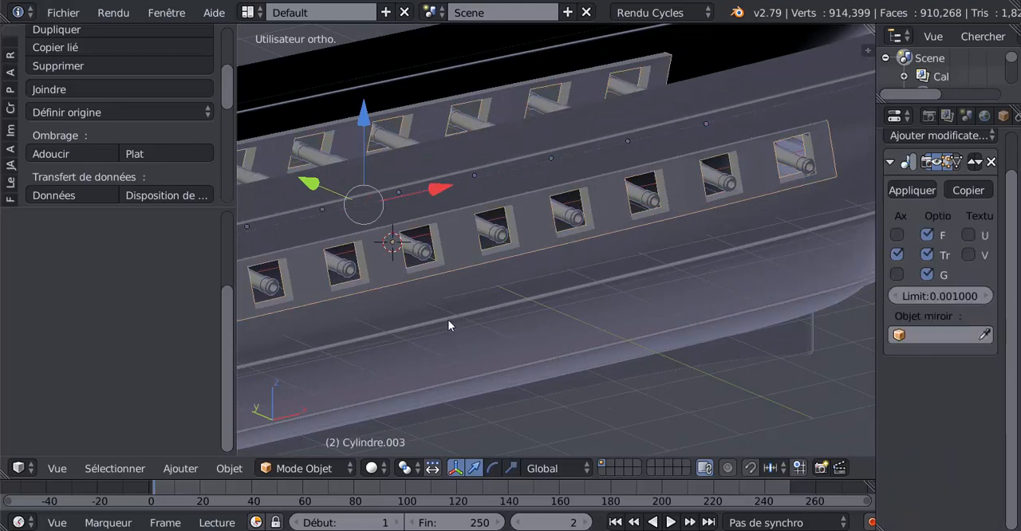
scroll(447, 319, "down", 2)
middle_click_drag(434, 359, 604, 343, "shift")
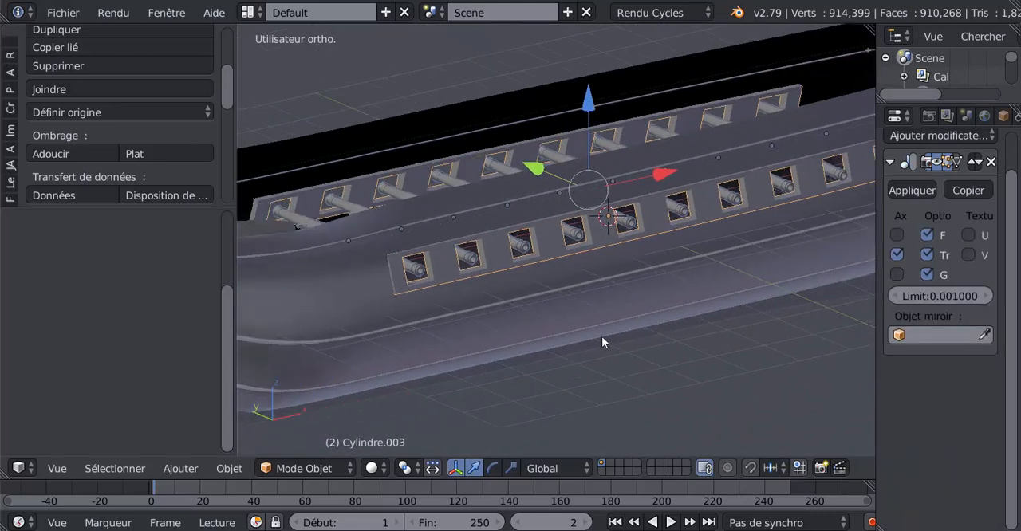
scroll(573, 315, "up", 2)
right_click(542, 317)
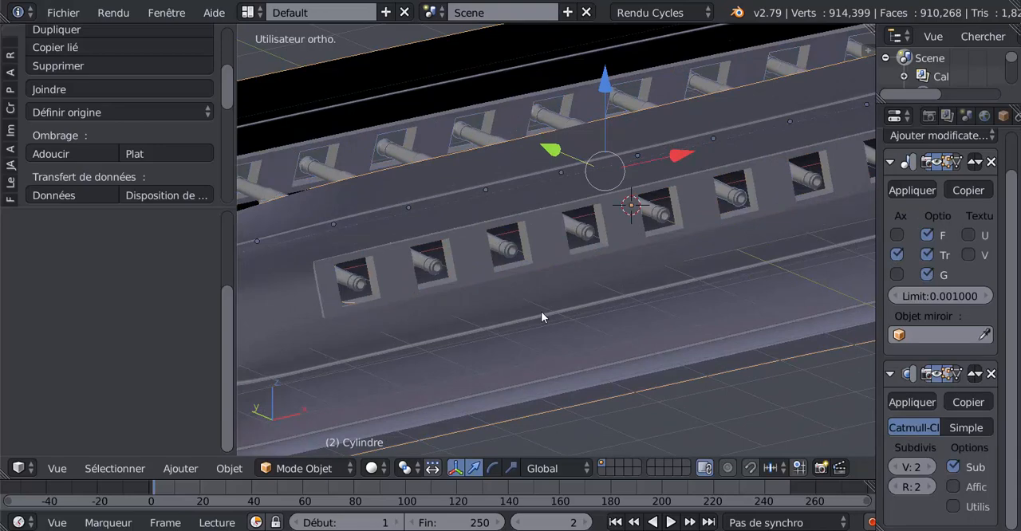
Step: Select all ten cannons along the row of gun ports and join them into a single object
right_click(358, 286)
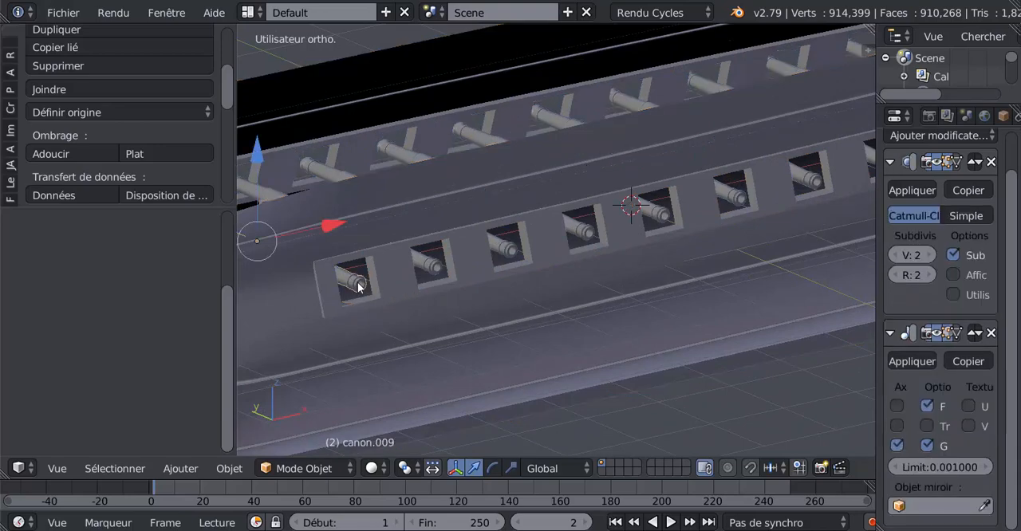
right_click(443, 266)
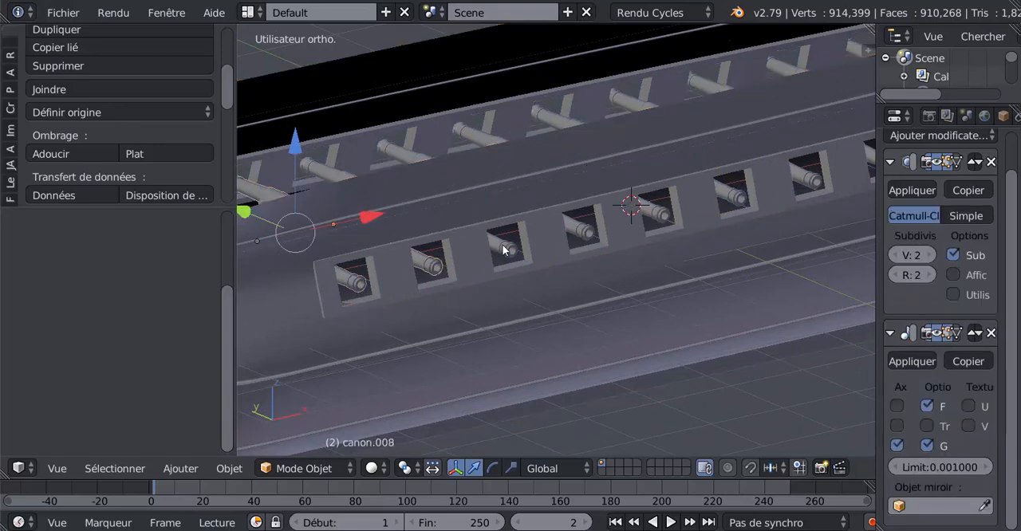
right_click(502, 250)
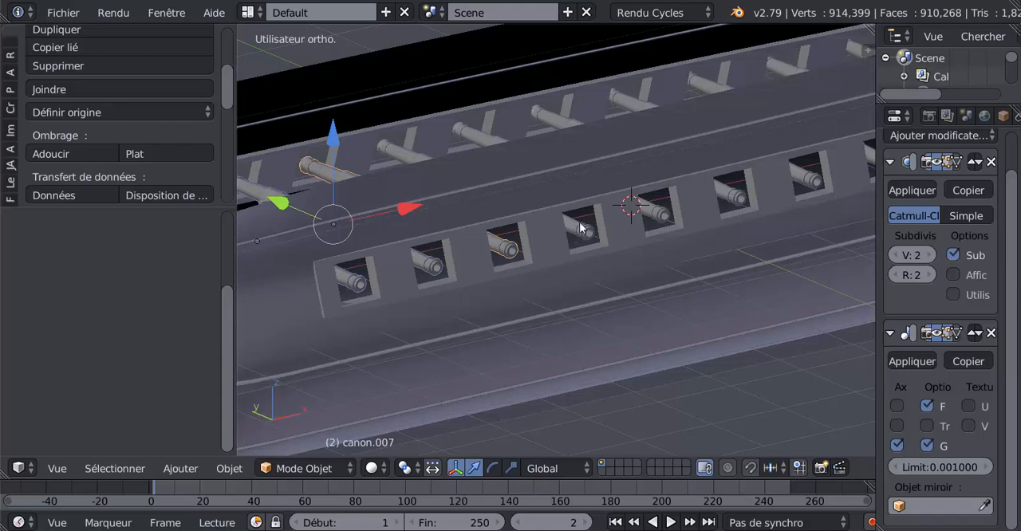
right_click(582, 228)
right_click(662, 214)
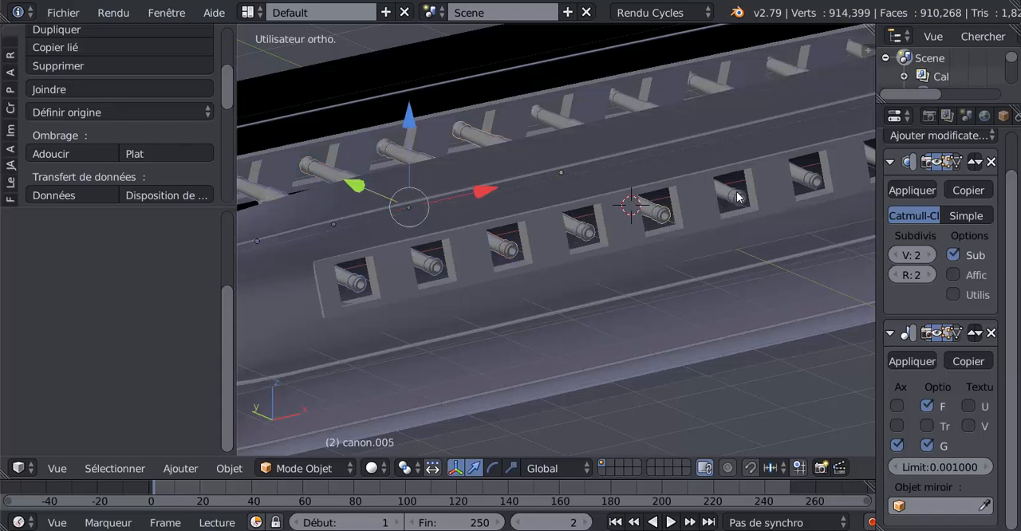
right_click(738, 197)
right_click(810, 183)
middle_click_drag(792, 253, 583, 300, "shift")
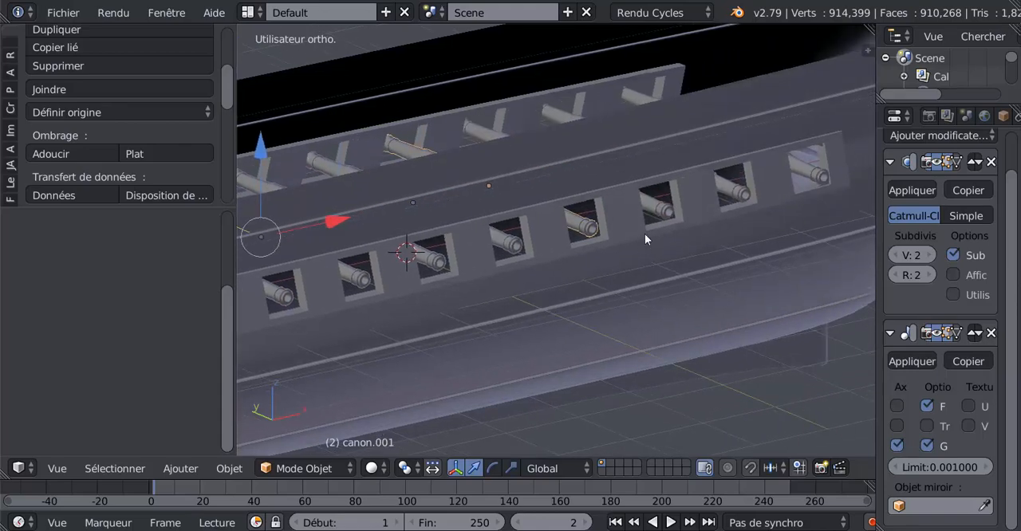
right_click(724, 192)
right_click(813, 177)
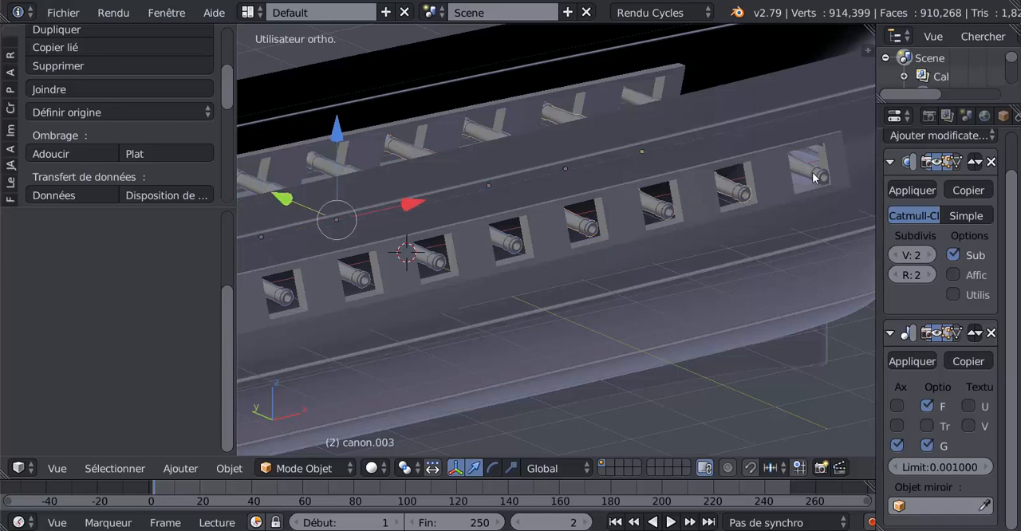
right_click(813, 177, "shift")
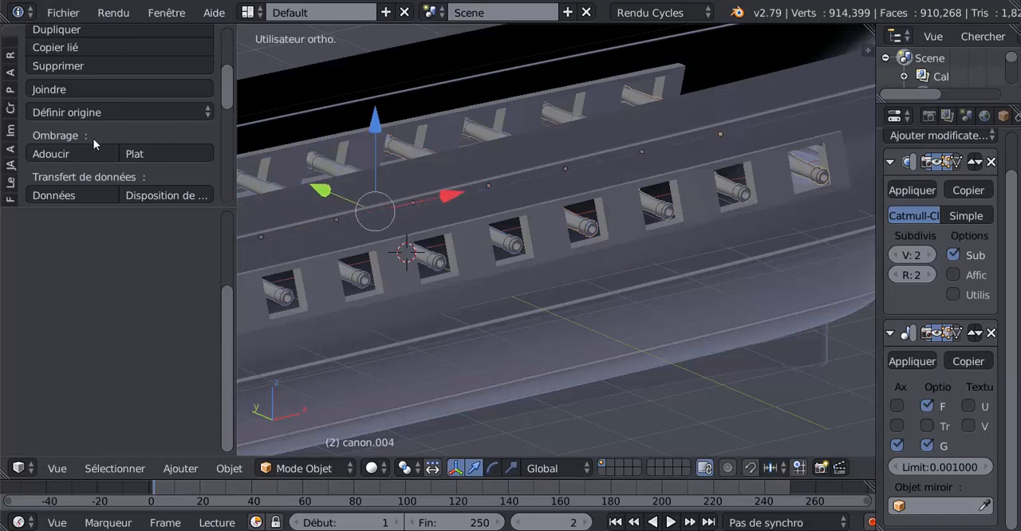
left_click(55, 89)
left_click(56, 94)
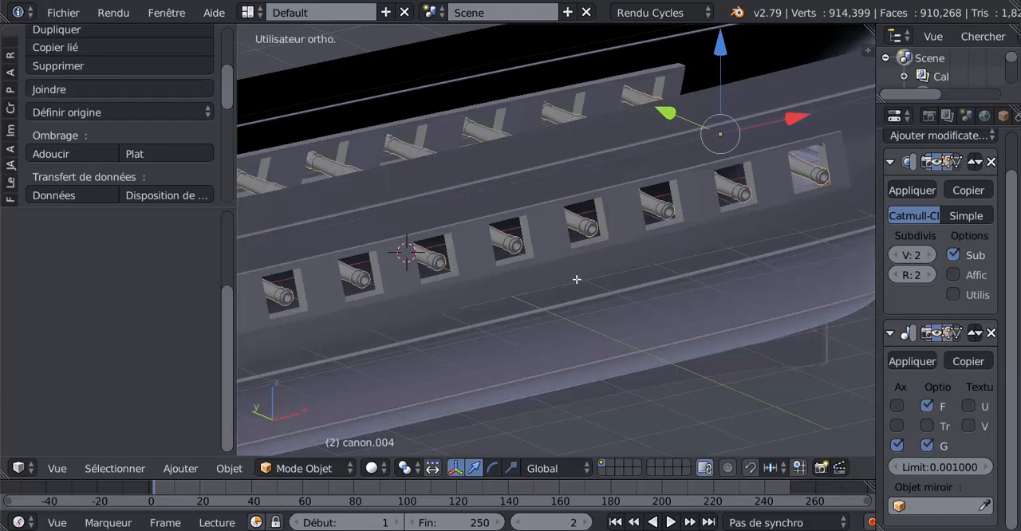
Step: Deselect the joined cannons' whole mesh in Edit Mode, inspect the row, and return to Object Mode
key("Tab")
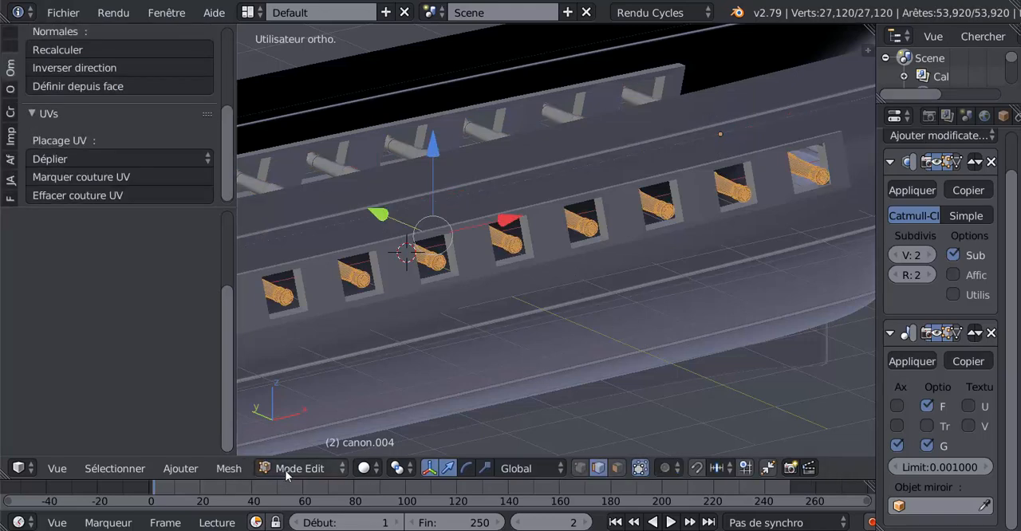
key("a")
scroll(620, 322, "down", 1)
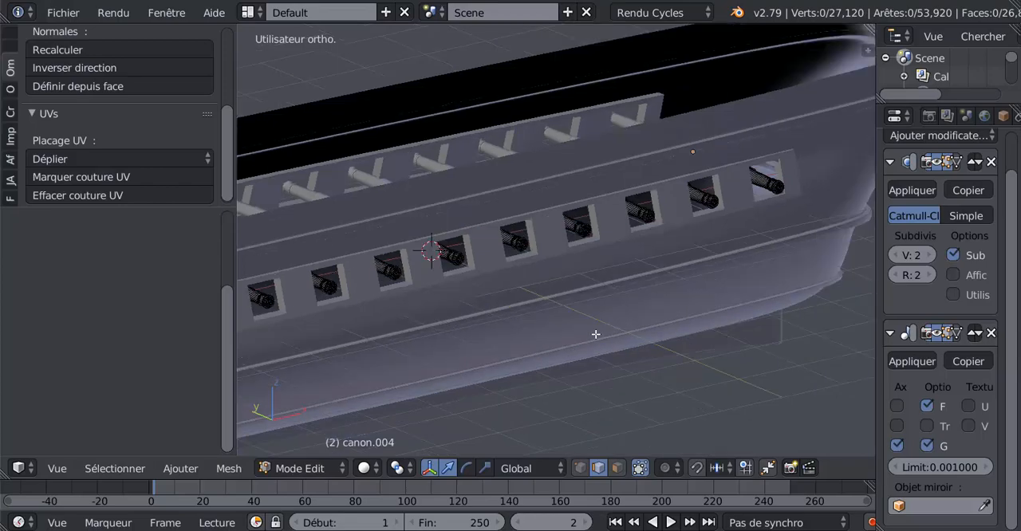
middle_click_drag(596, 335, 567, 305)
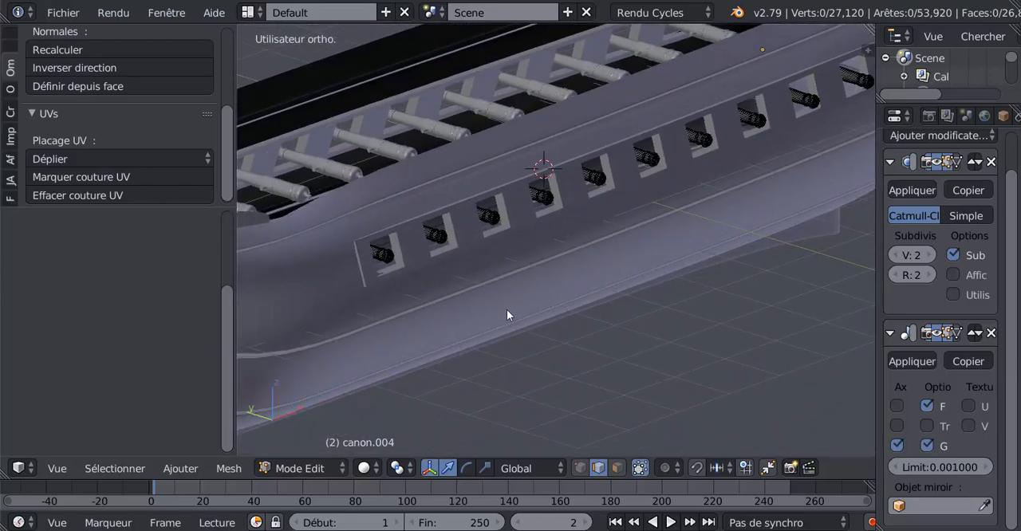
key("Tab")
key("Tab")
key("Tab")
Step: Set the joined cannons' origin to their geometry
middle_click_drag(553, 305, 517, 298)
scroll(537, 265, "down", 3)
middle_click_drag(562, 266, 575, 265)
left_click(59, 113)
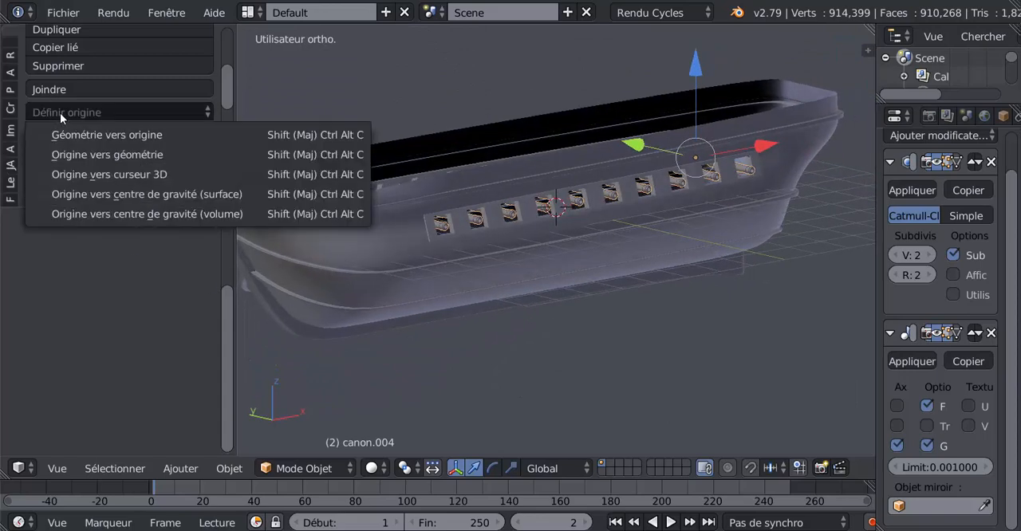
left_click(96, 154)
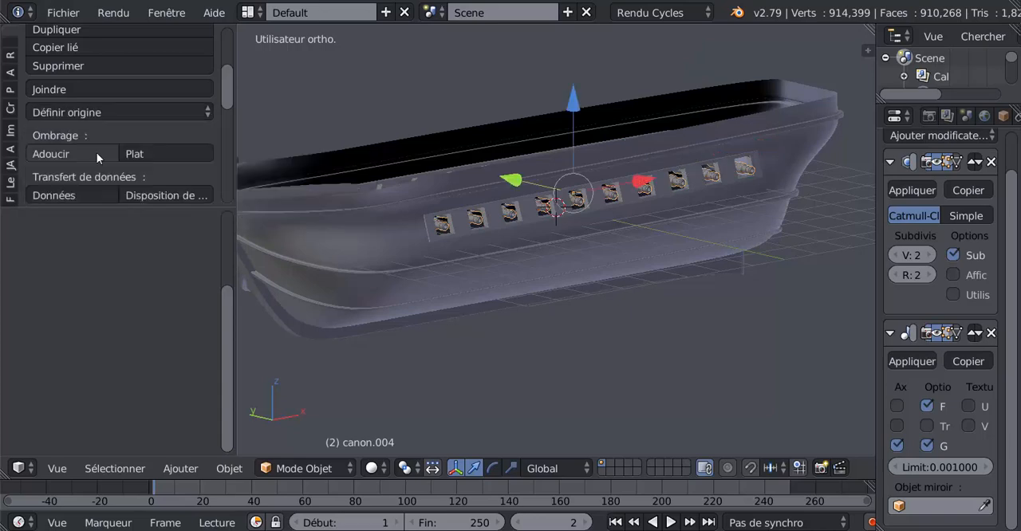
Step: Shift the joined cannons slightly downward along the global Z axis within the gun ports
middle_click_drag(668, 208, 615, 209)
scroll(603, 177, "up", 2)
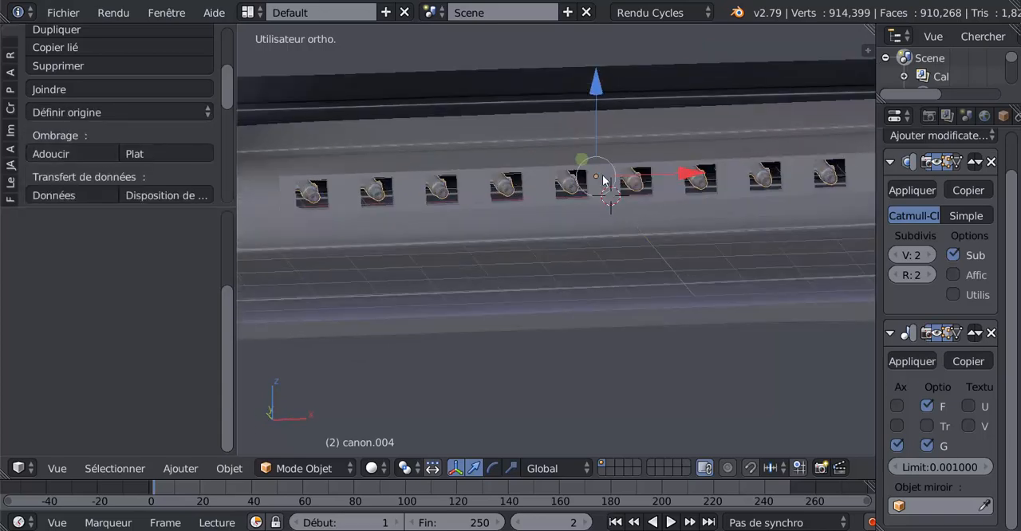
left_click_drag(594, 85, 592, 84)
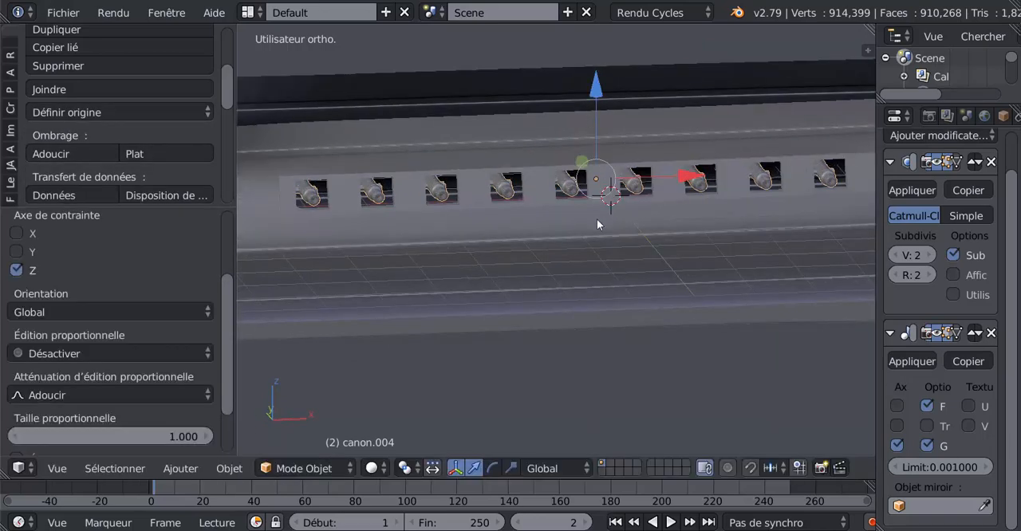
scroll(597, 218, "up", 6)
middle_click_drag(596, 217, 623, 361, "shift")
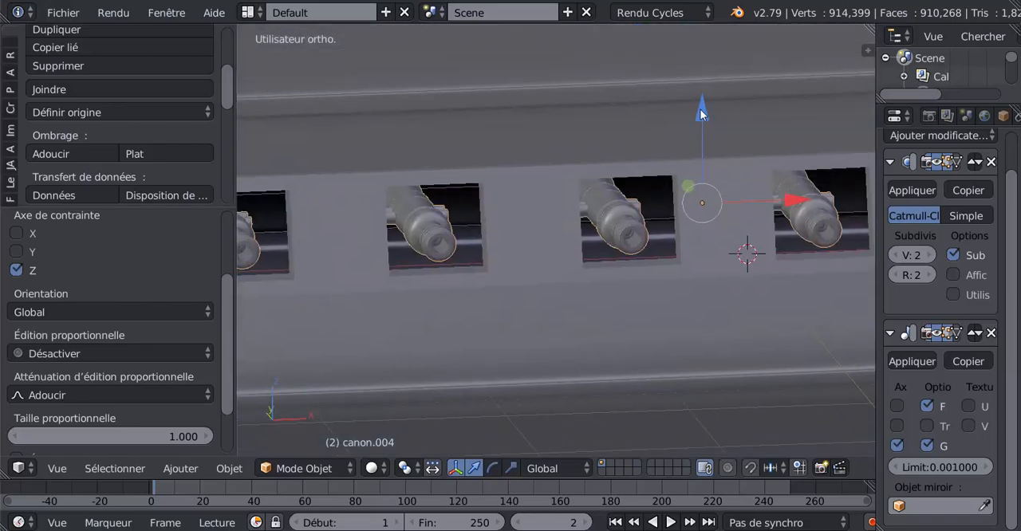
left_click_drag(700, 108, 703, 113)
Step: Examine the joined cannons and their mirrored copies in the gun ports from outside and from above
scroll(594, 245, "down", 4)
middle_click_drag(592, 248, 662, 259)
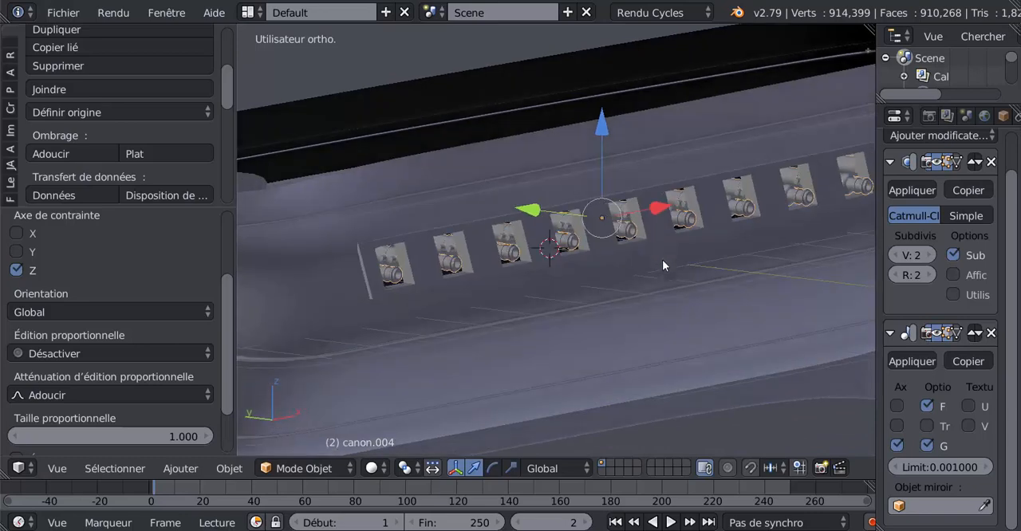
scroll(663, 266, "up", 5)
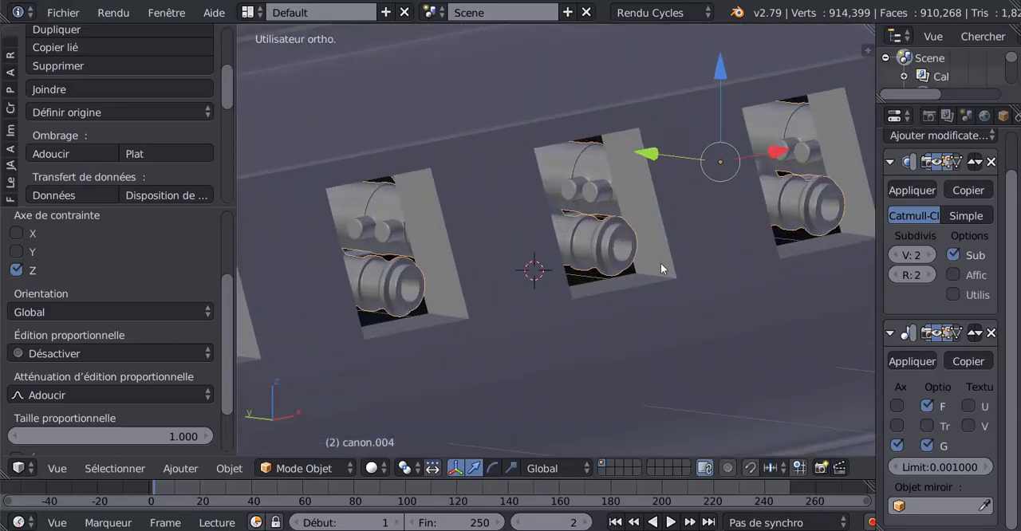
key("Tab")
scroll(616, 261, "up", 1)
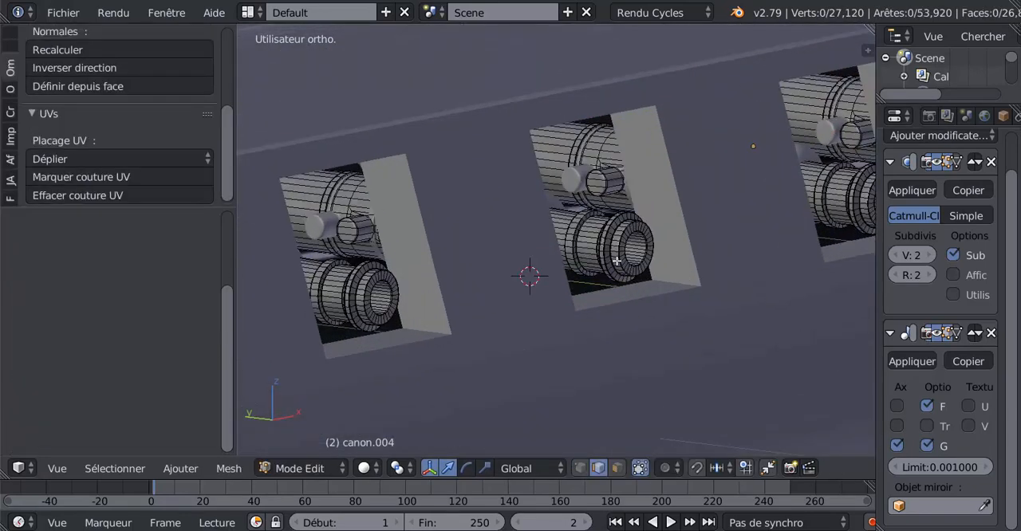
key("Tab")
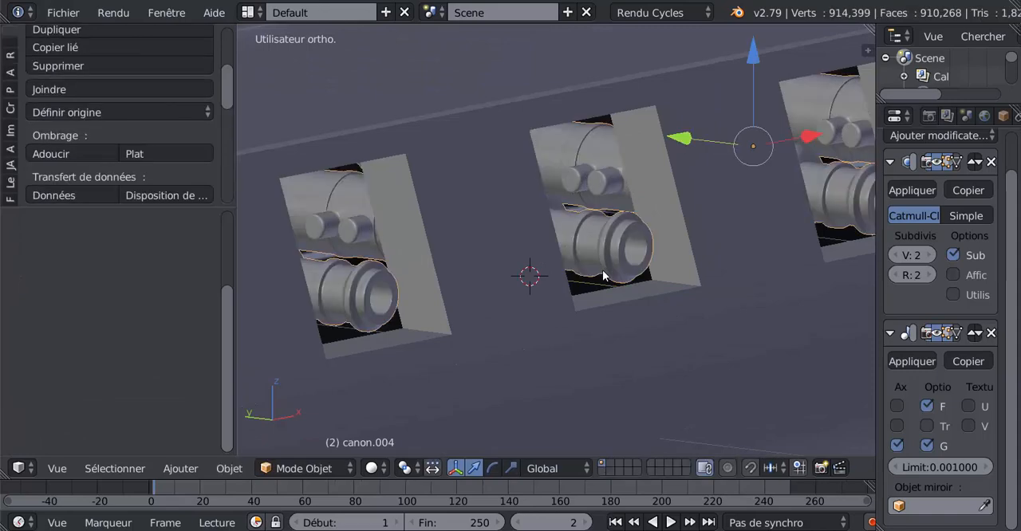
middle_click_drag(595, 281, 387, 322)
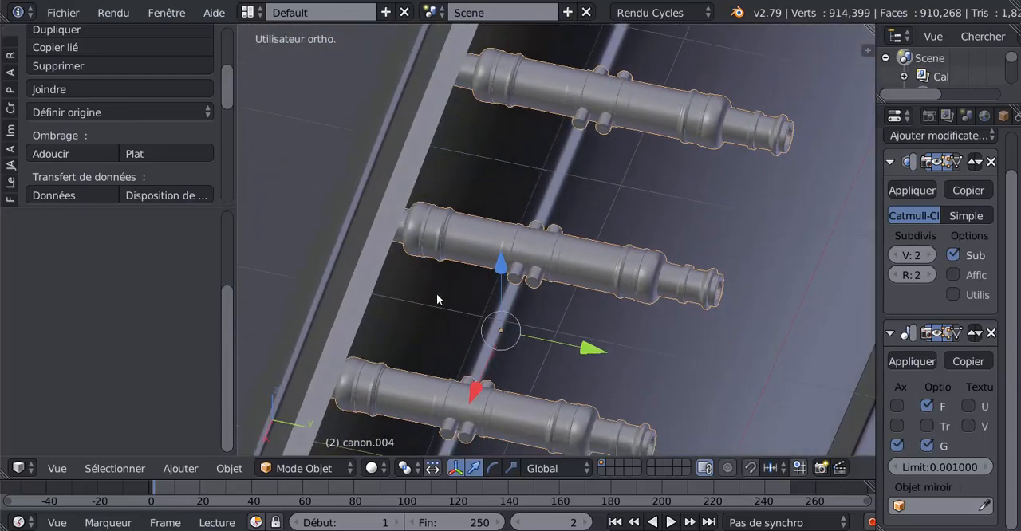
scroll(443, 291, "up", 2)
scroll(444, 290, "down", 7)
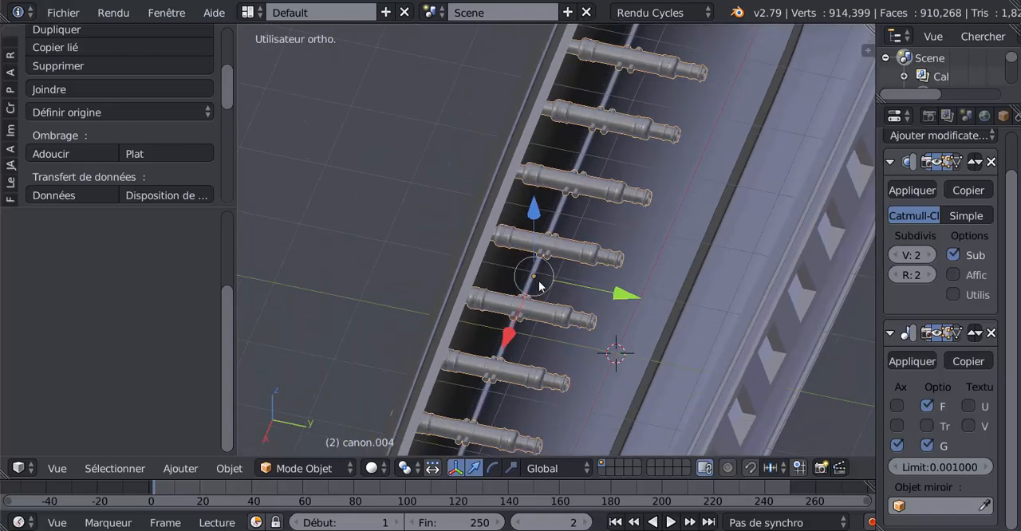
middle_click_drag(539, 281, 582, 281)
scroll(600, 262, "up", 3)
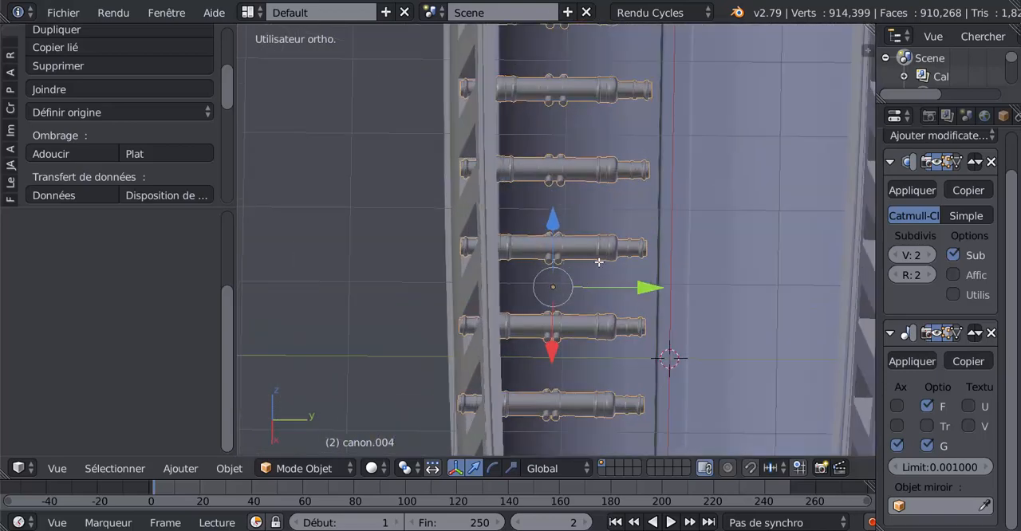
Step: In Edit Mode, select mesh edges on two neighbouring cannon barrels seen from above
key("Tab")
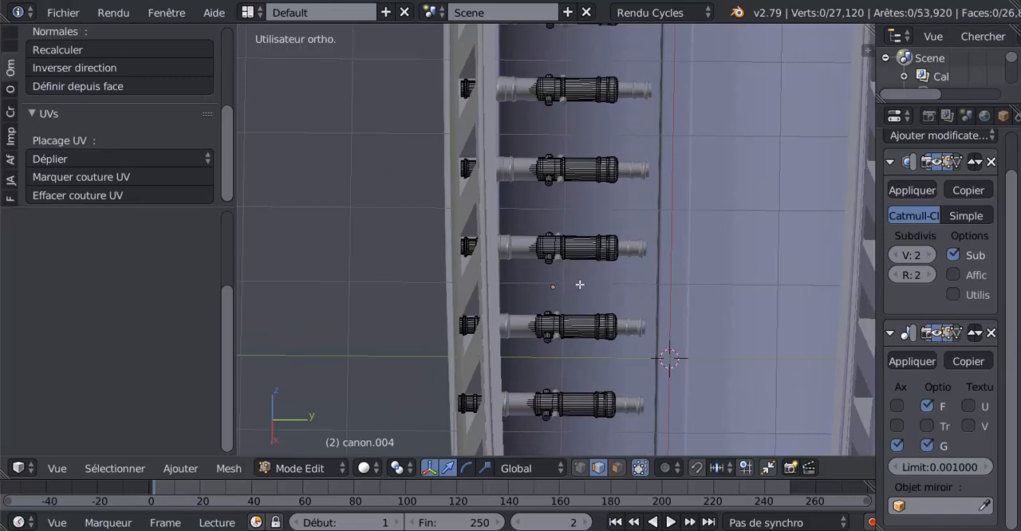
right_click(590, 250)
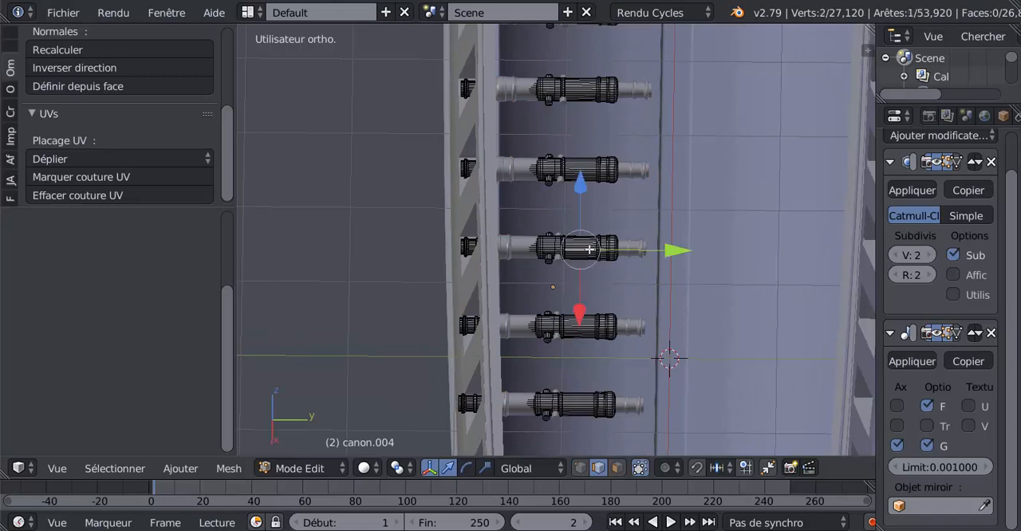
right_click(591, 164, "ctrl")
right_click(593, 168, "alt+shift")
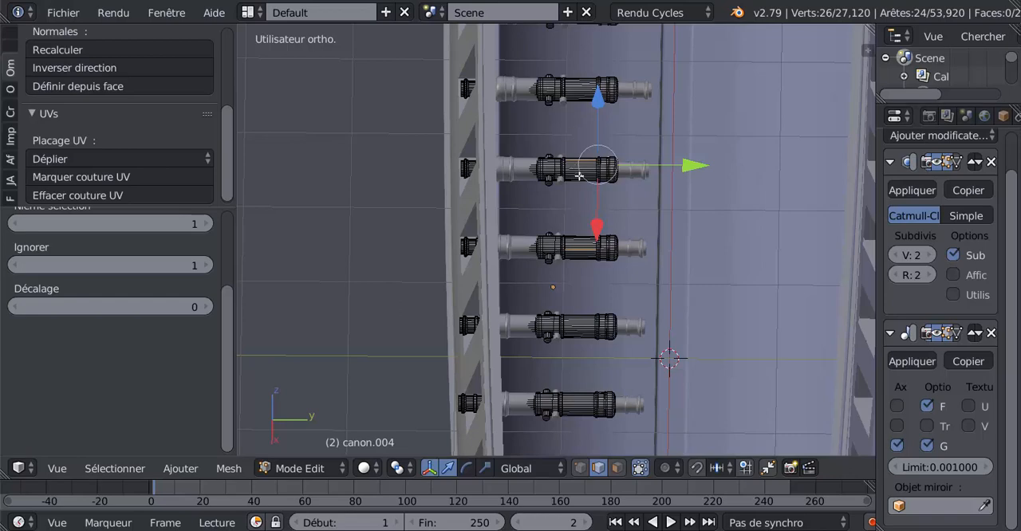
Step: Extend the edge selection to all linked geometry of every cannon in the row, and return to Object Mode
scroll(717, 309, "down", 2)
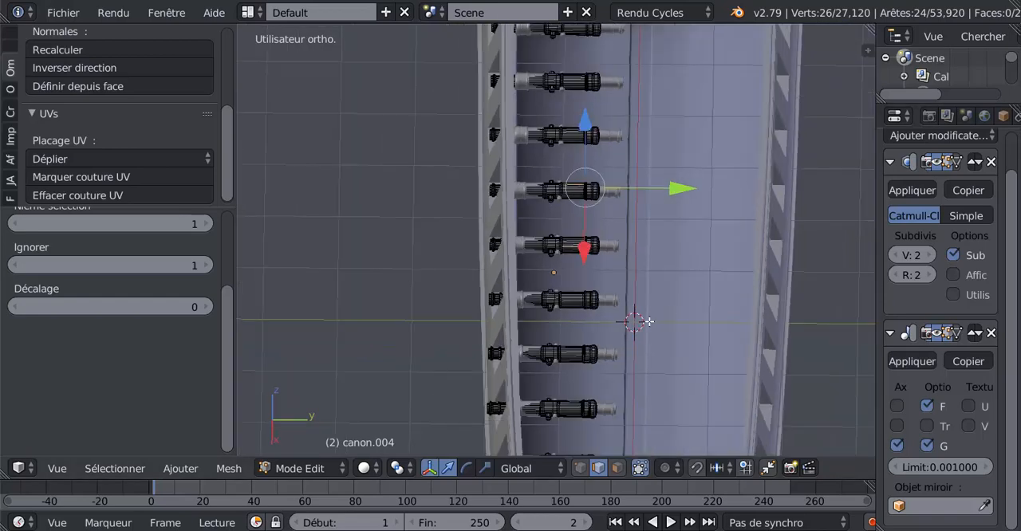
scroll(648, 321, "down", 4)
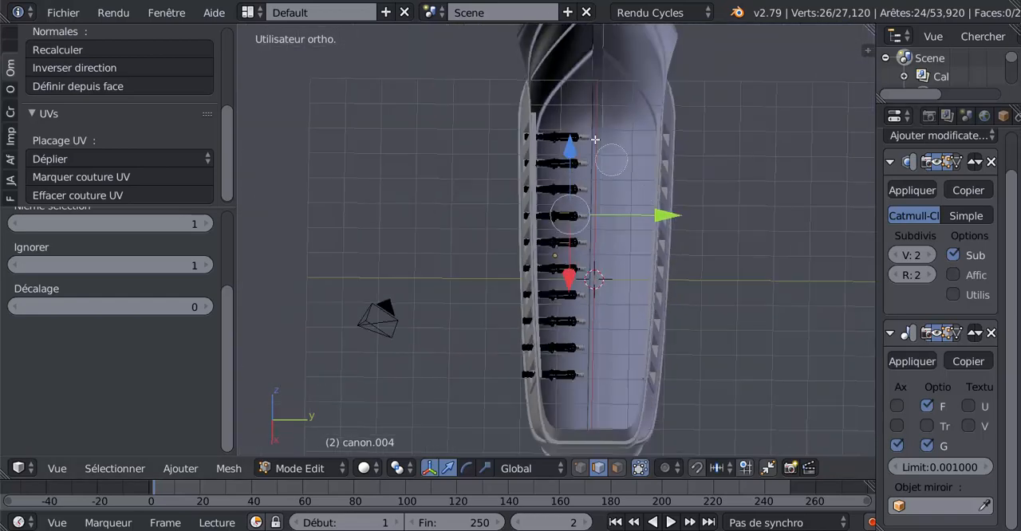
key("l")
key("l")
key("l")
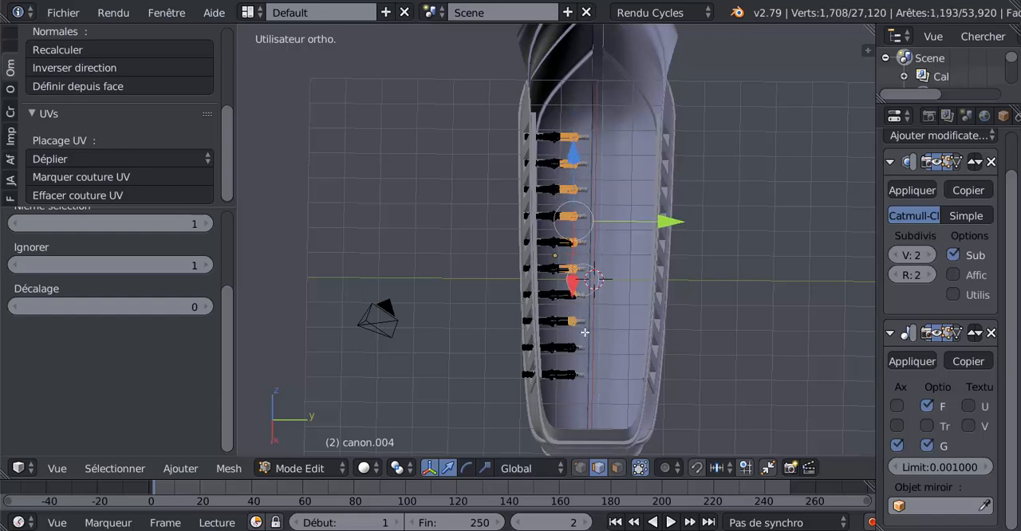
key("l")
scroll(624, 360, "up", 4)
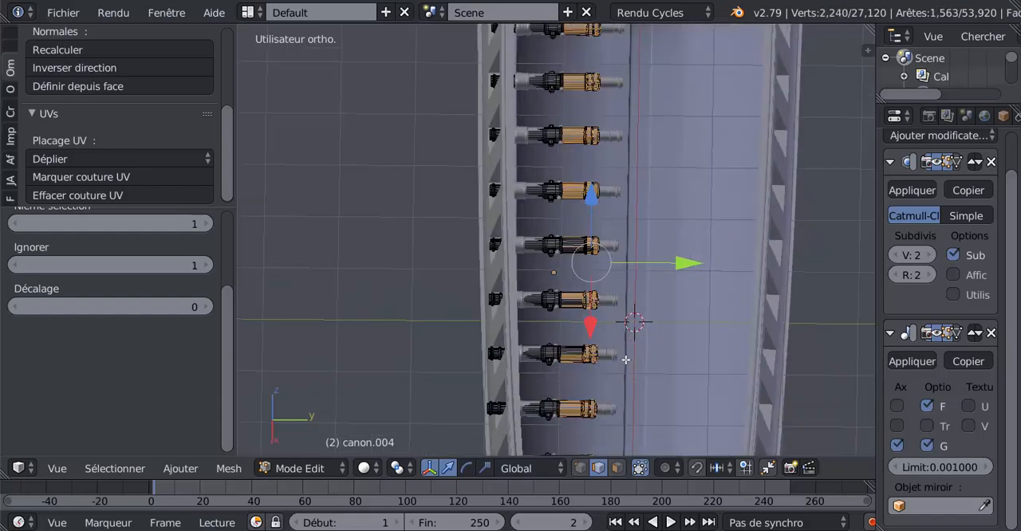
key("ctrl+l")
scroll(625, 360, "down", 3)
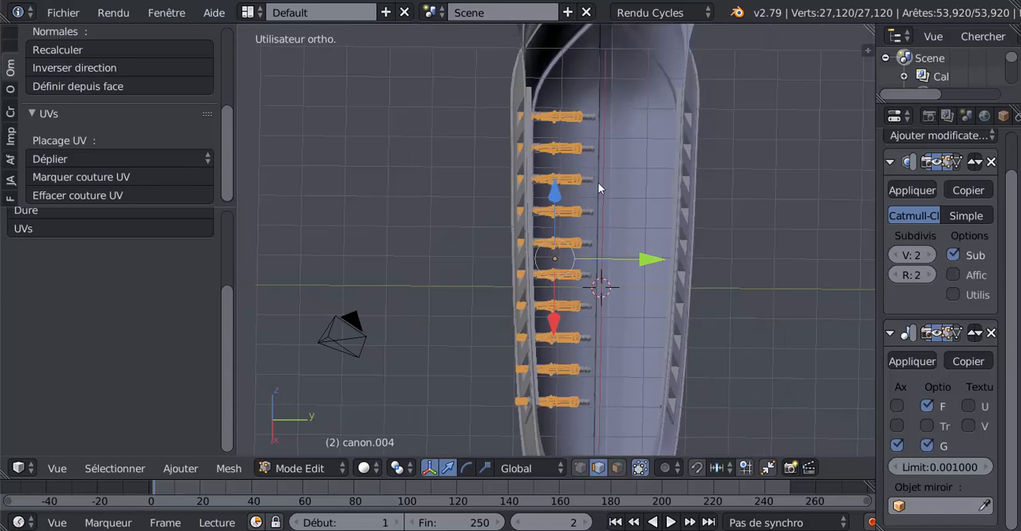
key("Tab")
Step: Select the joined cannons and move their Mirror modifier above the Subdivision Surface modifier in the stack
scroll(607, 251, "up", 4)
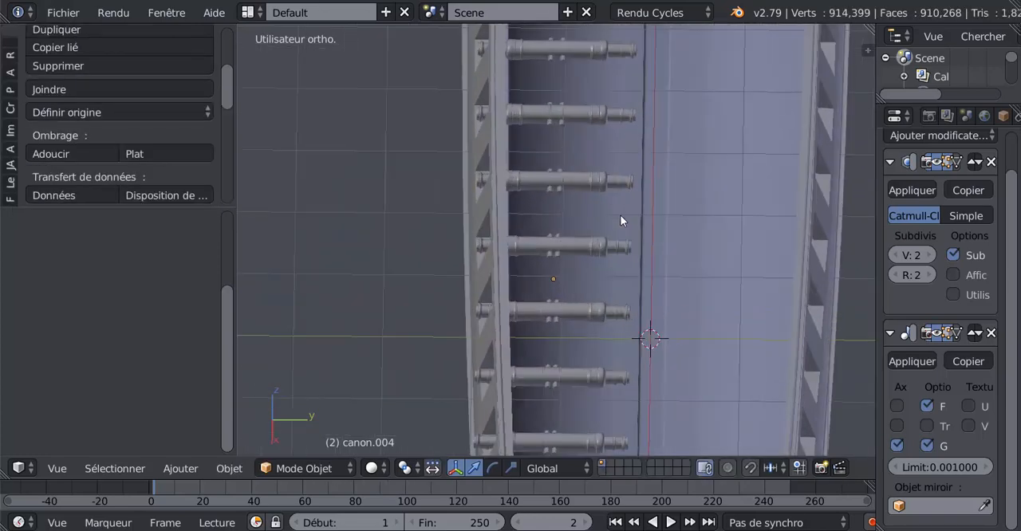
scroll(620, 214, "down", 2)
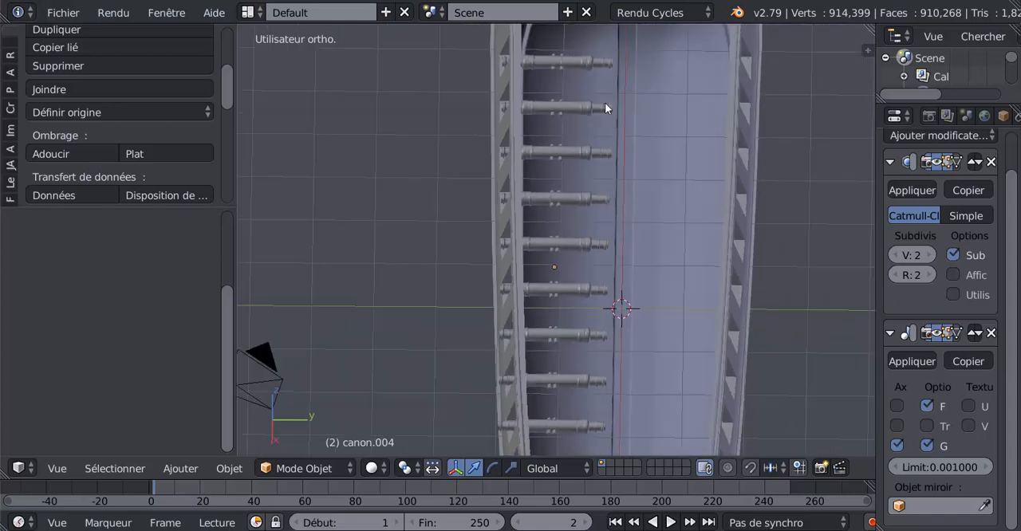
right_click(602, 111)
left_click_drag(1015, 270, 1018, 240)
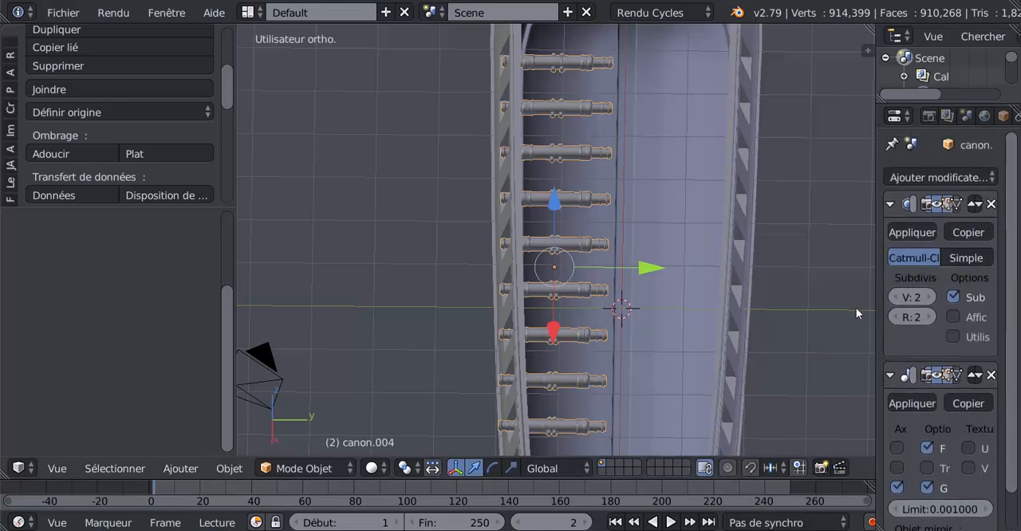
middle_click_drag(856, 308, 789, 285, "shift")
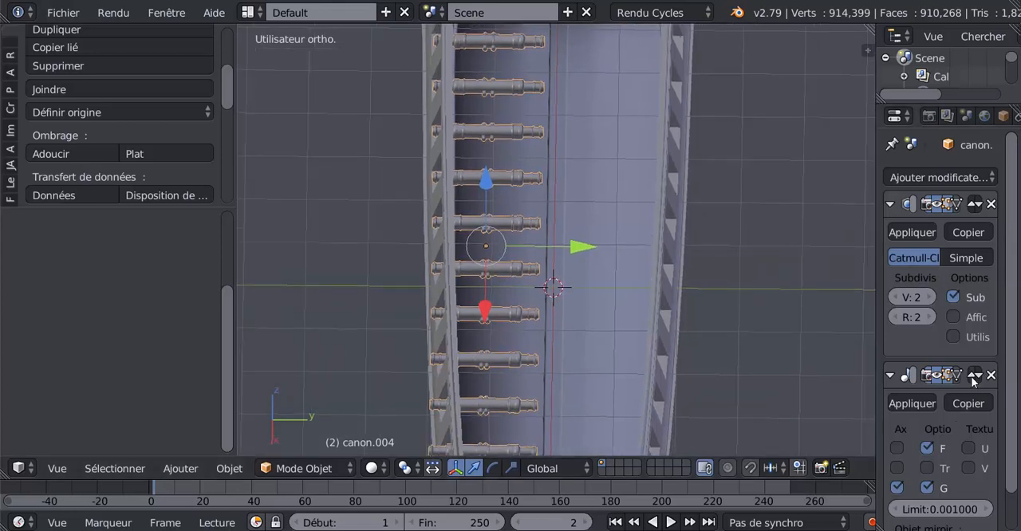
scroll(973, 375, "down", 2)
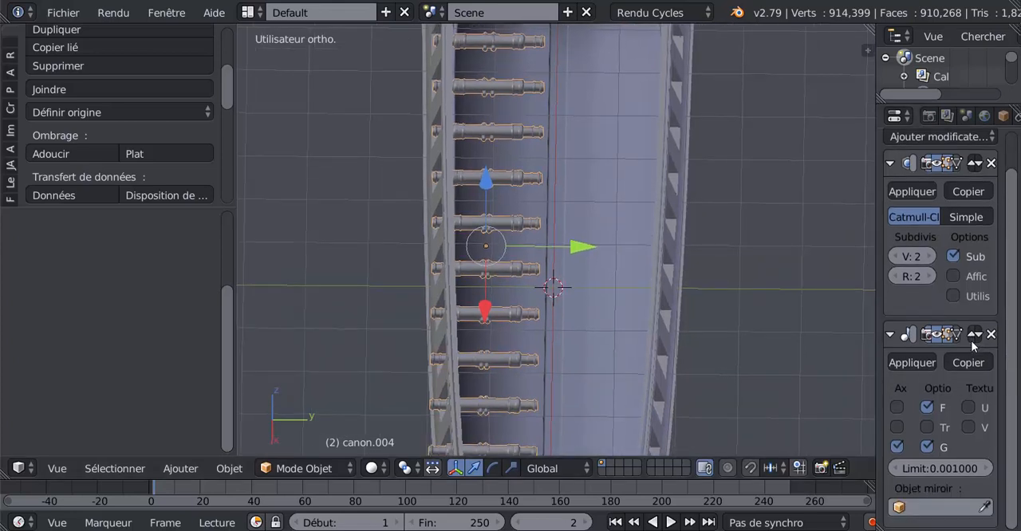
left_click(972, 335)
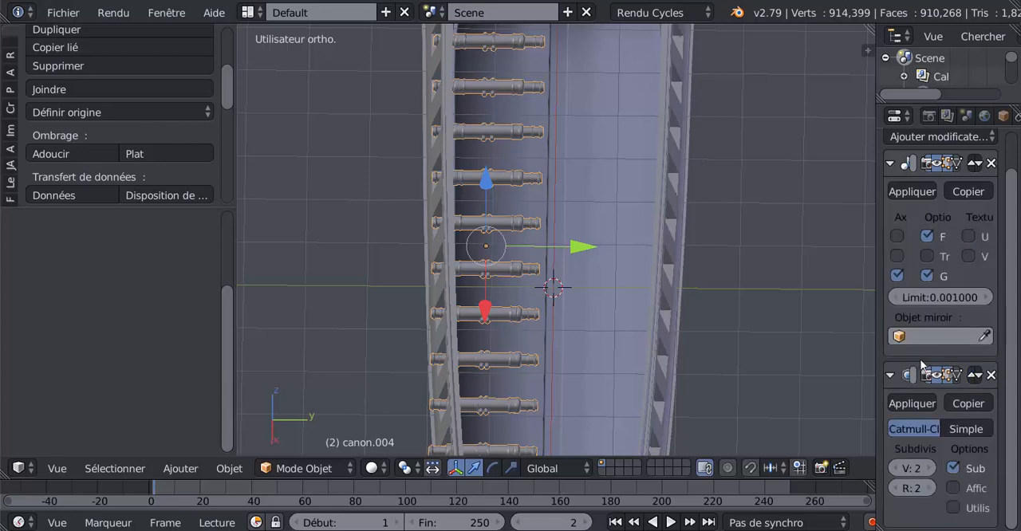
Step: In Edit Mode, move the entire cannon mesh along negative global Y, away from the object's origin, to separate the mirrored row
scroll(533, 287, "up", 2)
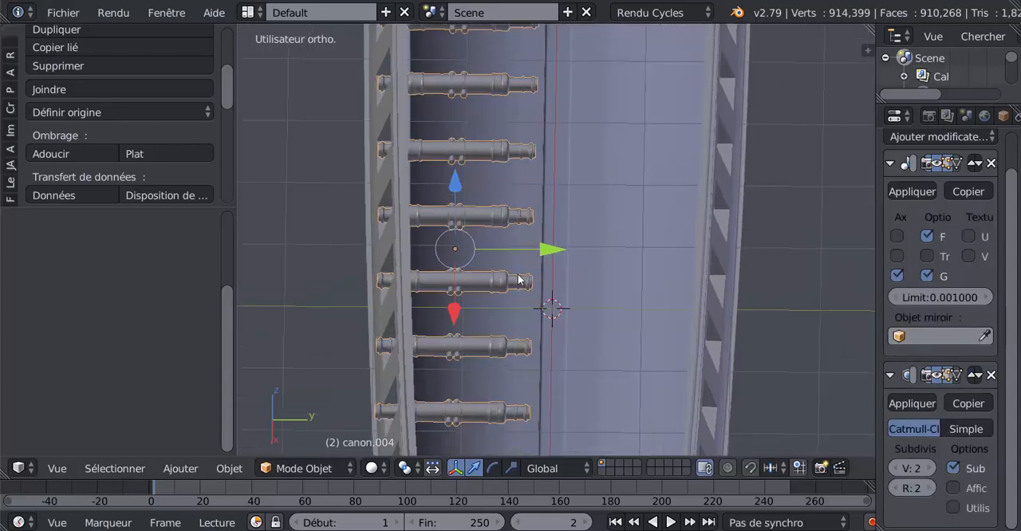
key("Tab")
scroll(543, 299, "up", 1)
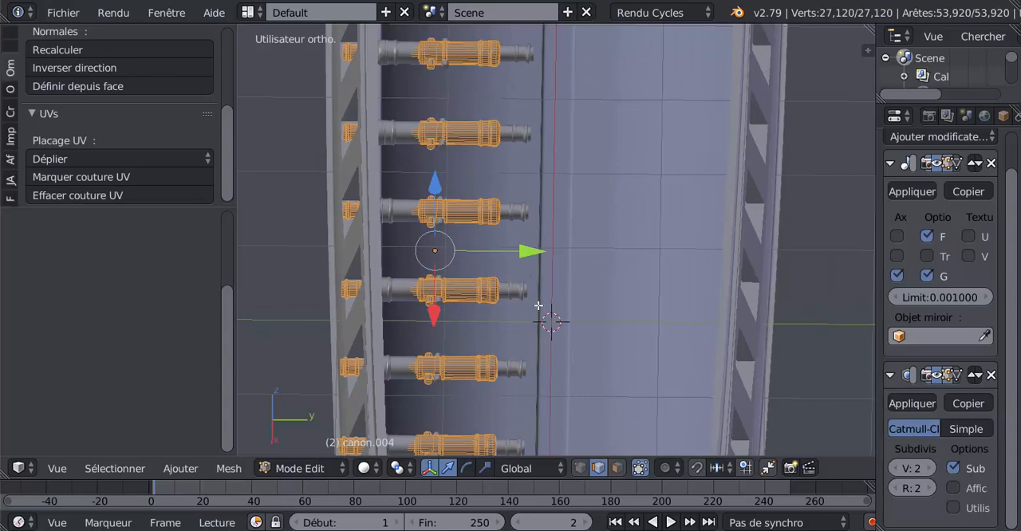
key("a")
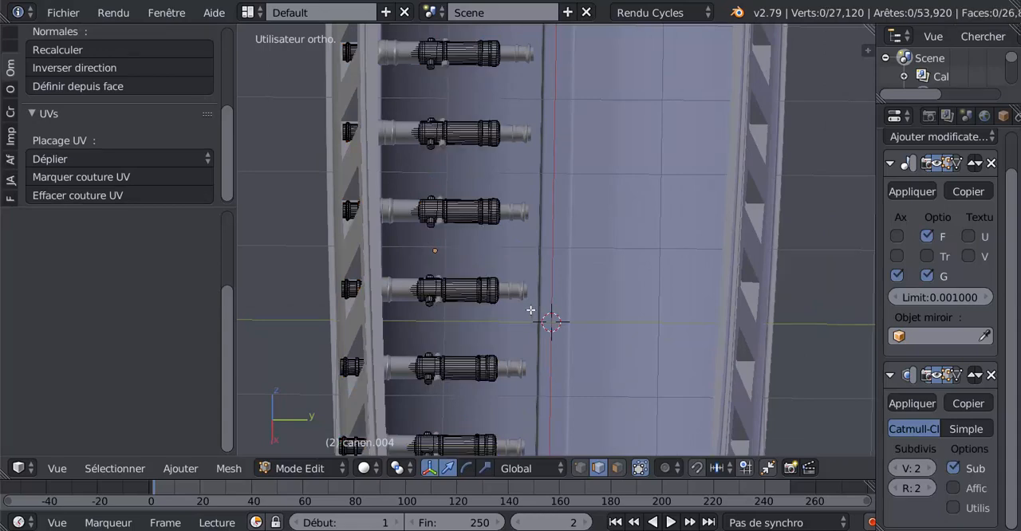
scroll(529, 321, "down", 2)
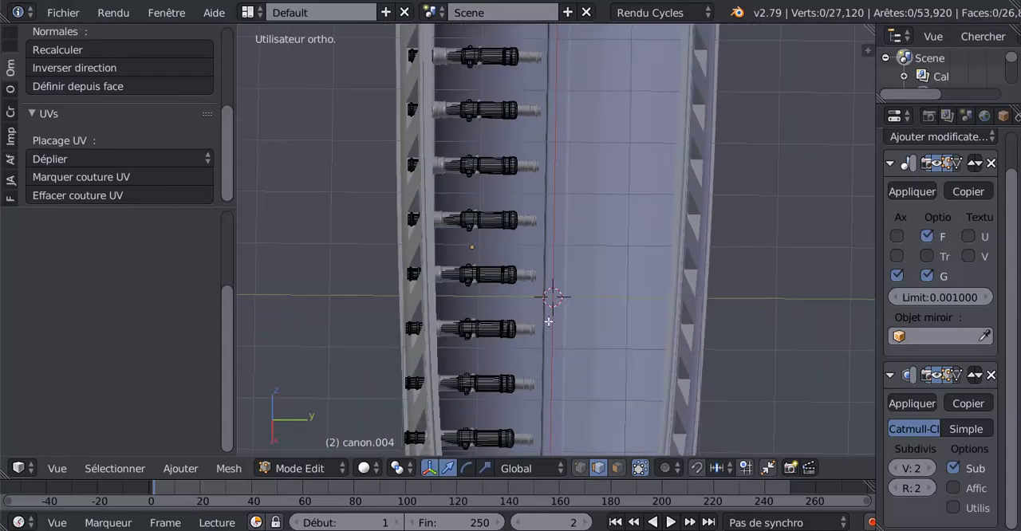
middle_click_drag(543, 320, 616, 329, "shift")
key("a")
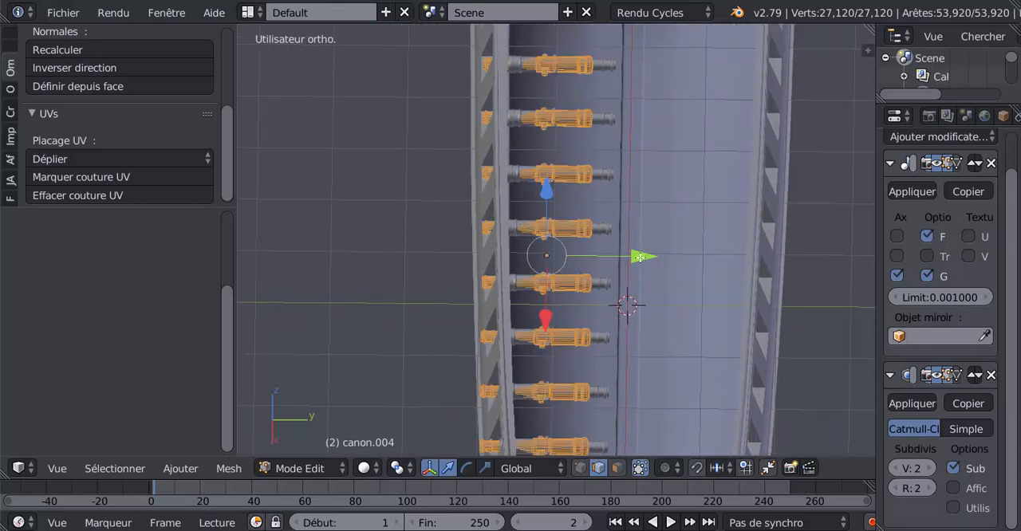
left_click_drag(622, 258, 557, 277)
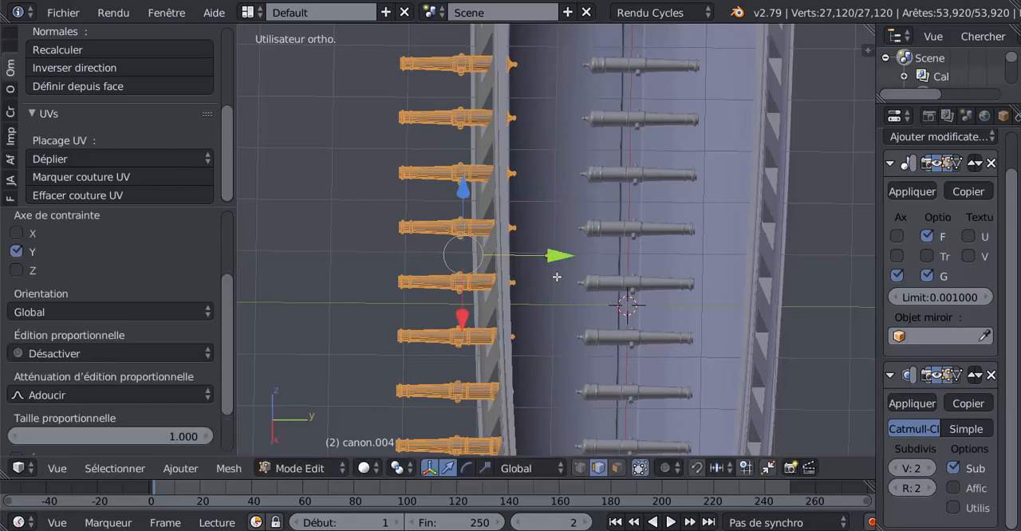
key("Tab")
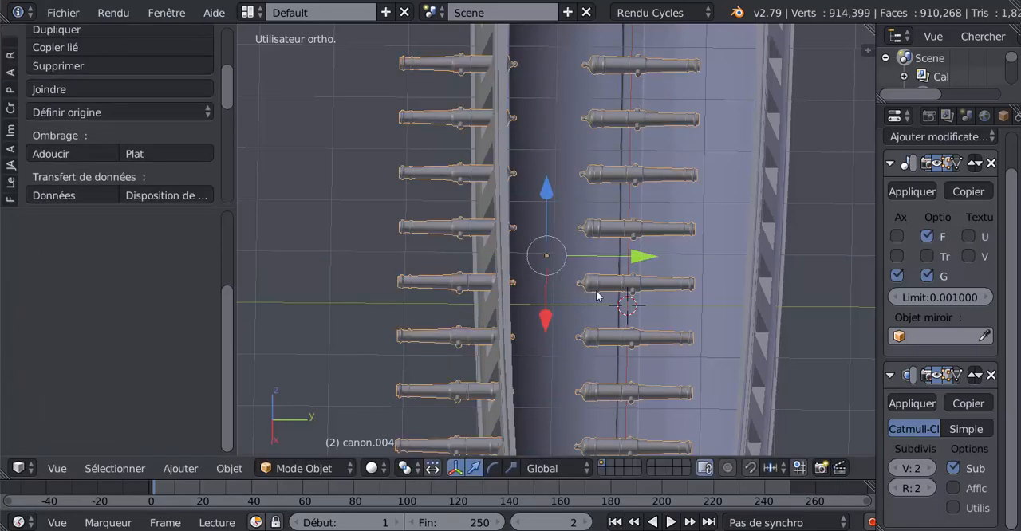
Step: Move the cannon object along positive global Y until both mirrored rows sit in the gun ports on opposite sides of the hull
left_click_drag(644, 255, 718, 252)
scroll(716, 254, "down", 2)
scroll(683, 272, "down", 3)
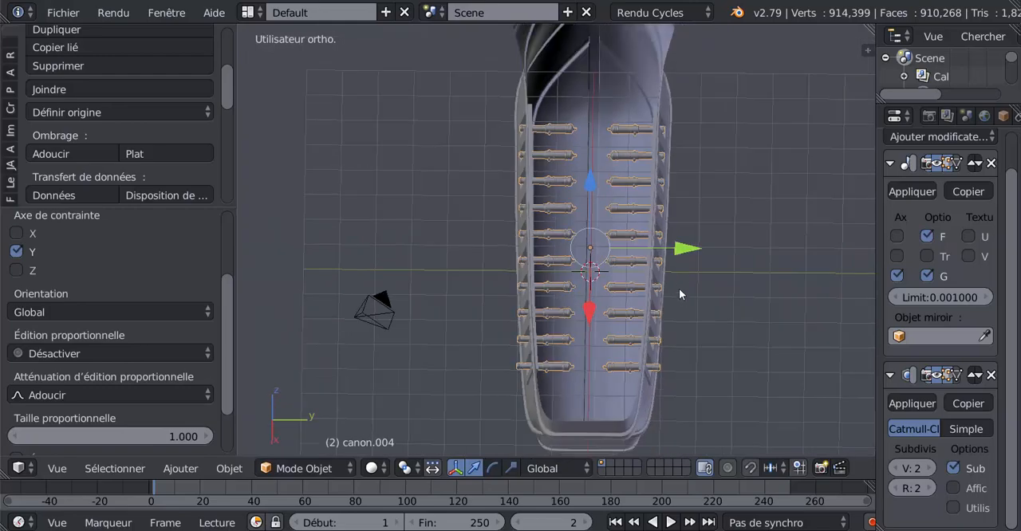
Step: In Edit Mode, select the whole cannon at the +X end of the row and shift it inward along global Y
middle_click_drag(687, 307, 818, 363)
scroll(817, 362, "up", 3)
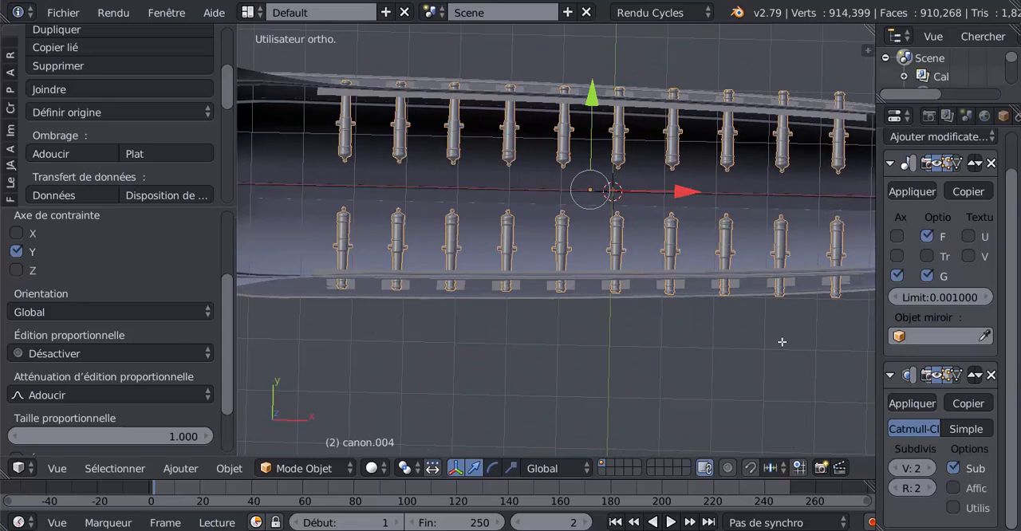
key("Tab")
middle_click_drag(784, 340, 667, 344, "shift")
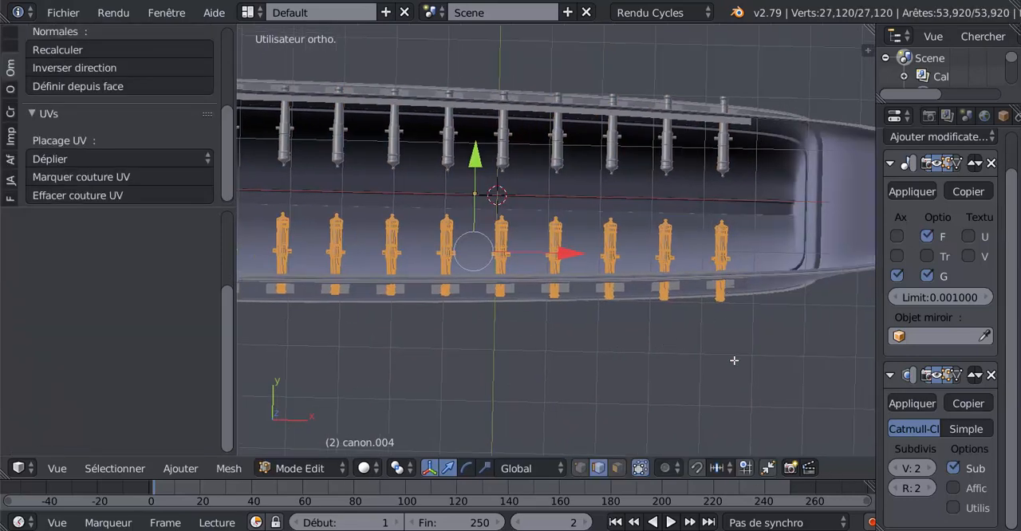
key("a")
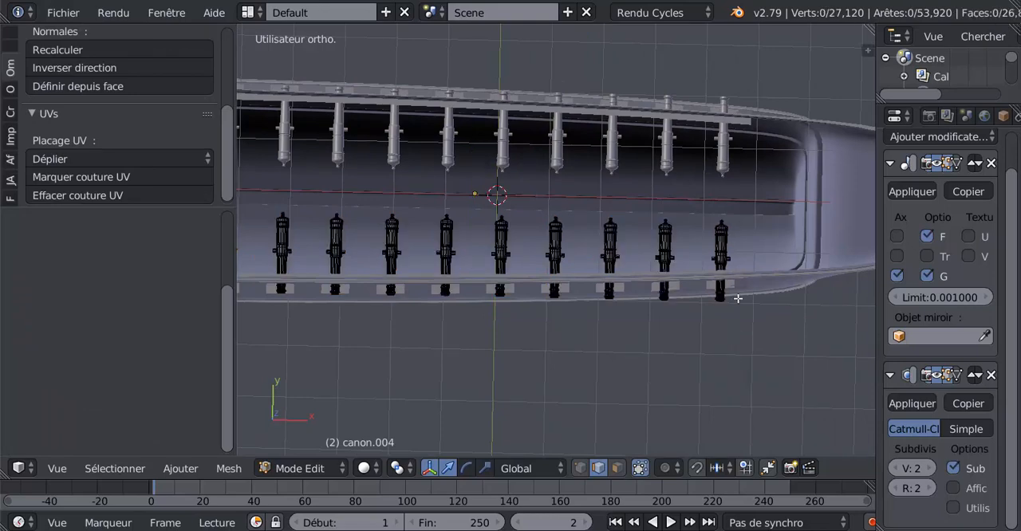
right_click(725, 253)
scroll(753, 345, "up", 1)
scroll(752, 345, "up", 1)
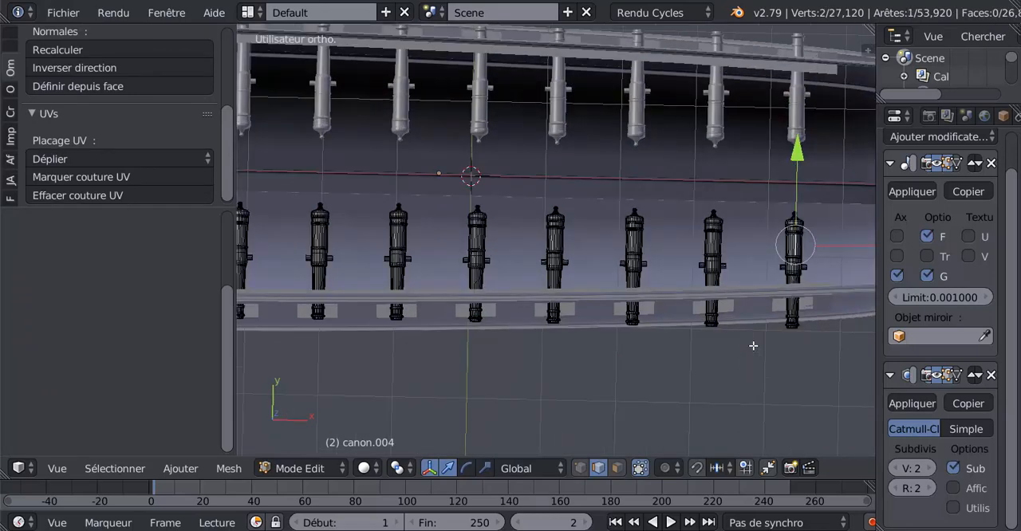
key("ctrl+l")
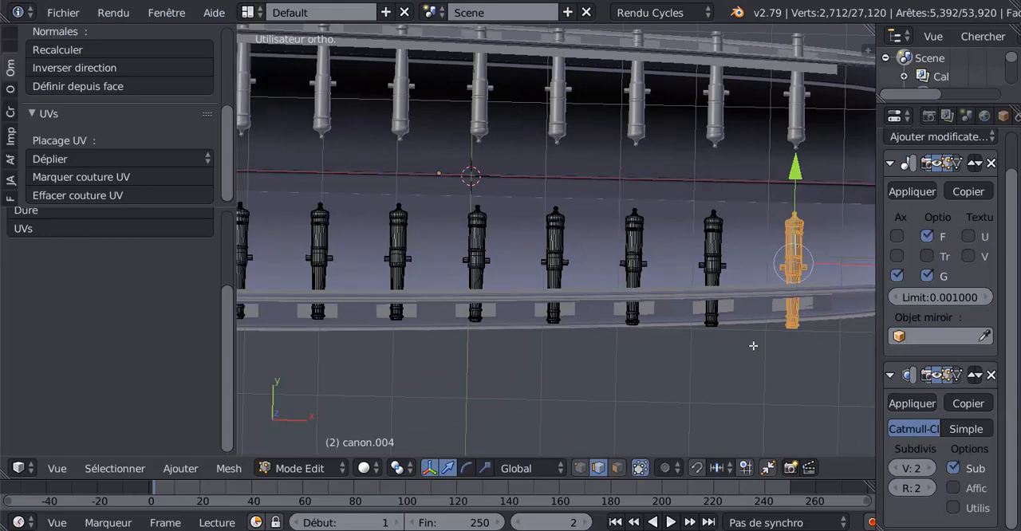
left_click_drag(796, 172, 798, 163)
Step: Shift the second and third cannons from the row's +X end slightly inward along global Y, one at a time
right_click(709, 249)
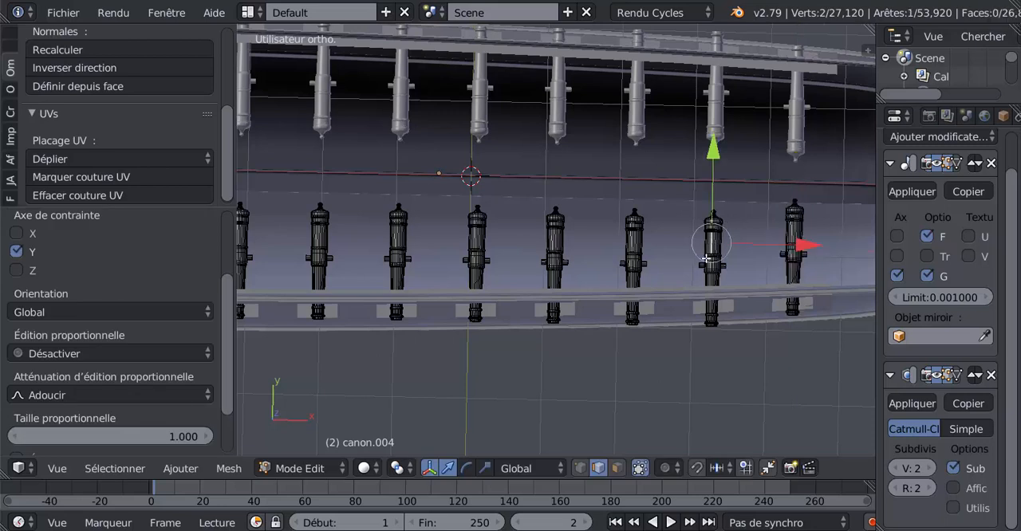
key("ctrl+l")
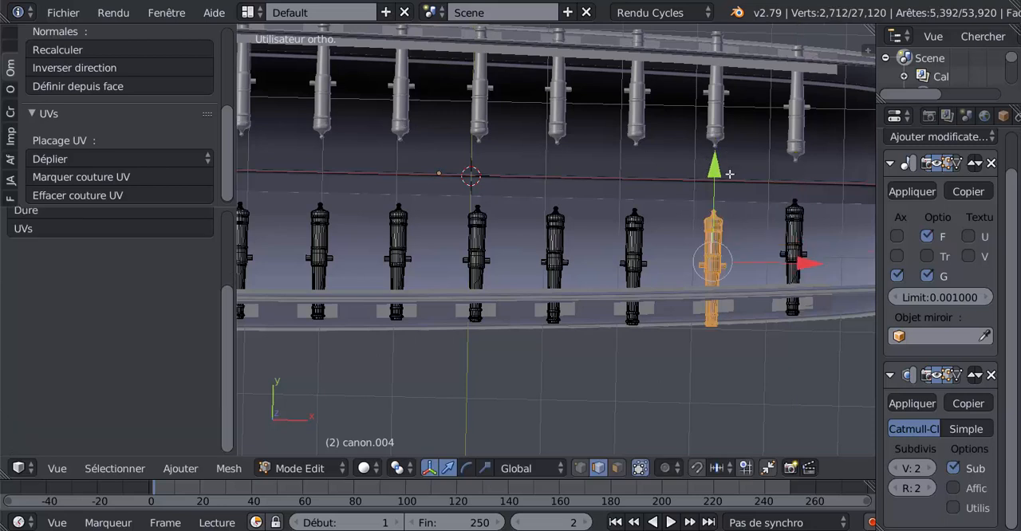
left_click_drag(713, 166, 716, 157)
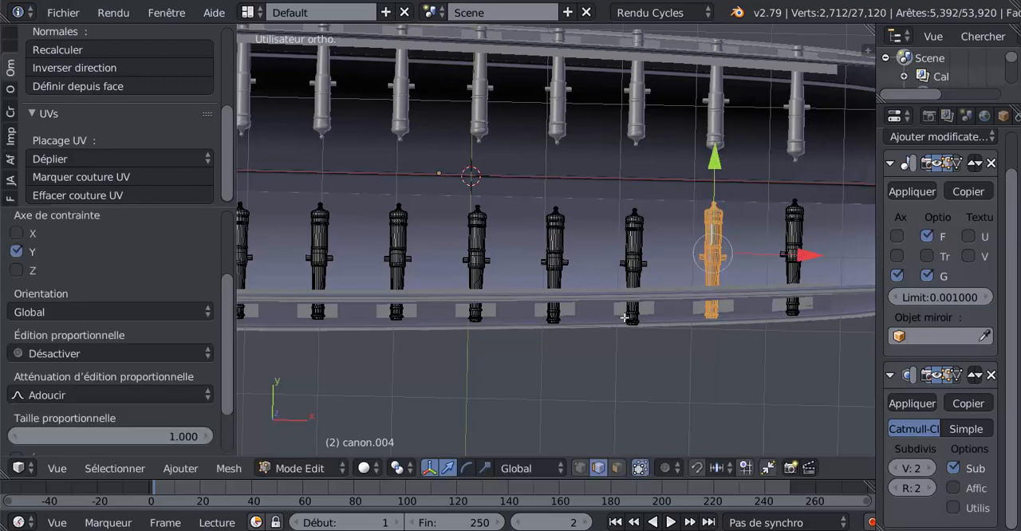
right_click(627, 263)
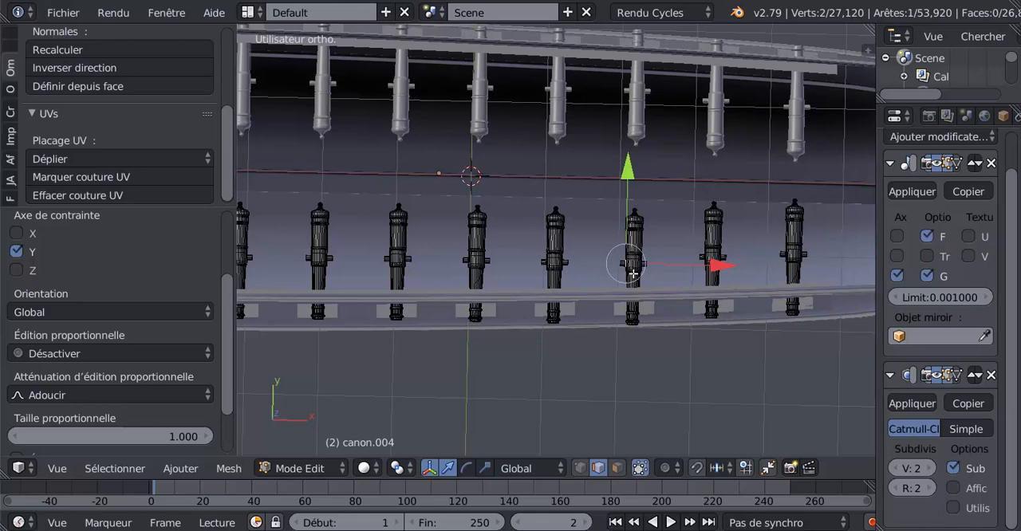
key("ctrl+l")
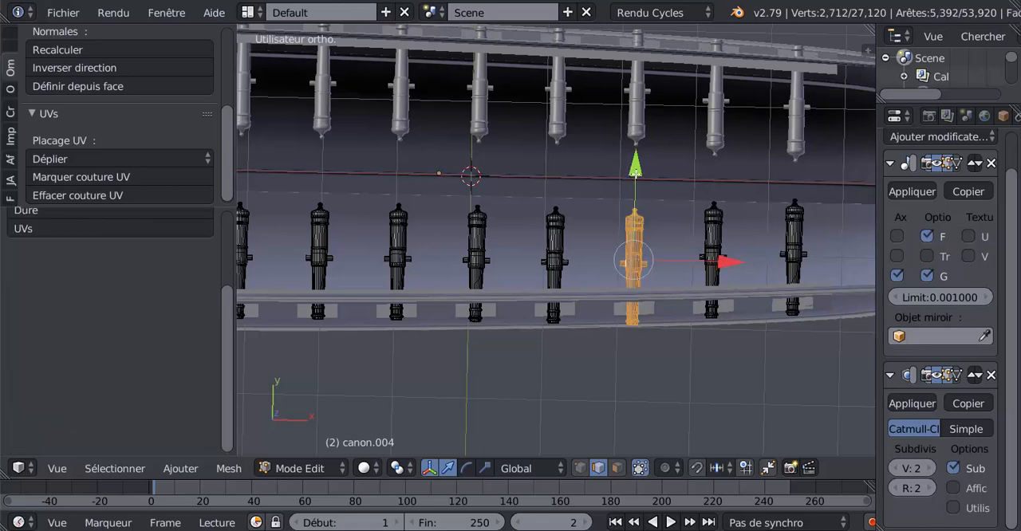
left_click_drag(636, 173, 638, 171)
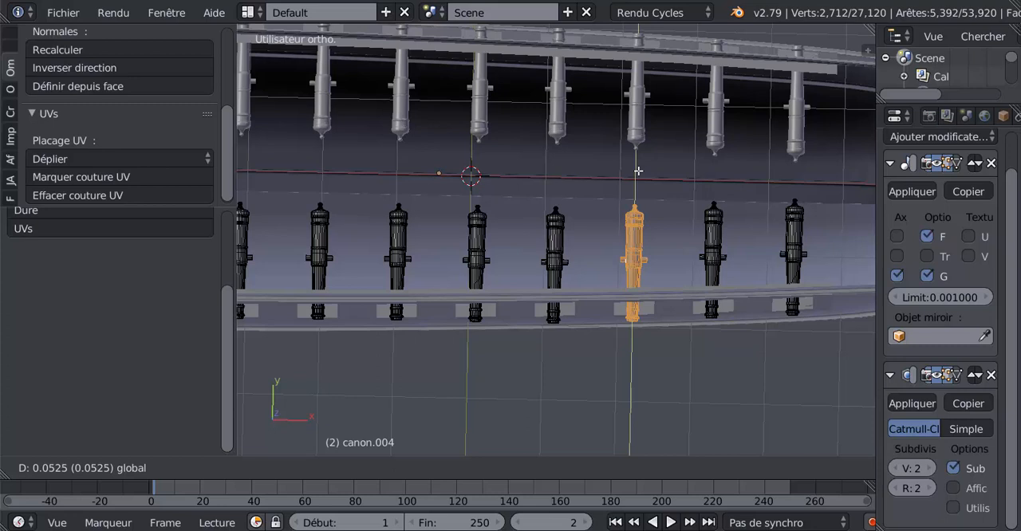
left_click_drag(638, 171, 640, 169)
Step: Nudge the fourth cannon from the row's +X end slightly inward along global Y, and return to Object Mode
right_click(528, 289)
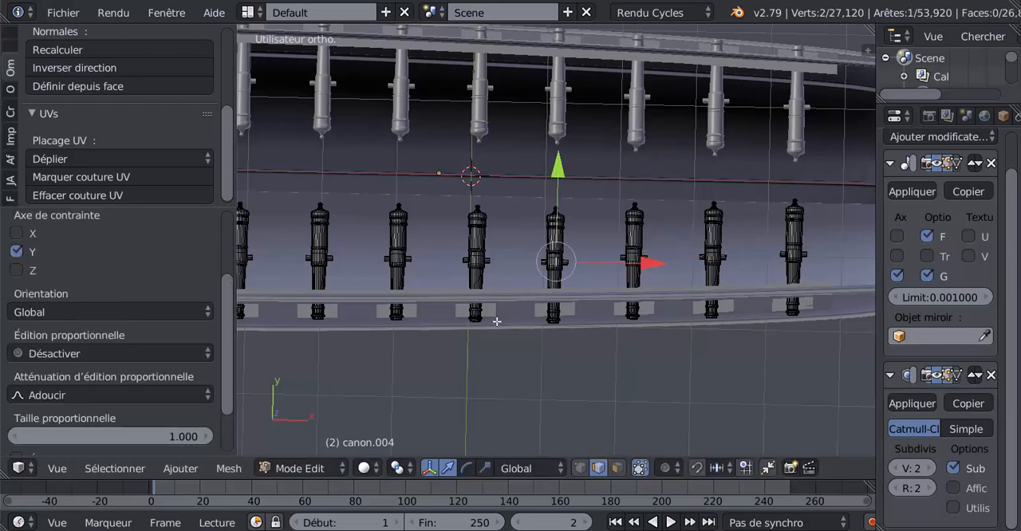
key("ctrl+l")
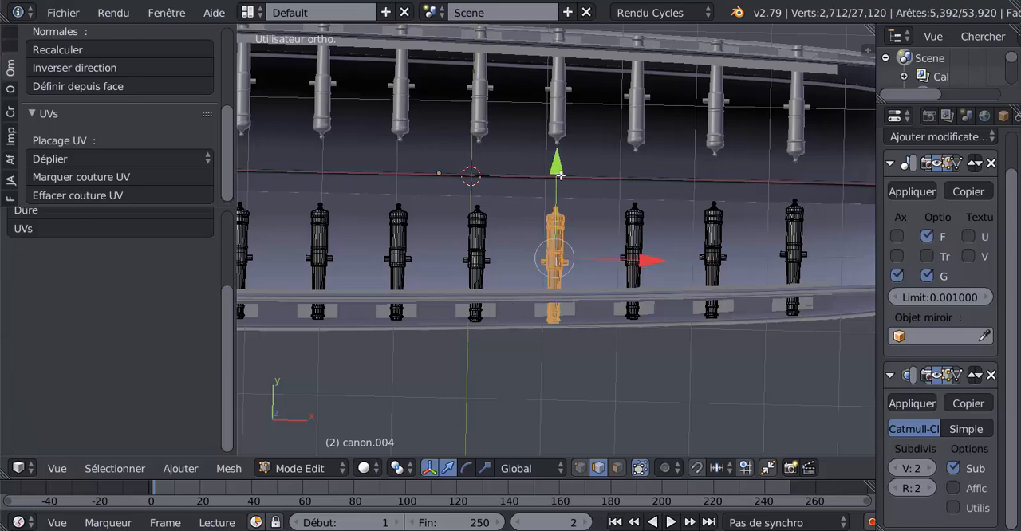
left_click_drag(560, 174, 564, 176)
scroll(514, 345, "down", 3)
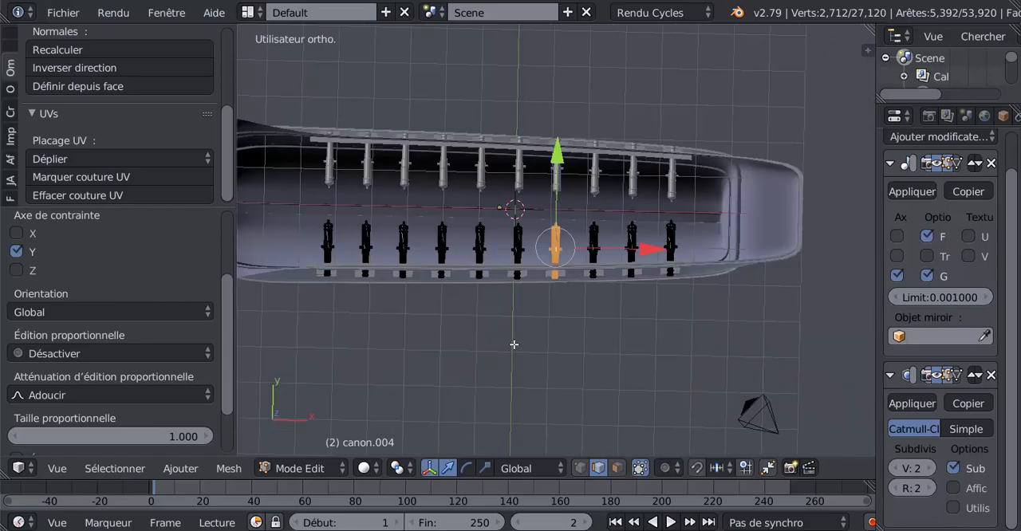
key("Tab")
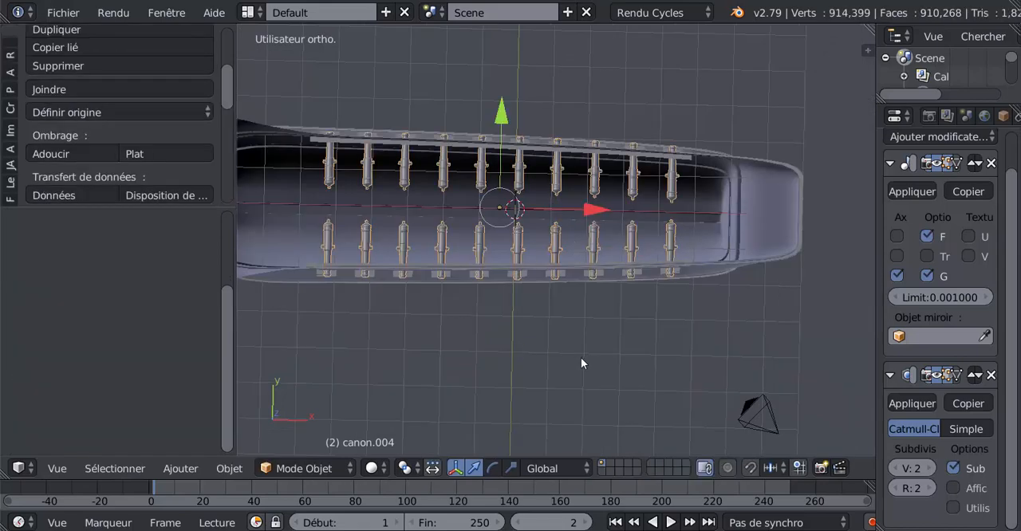
middle_click_drag(580, 358, 643, 258)
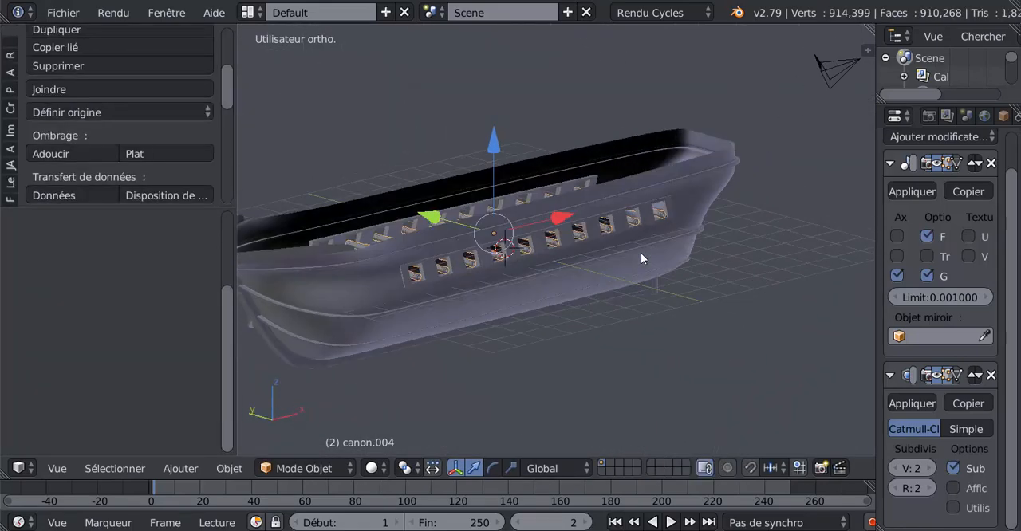
Step: Scale the cannon object up uniformly by a factor of about 1.08 so the barrels protrude further from the gun ports
scroll(631, 266, "up", 5)
middle_click_drag(505, 268, 677, 258)
scroll(677, 257, "down", 3)
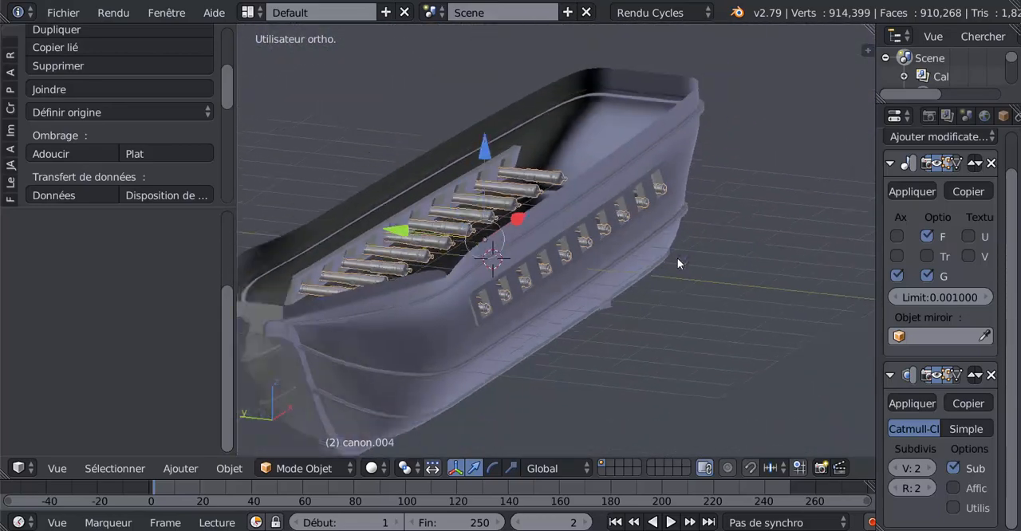
mouse_move(611, 311)
middle_mouse_down()
mouse_move(594, 299)
mouse_move(620, 304)
middle_mouse_up()
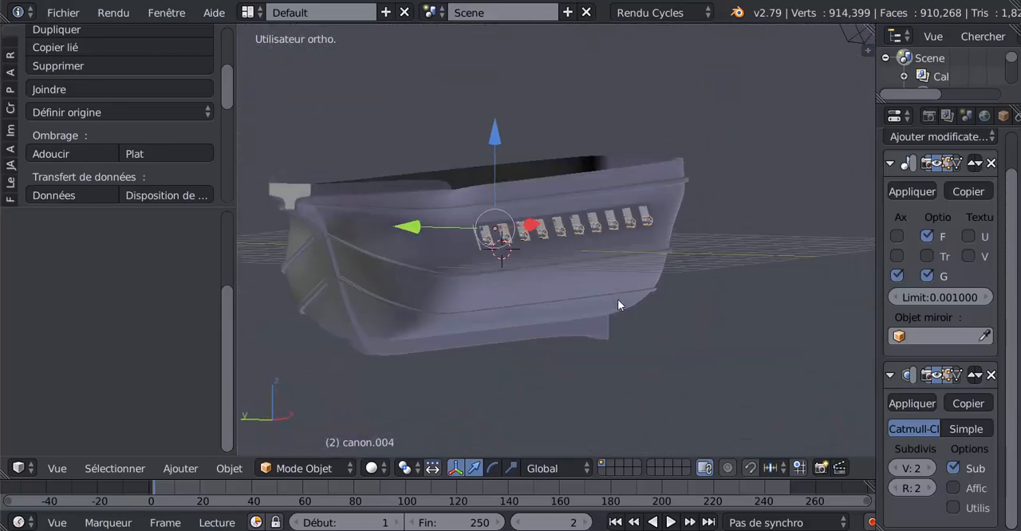
middle_click_drag(672, 322, 589, 329)
scroll(661, 335, "up", 3)
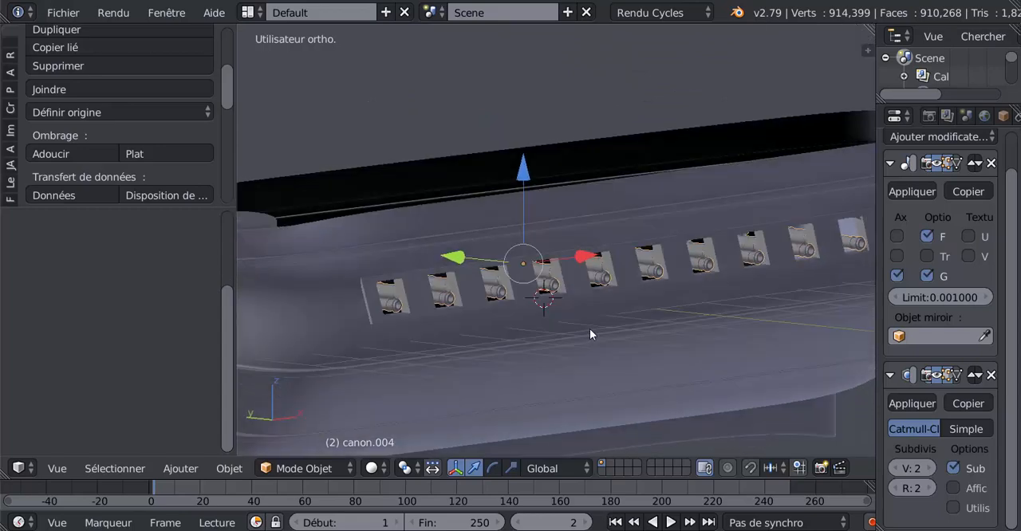
scroll(590, 329, "up", 1)
scroll(593, 345, "up", 1)
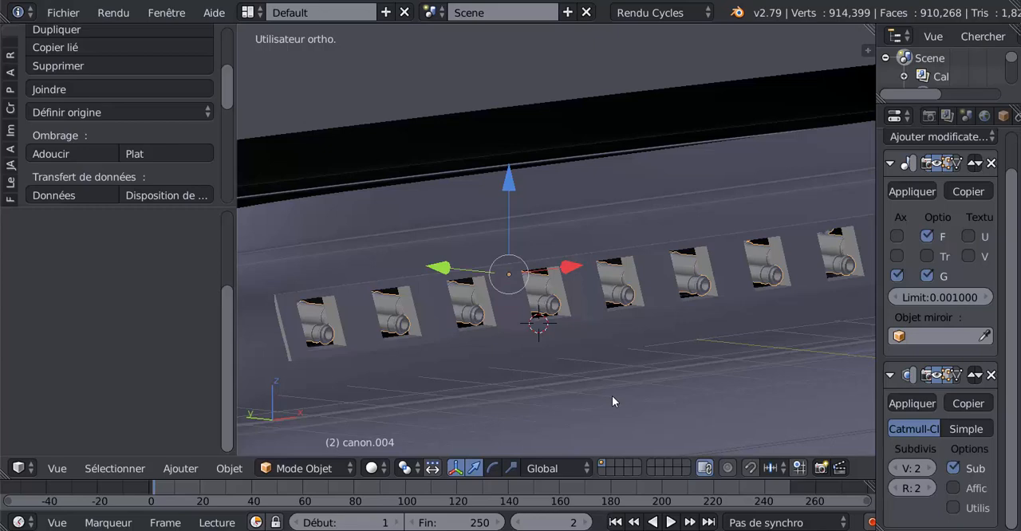
key("s")
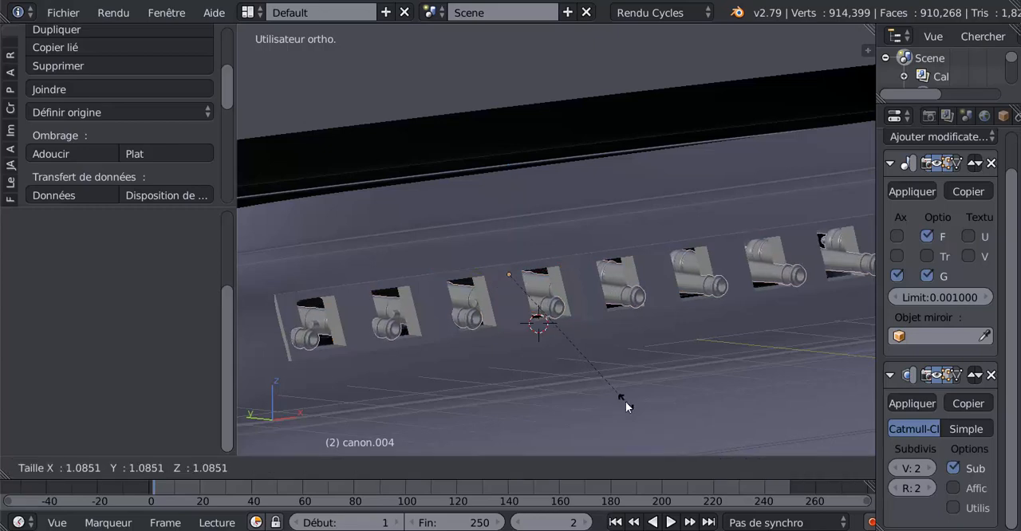
left_click(624, 405)
Step: In Edit Mode, select all the cannons' geometry, shift it slightly inward along positive global Y, and return to Object Mode
middle_click_drag(579, 415, 611, 321)
scroll(611, 322, "up", 5)
scroll(549, 331, "up", 2)
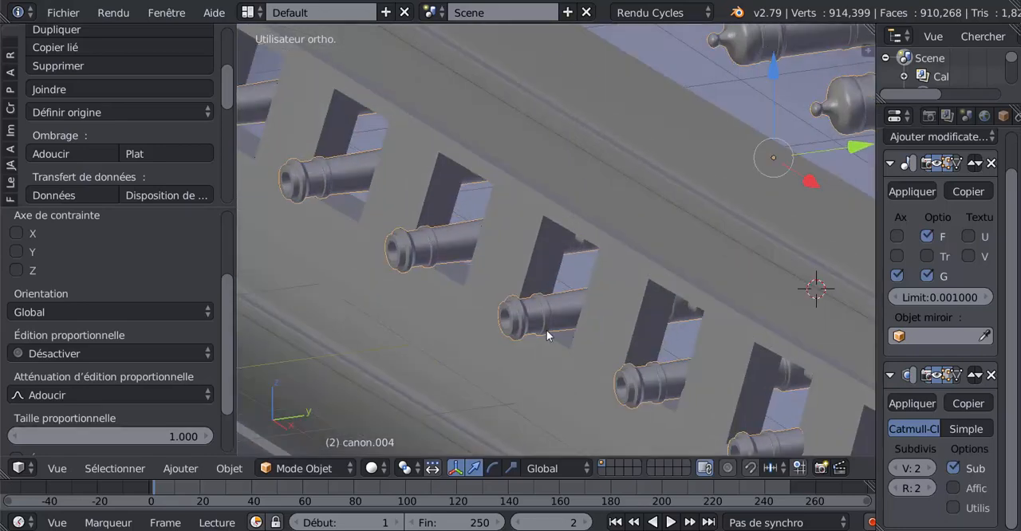
scroll(547, 331, "down", 2)
scroll(532, 261, "down", 4)
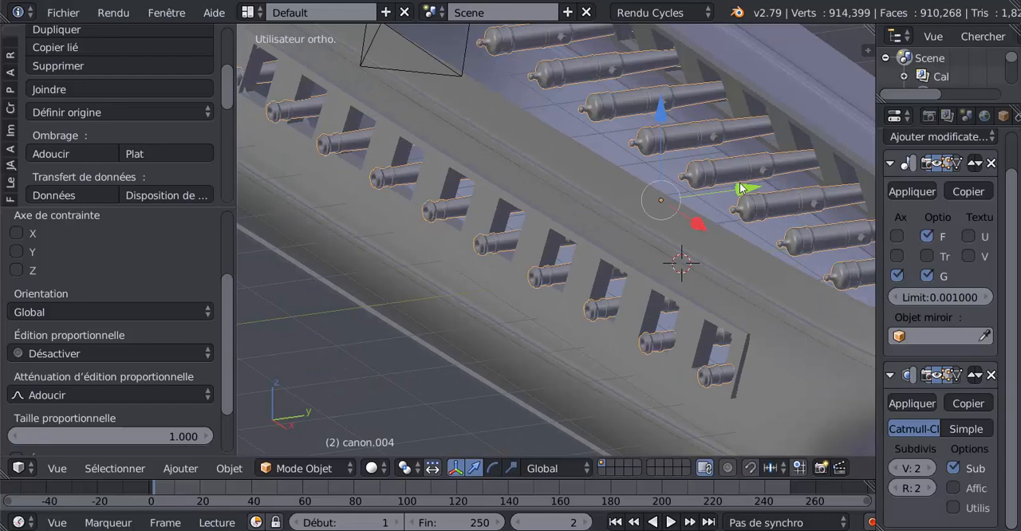
middle_click_drag(666, 249, 572, 290)
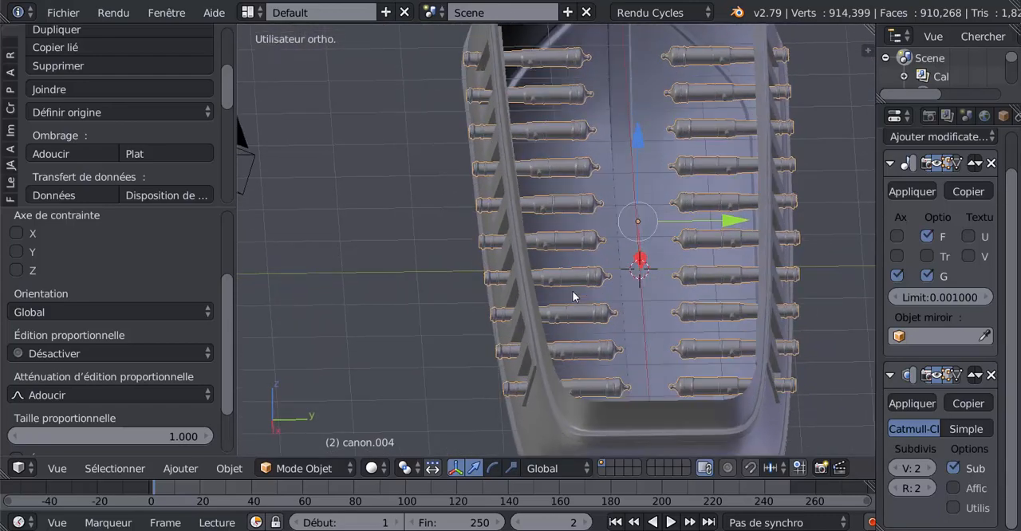
key("Tab")
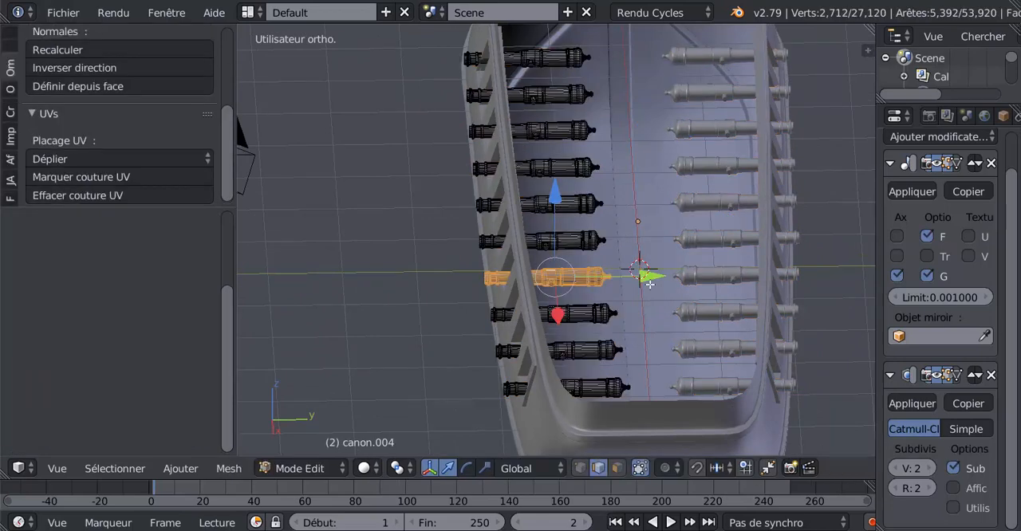
key("a")
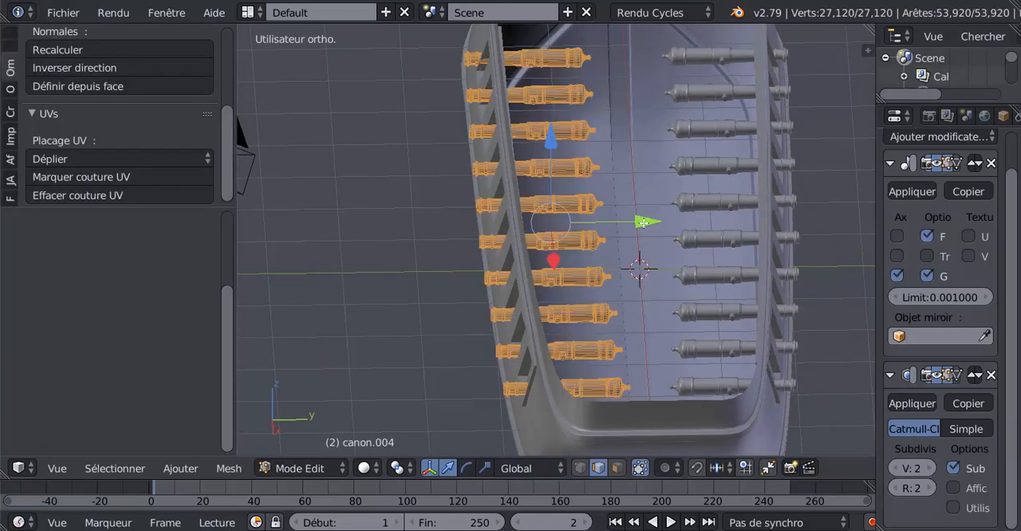
left_click_drag(643, 223, 670, 227)
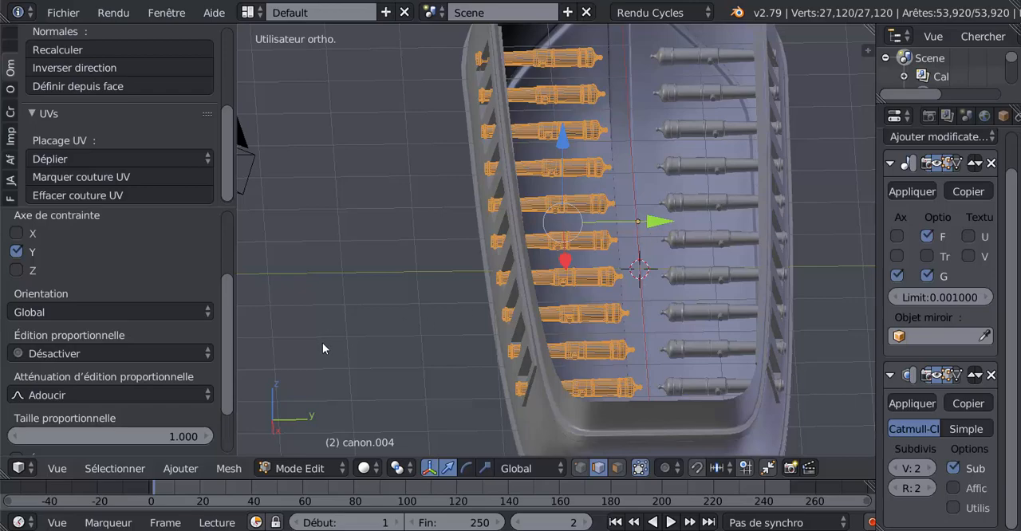
key("Tab")
Step: Inspect the cannon rows in the gun ports on both sides of the hull, close up and from several angles
middle_click_drag(323, 343, 584, 306)
scroll(550, 302, "up", 4)
scroll(589, 302, "down", 3)
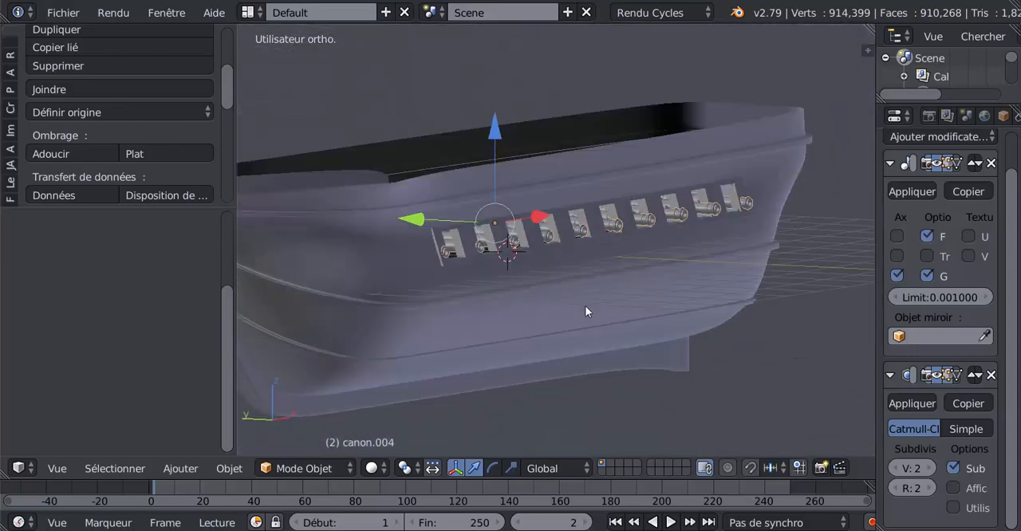
scroll(584, 305, "up", 6)
middle_click_drag(547, 270, 520, 277)
middle_click_drag(652, 255, 644, 304)
scroll(596, 303, "down", 5)
middle_click_drag(552, 311, 457, 297, "shift")
scroll(561, 317, "down", 2)
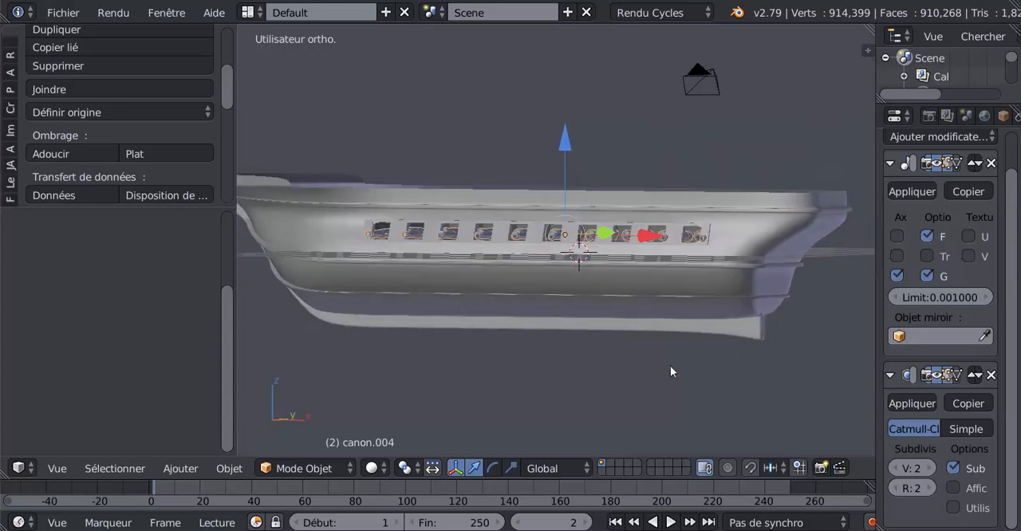
middle_click_drag(606, 338, 735, 365)
scroll(701, 352, "up", 2)
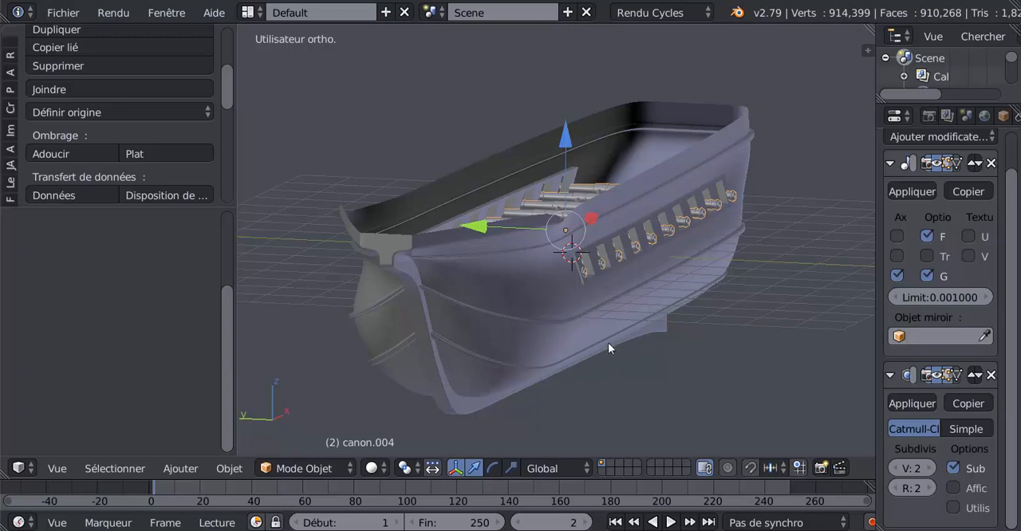
middle_click_drag(608, 343, 599, 333)
scroll(580, 353, "up", 2)
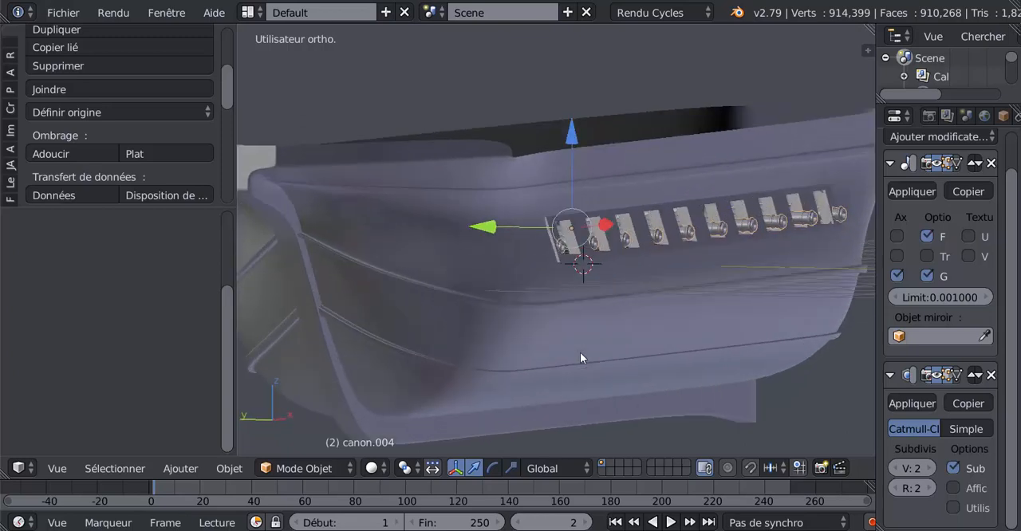
scroll(580, 352, "down", 2)
middle_click_drag(580, 352, 599, 354)
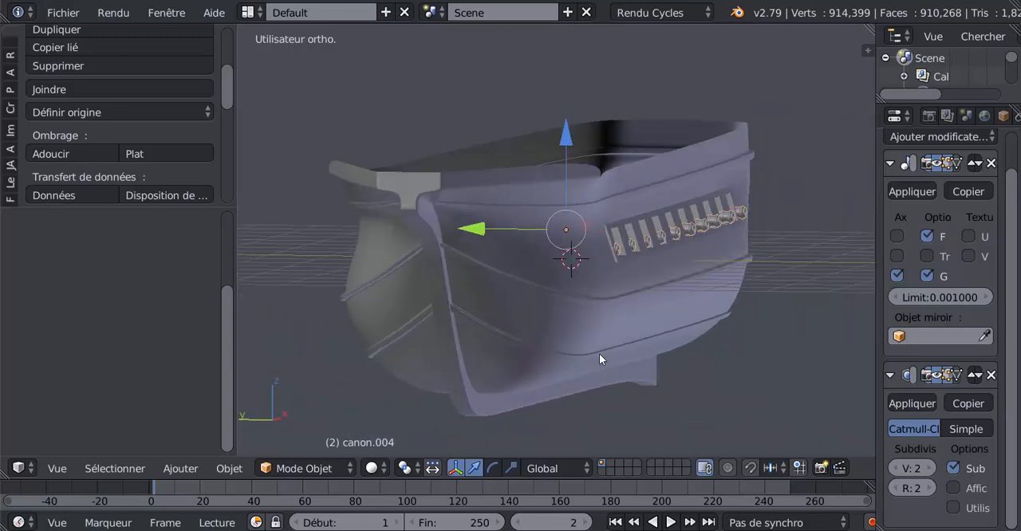